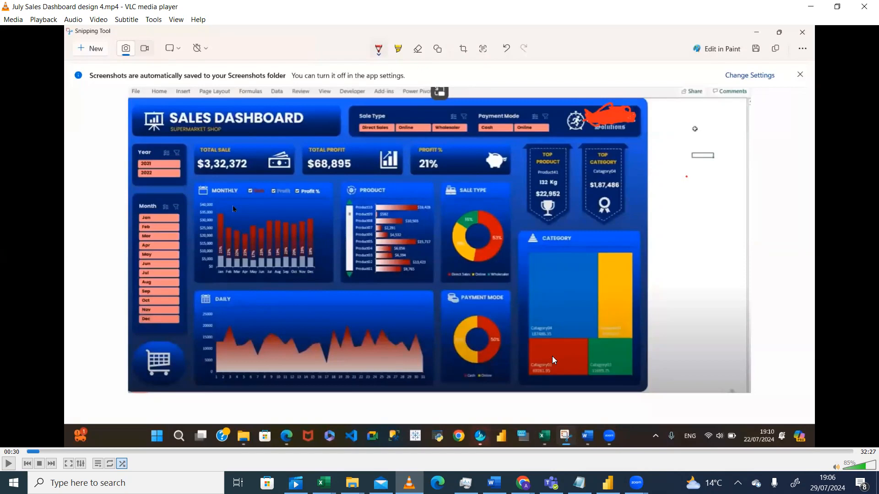
# - Review the sample Sales Dashboard in the video player alongside the workbook's Business Requirement sheet
pyautogui.click(408, 483)
pyautogui.click(409, 482)
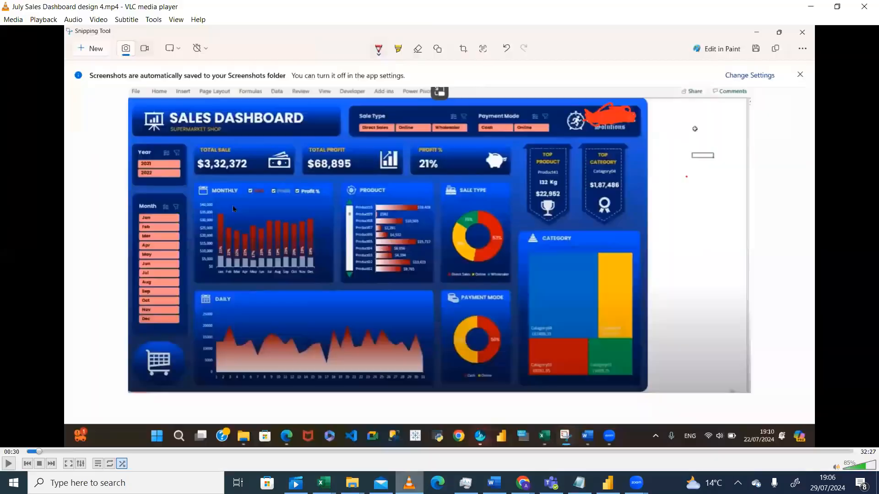
pyautogui.click(408, 483)
pyautogui.click(347, 451)
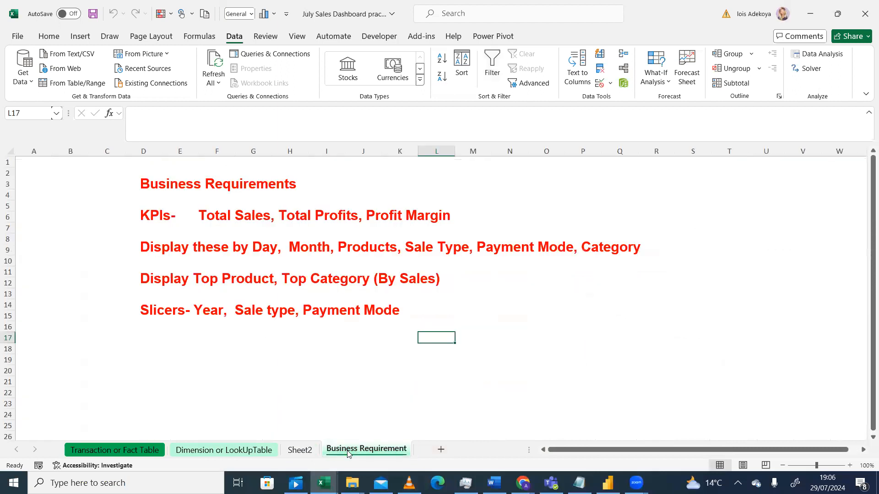
pyautogui.click(409, 483)
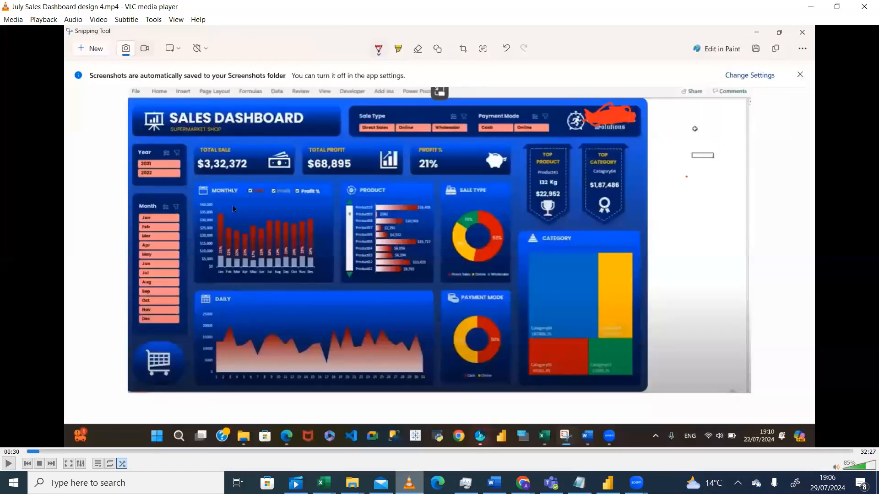
pyautogui.click(409, 482)
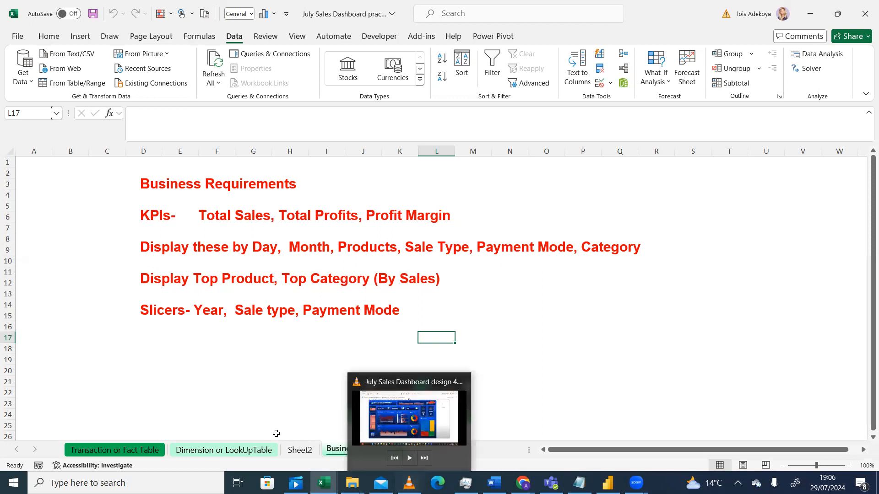
# - Copy the pivot table of product names, UOM, total sales price and quantity in columns O:R of Sheet2
pyautogui.click(127, 451)
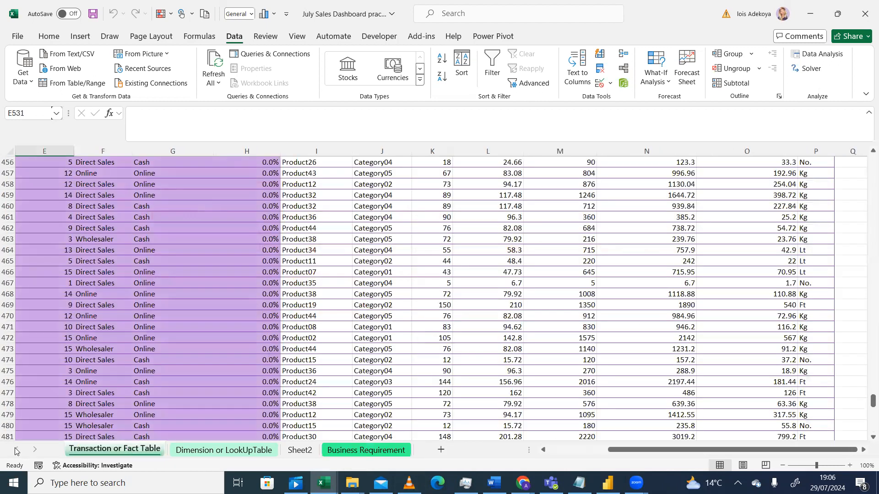
pyautogui.click(297, 450)
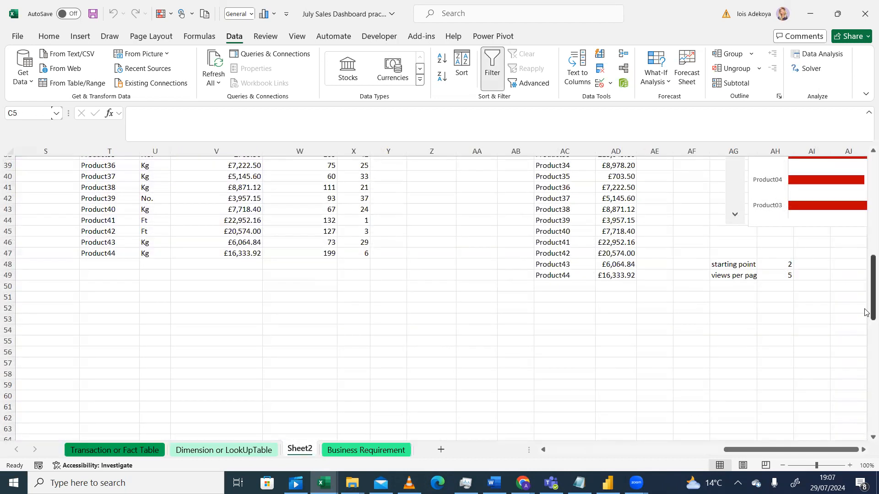
pyautogui.moveTo(867, 276); pyautogui.dragTo(865, 194)
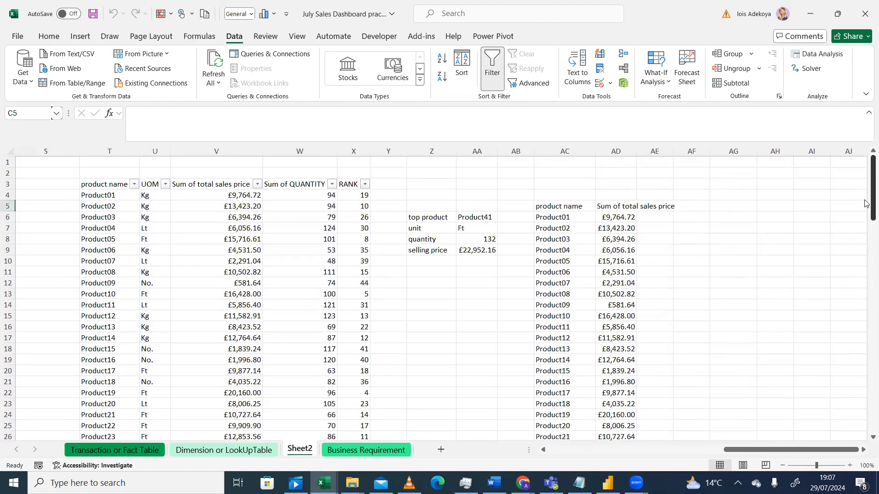
pyautogui.moveTo(736, 451); pyautogui.dragTo(604, 467)
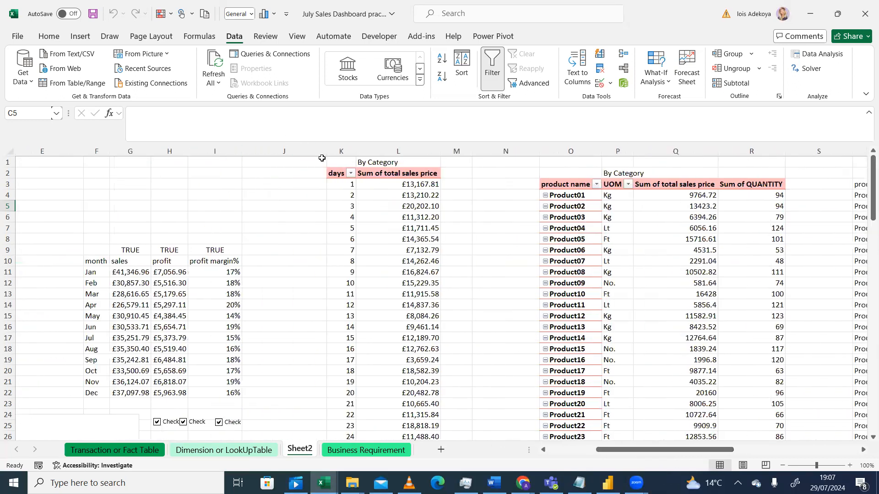
pyautogui.moveTo(326, 165); pyautogui.dragTo(490, 396)
pyautogui.moveTo(490, 445); pyautogui.dragTo(487, 384)
pyautogui.click(484, 317)
pyautogui.moveTo(868, 183); pyautogui.dragTo(865, 151)
pyautogui.moveTo(572, 166); pyautogui.dragTo(769, 350)
pyautogui.hotkey('ctrl', 'c')
# - Paste the copied pivot table at cell AR31, in the empty area beyond the product bar chart
pyautogui.moveTo(714, 450); pyautogui.dragTo(866, 434)
pyautogui.click(864, 450)
pyautogui.click(864, 450)
pyautogui.click(863, 450)
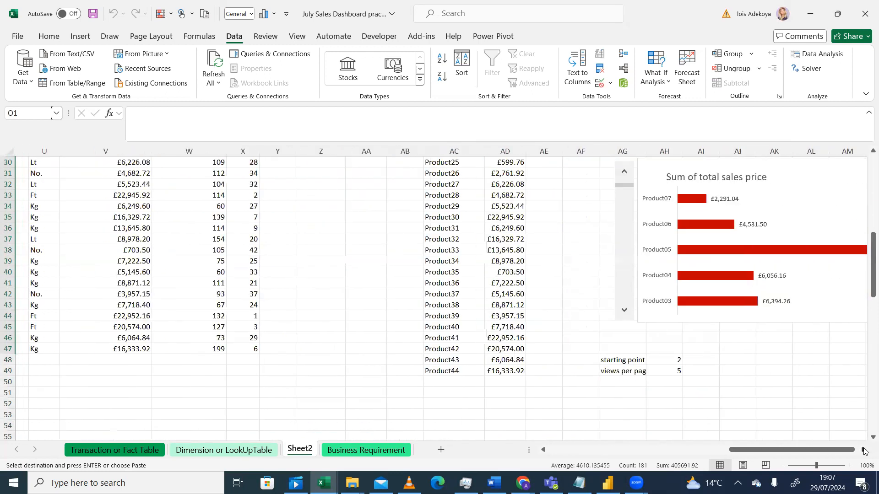
pyautogui.click(864, 450)
pyautogui.click(863, 450)
pyautogui.moveTo(564, 215); pyautogui.dragTo(526, 187)
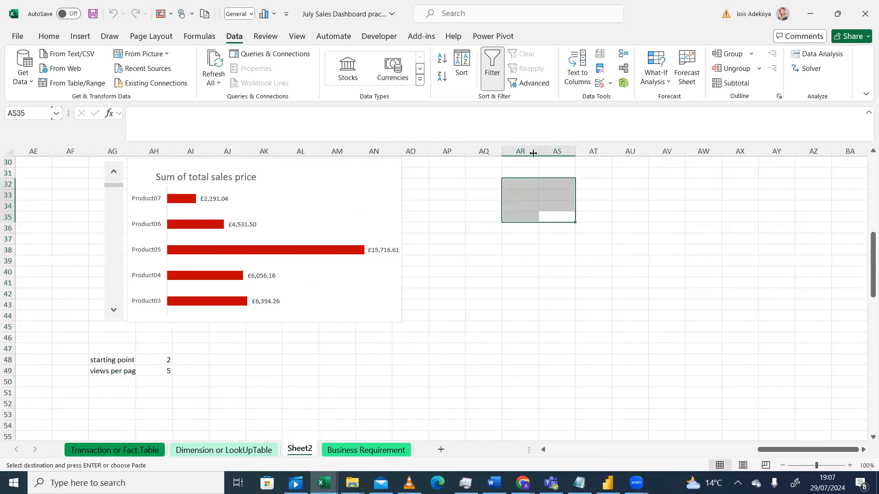
pyautogui.click(529, 173)
pyautogui.hotkey('ctrl', 'v')
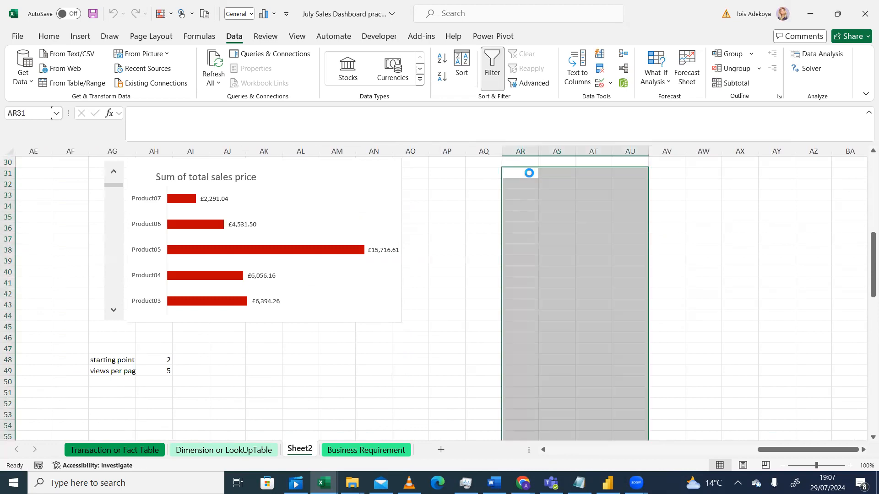
pyautogui.click(618, 237)
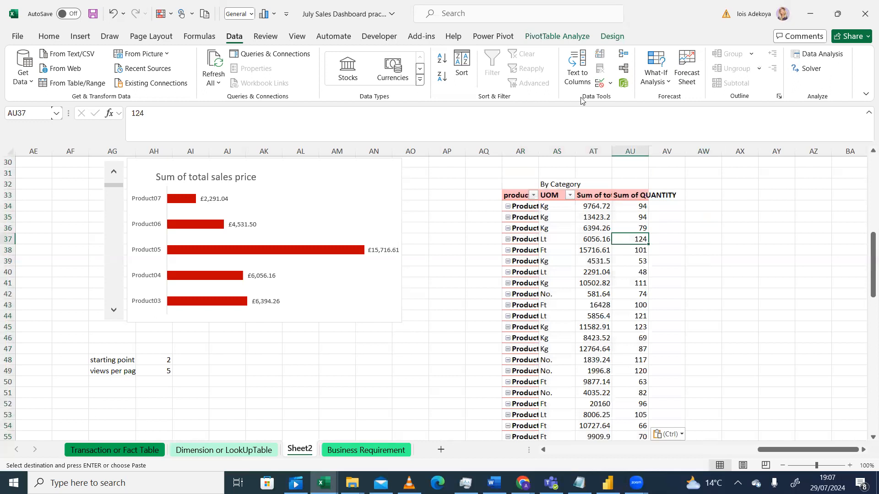
# - Show the pasted pivot table's field list and enlarge it so all field areas are readable
pyautogui.click(557, 36)
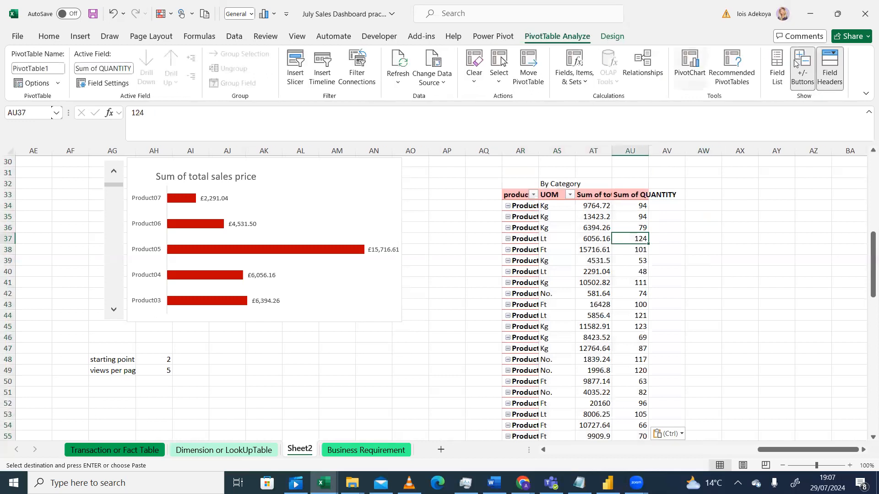
pyautogui.click(777, 66)
pyautogui.moveTo(519, 319); pyautogui.dragTo(293, 150)
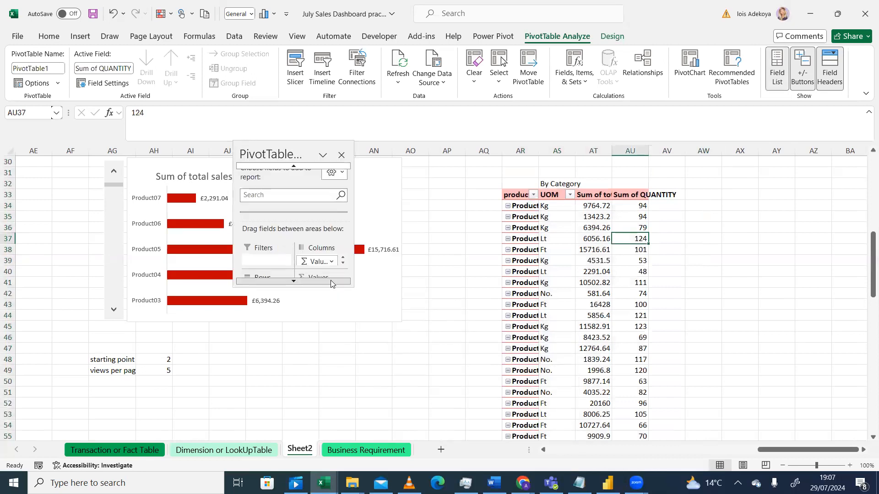
pyautogui.moveTo(353, 287); pyautogui.dragTo(345, 344)
pyautogui.moveTo(341, 152); pyautogui.dragTo(302, 98)
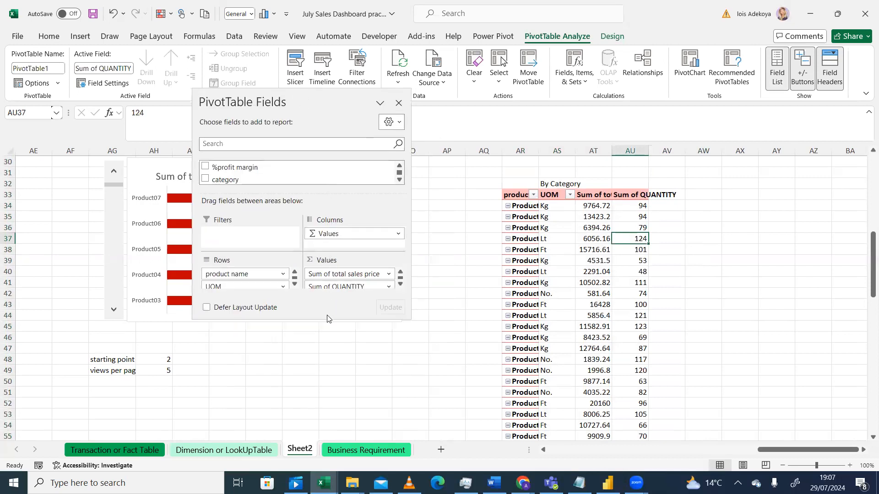
pyautogui.moveTo(327, 319); pyautogui.dragTo(327, 383)
# - Remove product name, UOM and Sum of QUANTITY from the pasted pivot table and add category as its row field
pyautogui.moveTo(256, 320); pyautogui.dragTo(115, 330)
pyautogui.moveTo(224, 320); pyautogui.dragTo(94, 313)
pyautogui.moveTo(324, 336); pyautogui.dragTo(54, 310)
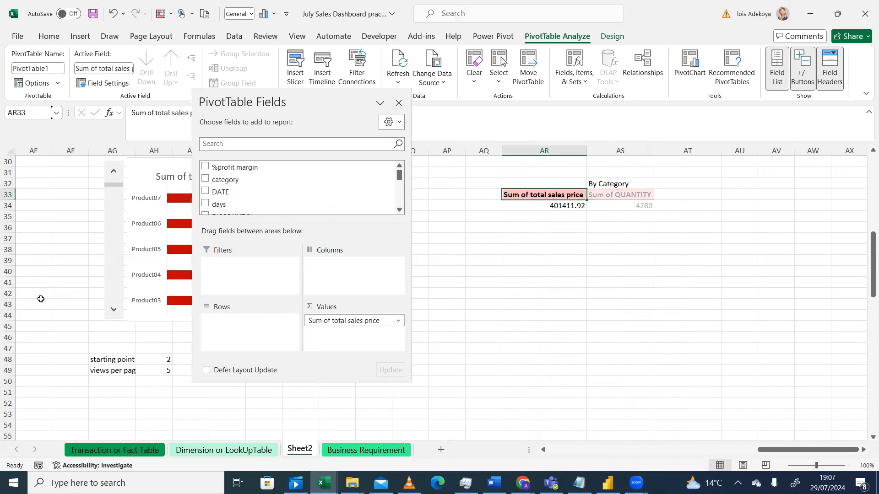
pyautogui.click(205, 179)
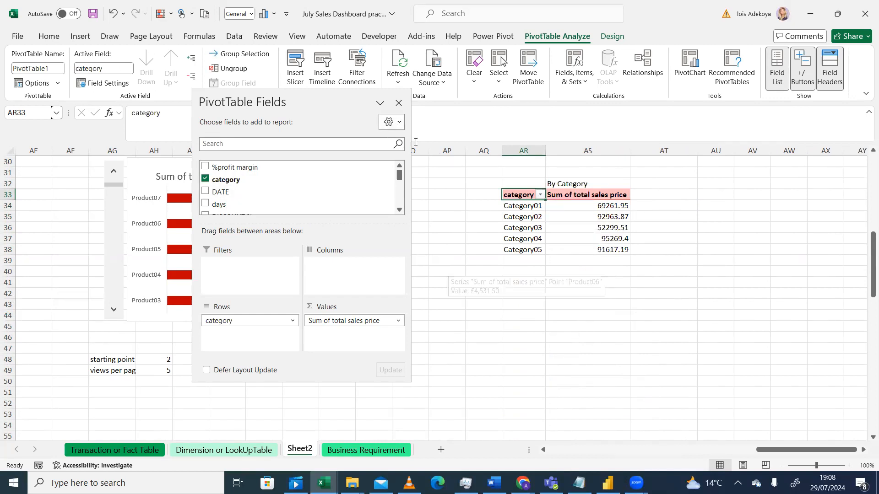
# - Check the Category chart of the sample dashboard in the video player
pyautogui.click(448, 206)
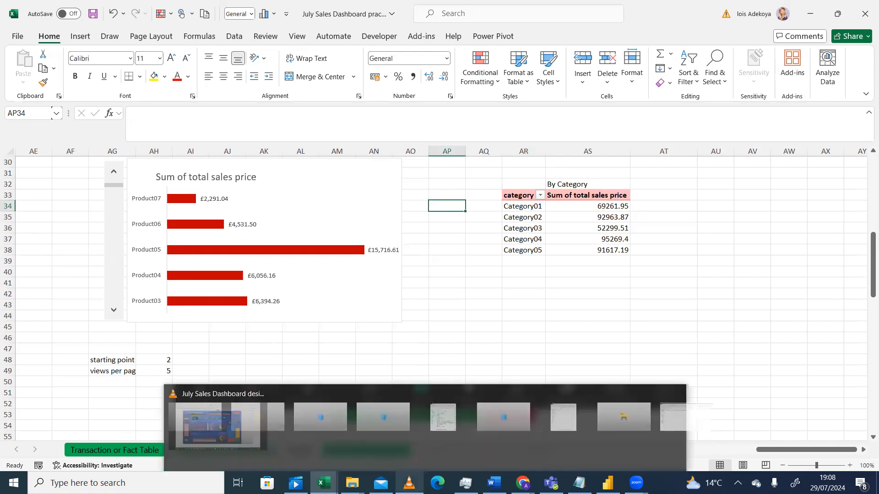
pyautogui.click(409, 483)
pyautogui.click(409, 483)
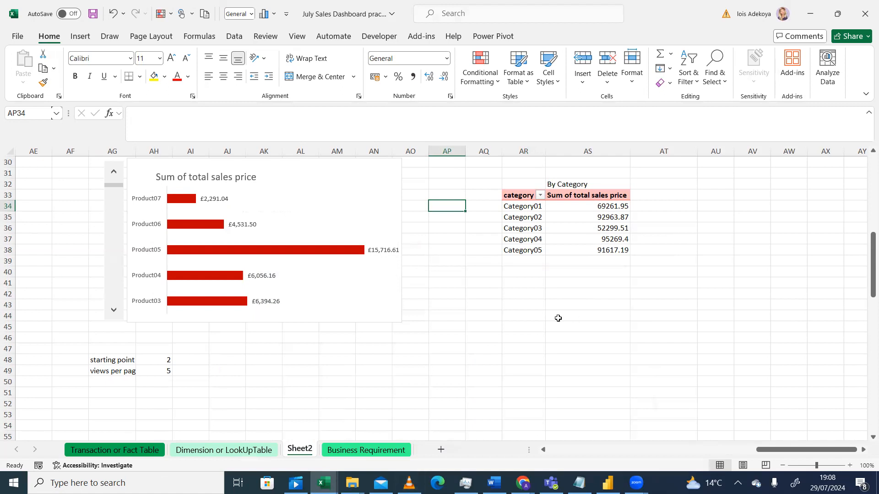
pyautogui.moveTo(515, 180); pyautogui.dragTo(585, 250)
pyautogui.rightClick(584, 232)
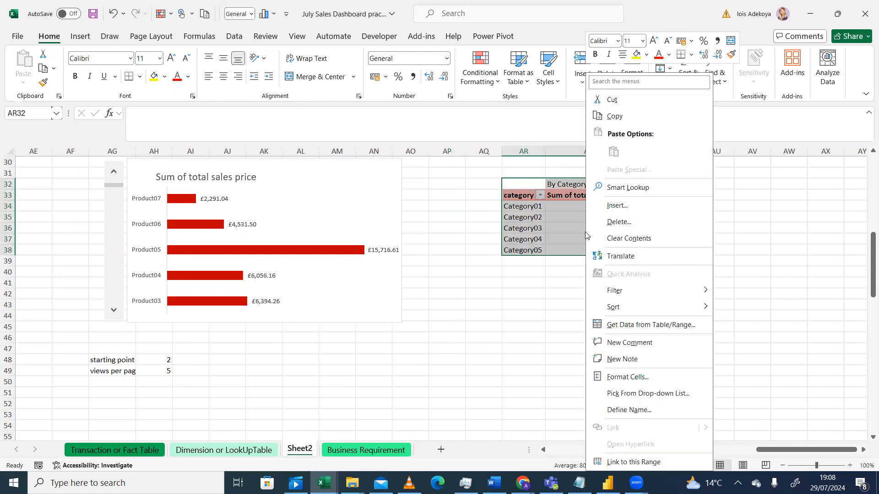
pyautogui.press('Escape')
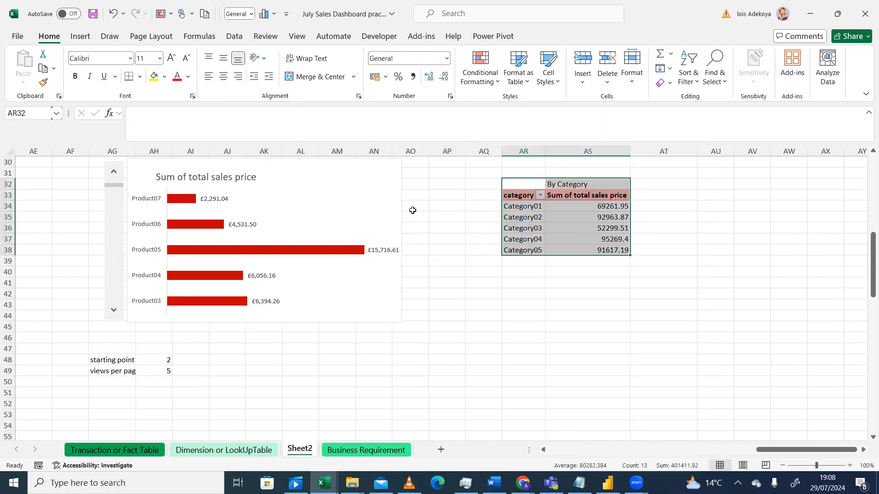
pyautogui.click(784, 275)
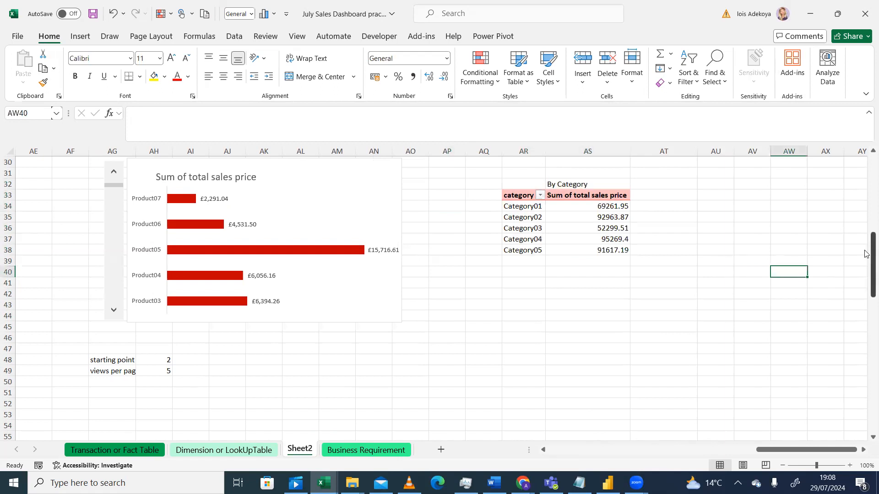
pyautogui.scroll(1, 865, 255)
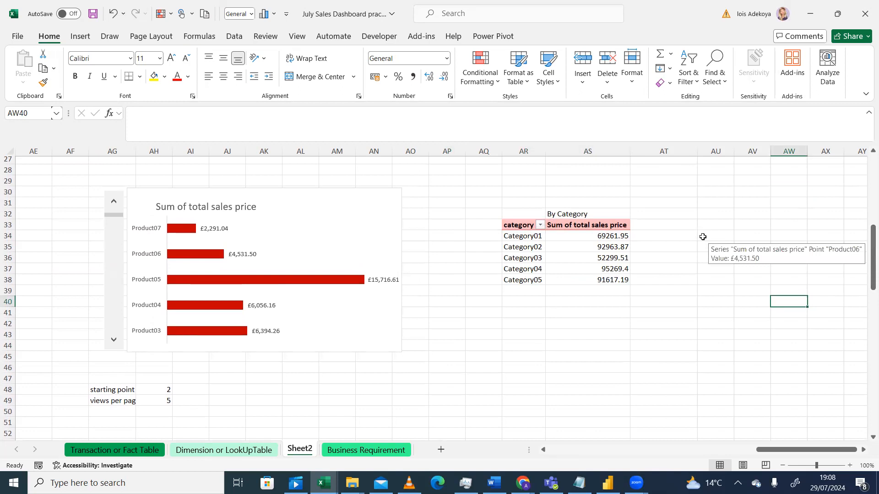
# - Try to insert a recommended chart for the range AR31:AS40 around the category pivot table
pyautogui.moveTo(503, 204); pyautogui.dragTo(628, 302)
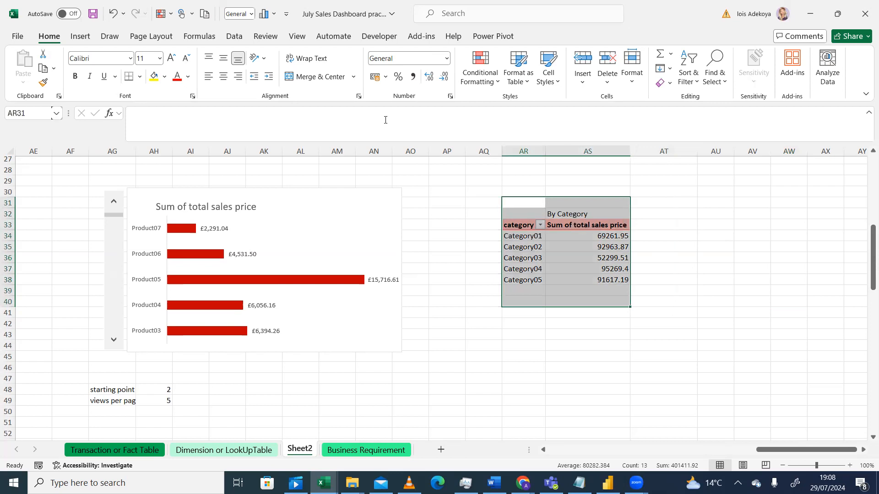
pyautogui.click(80, 37)
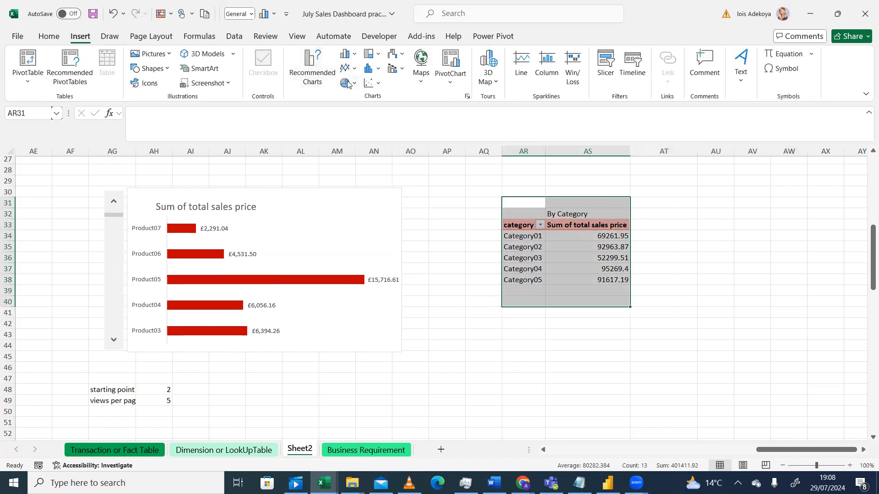
pyautogui.click(313, 69)
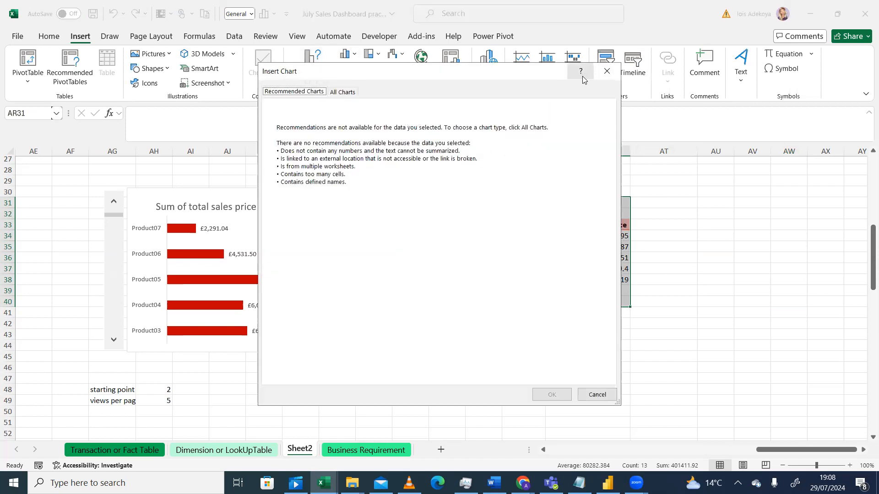
pyautogui.click(604, 69)
pyautogui.click(712, 235)
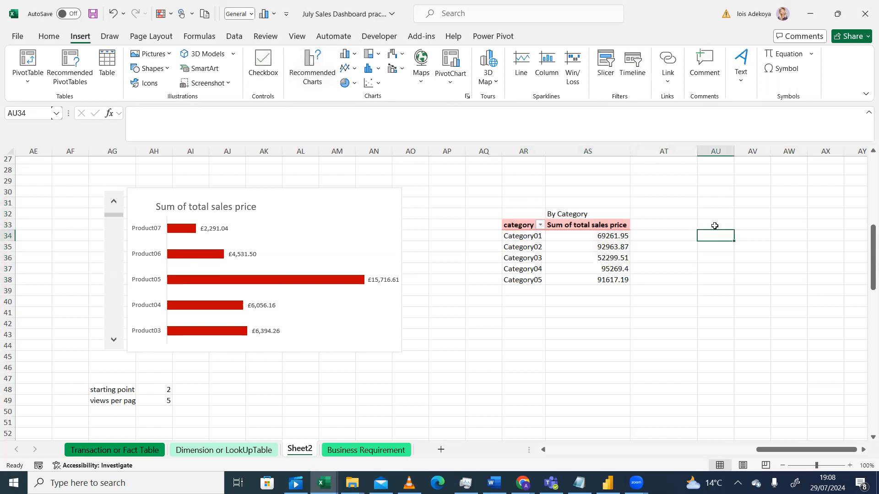
pyautogui.click(711, 226)
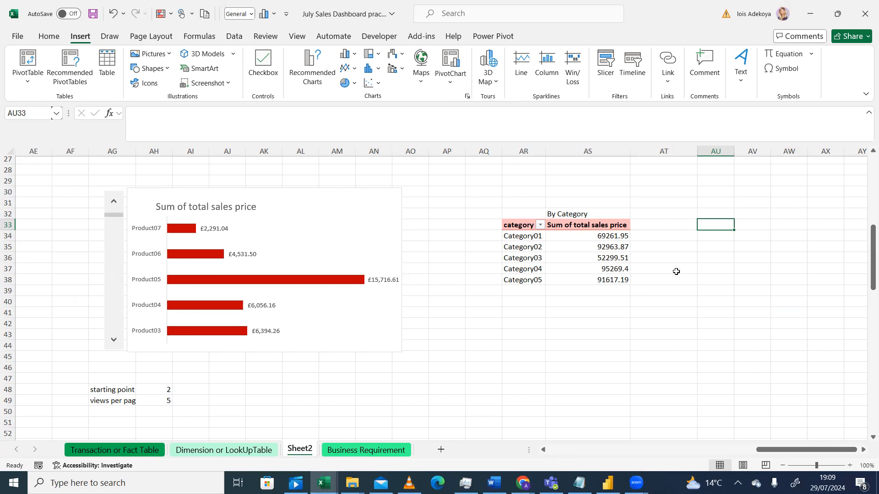
# - Try to insert a Treemap chart directly from the category pivot table
pyautogui.click(565, 238)
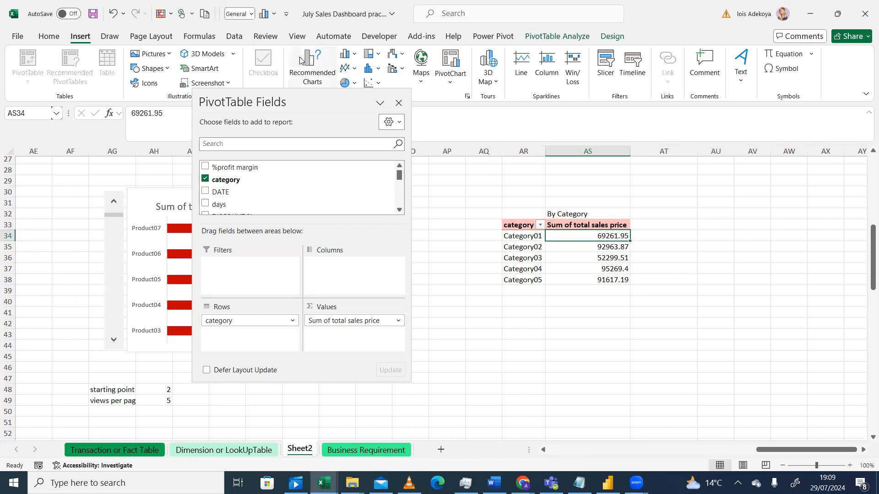
pyautogui.click(314, 68)
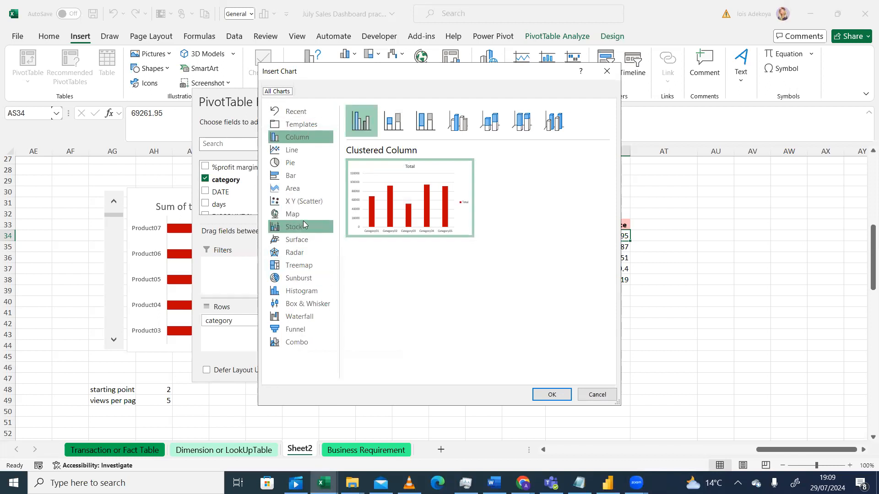
pyautogui.click(299, 265)
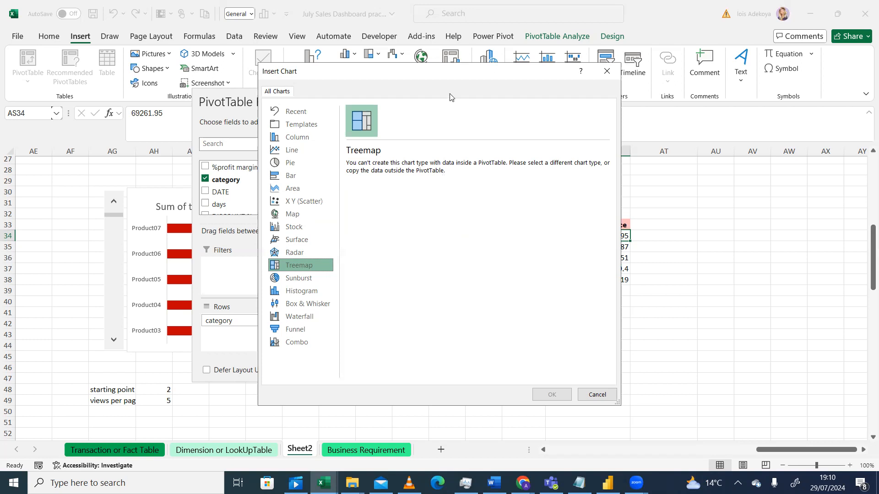
pyautogui.click(607, 71)
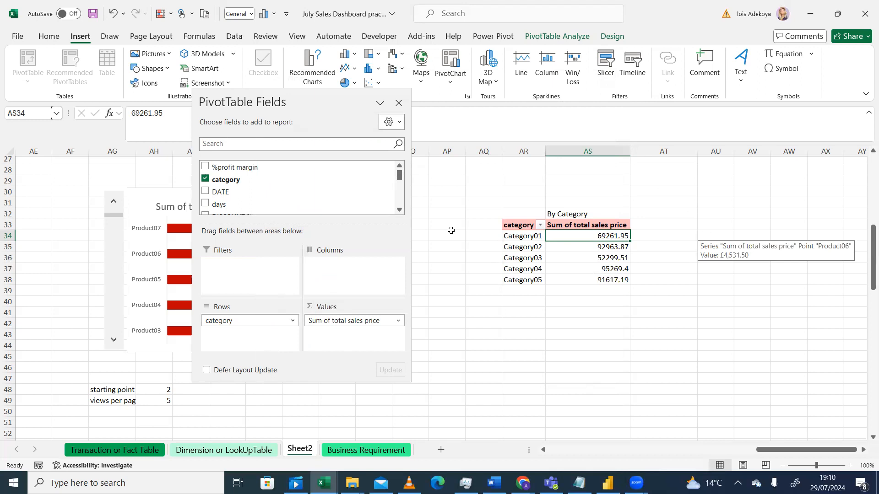
# - Insert a doughnut chart of total sales price by category from AR34:AS38 and close the field list
pyautogui.moveTo(517, 236); pyautogui.dragTo(574, 279)
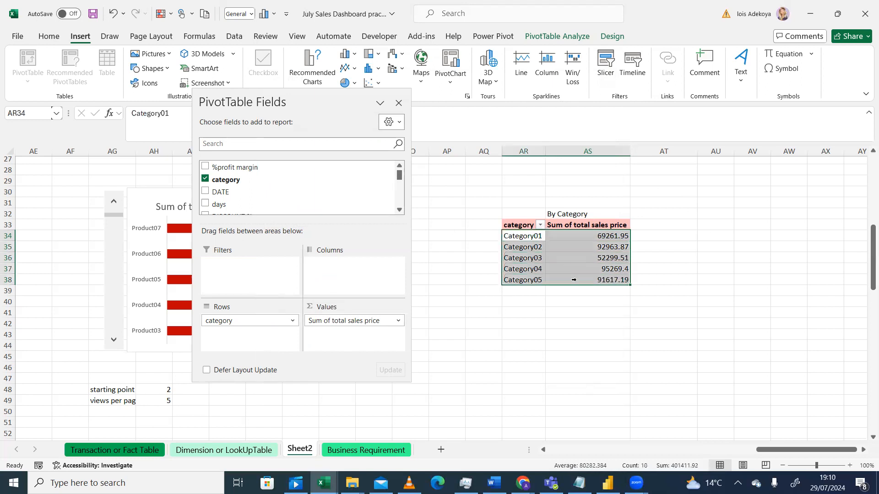
pyautogui.click(352, 86)
pyautogui.click(357, 233)
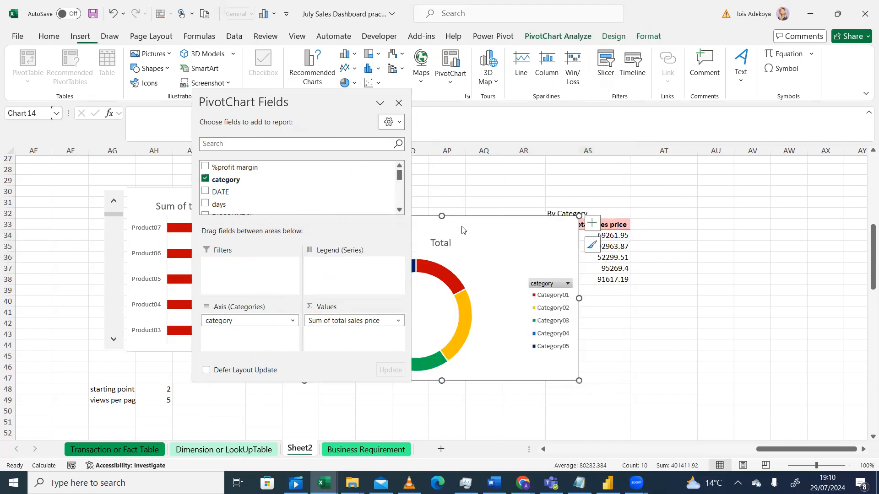
pyautogui.click(395, 103)
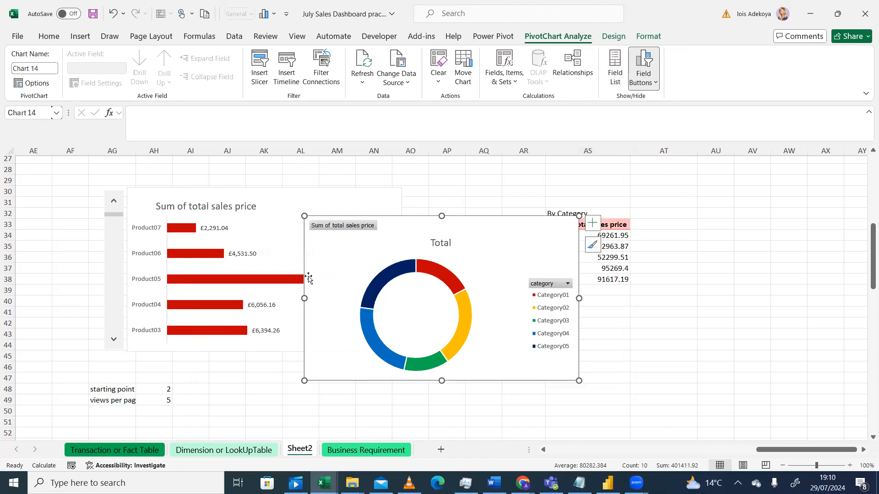
# - Remove the doughnut chart made from the category pivot table from the sheet
pyautogui.moveTo(309, 277); pyautogui.dragTo(285, 221)
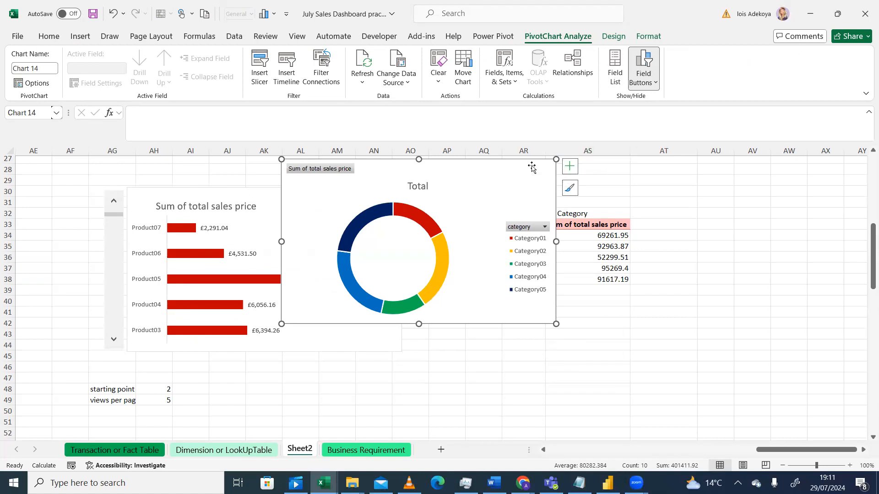
pyautogui.press('Delete')
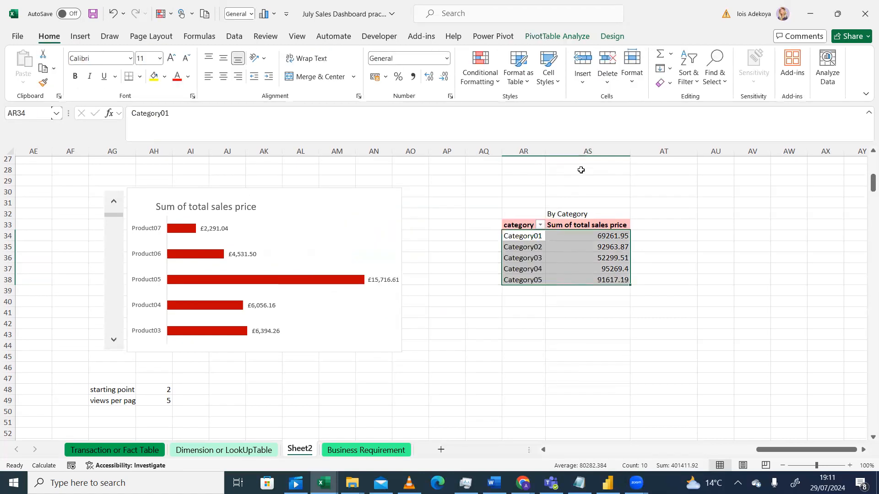
pyautogui.click(578, 169)
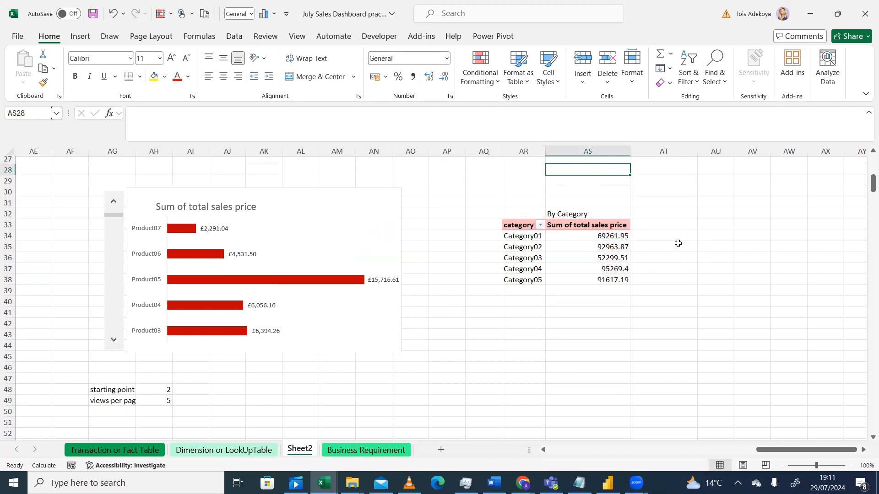
# - Start an OFFSET formula in AU34 with the absolute reference $AR$33, a row offset of 1 and a column offset of 1
pyautogui.click(707, 235)
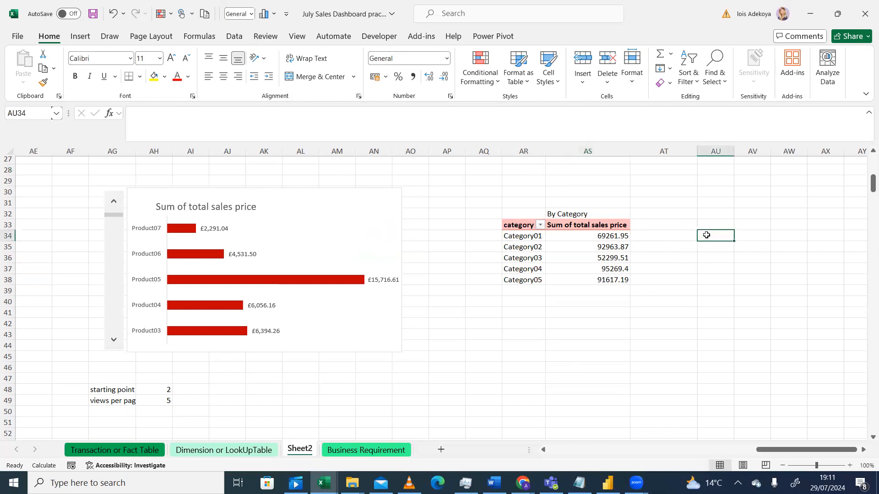
pyautogui.write('=off')
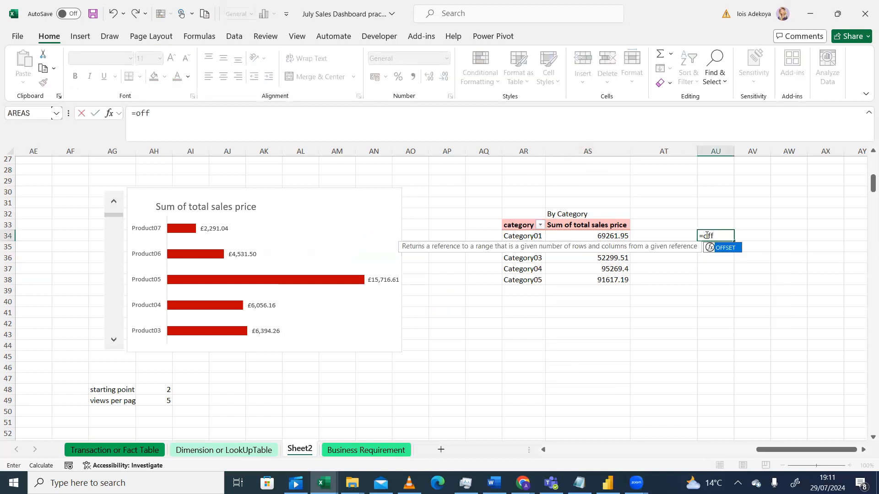
pyautogui.press('Escape')
pyautogui.press('BackSpace')
pyautogui.press('Tab')
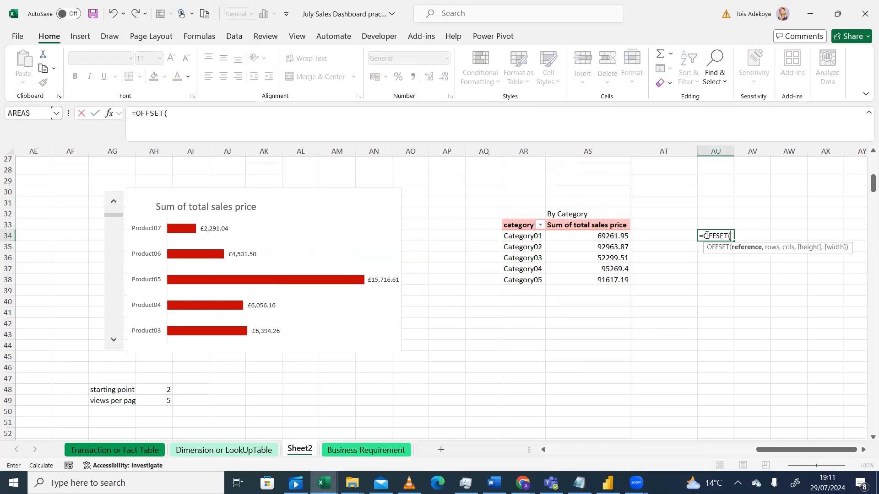
pyautogui.click(521, 225)
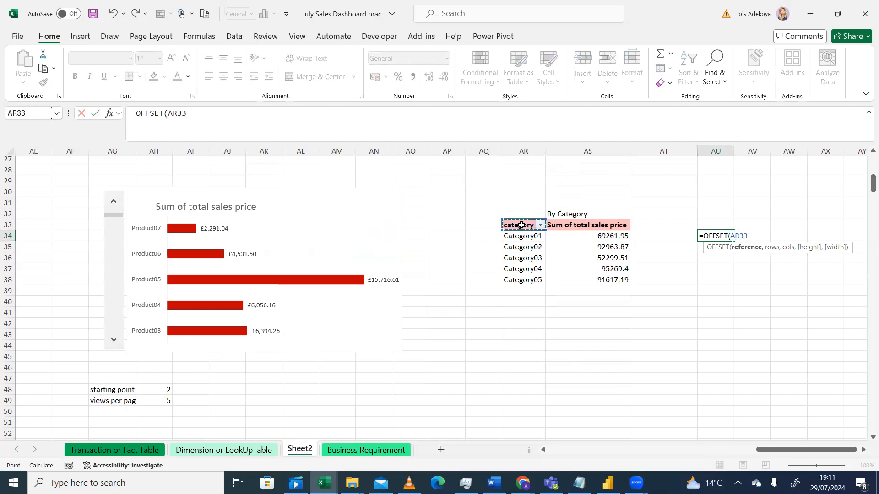
pyautogui.press('F4')
pyautogui.write(',')
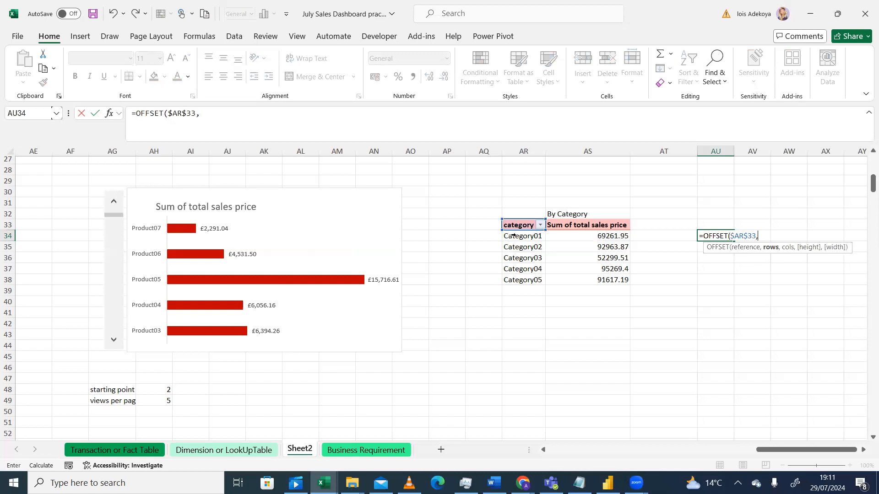
pyautogui.write('1,')
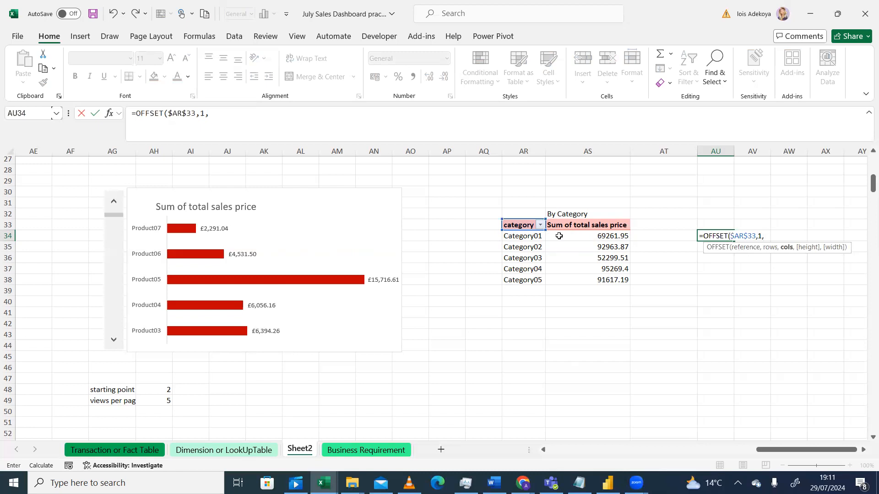
pyautogui.write('1,')
# - Complete the AU34 formula with COUNT($AS:$AS) as the height, giving =OFFSET($AR$33,1,1,COUNT($AS:$AS))
pyautogui.write('COUNT')
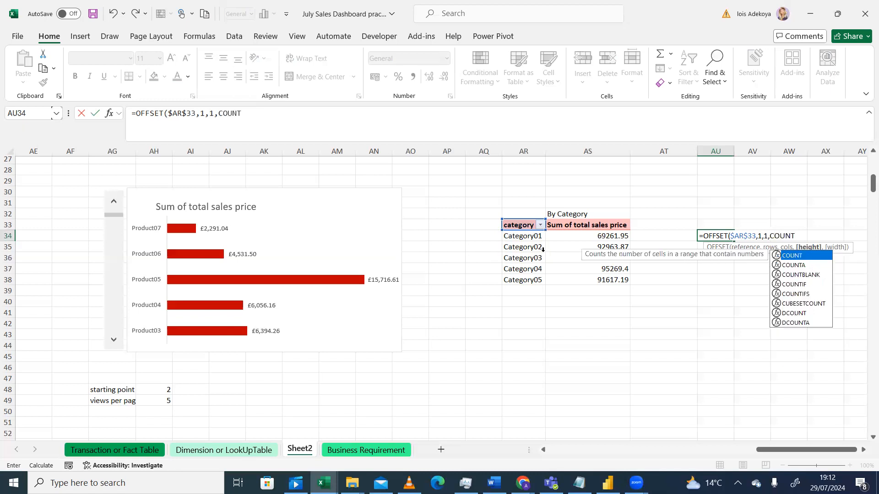
pyautogui.write('(')
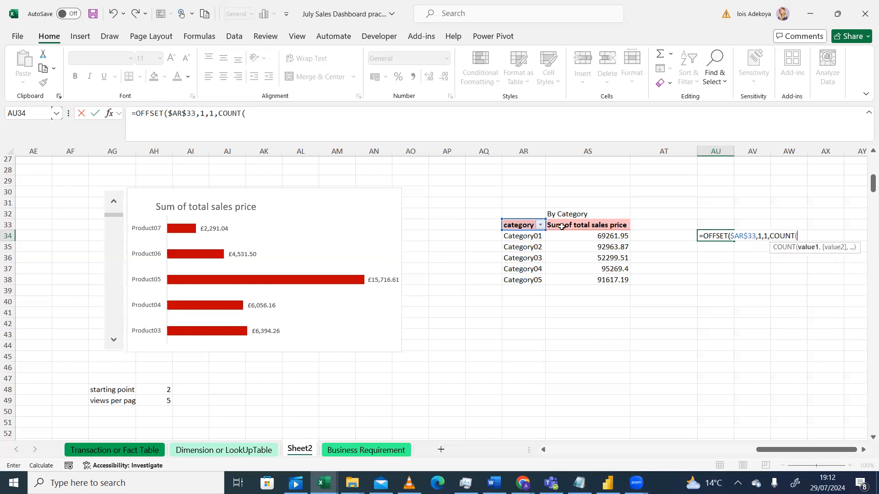
pyautogui.click(585, 153)
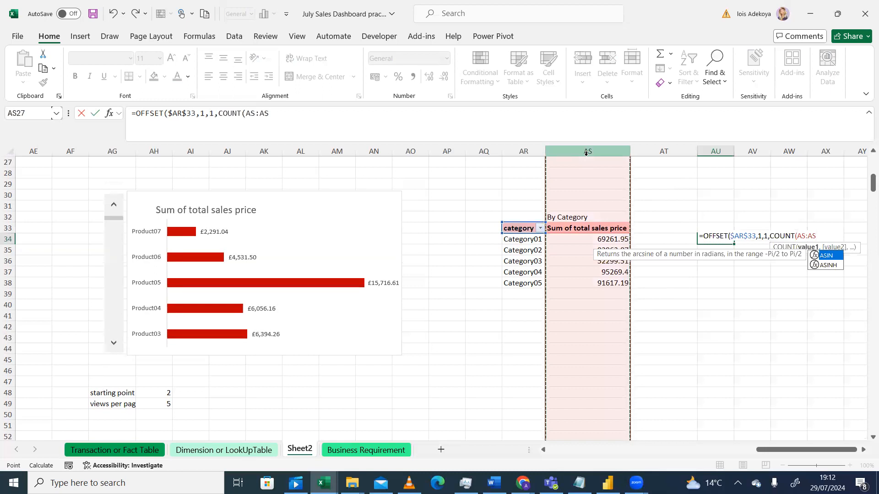
pyautogui.press('F4')
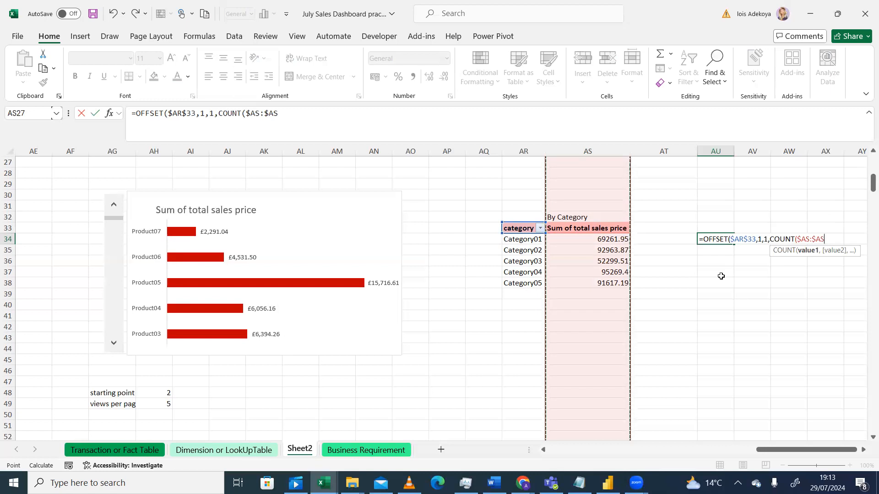
pyautogui.write(')')
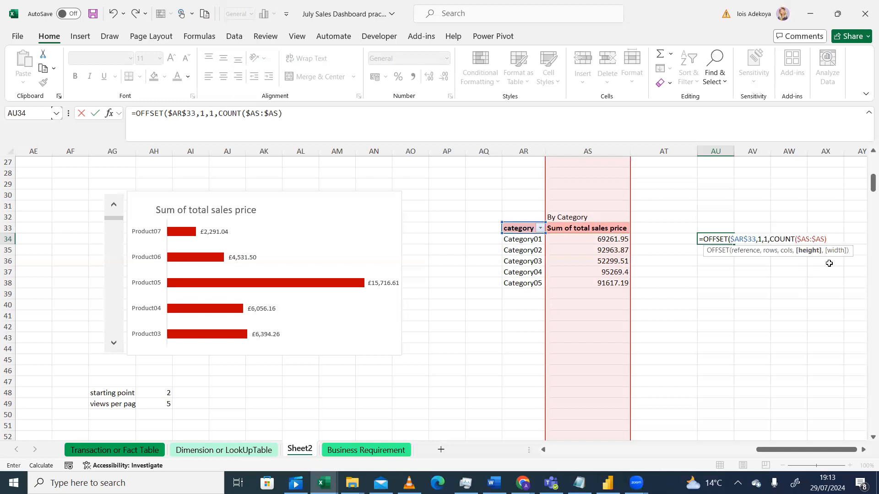
pyautogui.write(',')
pyautogui.write('1')
pyautogui.press('BackSpace')
pyautogui.press('BackSpace')
pyautogui.write(')')
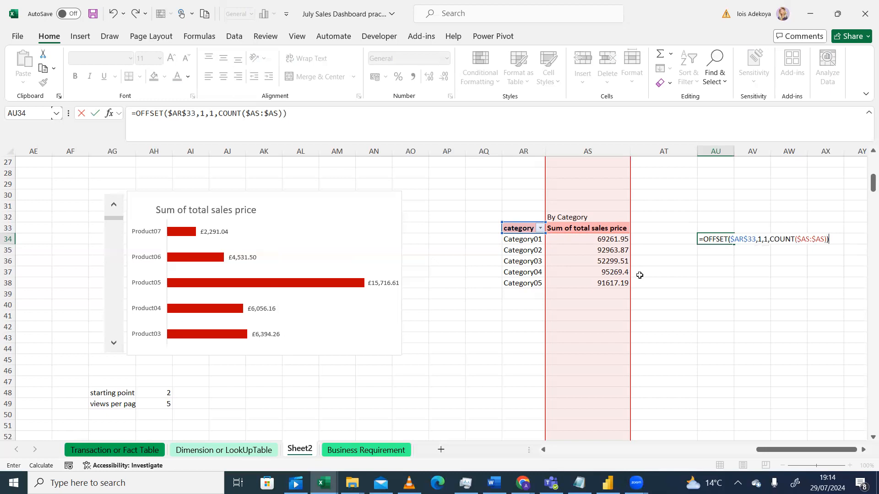
pyautogui.press('Return')
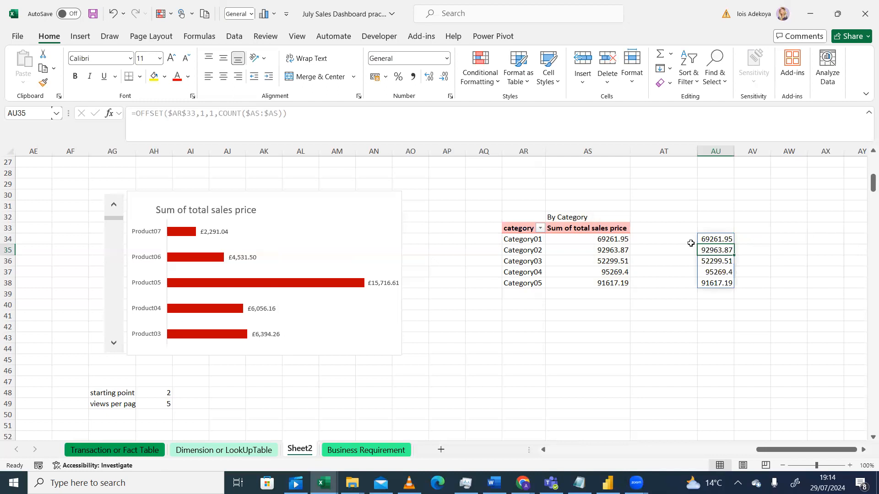
pyautogui.click(708, 238)
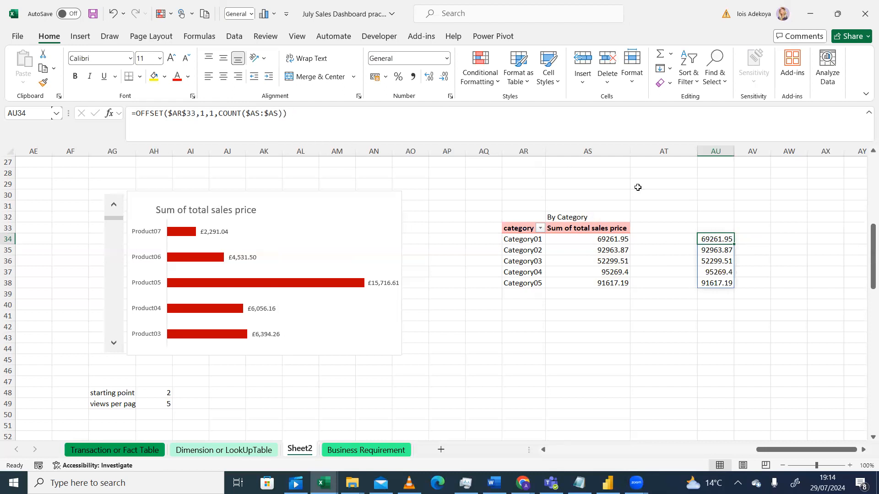
pyautogui.click(706, 336)
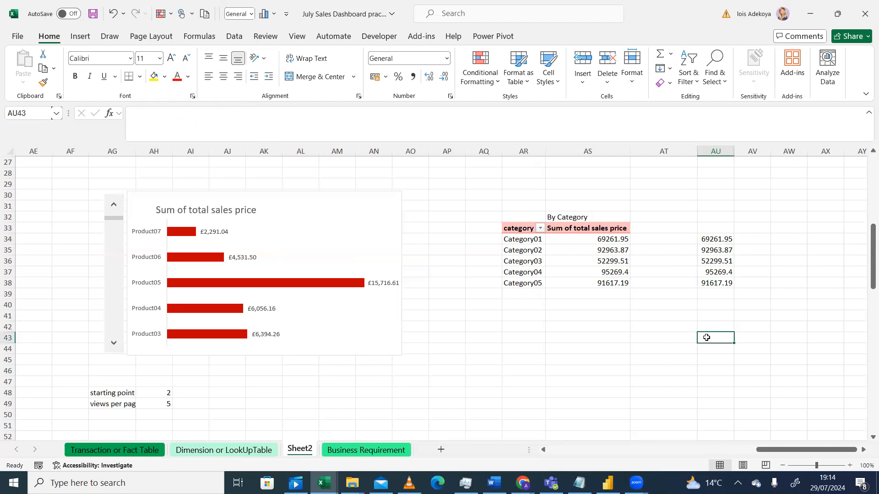
pyautogui.write('=O')
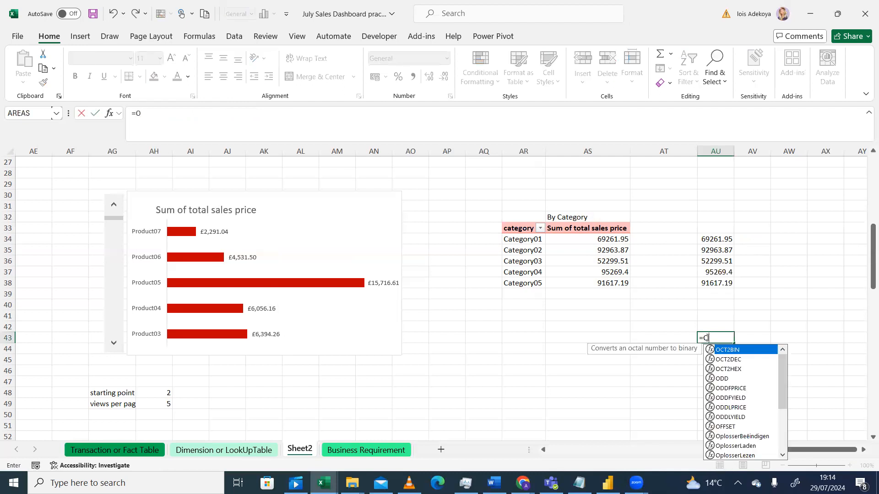
pyautogui.press('BackSpace')
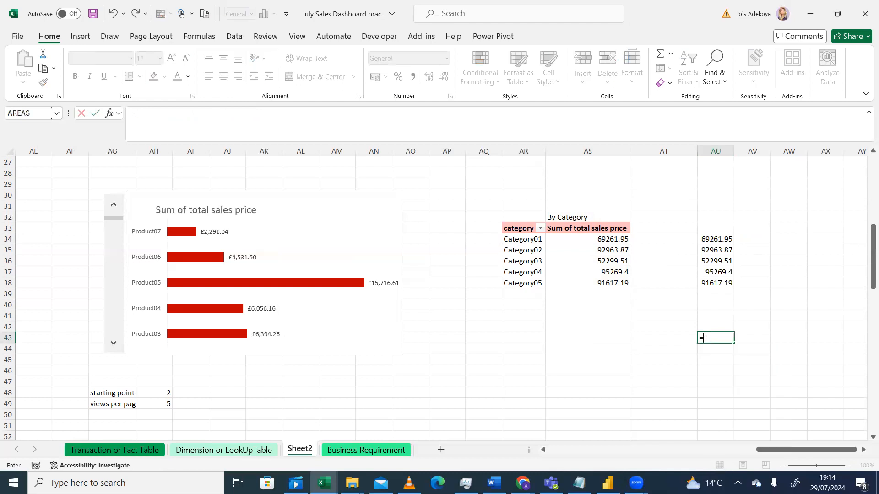
pyautogui.write('OFFS')
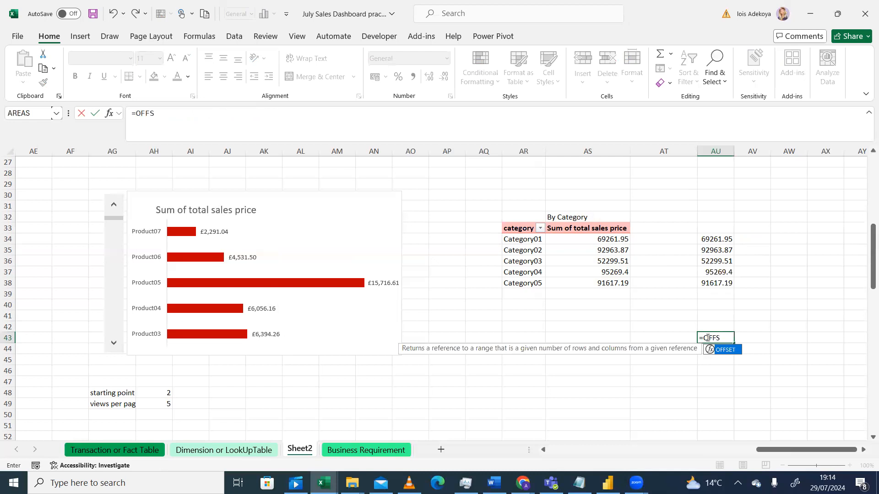
pyautogui.press('Tab')
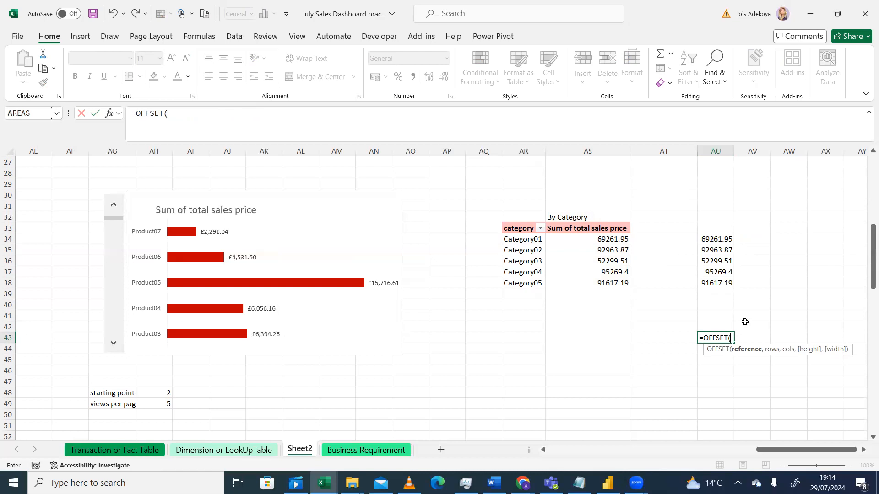
pyautogui.press('Escape')
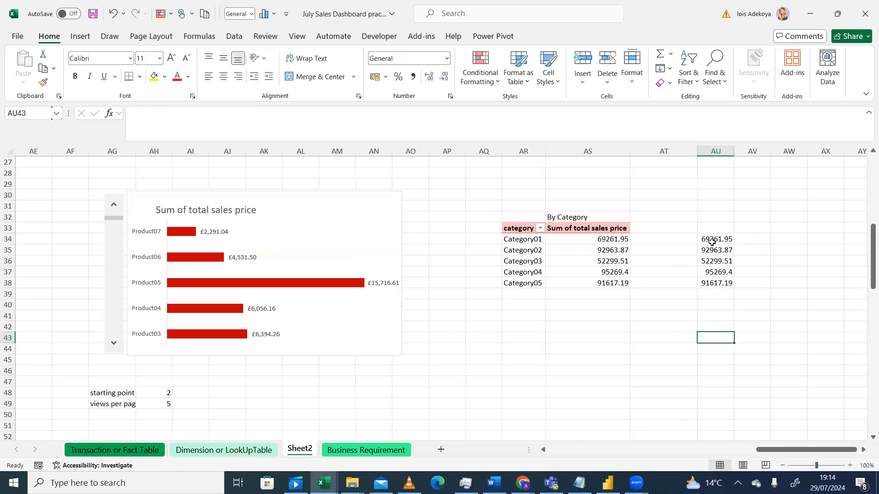
# - Copy the text of the OFFSET formula in AU34 and paste it into AV34
pyautogui.click(712, 243)
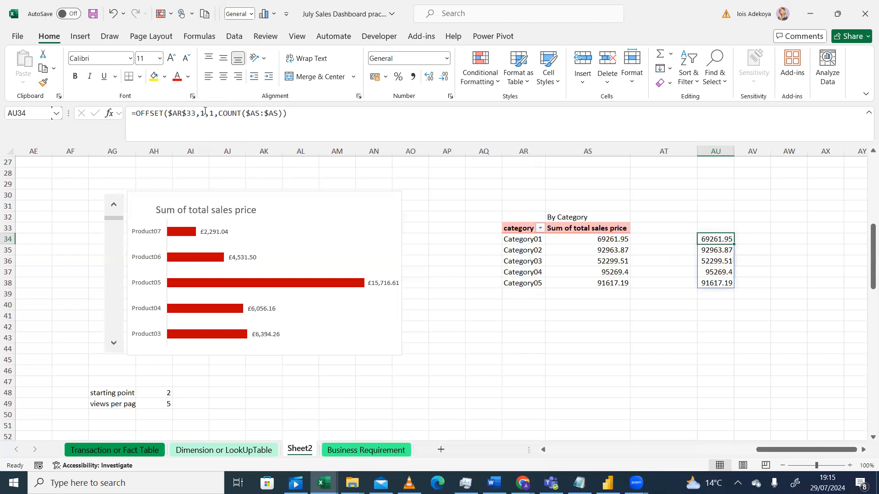
pyautogui.moveTo(291, 113); pyautogui.dragTo(112, 103)
pyautogui.hotkey('ctrl', 'c')
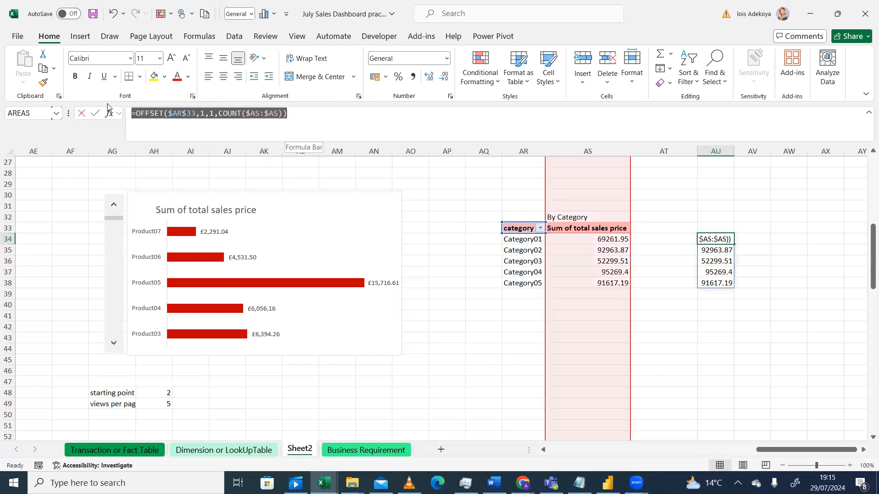
pyautogui.press('Escape')
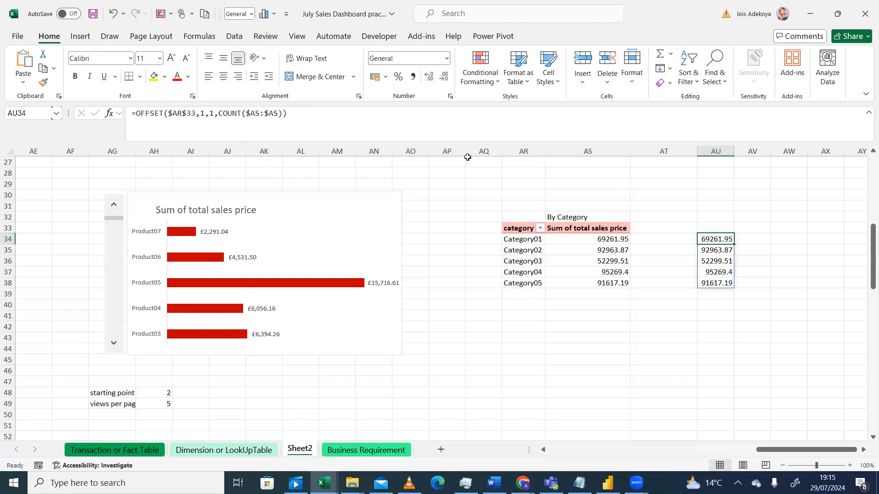
pyautogui.click(750, 239)
pyautogui.hotkey('ctrl', 'v')
pyautogui.click(751, 338)
# - Try a row offset of 0 in the OFFSET formula in AU34
pyautogui.click(707, 238)
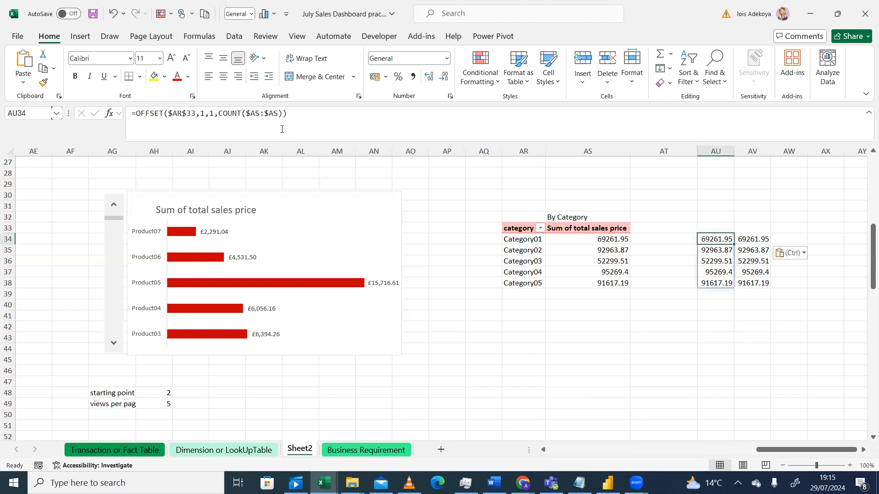
pyautogui.click(204, 113)
pyautogui.press('BackSpace')
pyautogui.write('0')
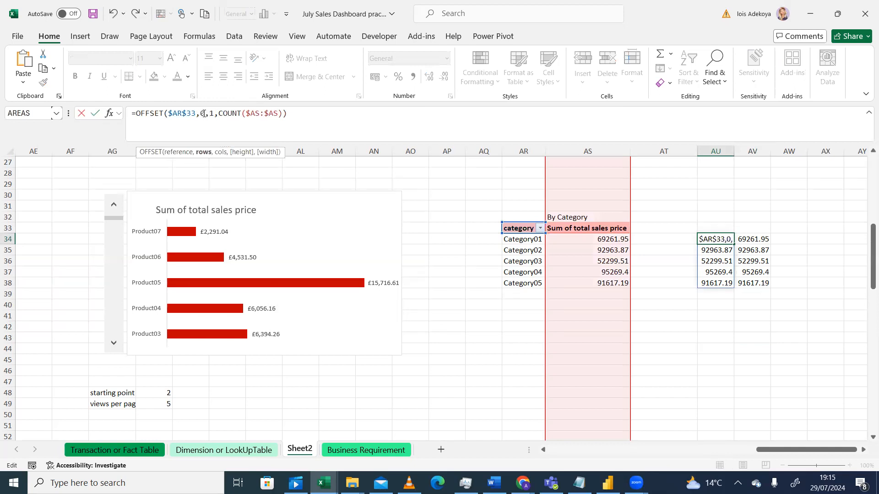
pyautogui.press('Return')
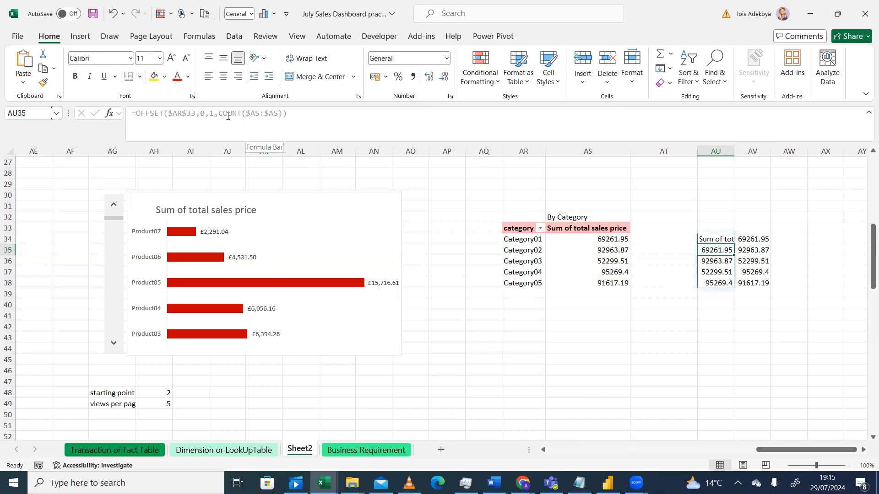
# - Restore the formula in AU34 to =OFFSET($AR$33,1,1,COUNT($AS:$AS)) by pasting the copied text
pyautogui.click(715, 240)
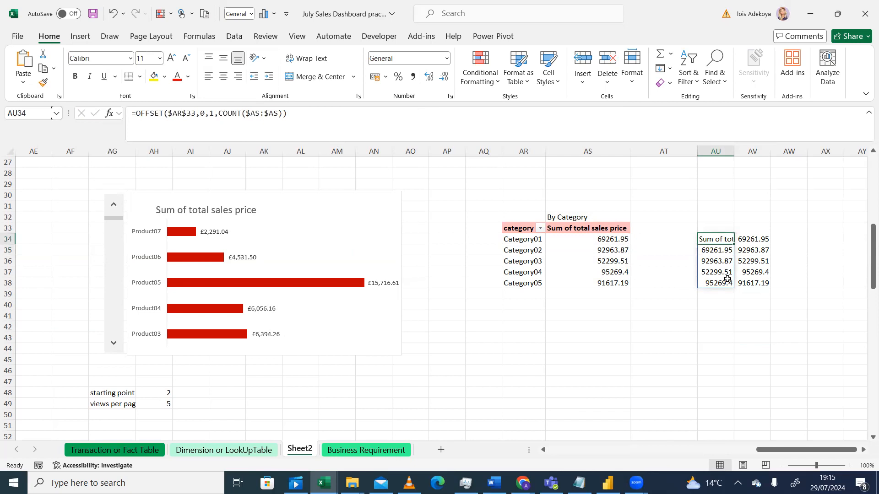
pyautogui.hotkey('ctrl', 'v')
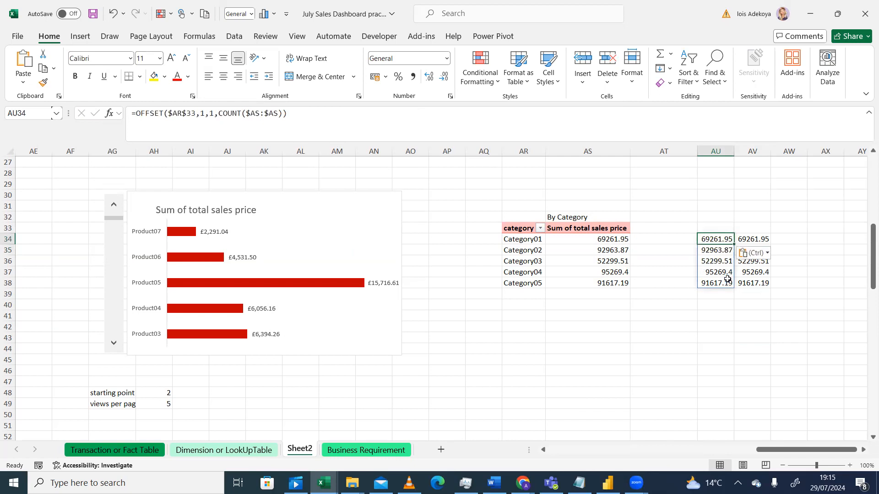
pyautogui.click(212, 114)
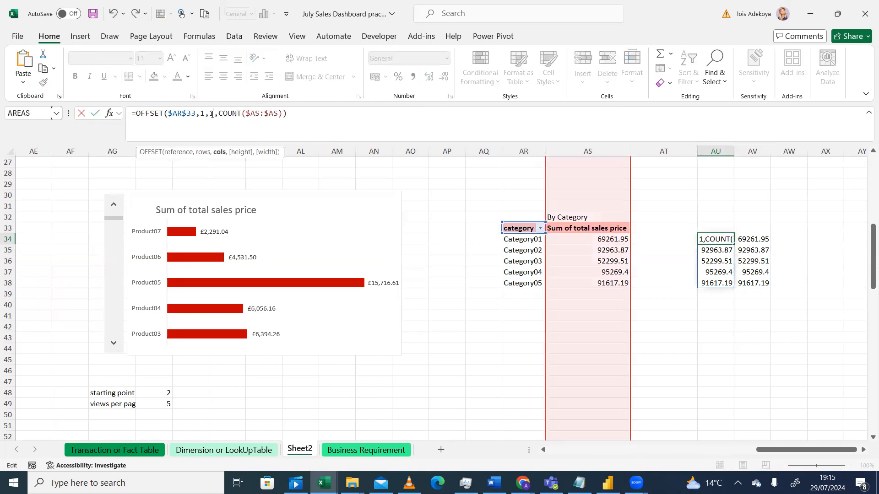
pyautogui.press('Return')
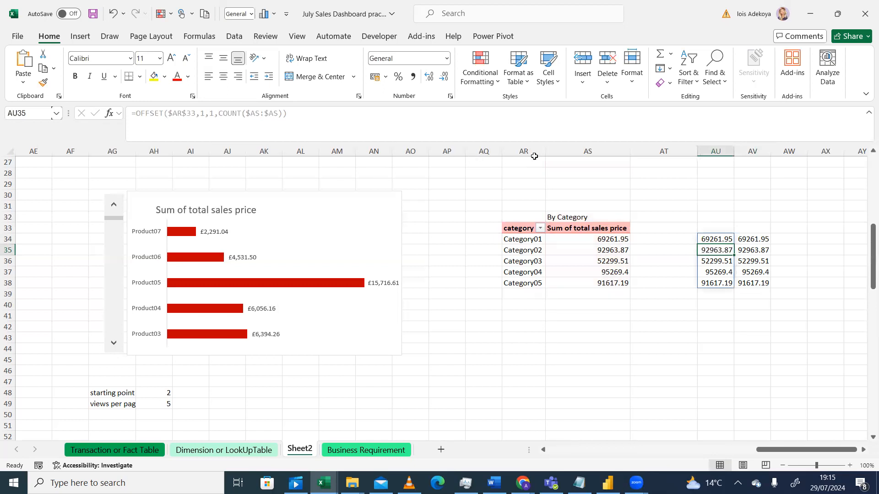
# - Set the column offset in AU34 to 0, giving =OFFSET($AR$33,1,0,COUNT($AS:$AS)), and widen column AU to fit the category names
pyautogui.click(710, 235)
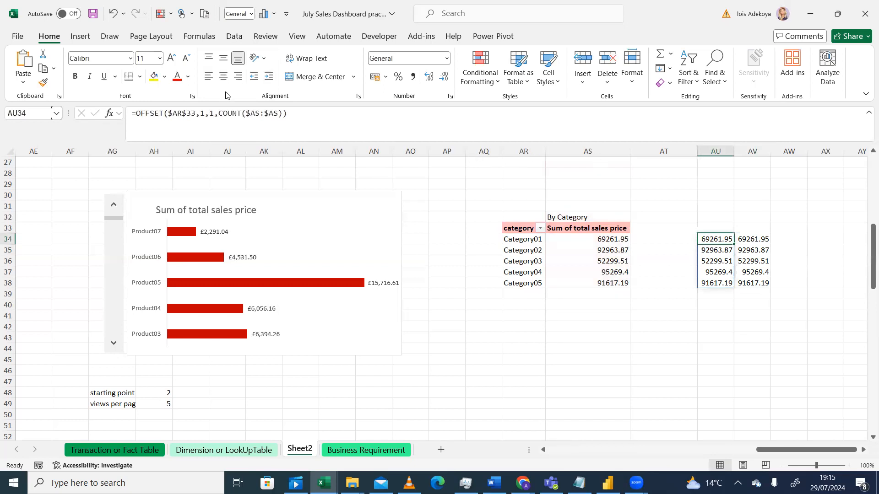
pyautogui.click(212, 113)
pyautogui.press('BackSpace')
pyautogui.write('0')
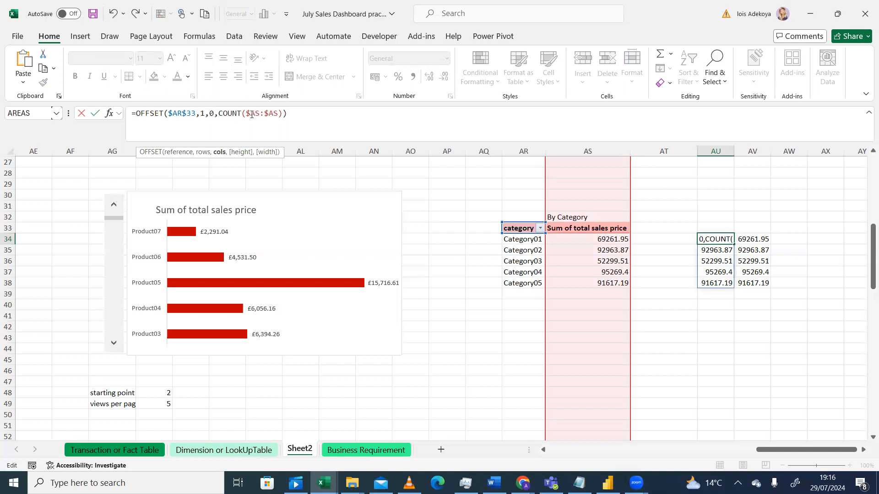
pyautogui.press('Escape')
pyautogui.click(216, 112)
pyautogui.press('BackSpace')
pyautogui.write('0')
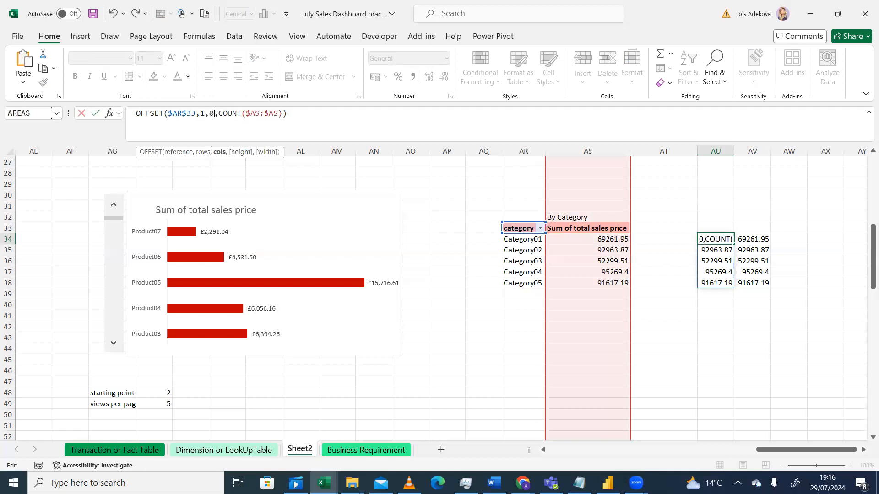
pyautogui.press('Return')
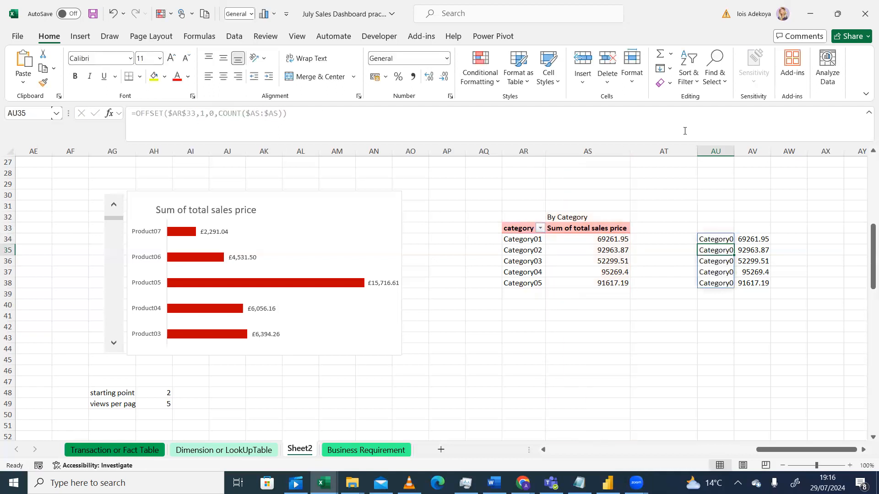
pyautogui.moveTo(734, 151); pyautogui.dragTo(753, 151)
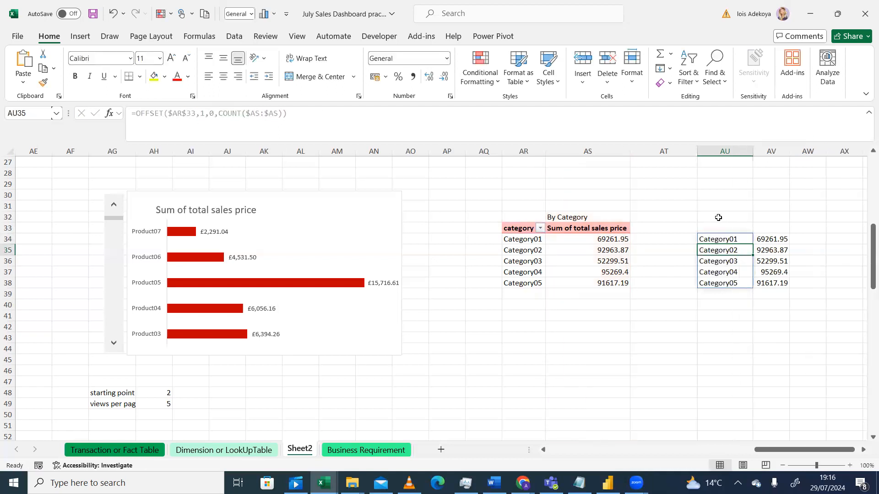
# - Review the OFFSET formulas in AU34 and AV34
pyautogui.click(744, 197)
pyautogui.click(724, 242)
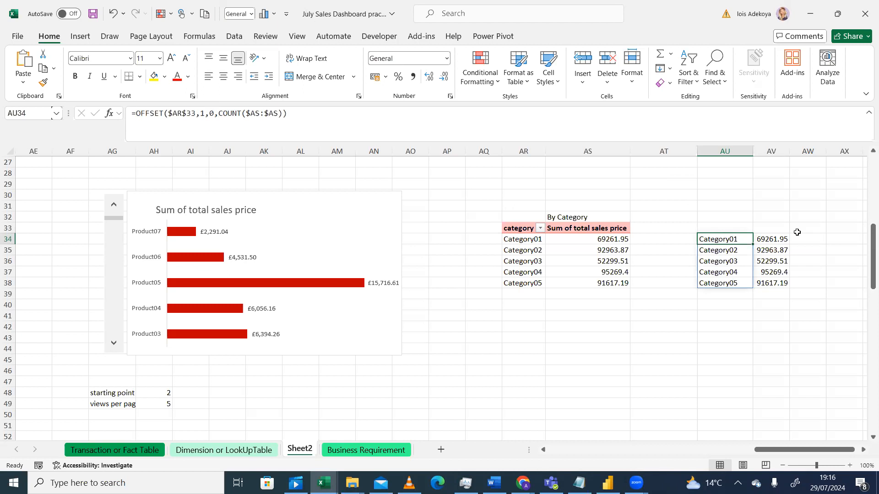
pyautogui.click(777, 237)
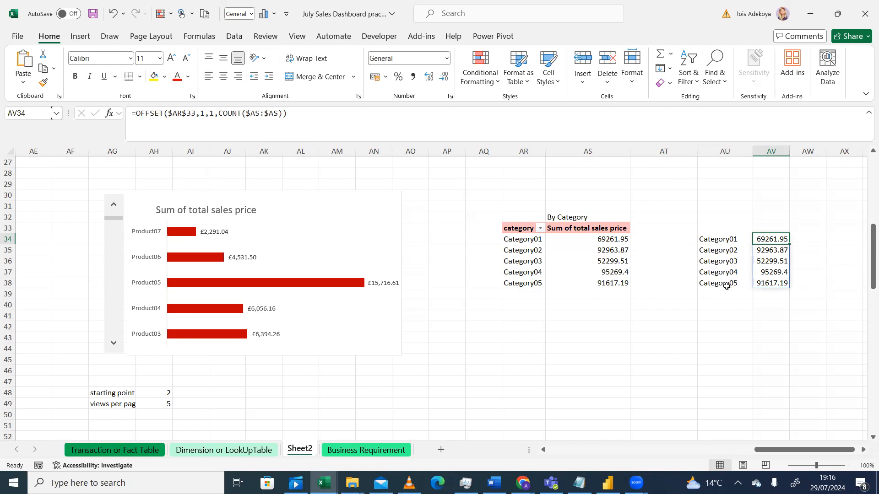
pyautogui.click(725, 293)
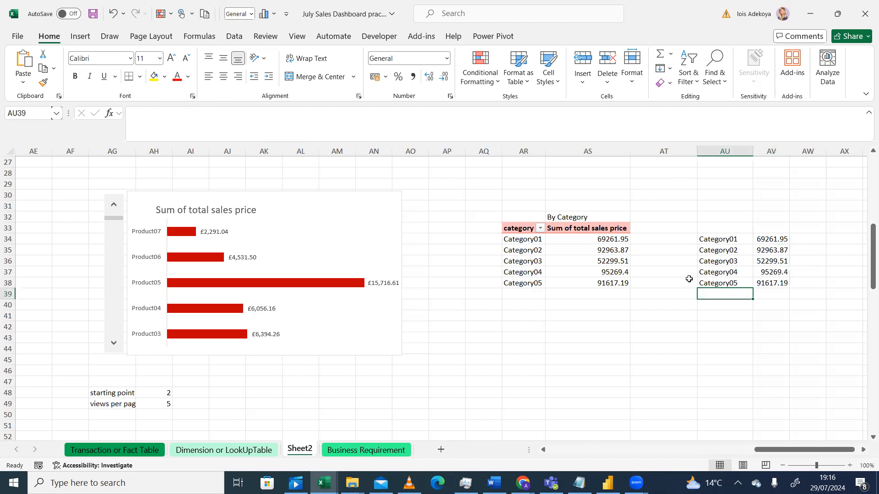
pyautogui.click(771, 314)
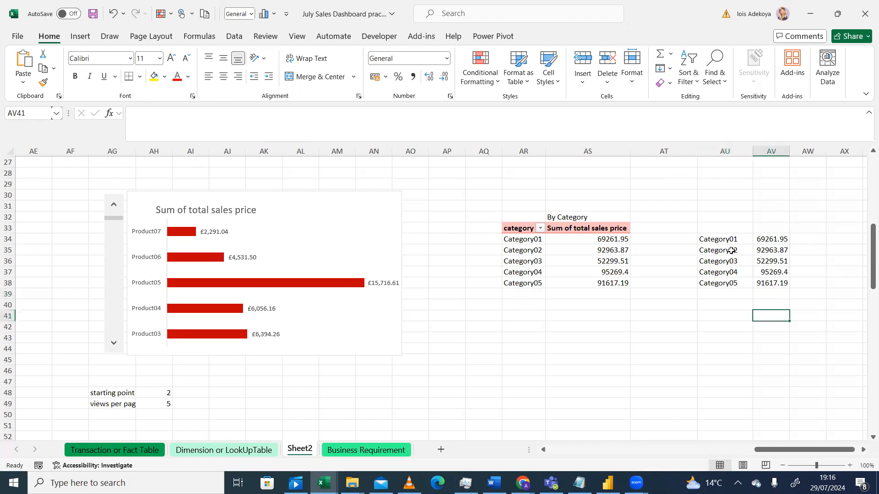
# - Link the header cell AU33 to the pivot table's category header with =AR33
pyautogui.click(727, 227)
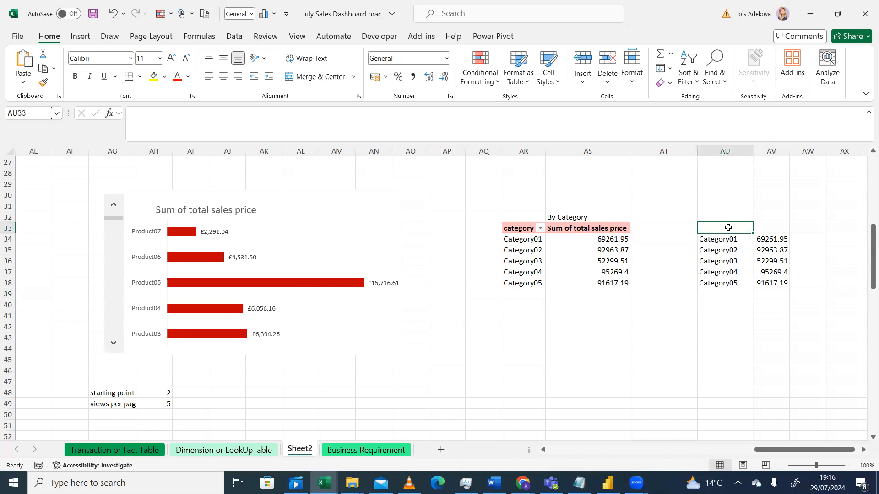
pyautogui.write('=')
pyautogui.click(513, 228)
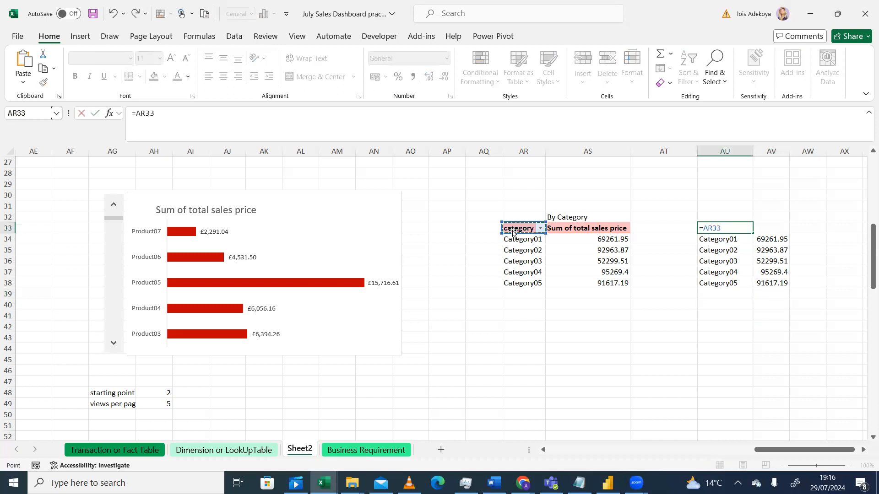
pyautogui.press('Return')
# - Link the header cell AV33 to the pivot table's Sum of total sales price header with =AS33
pyautogui.click(758, 226)
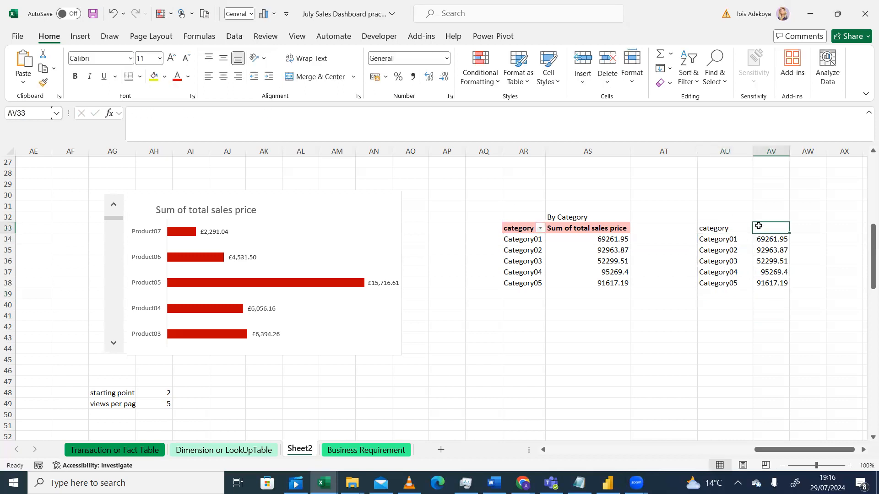
pyautogui.rightClick(607, 231)
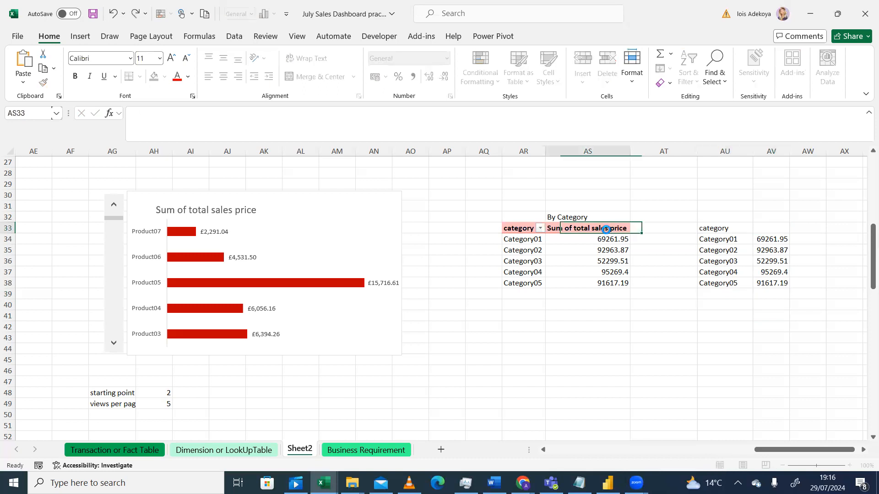
pyautogui.press('Escape')
pyautogui.click(765, 234)
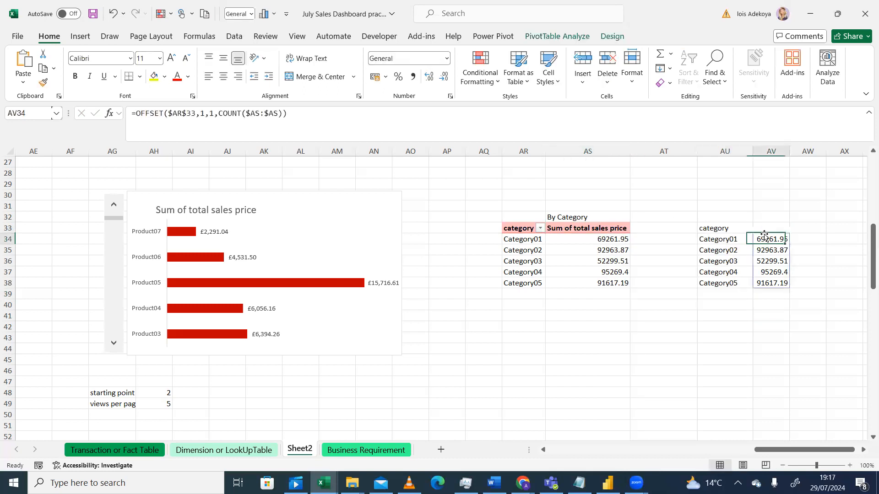
pyautogui.click(765, 228)
pyautogui.write('=')
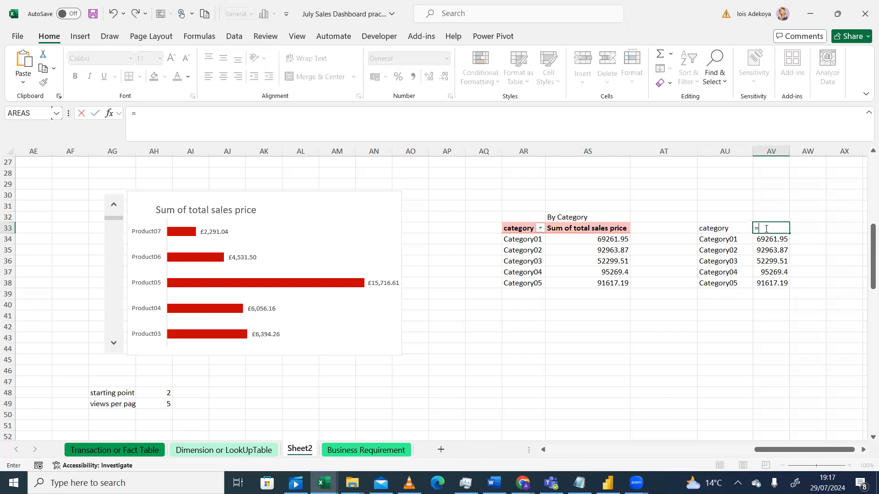
pyautogui.click(596, 225)
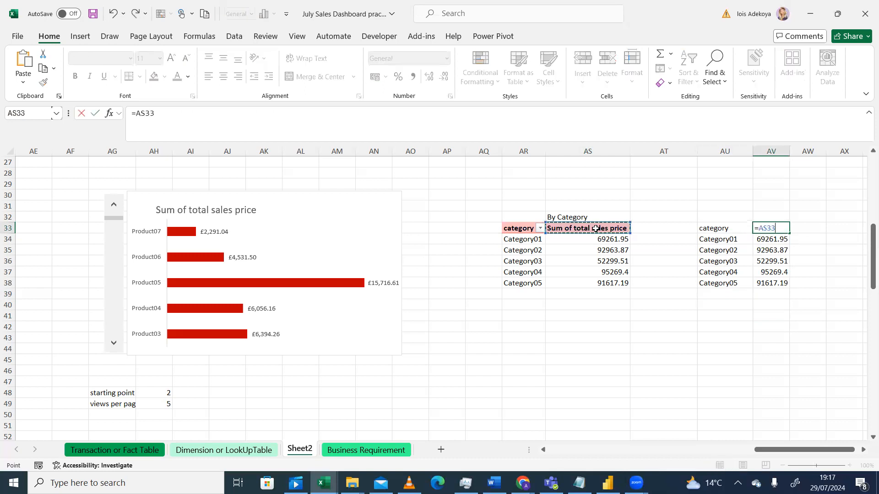
pyautogui.press('Return')
pyautogui.click(699, 382)
pyautogui.click(792, 161)
pyautogui.click(787, 231)
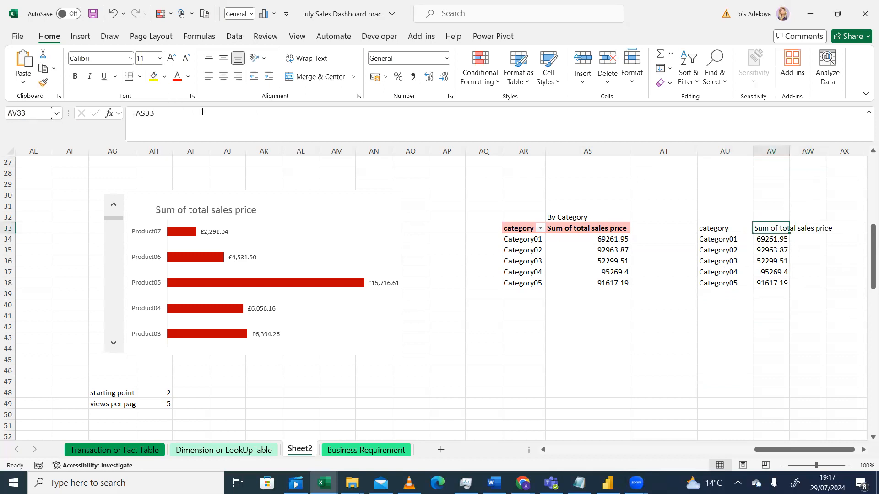
pyautogui.click(730, 361)
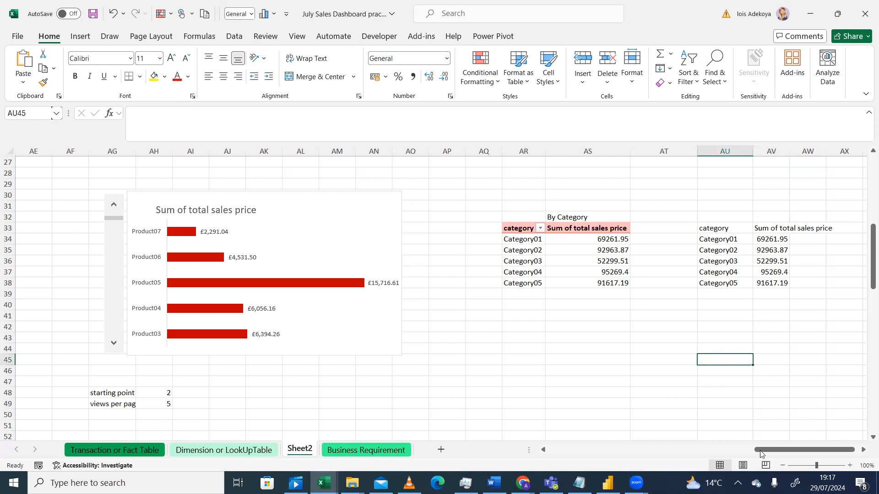
# - Try inserting a Treemap chart from the range AU33:AW38
pyautogui.moveTo(760, 454); pyautogui.dragTo(764, 453)
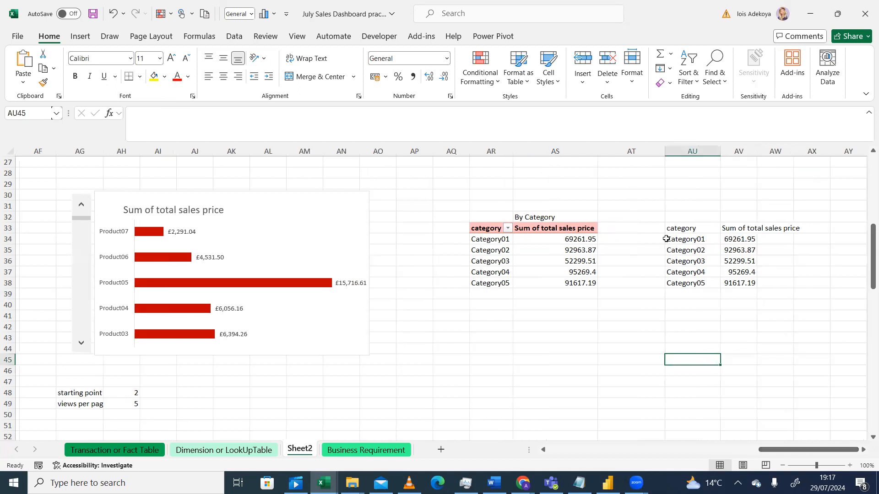
pyautogui.moveTo(679, 225); pyautogui.dragTo(773, 284)
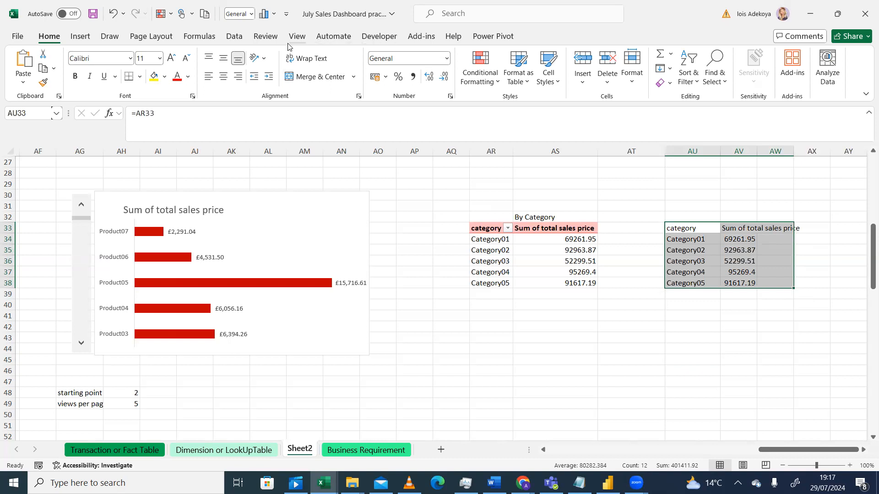
pyautogui.click(79, 38)
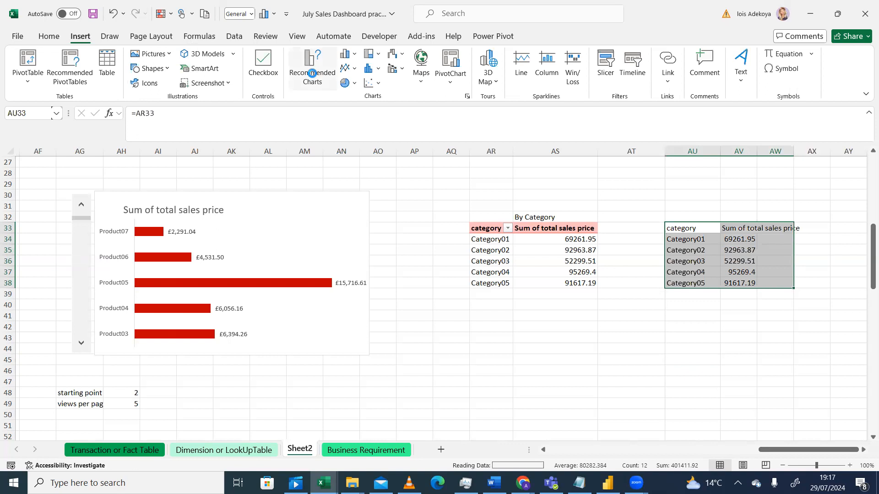
pyautogui.click(312, 77)
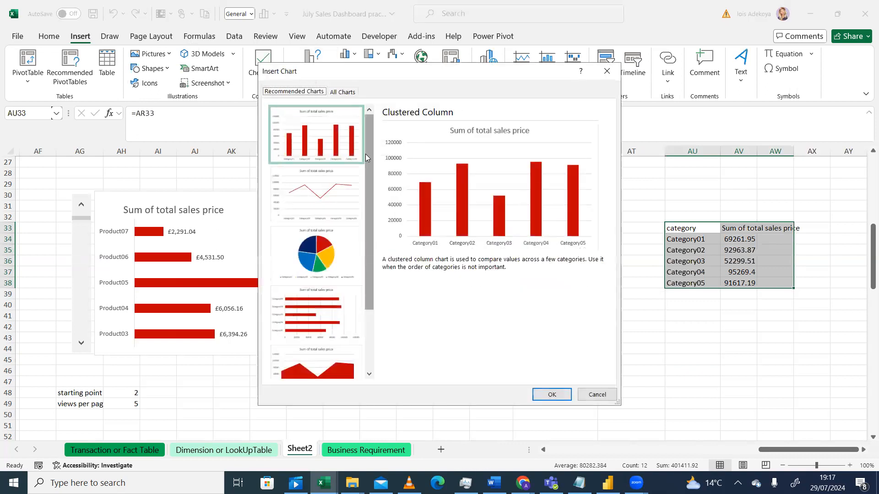
pyautogui.click(342, 92)
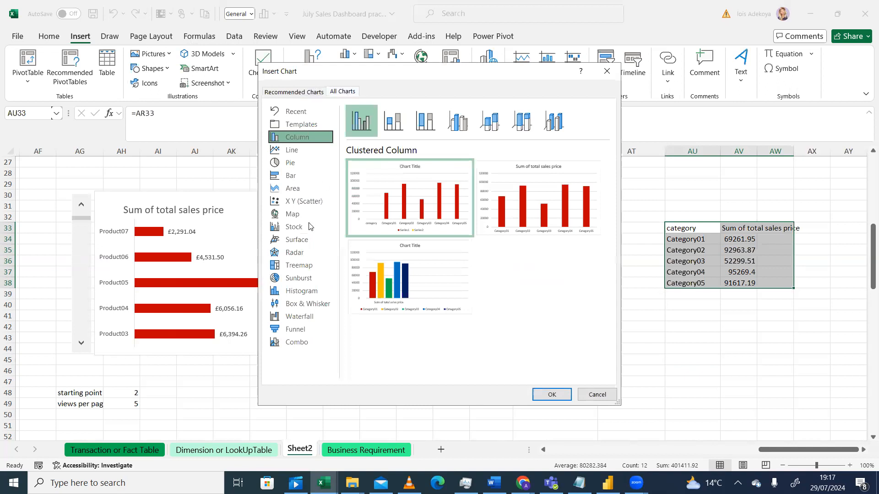
pyautogui.click(302, 266)
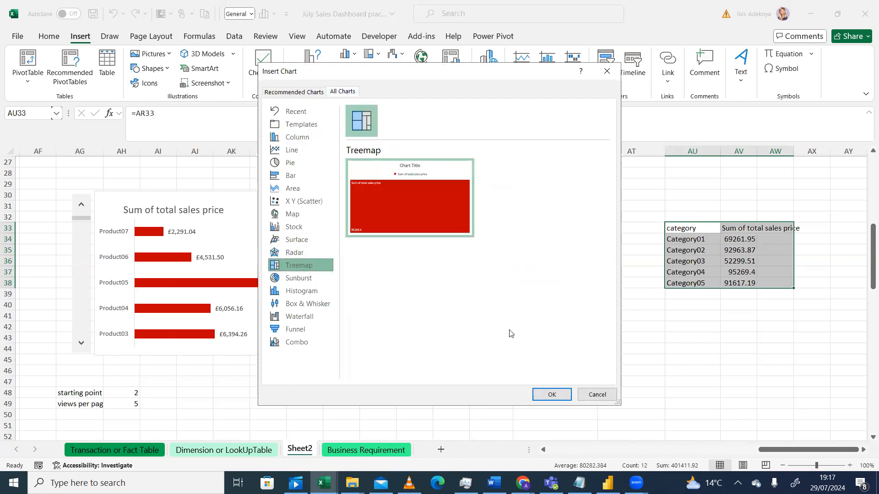
pyautogui.press('Return')
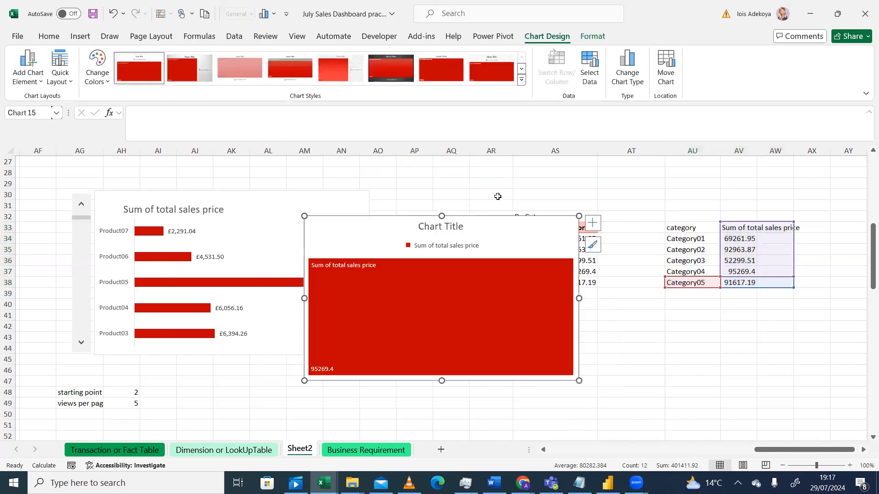
# - Move the treemap chart clear of the pivot table, then delete it
pyautogui.moveTo(549, 221); pyautogui.dragTo(486, 169)
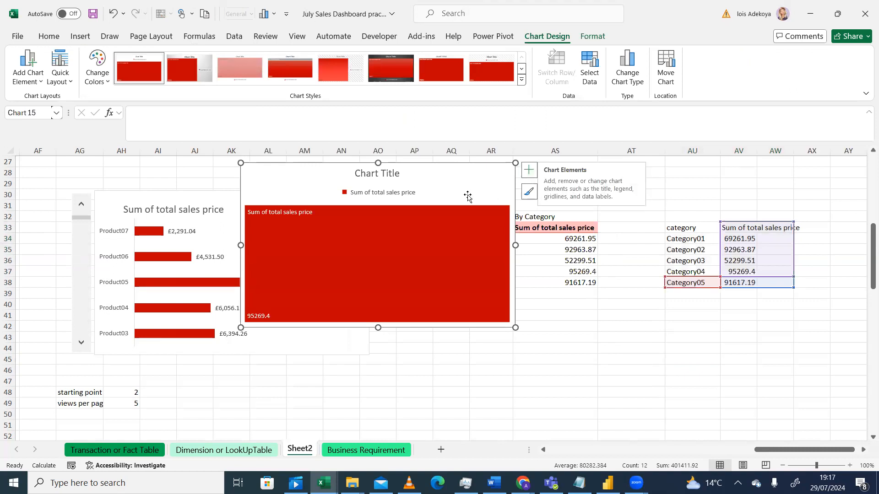
pyautogui.press('Delete')
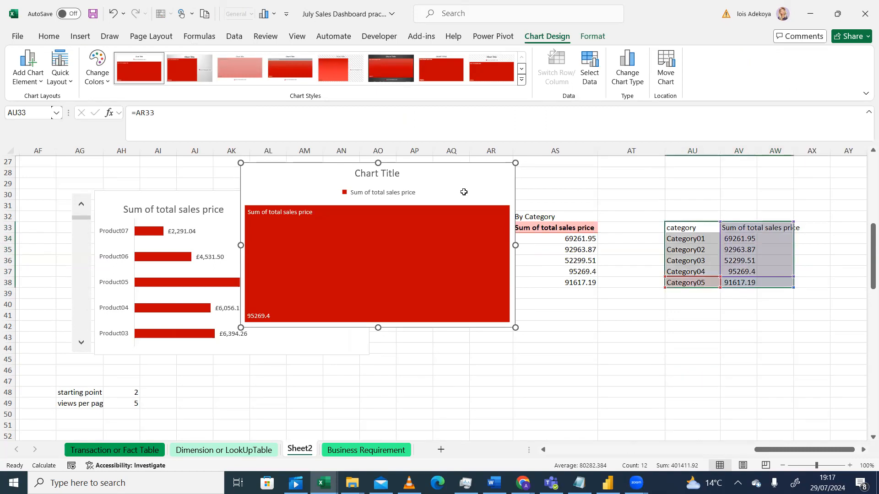
pyautogui.click(633, 324)
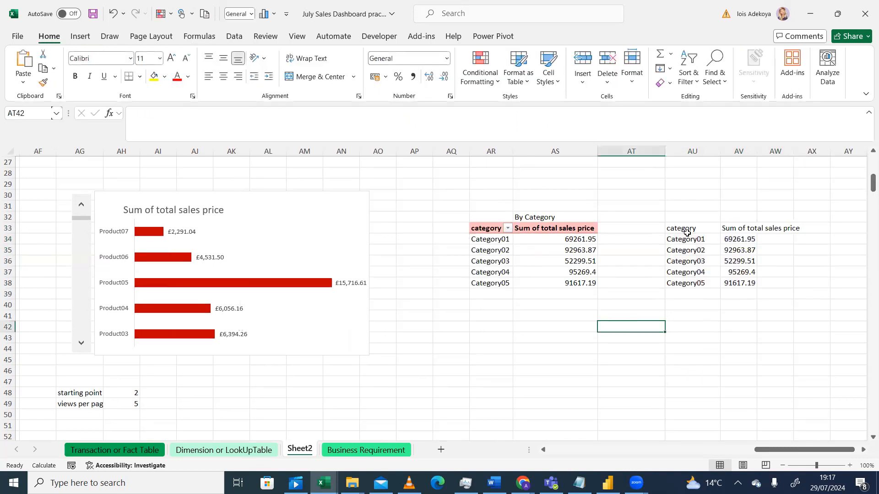
# - Narrow column AU so it fits the category names closely
pyautogui.moveTo(685, 229); pyautogui.dragTo(728, 251)
pyautogui.click(680, 193)
pyautogui.moveTo(721, 154); pyautogui.dragTo(707, 154)
pyautogui.click(729, 326)
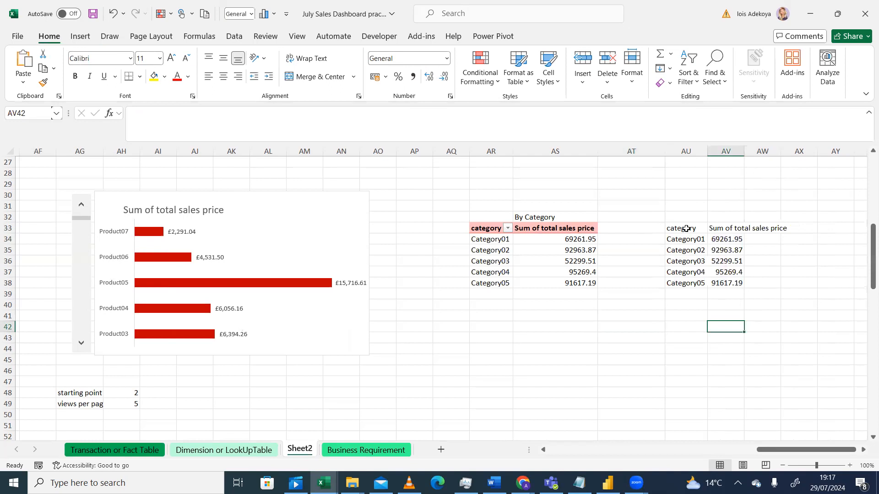
# - Try converting the spilled category range AU34:AU38 into a table without headers, then undo the conversion
pyautogui.click(688, 253)
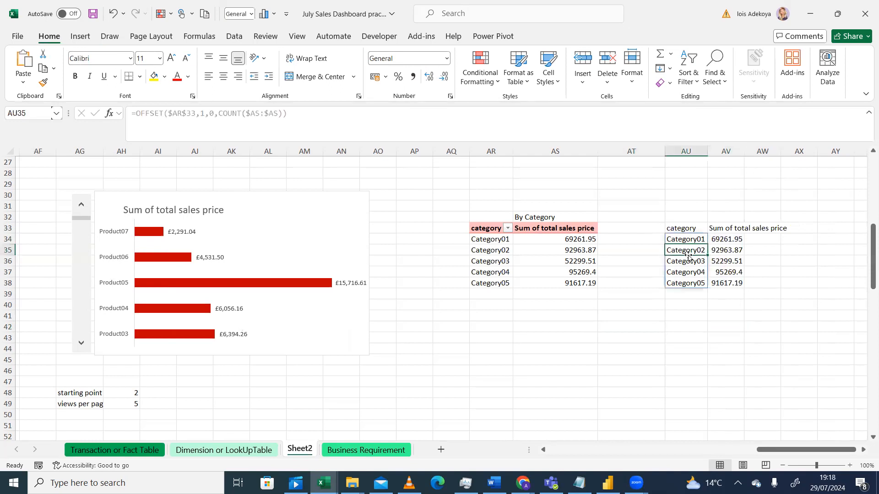
pyautogui.hotkey('ctrl', 't')
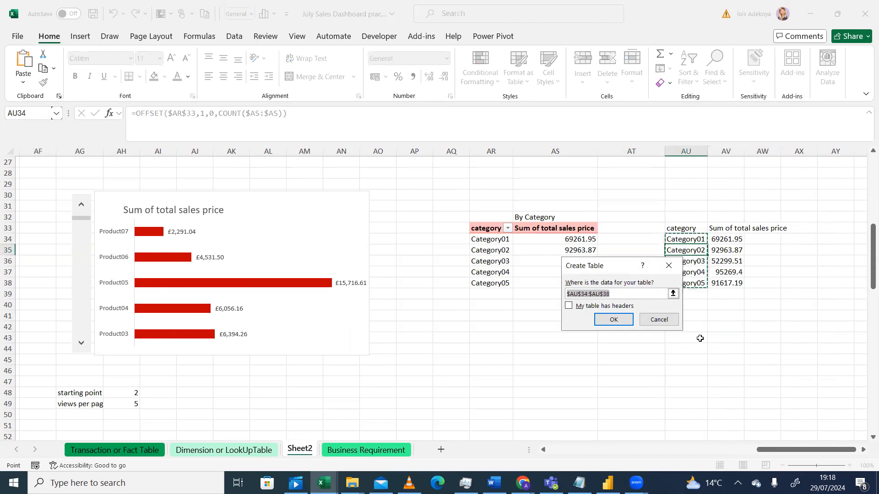
pyautogui.click(613, 320)
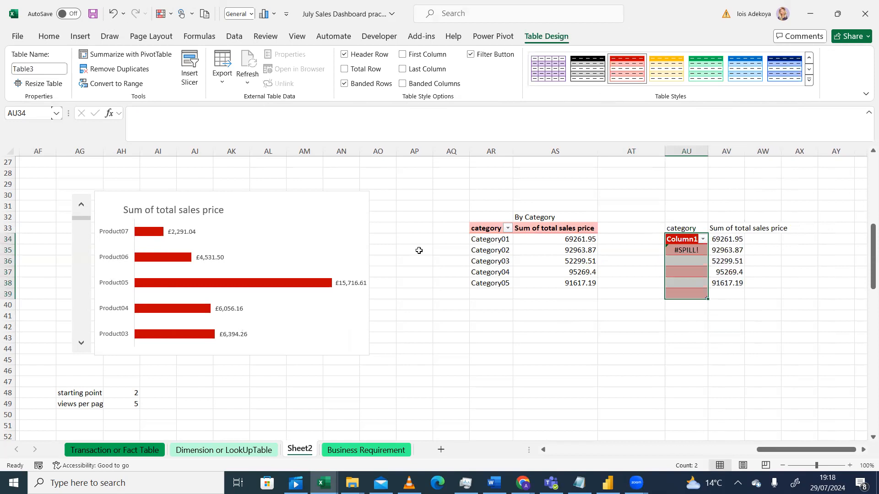
pyautogui.click(112, 14)
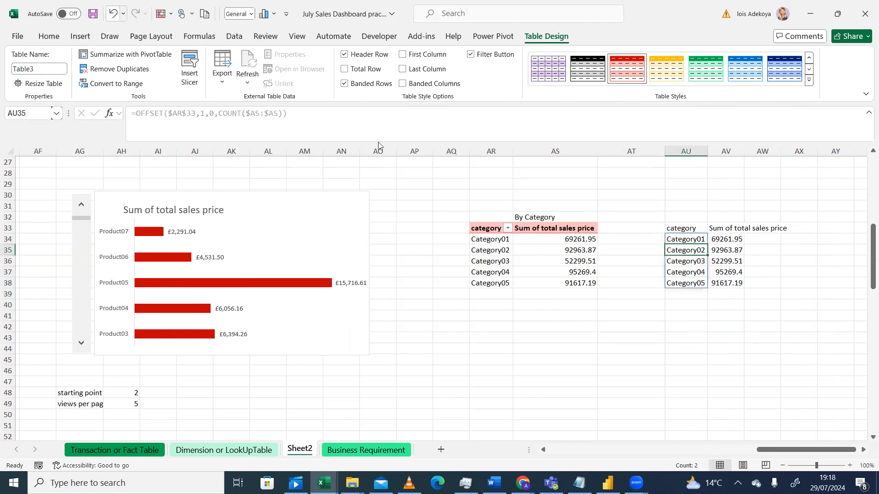
pyautogui.click(645, 311)
pyautogui.click(773, 329)
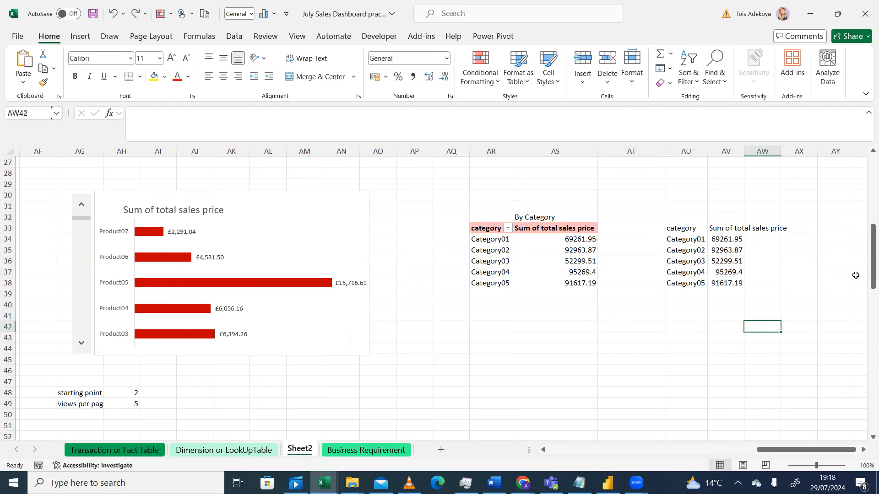
# - Try converting the spilled category range AU34:AU38 into a table with headers, accepting the conversion of header formulas to static text
pyautogui.moveTo(677, 229); pyautogui.dragTo(735, 278)
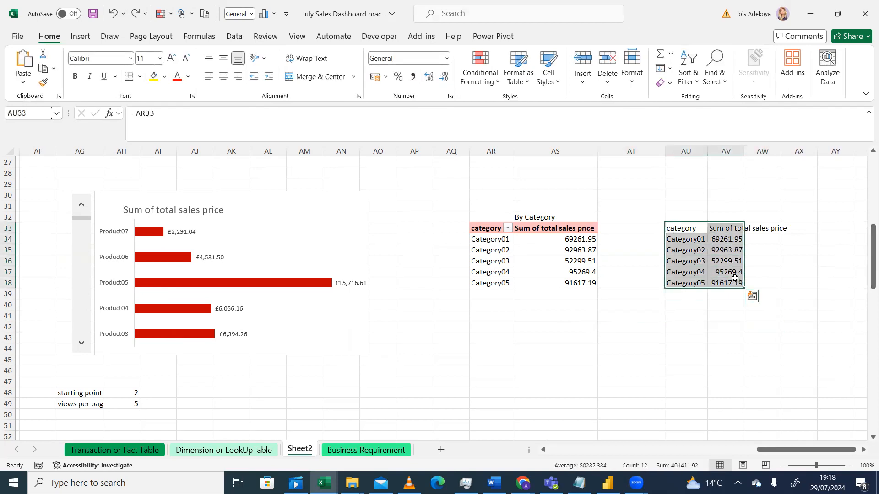
pyautogui.click(739, 306)
pyautogui.click(687, 260)
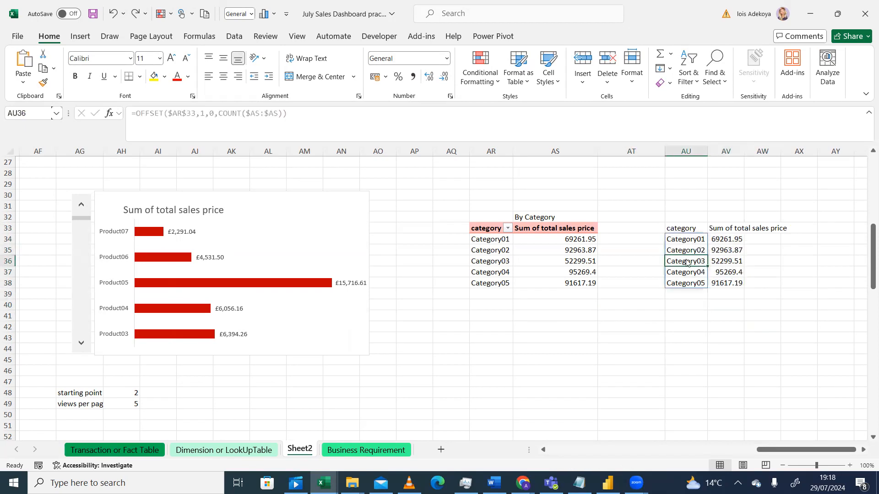
pyautogui.hotkey('ctrl', 't')
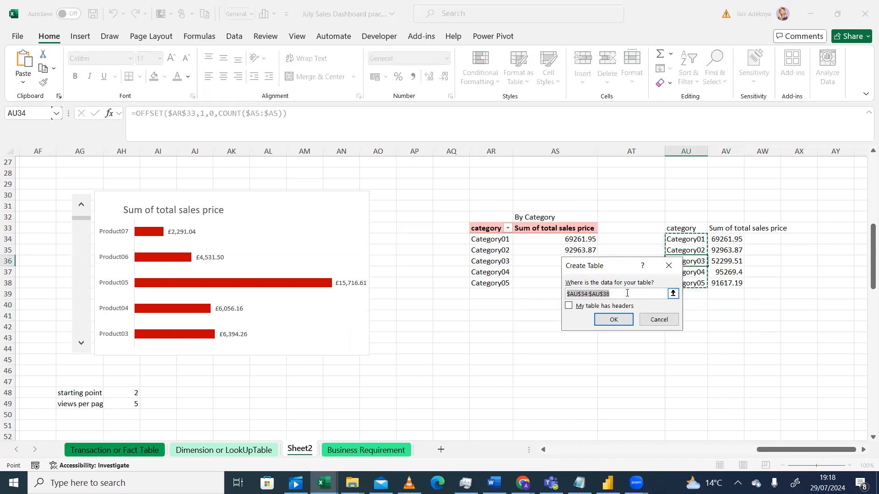
pyautogui.click(569, 305)
pyautogui.click(612, 320)
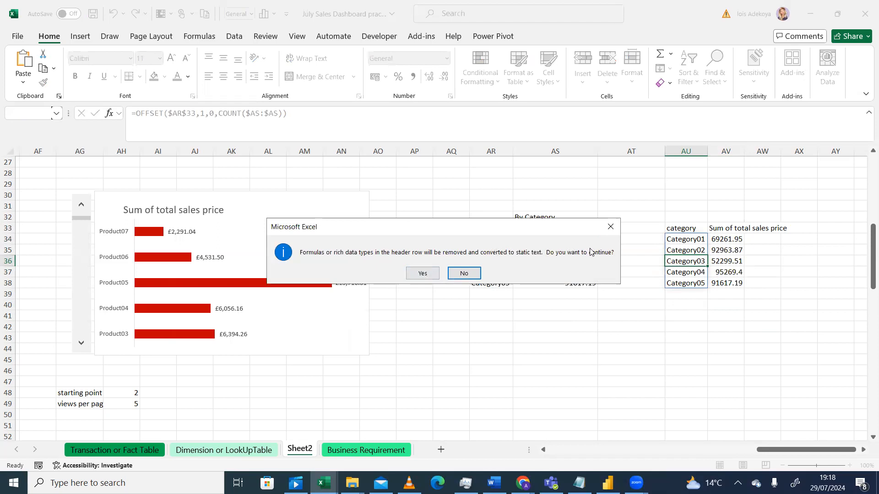
pyautogui.click(422, 273)
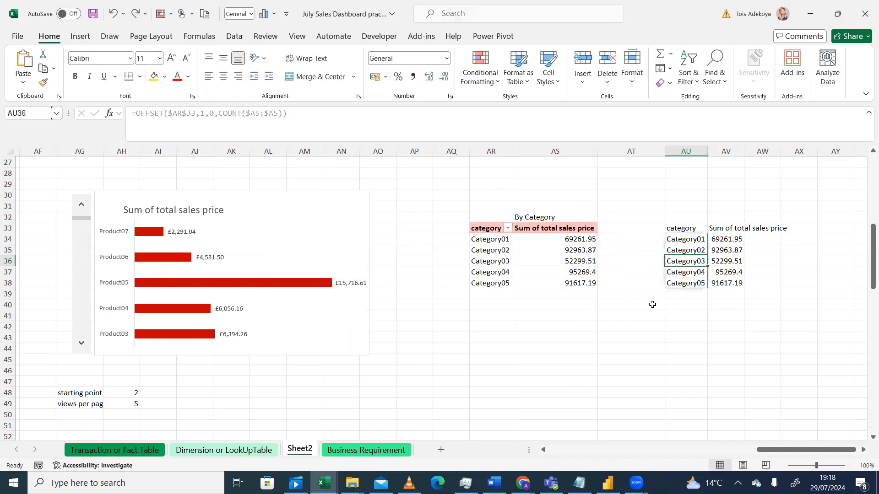
pyautogui.click(652, 316)
# - Try converting the range AU33:AW38 into a table with headers, but decline turning the header formulas into static text
pyautogui.moveTo(677, 230); pyautogui.dragTo(738, 274)
pyautogui.hotkey('ctrl', 't')
pyautogui.click(569, 310)
pyautogui.click(611, 321)
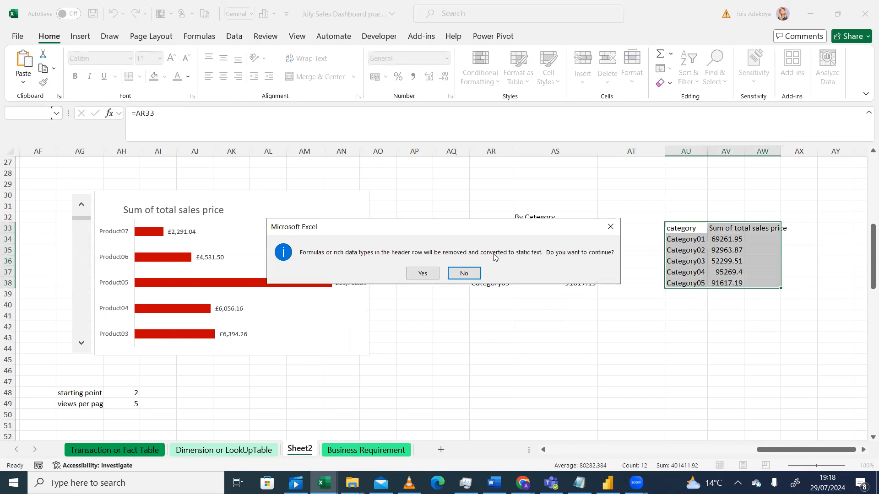
pyautogui.click(461, 273)
pyautogui.click(607, 305)
# - Try inserting a Treemap chart from the range AU33:AW39, and delete the chart
pyautogui.moveTo(673, 227); pyautogui.dragTo(749, 293)
pyautogui.click(80, 36)
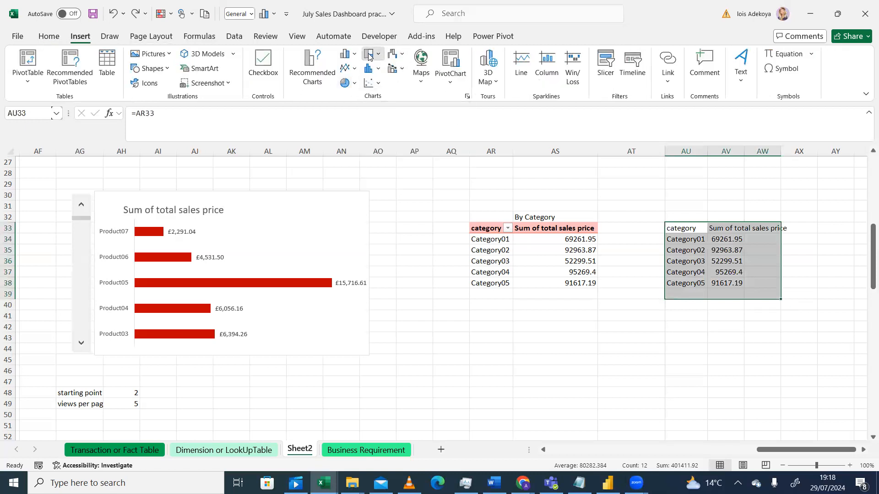
pyautogui.click(371, 55)
pyautogui.click(376, 93)
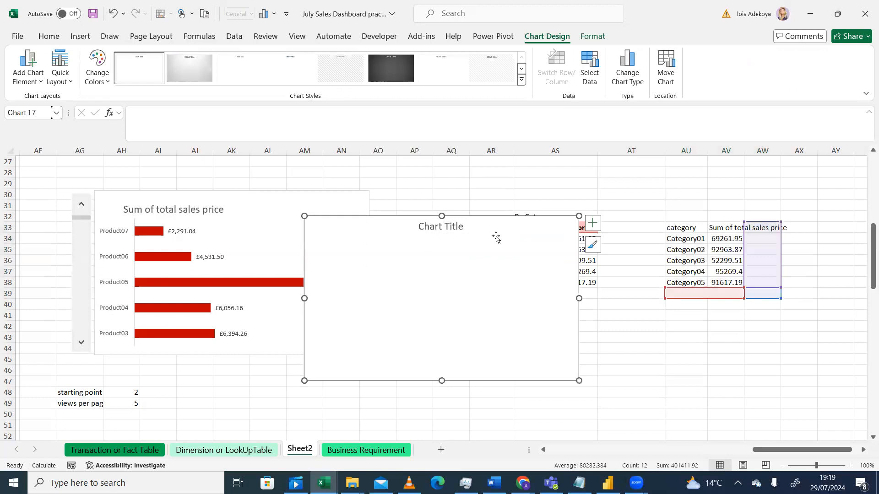
pyautogui.click(658, 345)
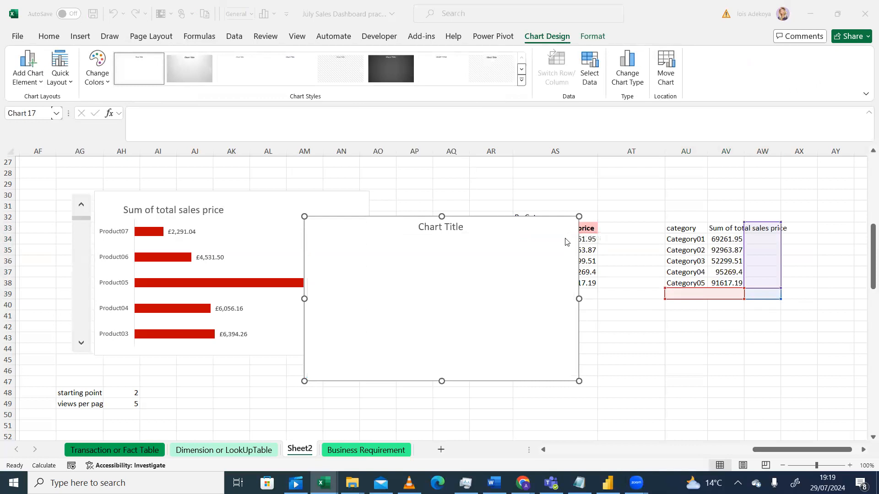
pyautogui.click(529, 216)
pyautogui.press('Delete')
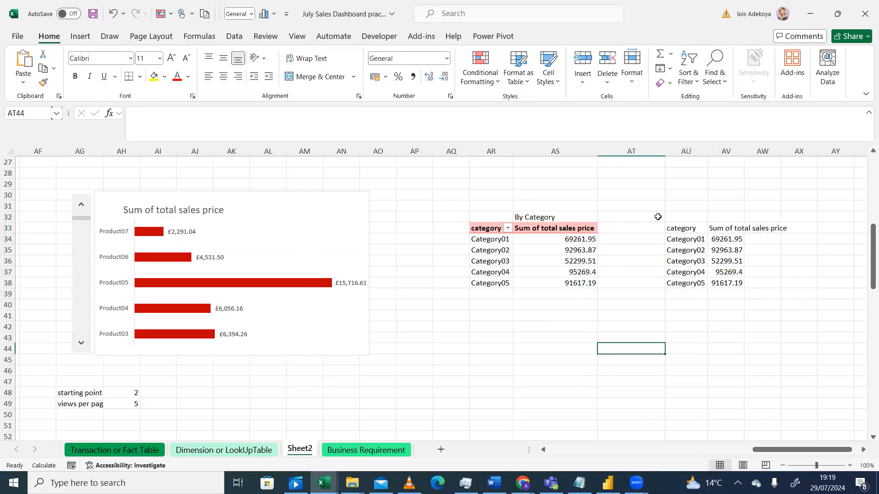
# - Insert a Treemap chart from the category and sales range AU33:AV38
pyautogui.moveTo(673, 227); pyautogui.dragTo(732, 285)
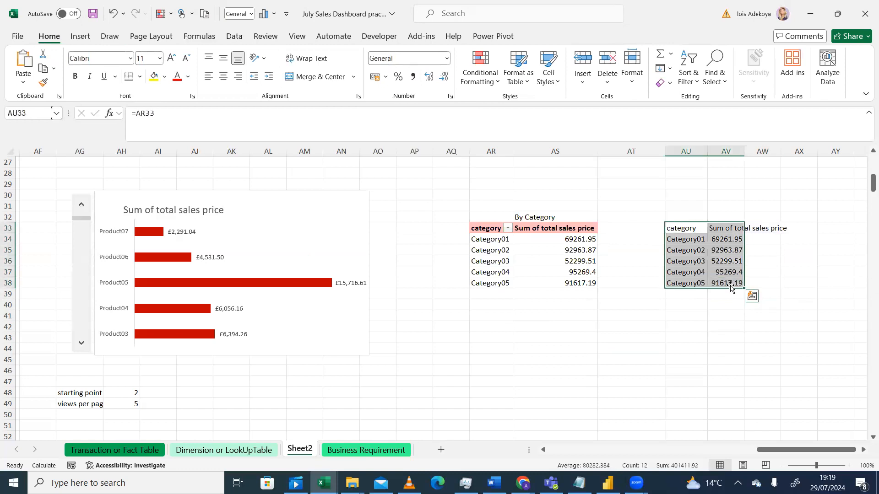
pyautogui.click(78, 36)
pyautogui.click(369, 55)
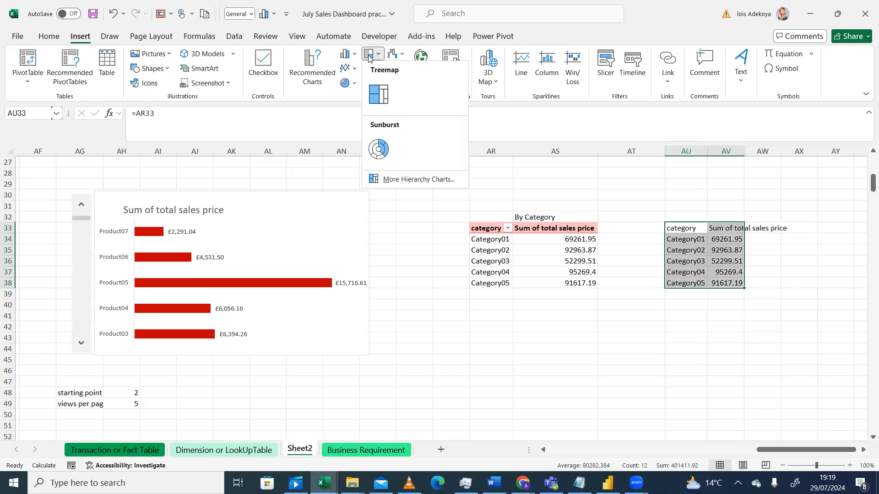
pyautogui.click(382, 92)
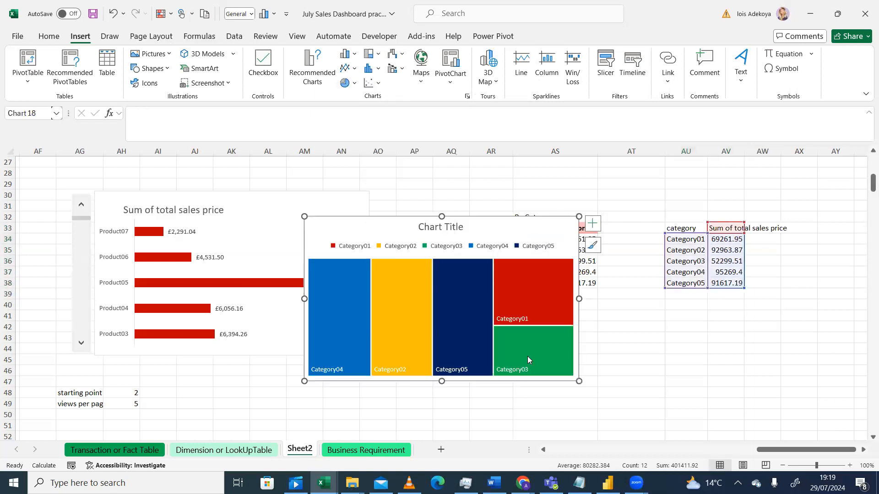
pyautogui.click(620, 327)
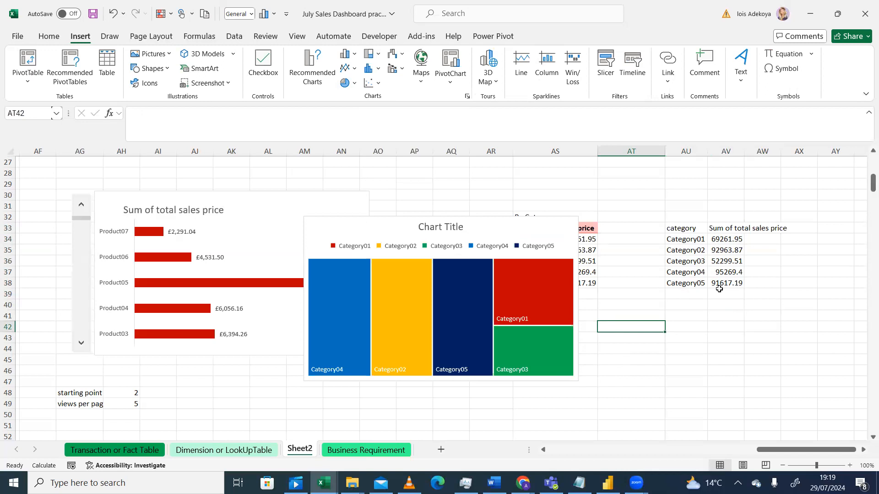
# - Shift the treemap's data range down one row to AU35:AV39 and place the chart clear of columns AU and AV, partly over the bar chart
pyautogui.moveTo(533, 237); pyautogui.dragTo(797, 285)
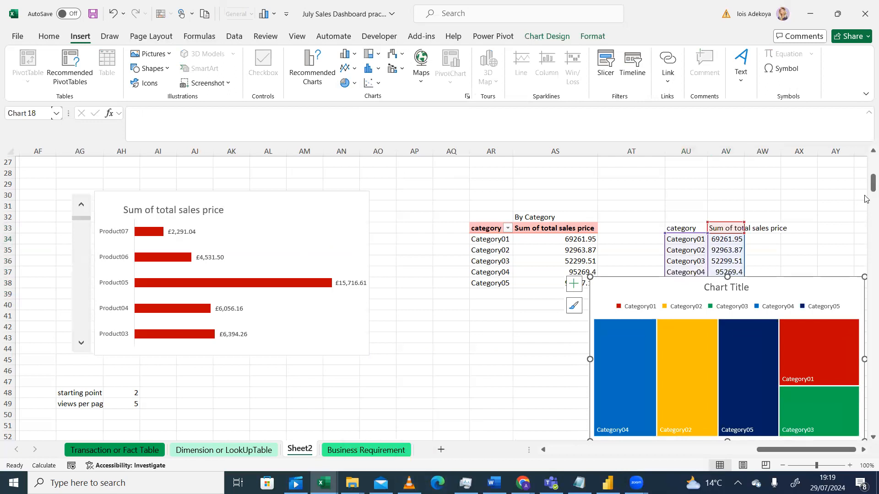
pyautogui.moveTo(680, 291); pyautogui.dragTo(521, 303)
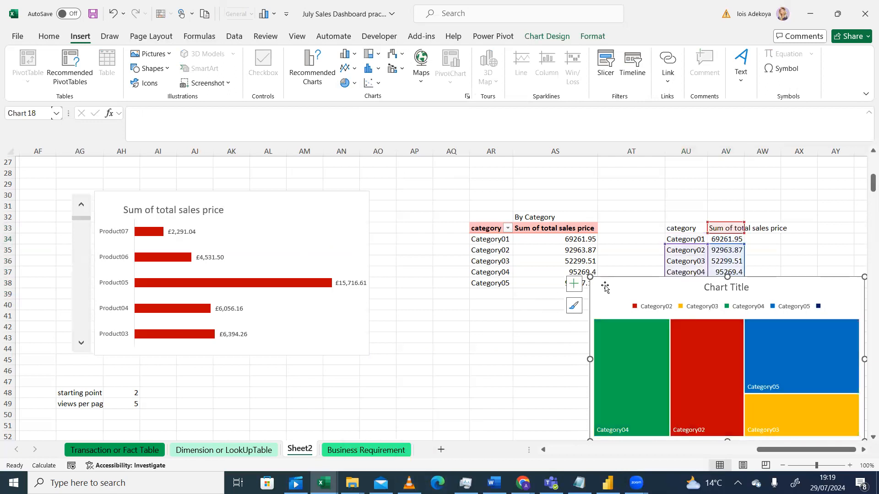
pyautogui.moveTo(609, 286); pyautogui.dragTo(328, 234)
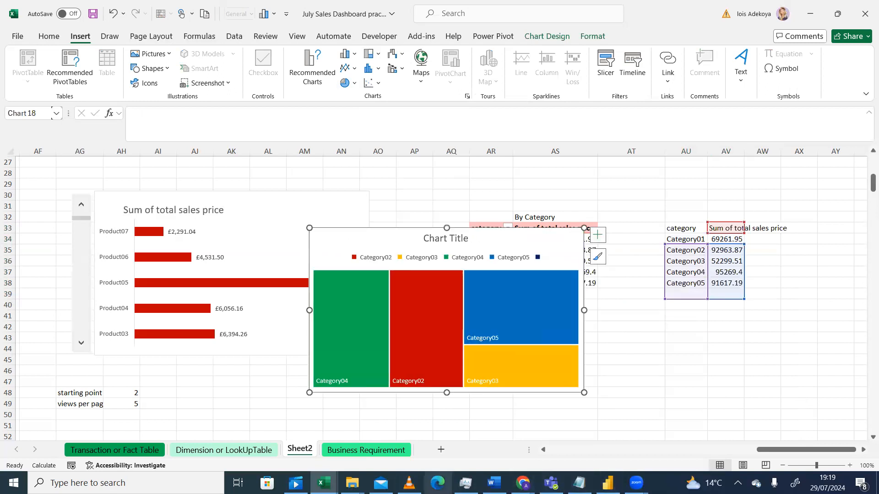
# - Check the reference sales dashboard in VLC media player and return to the Excel workbook
pyautogui.click(408, 483)
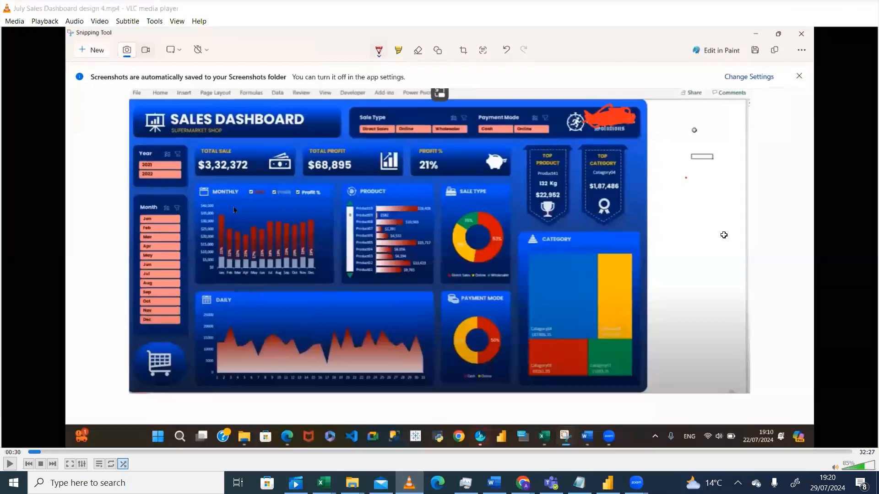
pyautogui.click(812, 12)
pyautogui.click(712, 329)
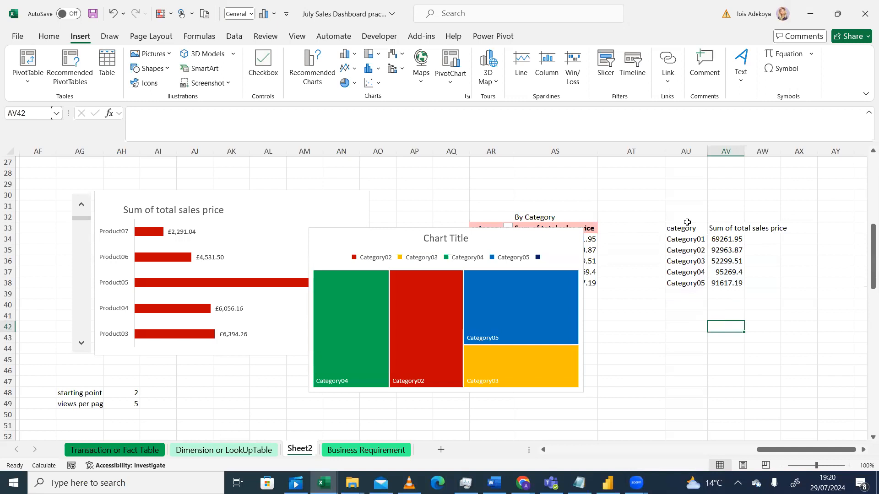
# - Insert a new column at column AT, between the pivot table and the category ranges
pyautogui.click(641, 146)
pyautogui.rightClick(642, 146)
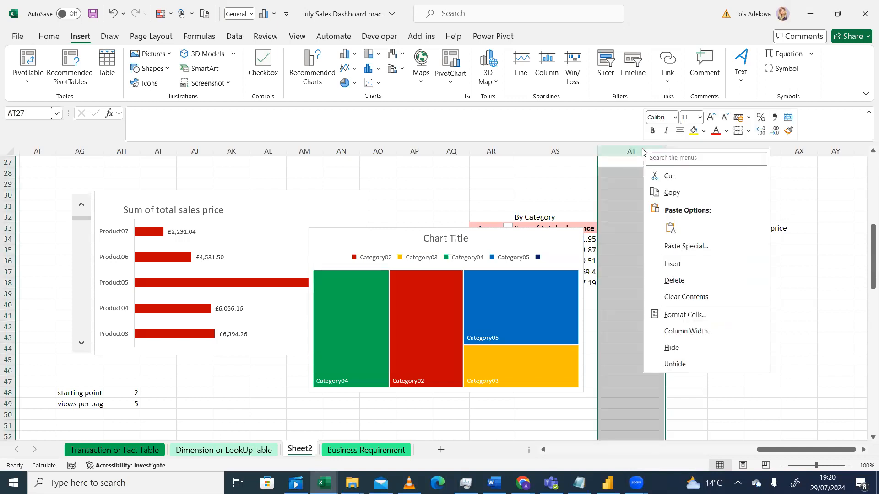
pyautogui.click(677, 264)
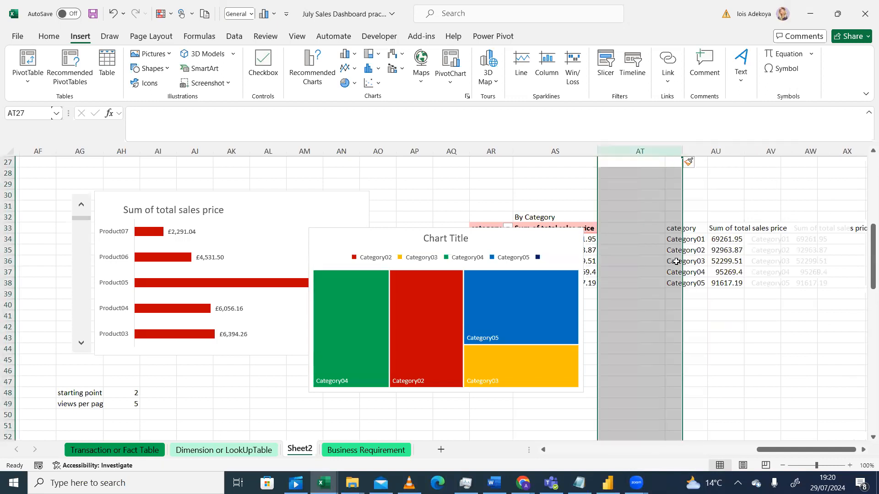
# - Rank the first category's sales in cell AU34 with the formula =RANK(AW34,AW:AW)
pyautogui.click(722, 238)
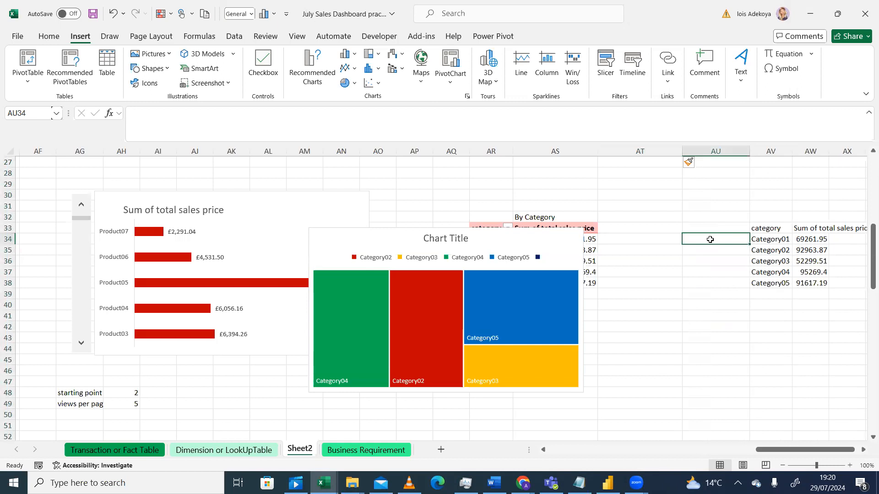
pyautogui.write('=RA')
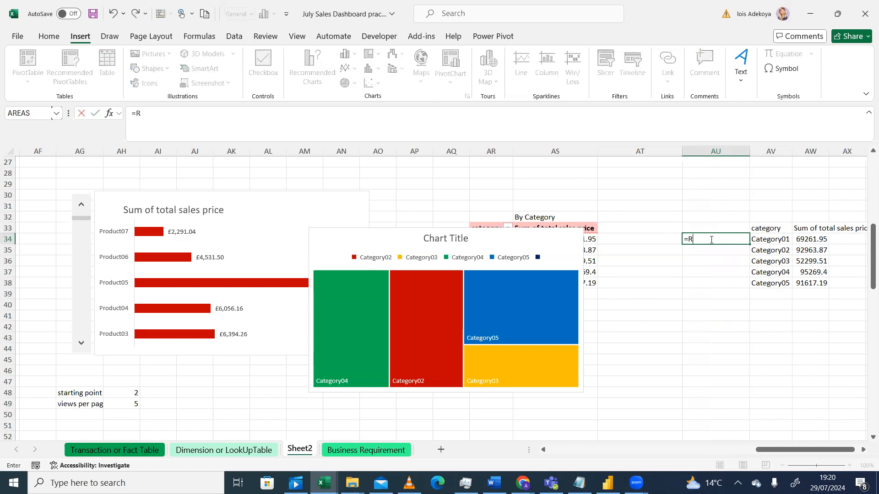
pyautogui.press('Down')
pyautogui.press('Down')
pyautogui.press('Down')
pyautogui.press('Down')
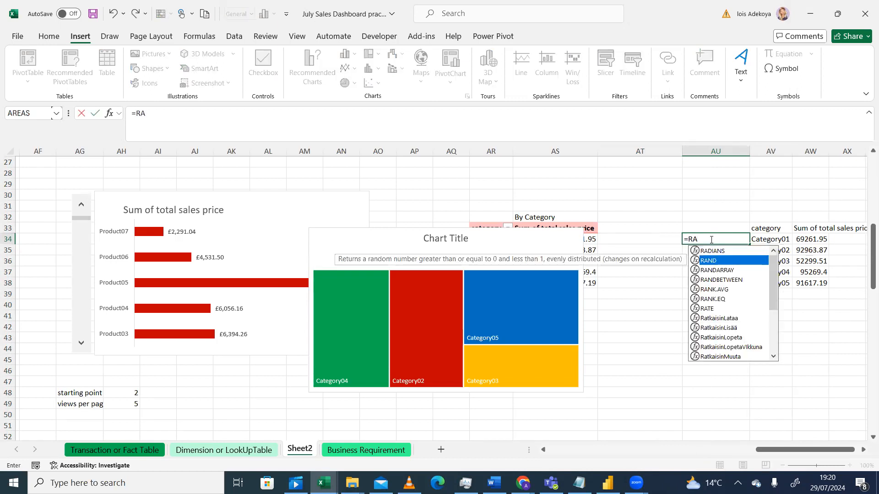
pyautogui.press('Down')
pyautogui.press('Up')
pyautogui.press('Up')
pyautogui.press('Up')
pyautogui.press('Up')
pyautogui.press('Up')
pyautogui.write('N')
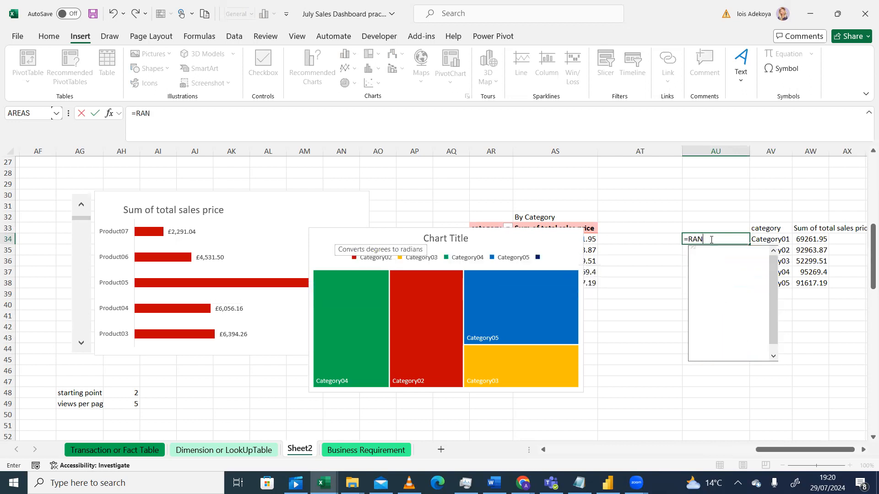
pyautogui.press('Down')
pyautogui.press('Down')
pyautogui.press('Down')
pyautogui.press('Down')
pyautogui.press('Down')
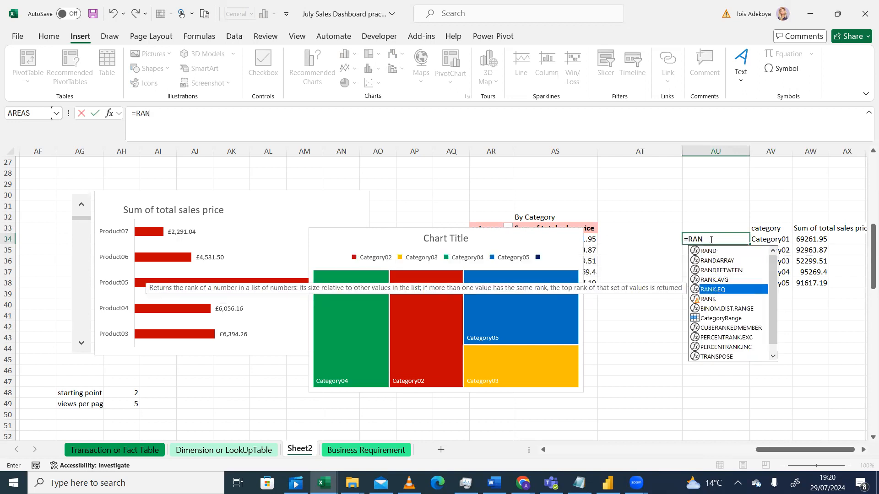
pyautogui.press('Tab')
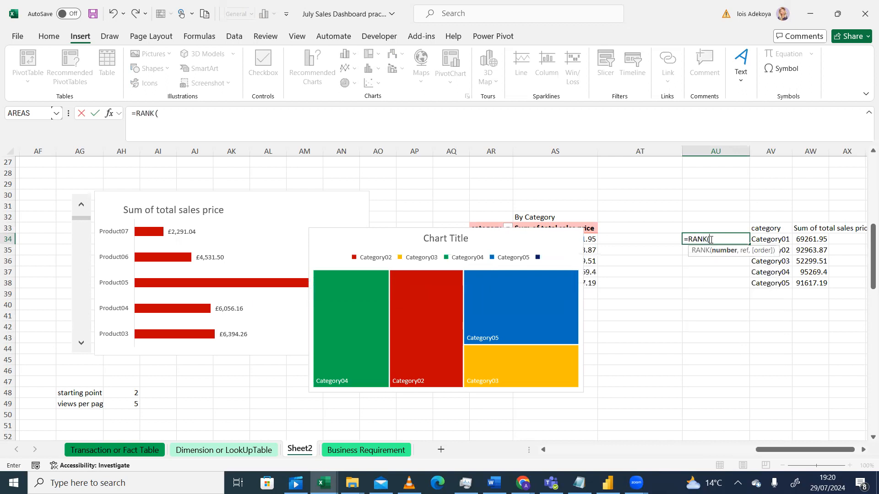
pyautogui.click(807, 239)
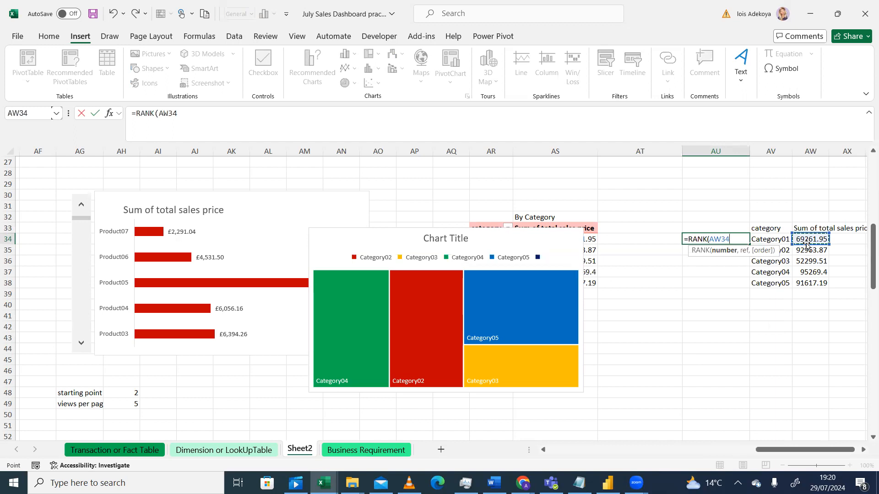
pyautogui.write(',')
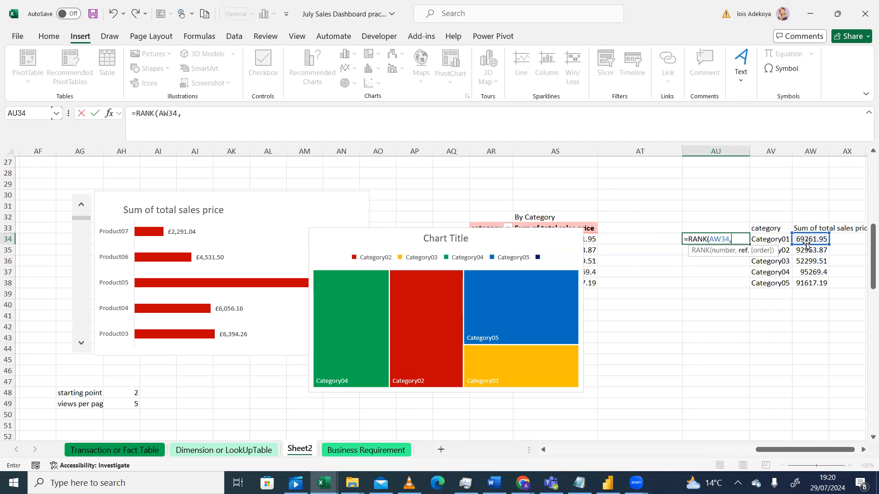
pyautogui.click(811, 152)
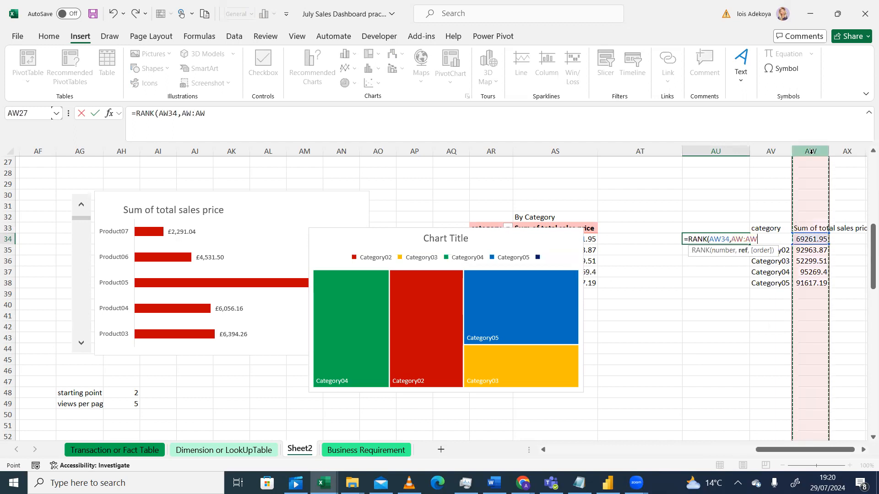
pyautogui.write(')')
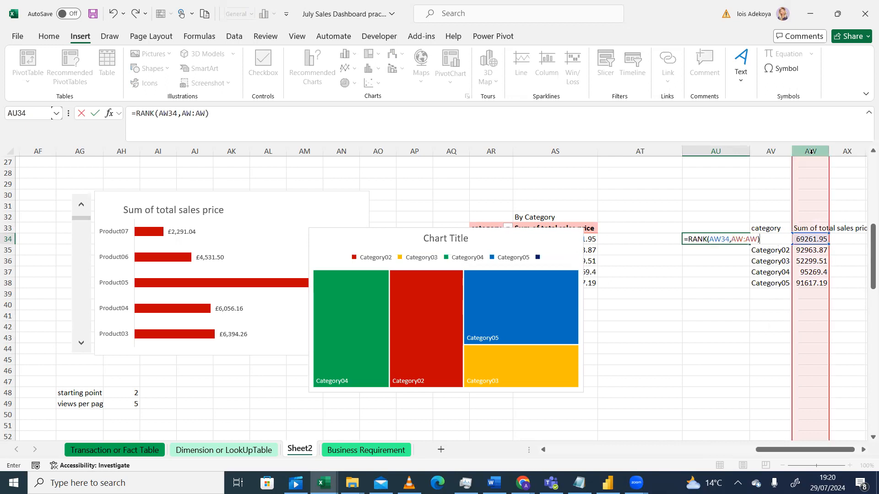
pyautogui.press('Return')
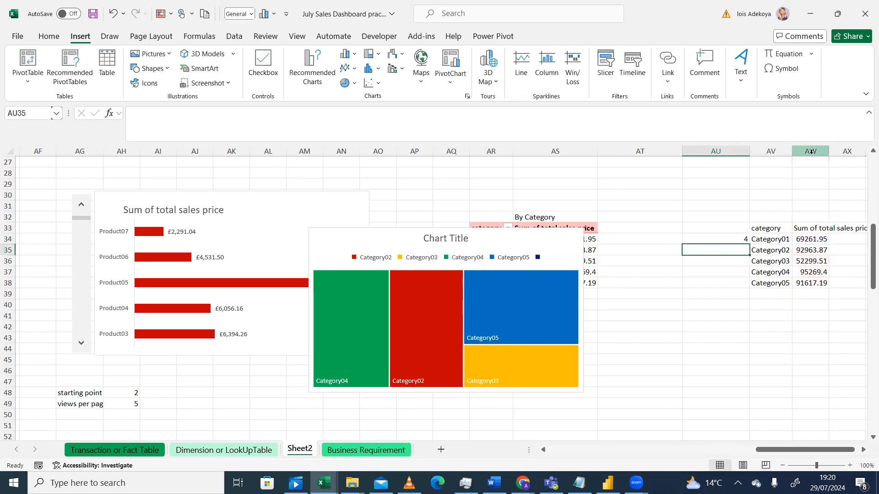
# - Fill the RANK formula from AU34 down through AU38
pyautogui.click(722, 239)
pyautogui.moveTo(750, 245); pyautogui.dragTo(750, 287)
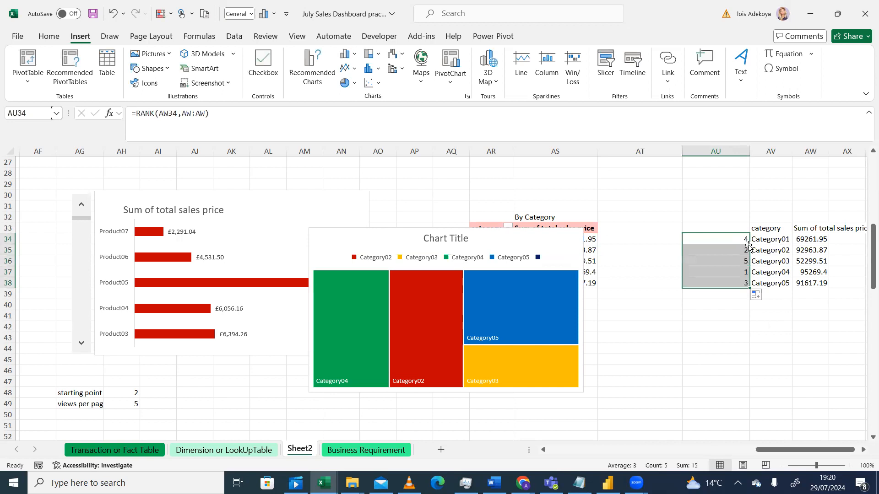
pyautogui.click(730, 337)
# - Narrow column AK slightly and collapse columns AL through AO so they are hidden
pyautogui.click(807, 243)
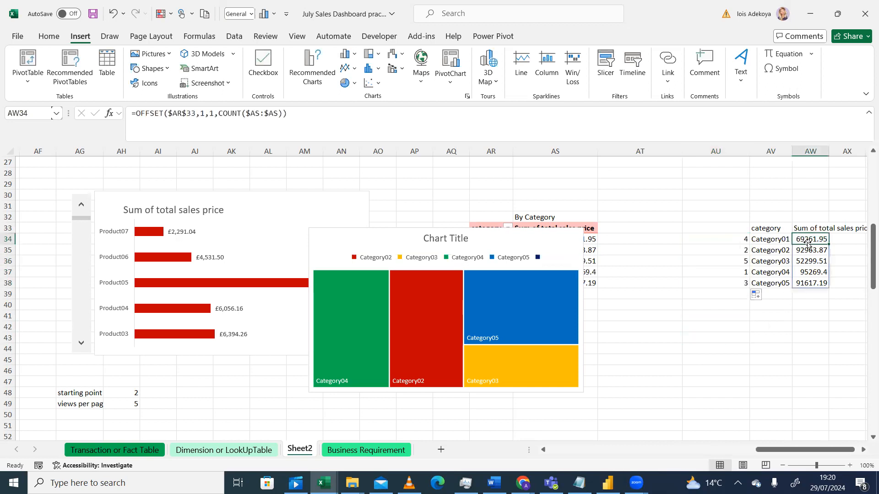
pyautogui.moveTo(397, 153); pyautogui.dragTo(244, 87)
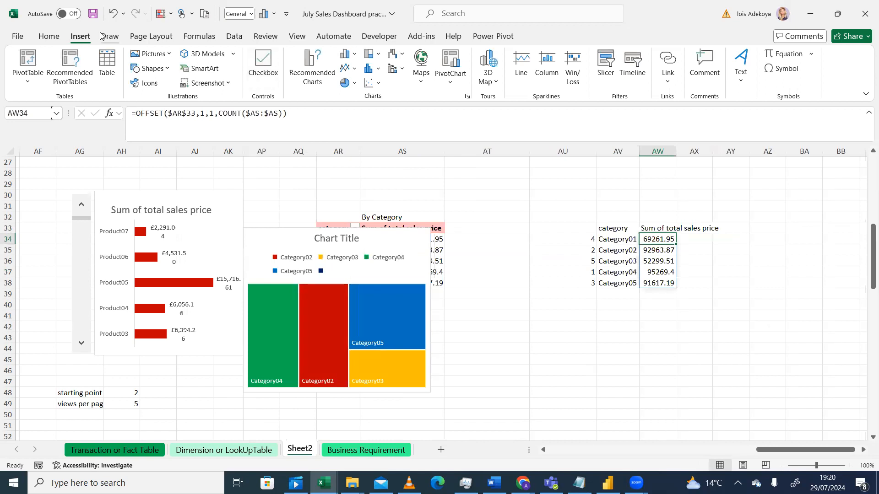
# - Format the first category's sales amount in cell AW34 as Currency
pyautogui.click(201, 37)
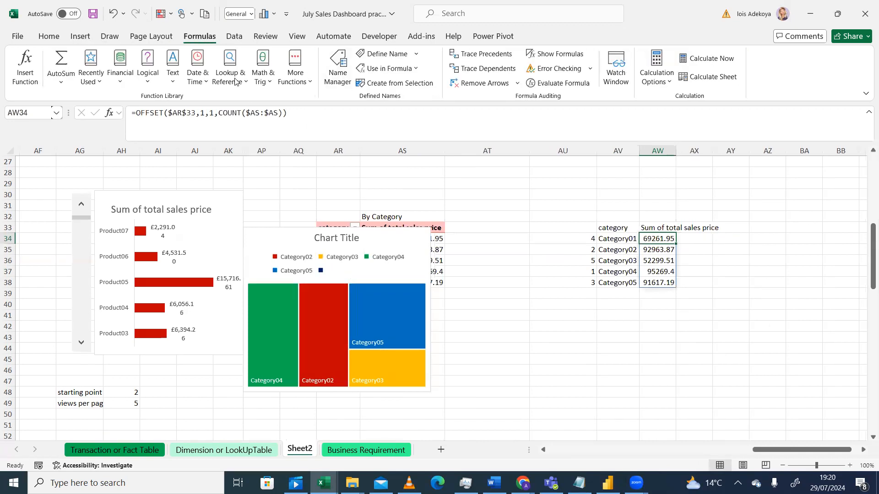
pyautogui.click(49, 37)
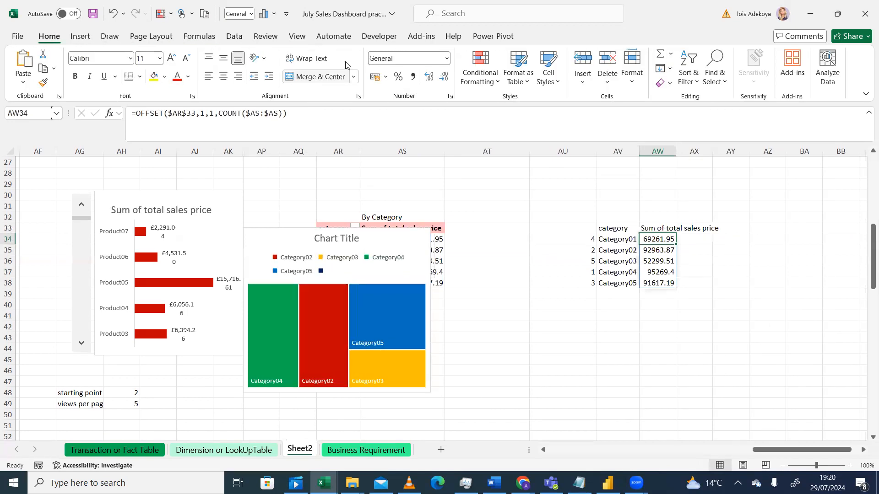
pyautogui.click(446, 59)
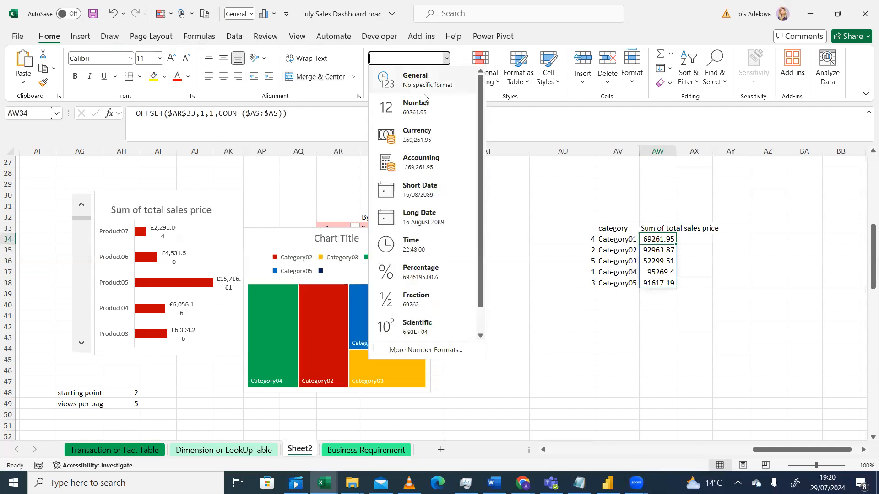
pyautogui.click(417, 135)
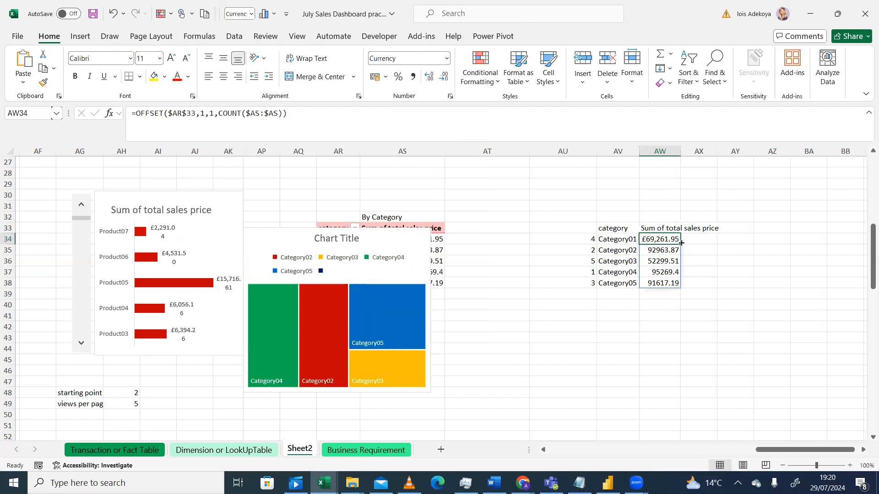
# - Copy the currency formatting from AW34 to the other category sales amounts down through AW38
pyautogui.click(43, 81)
pyautogui.moveTo(663, 239); pyautogui.dragTo(668, 285)
pyautogui.click(670, 327)
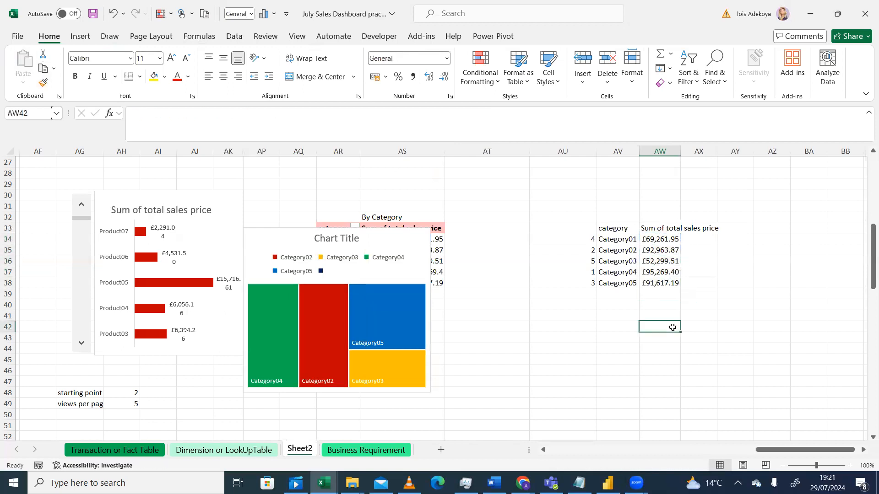
pyautogui.click(561, 297)
pyautogui.click(706, 172)
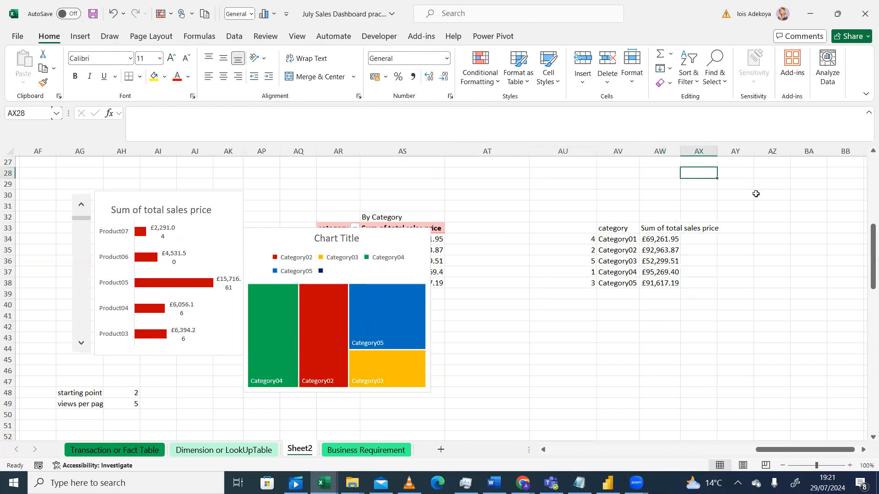
# - Delete the rank formulas from cells AU34 through AU38
pyautogui.click(584, 236)
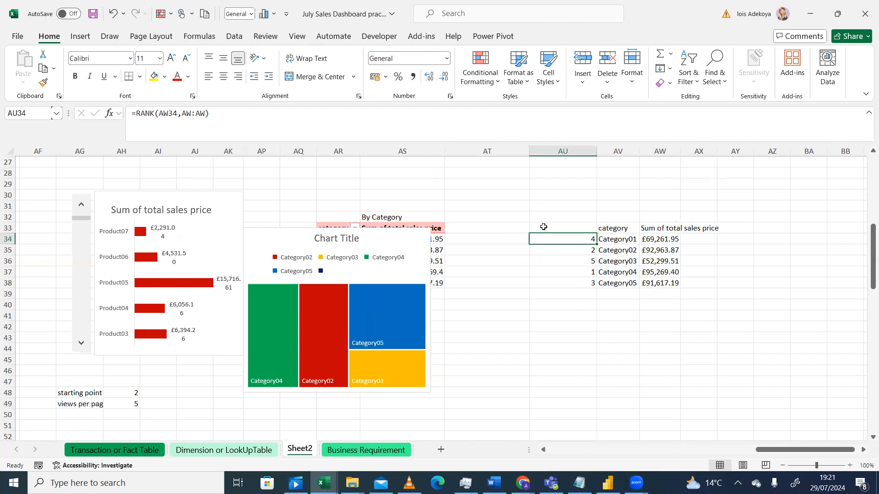
pyautogui.moveTo(563, 236); pyautogui.dragTo(569, 280)
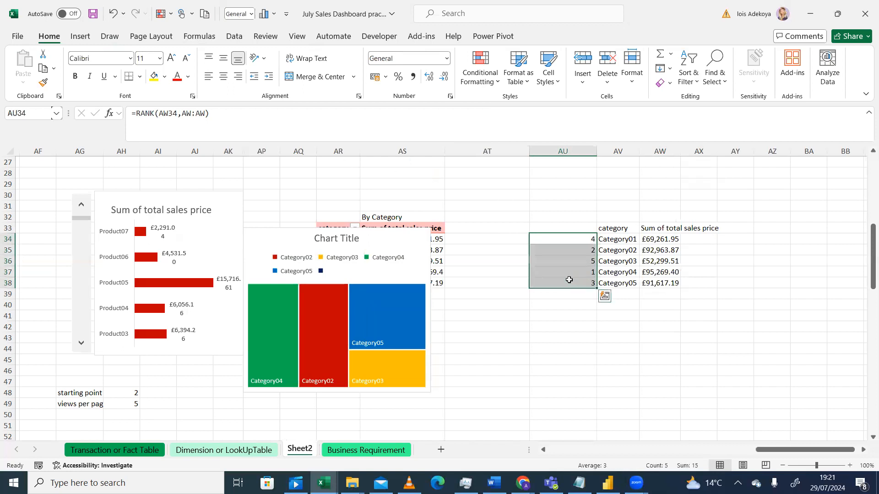
pyautogui.press('Delete')
# - Begin a RANK formula in cell AU34 with the spilled range AW34# as its number argument
pyautogui.click(569, 237)
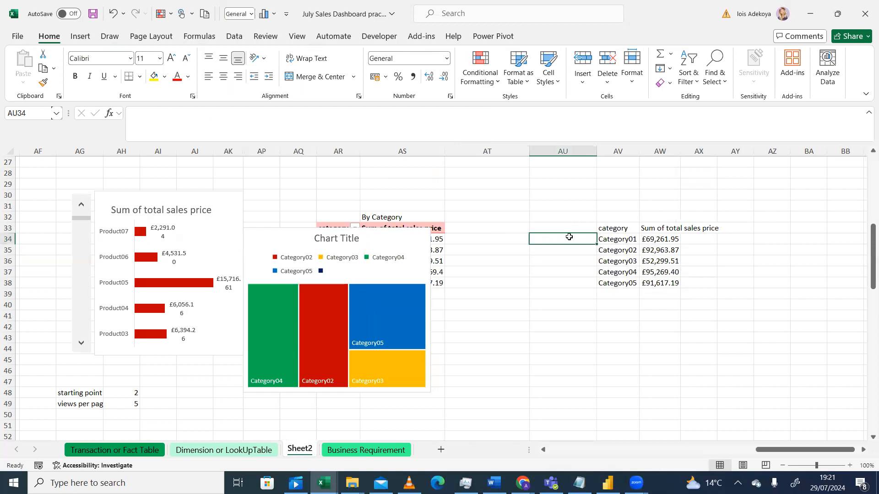
pyautogui.write('=RAN')
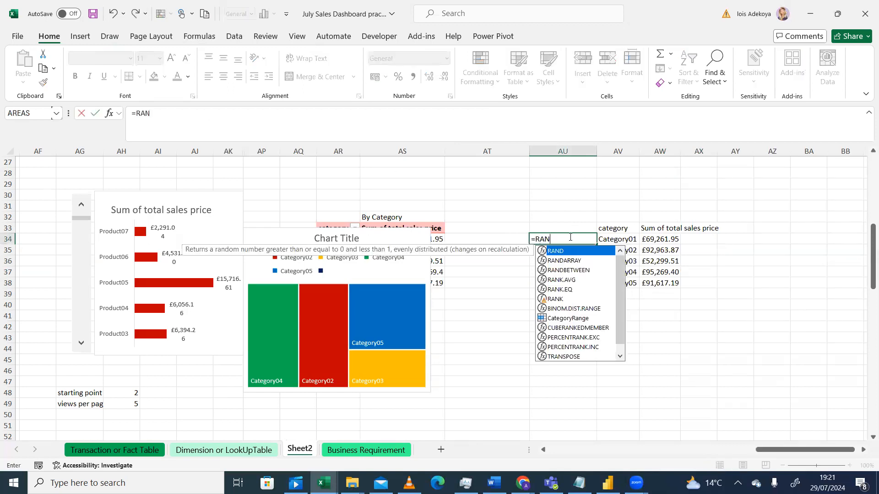
pyautogui.write('K')
pyautogui.press('Down')
pyautogui.press('Down')
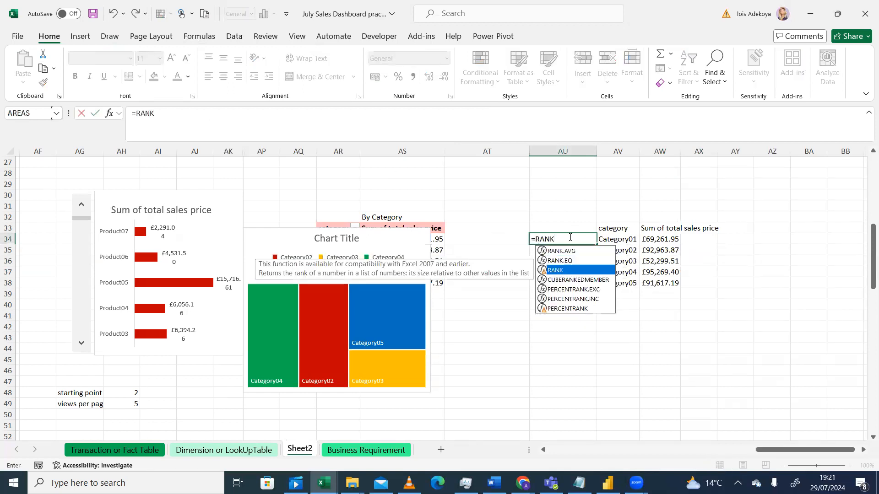
pyautogui.press('Tab')
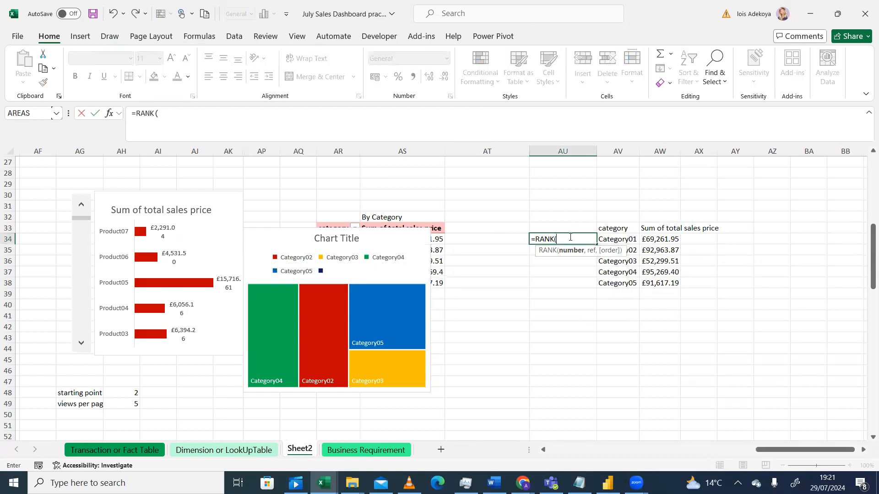
pyautogui.click(664, 240)
pyautogui.write('#,')
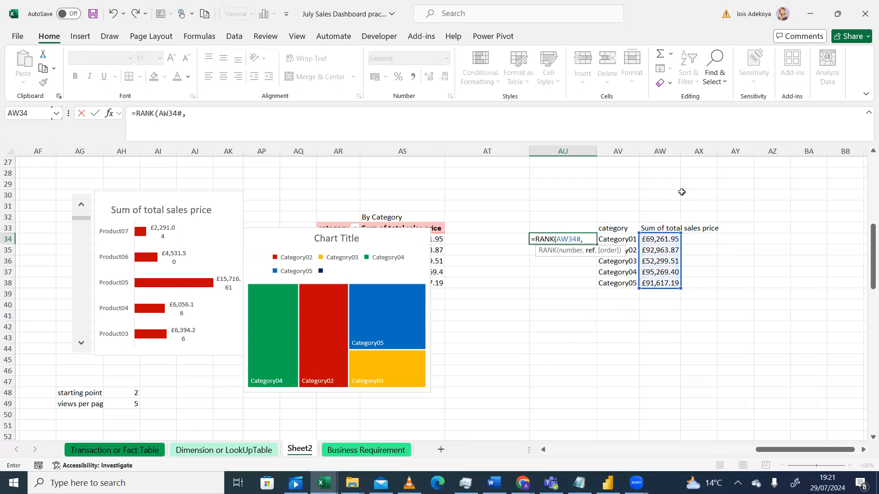
pyautogui.click(666, 154)
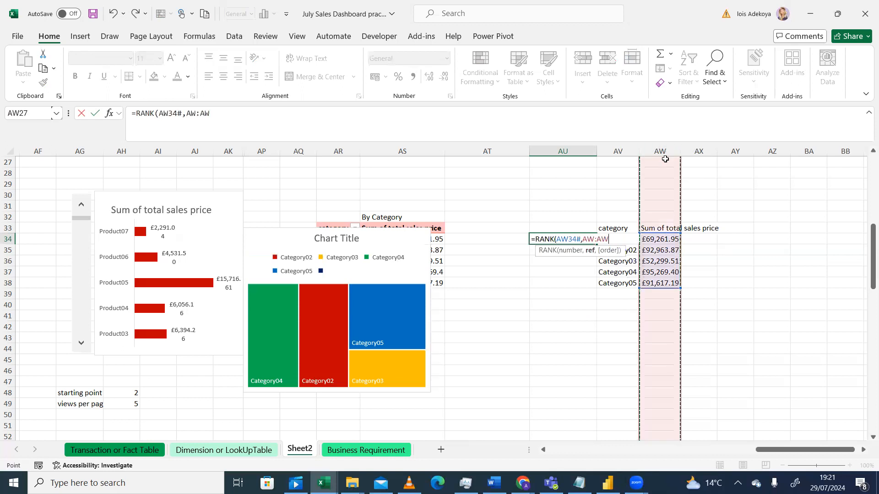
pyautogui.press('BackSpace')
pyautogui.press('BackSpace')
pyautogui.press('BackSpace')
pyautogui.press('BackSpace')
pyautogui.press('BackSpace')
# - Use AW34# as the reference argument as well and complete the formula as =RANK(AW34#,AW34#)
pyautogui.click(659, 238)
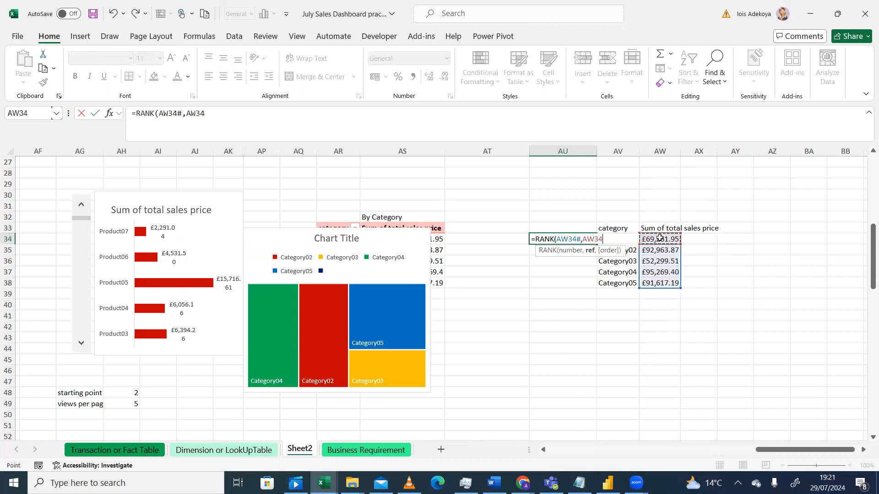
pyautogui.write('#)')
pyautogui.press('Return')
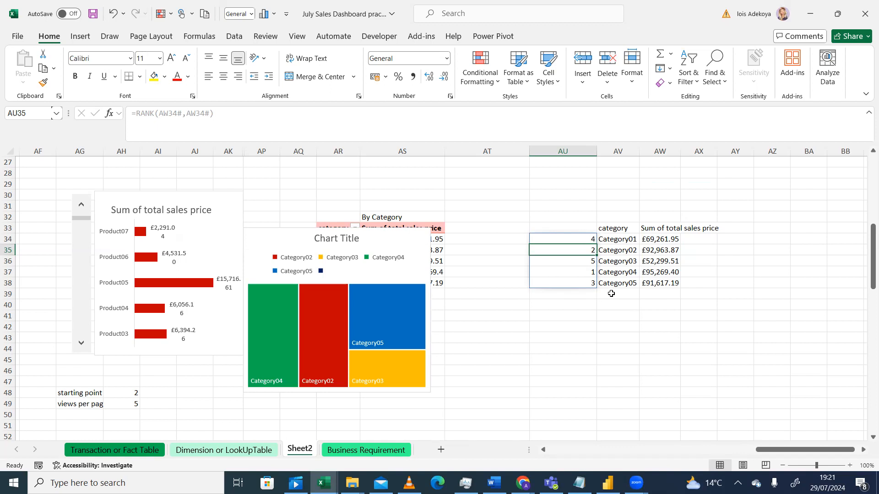
# - Enter the comparison formula =RANK(AW34,AW34:AW37) in cell AY34
pyautogui.click(731, 236)
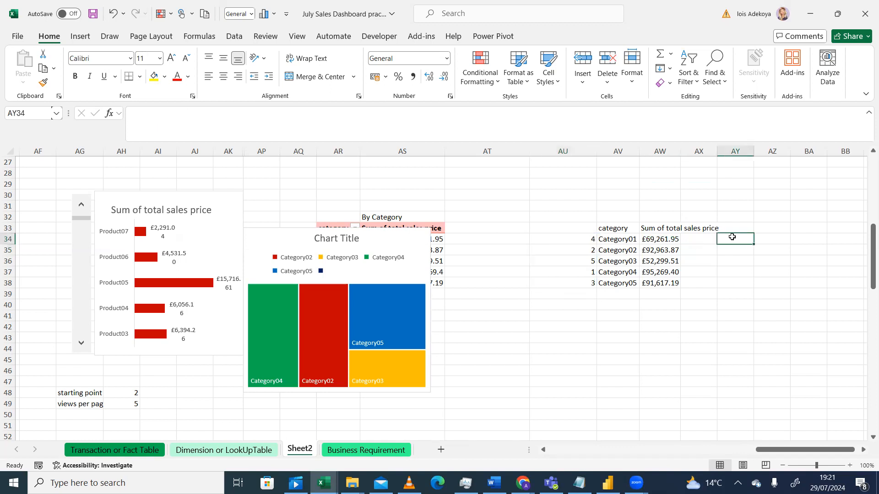
pyautogui.write('=R')
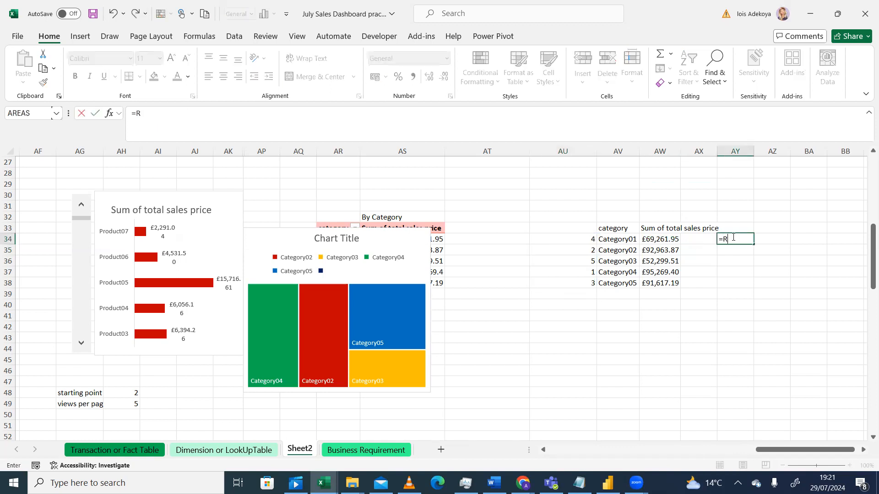
pyautogui.write('AN')
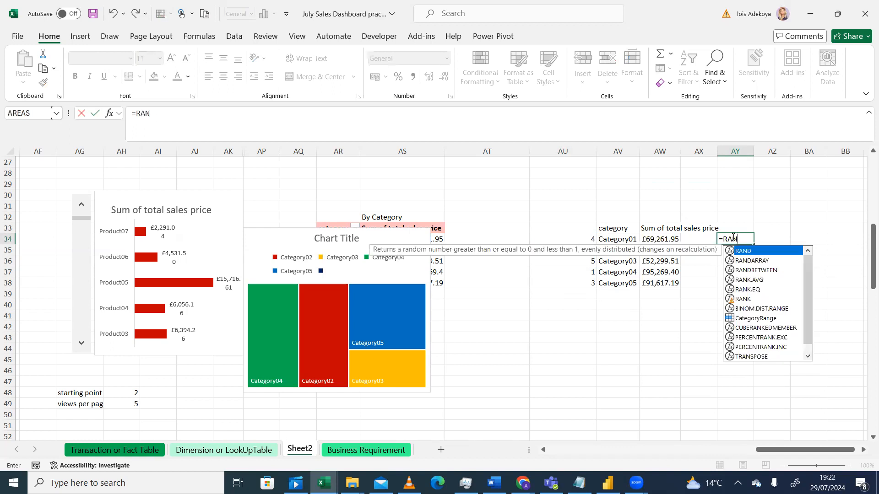
pyautogui.write('N')
pyautogui.press('BackSpace')
pyautogui.write('K')
pyautogui.press('Down')
pyautogui.press('Down')
pyautogui.press('Tab')
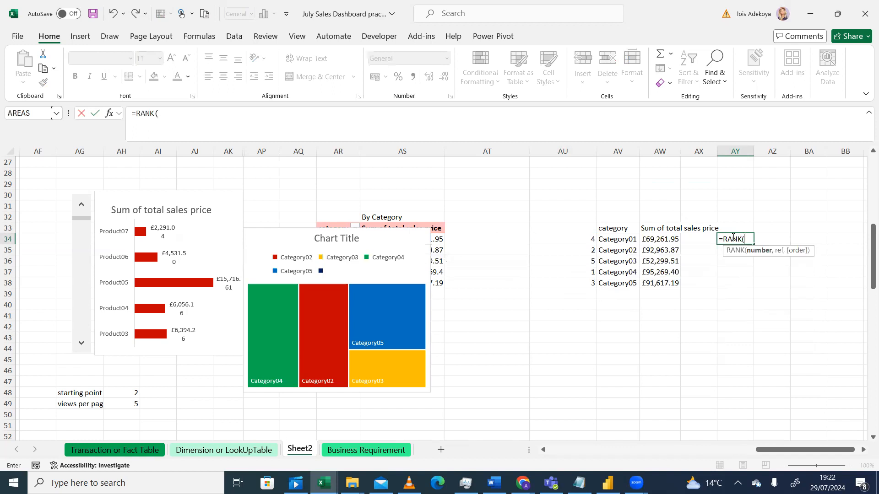
pyautogui.click(664, 239)
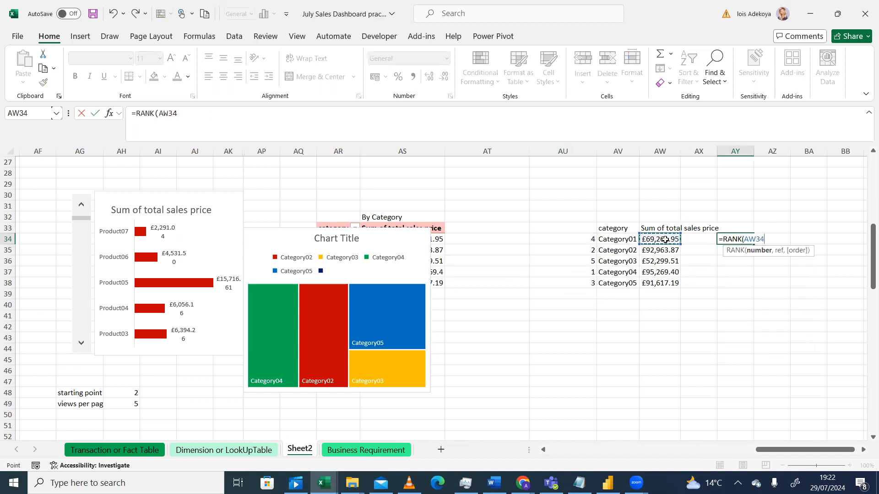
pyautogui.write(',')
pyautogui.moveTo(664, 239); pyautogui.dragTo(655, 275)
pyautogui.write(')')
pyautogui.press('Return')
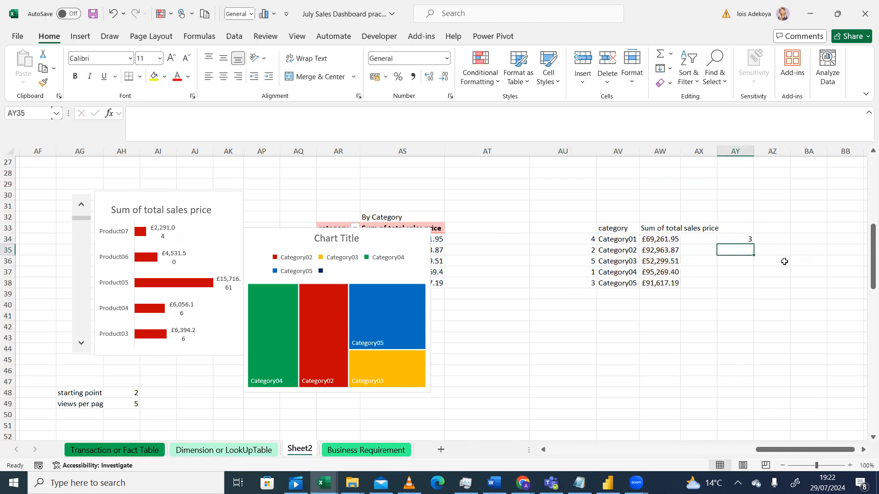
# - Extend the reference range in the AY34 formula so it reads =RANK(AW34,AW34:AW38)
pyautogui.click(739, 241)
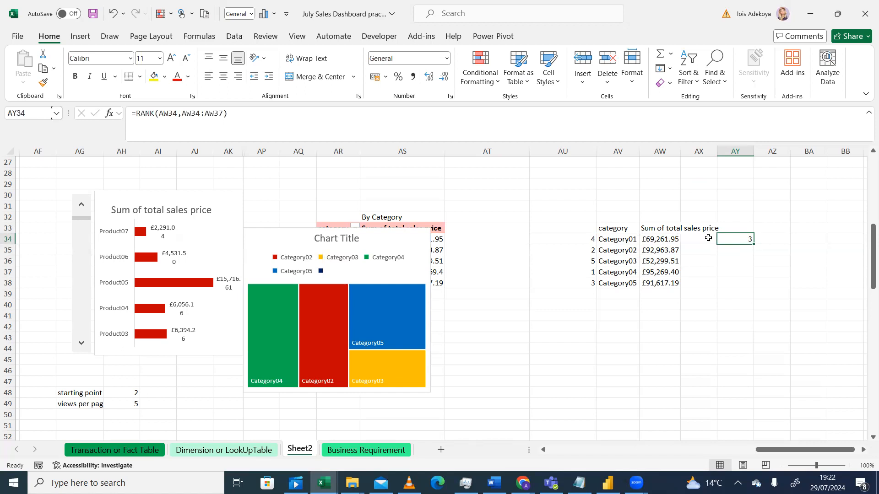
pyautogui.click(223, 113)
pyautogui.press('BackSpace')
pyautogui.write('8')
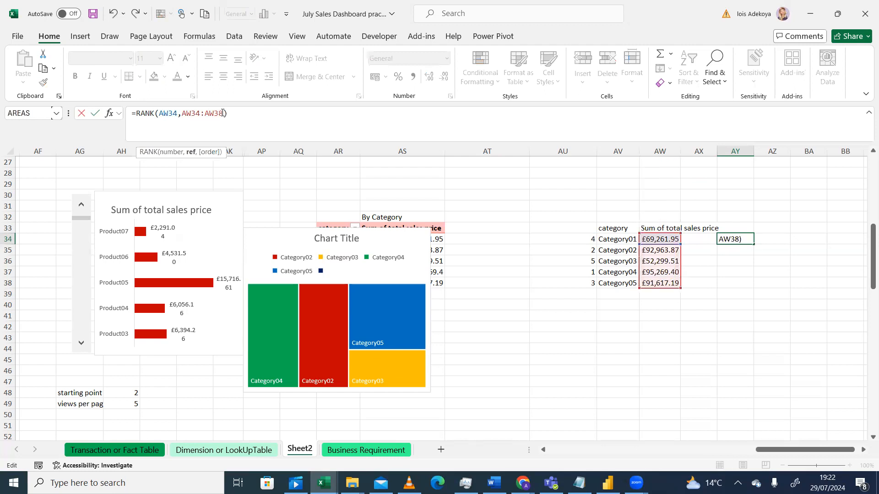
pyautogui.press('Return')
# - Fill the RANK formula from AY34 down through AY38
pyautogui.click(733, 237)
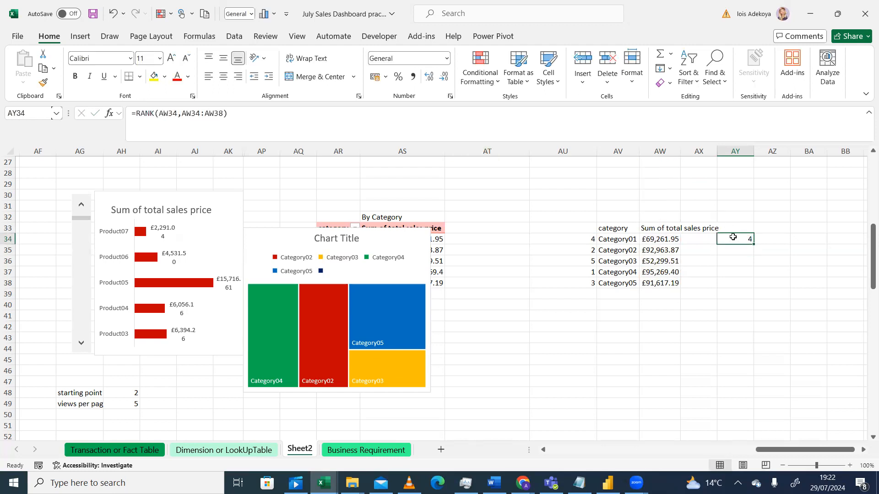
pyautogui.moveTo(754, 245); pyautogui.dragTo(750, 284)
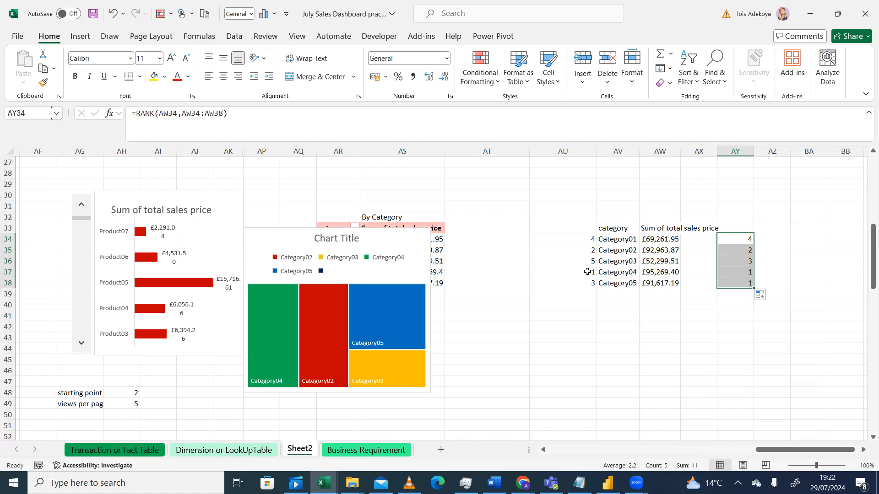
pyautogui.click(746, 282)
# - Erase the arguments and function ending of the formula in AY34, leaving only =RAN
pyautogui.click(740, 238)
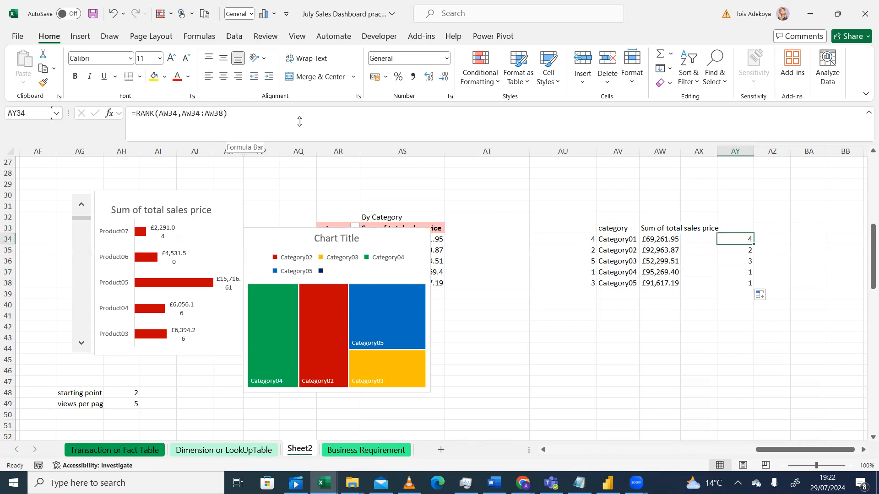
pyautogui.click(232, 116)
pyautogui.press('BackSpace')
pyautogui.press('BackSpace')
pyautogui.press('BackSpace')
pyautogui.press('BackSpace')
pyautogui.press('BackSpace')
pyautogui.press('BackSpace')
pyautogui.press('BackSpace')
pyautogui.press('BackSpace')
pyautogui.press('BackSpace')
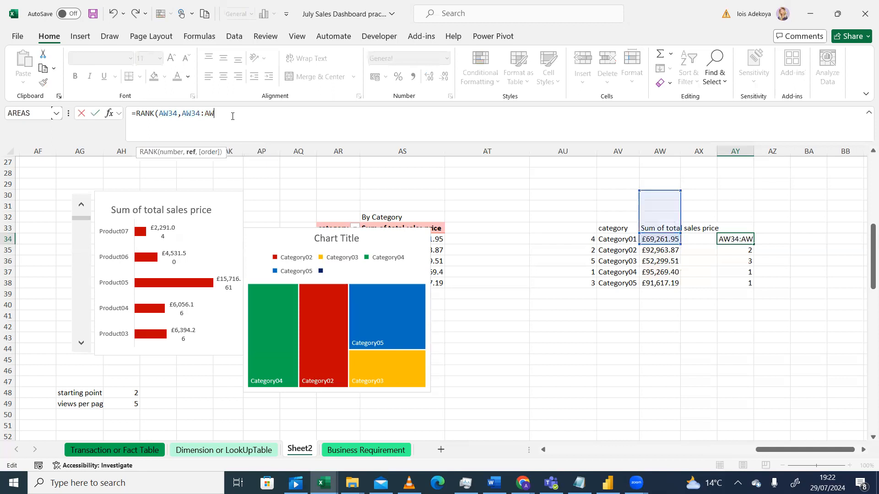
pyautogui.press('BackSpace')
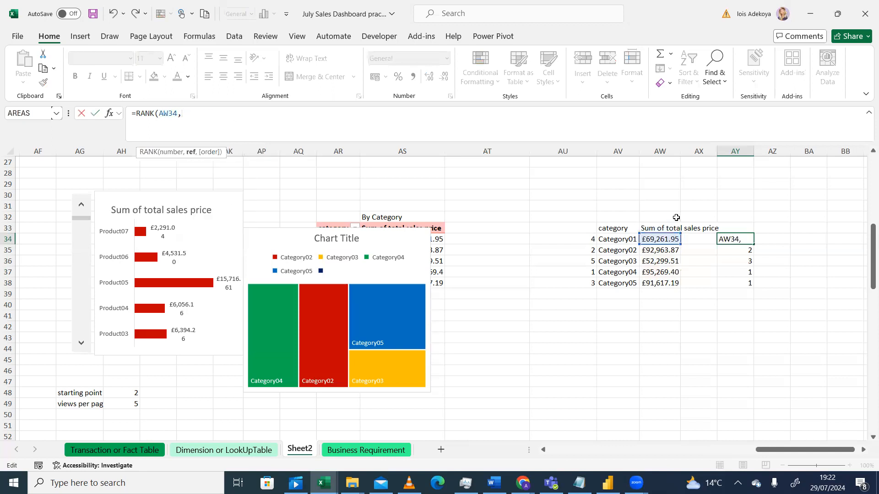
pyautogui.press('BackSpace')
pyautogui.press('BackSpace')
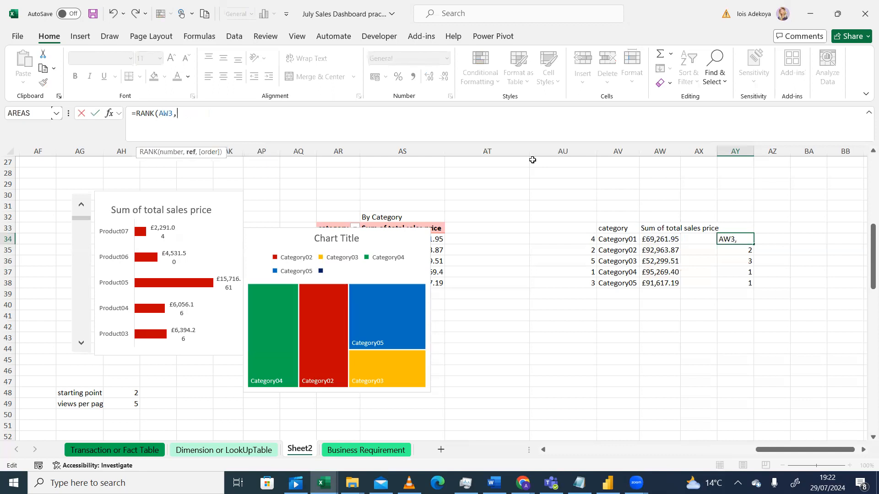
pyautogui.write('4,')
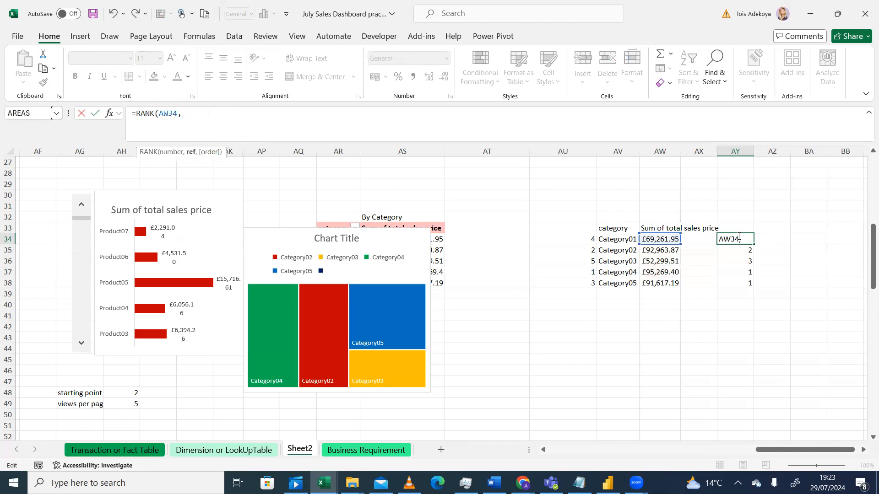
pyautogui.press('BackSpace')
pyautogui.press('BackSpace')
pyautogui.press('BackSpace')
pyautogui.press('BackSpace')
pyautogui.press('BackSpace')
pyautogui.press('BackSpace')
pyautogui.press('BackSpace')
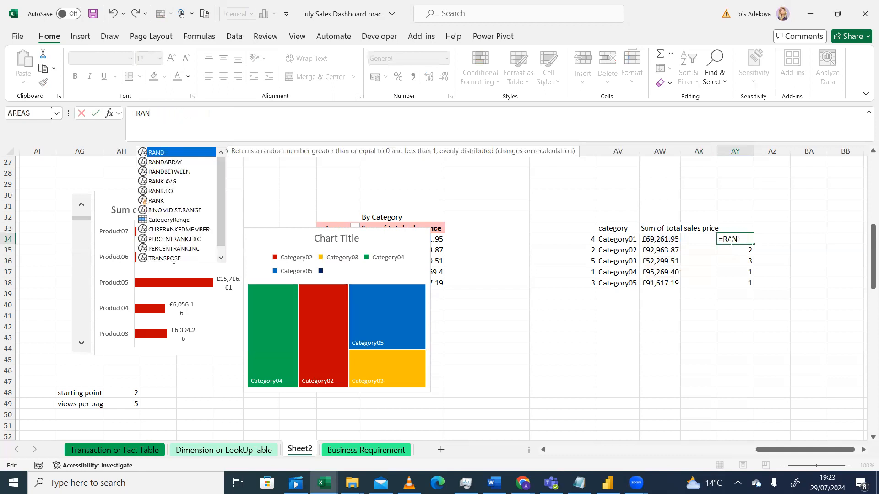
pyautogui.write('K.AVG(')
pyautogui.press('BackSpace')
pyautogui.press('BackSpace')
pyautogui.press('BackSpace')
pyautogui.press('BackSpace')
pyautogui.press('BackSpace')
pyautogui.press('BackSpace')
# - Complete the formula in cell AY34 as =RANK(AW34,AW34#), using the spilled sales range as the reference
pyautogui.click(169, 200)
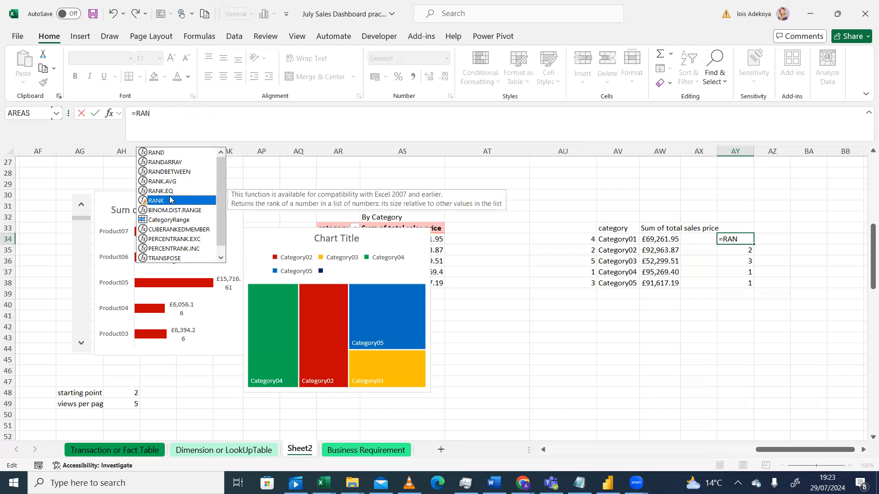
pyautogui.doubleClick(170, 200)
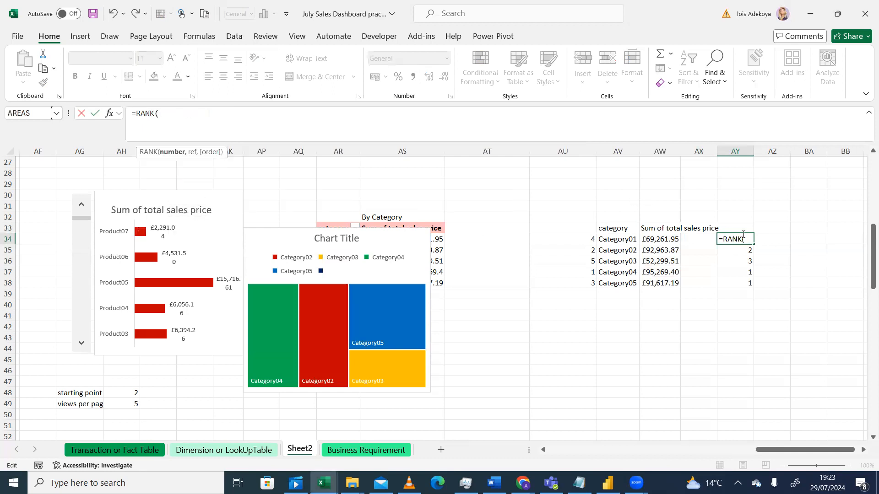
pyautogui.click(662, 239)
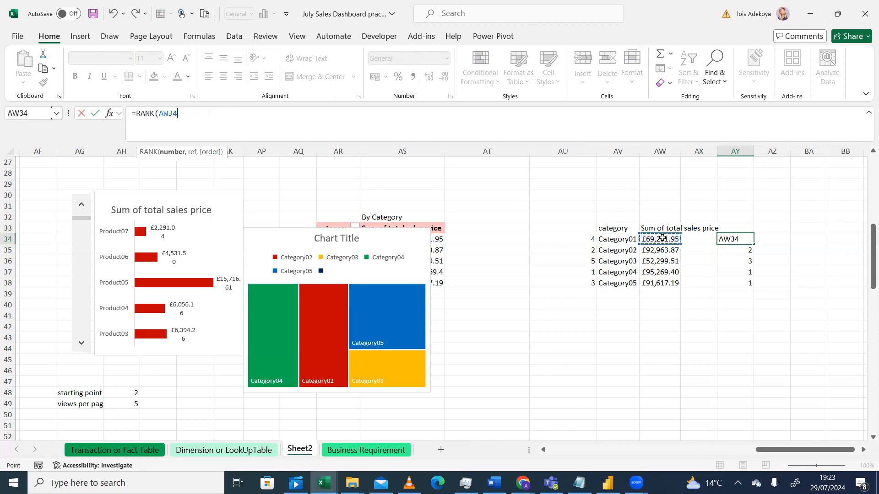
pyautogui.write(',')
pyautogui.moveTo(652, 238); pyautogui.dragTo(655, 284)
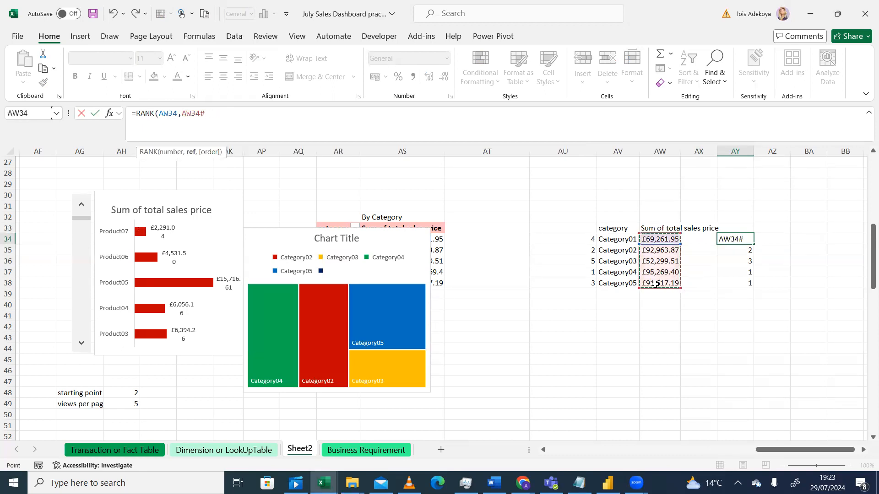
pyautogui.write(')')
pyautogui.press('Return')
# - Fill the spill-range RANK formula from AY34 down through AY38 and check the copied formulas in AY35 and AY36
pyautogui.click(747, 239)
pyautogui.doubleClick(753, 244)
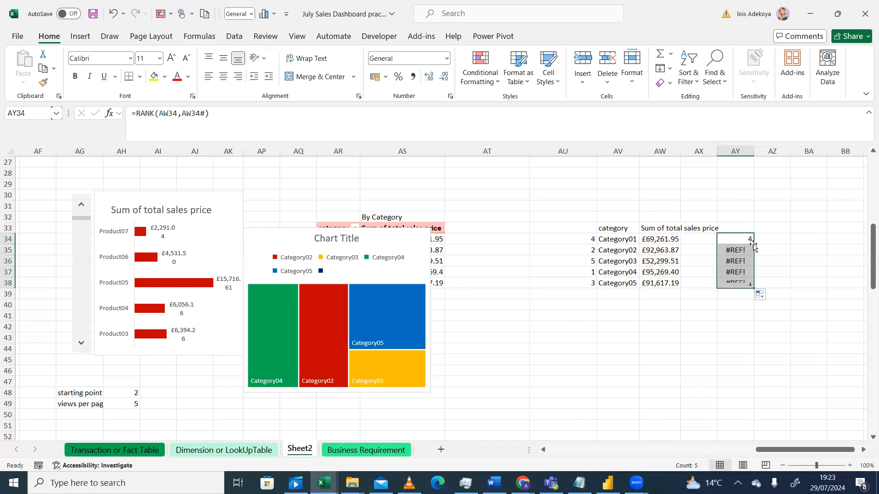
pyautogui.click(739, 251)
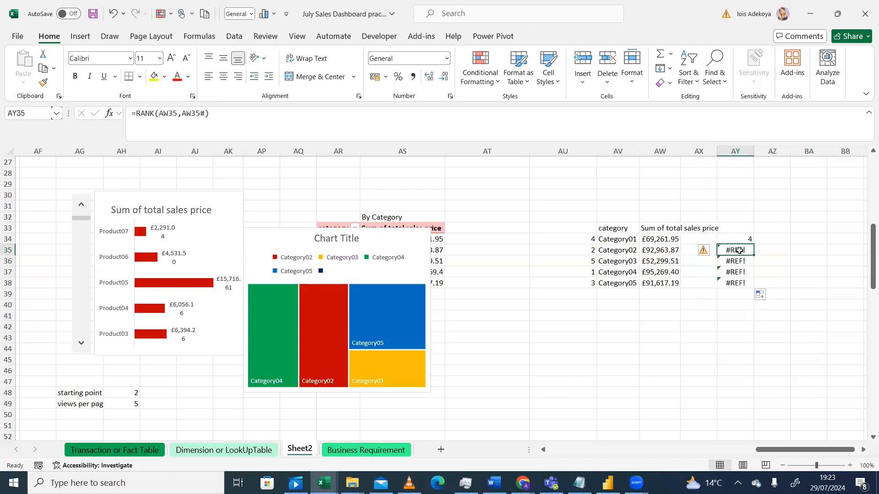
pyautogui.click(736, 259)
# - Clear the rank formulas from AY34:AY38
pyautogui.moveTo(742, 242); pyautogui.dragTo(745, 290)
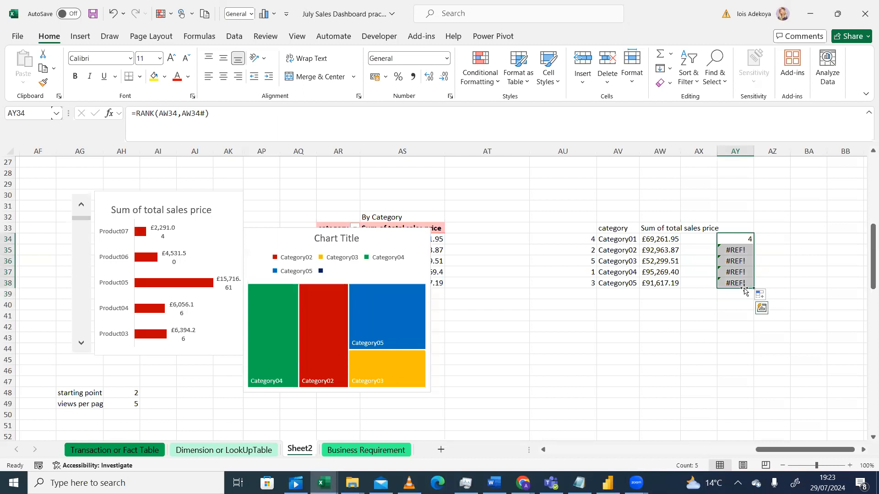
pyautogui.press('Delete')
pyautogui.click(800, 247)
# - Write the formula =RANK(AW34,AW34#) in the emptied cell AY34
pyautogui.click(726, 239)
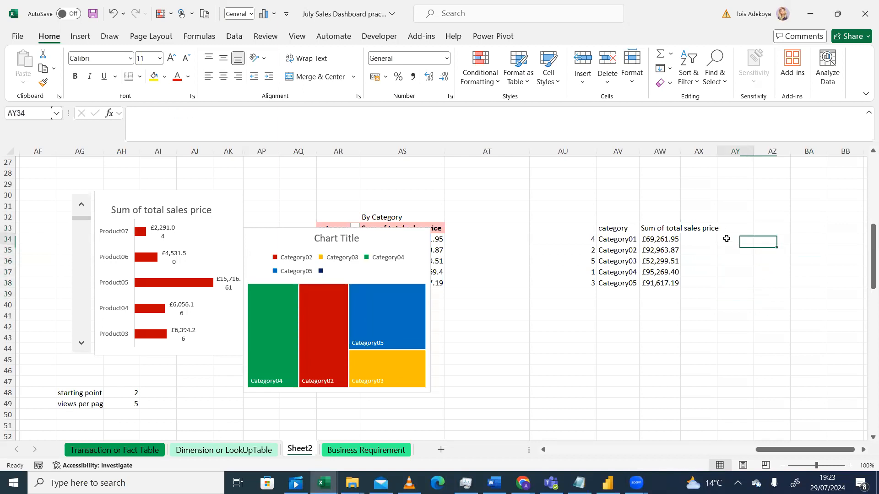
pyautogui.write('=RANK')
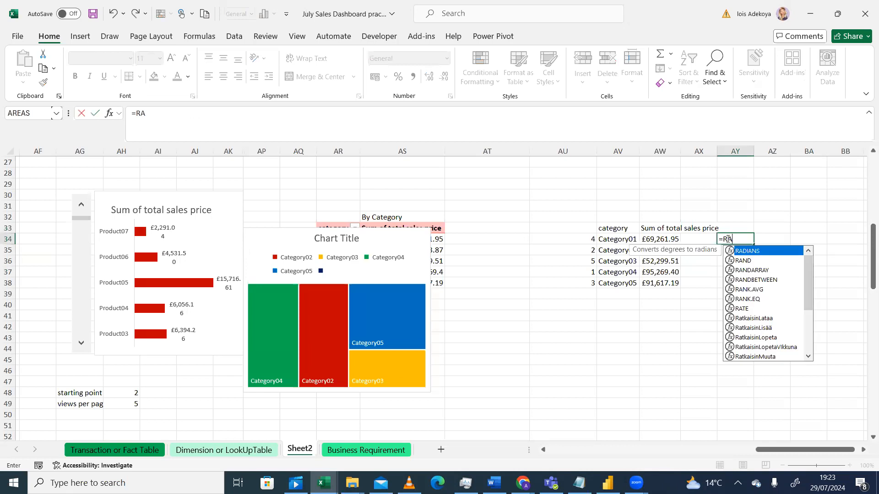
pyautogui.press('Down')
pyautogui.press('Down')
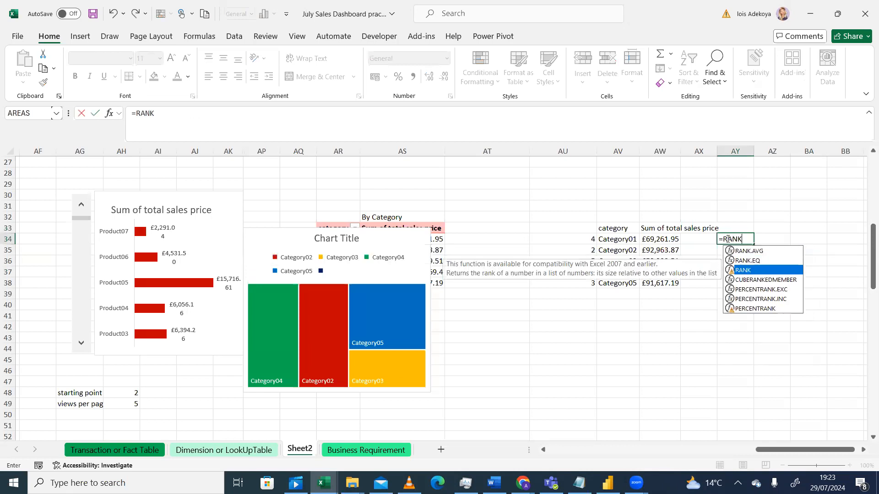
pyautogui.press('Tab')
pyautogui.click(663, 239)
pyautogui.write(',')
pyautogui.moveTo(659, 239); pyautogui.dragTo(657, 285)
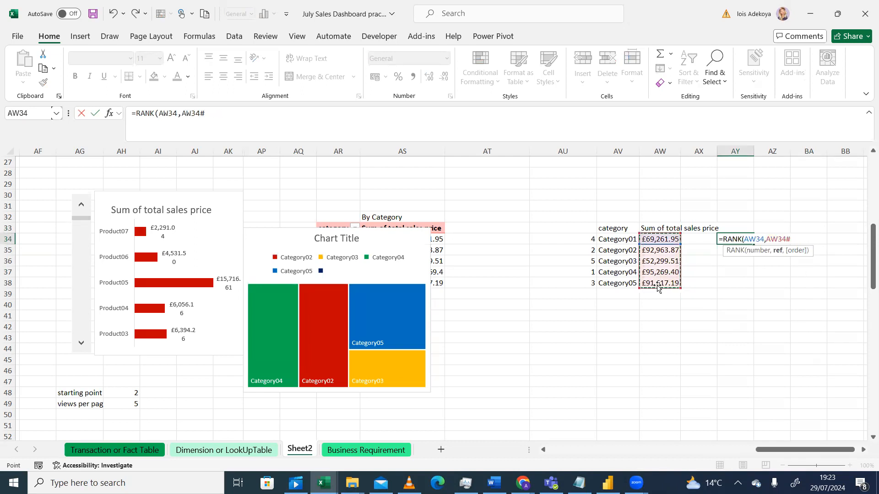
pyautogui.write(')')
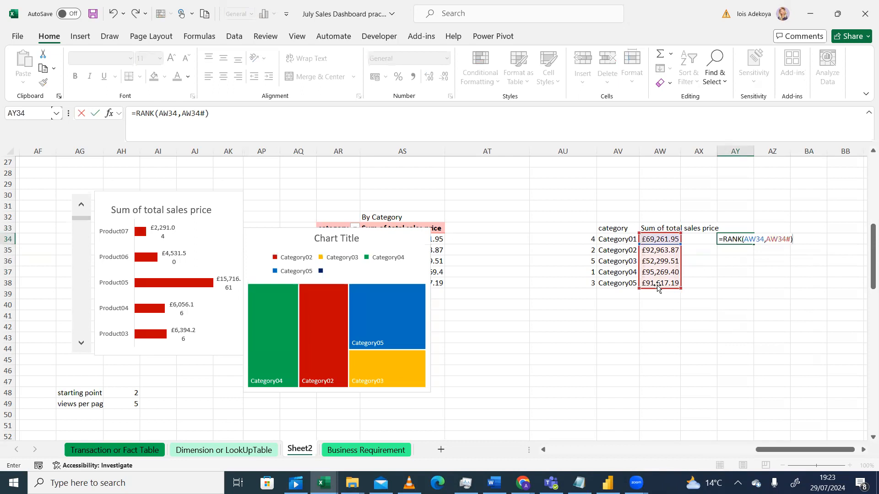
# - Add the descending order argument so AY34 reads =RANK(AW34,AW34#,0), and fill it down through AY38
pyautogui.press('BackSpace')
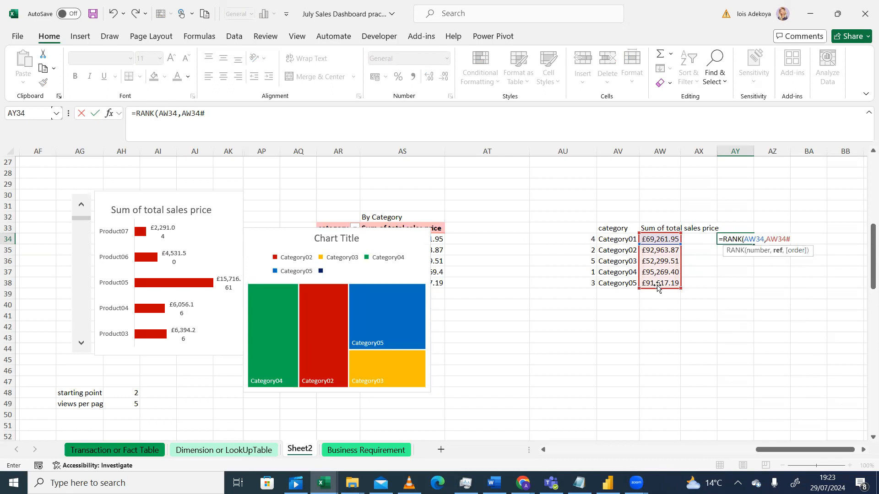
pyautogui.write(',')
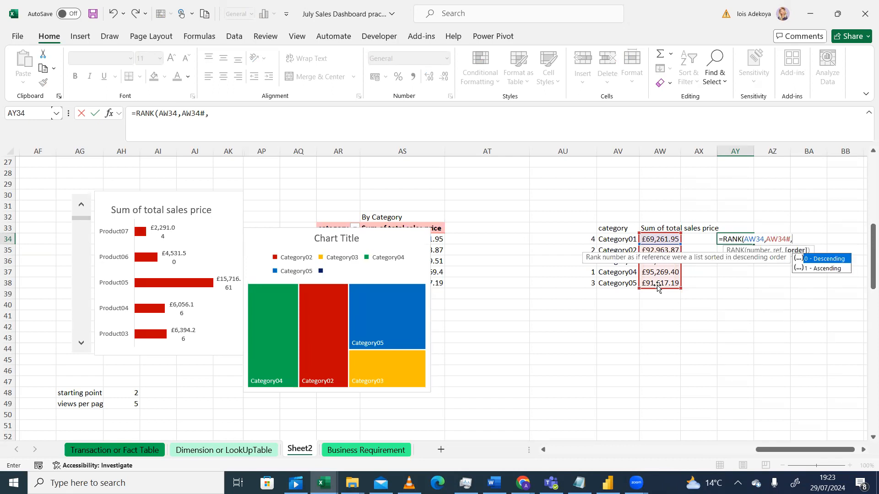
pyautogui.write('0)')
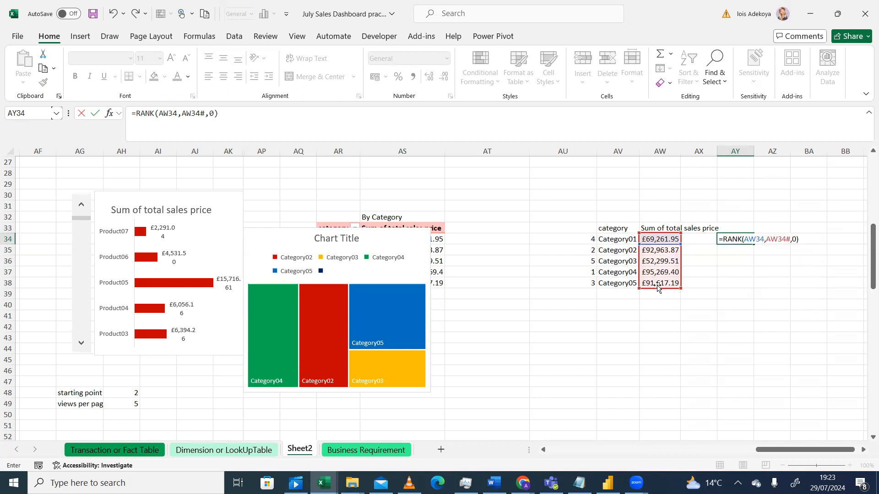
pyautogui.press('Return')
pyautogui.click(753, 244)
pyautogui.moveTo(754, 244); pyautogui.dragTo(752, 291)
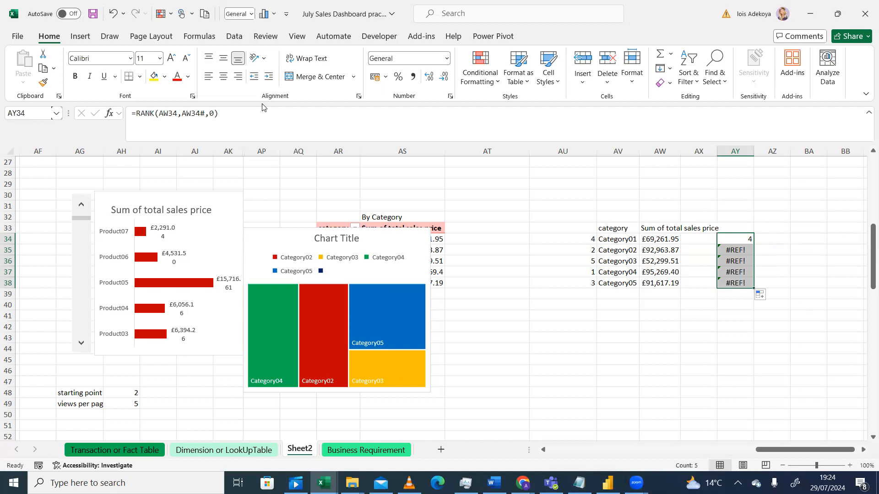
# - Try replacing the reference and order arguments of the AY34 RANK formula with the whole column AY:AY
pyautogui.click(227, 114)
pyautogui.press('BackSpace')
pyautogui.press('BackSpace')
pyautogui.press('BackSpace')
pyautogui.press('BackSpace')
pyautogui.press('BackSpace')
pyautogui.press('BackSpace')
pyautogui.press('BackSpace')
pyautogui.press('BackSpace')
pyautogui.press('BackSpace')
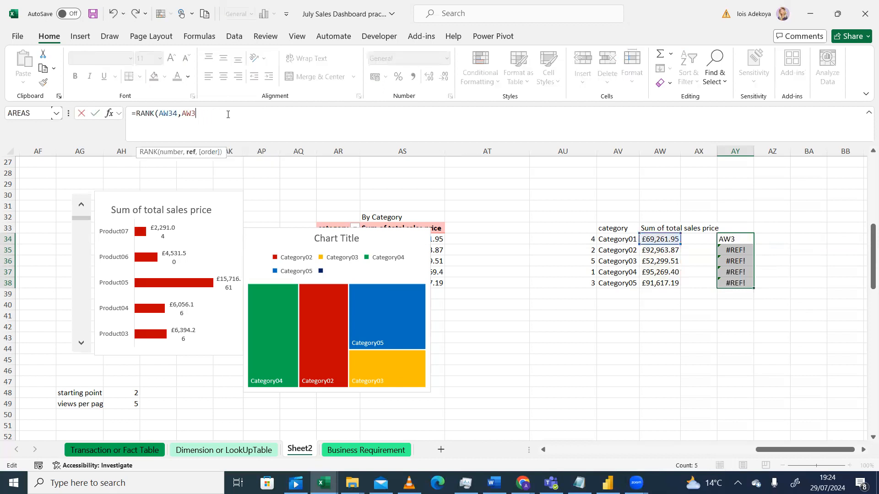
pyautogui.write(',')
pyautogui.click(732, 294)
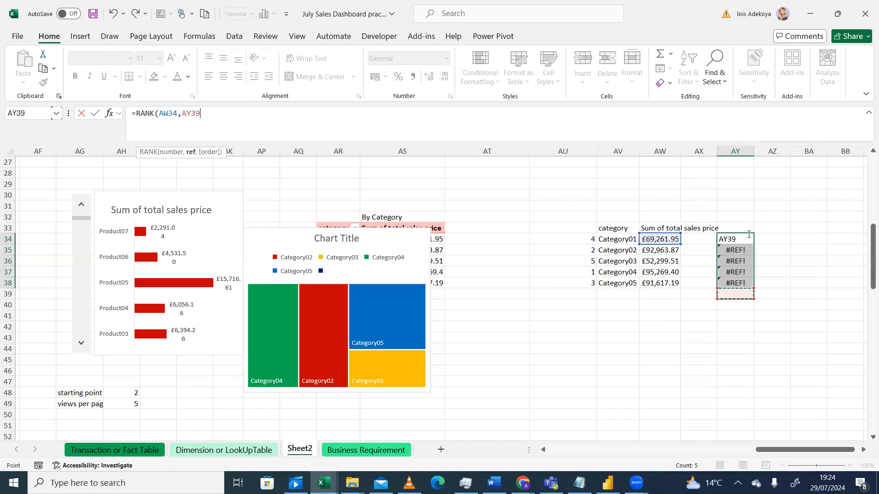
pyautogui.click(737, 151)
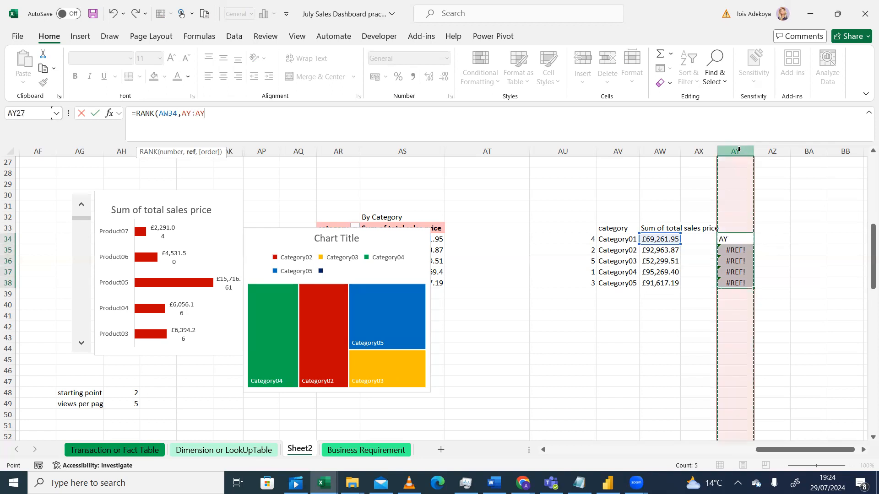
pyautogui.click(732, 228)
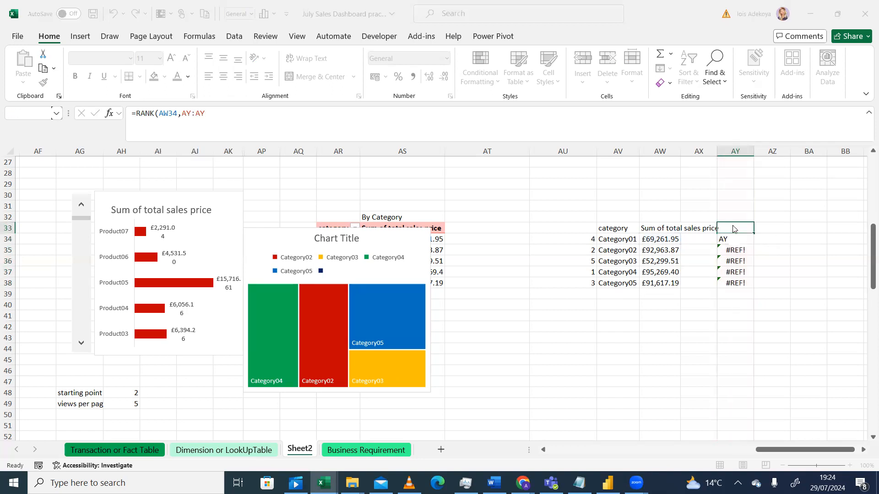
pyautogui.press('Return')
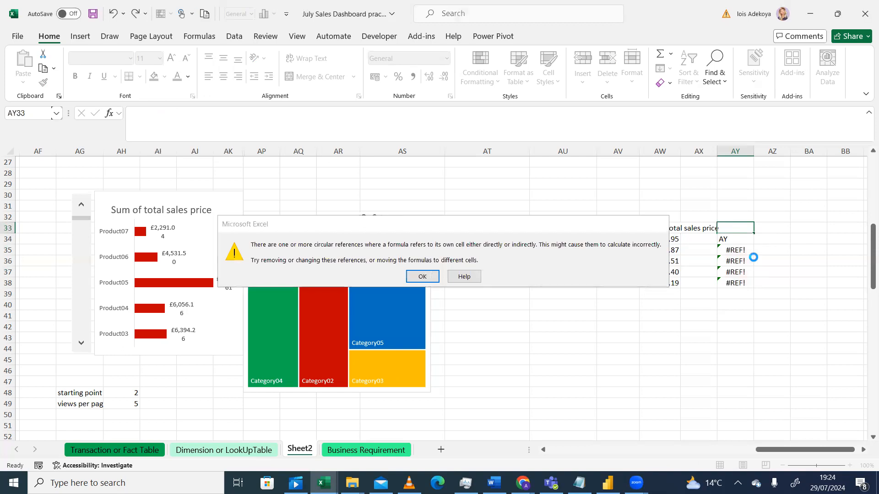
pyautogui.rightClick(735, 228)
pyautogui.press('Escape')
# - Clear the contents of AY33:AY38
pyautogui.moveTo(734, 228); pyautogui.dragTo(735, 284)
pyautogui.press('Delete')
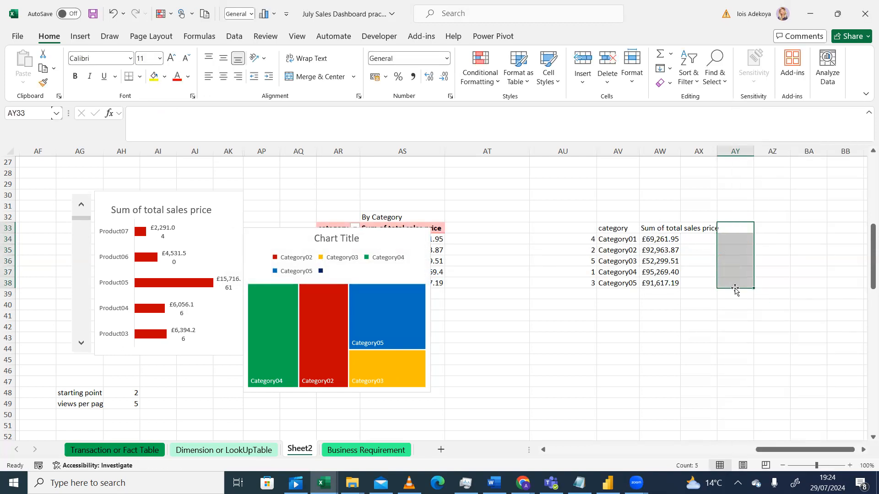
pyautogui.click(698, 337)
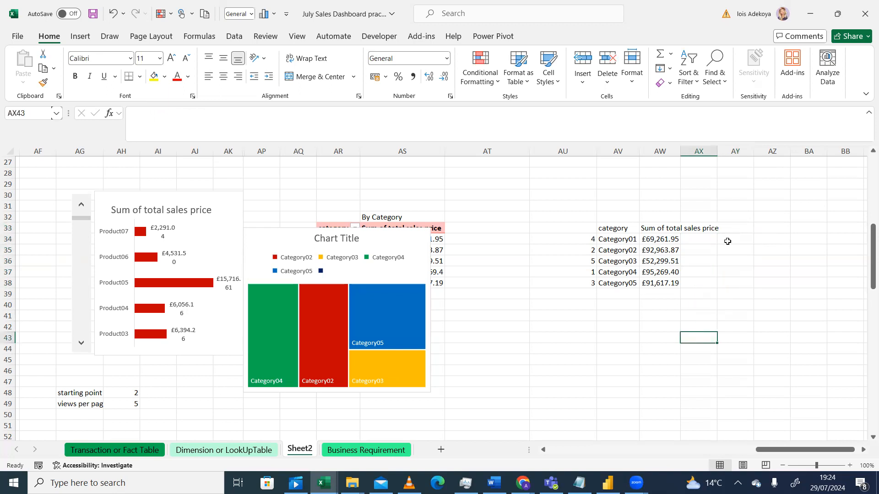
# - Enter the ascending rank formula =RANK(AW34,AW34#,1) in cell AX34, beside the first category's sales
pyautogui.click(697, 243)
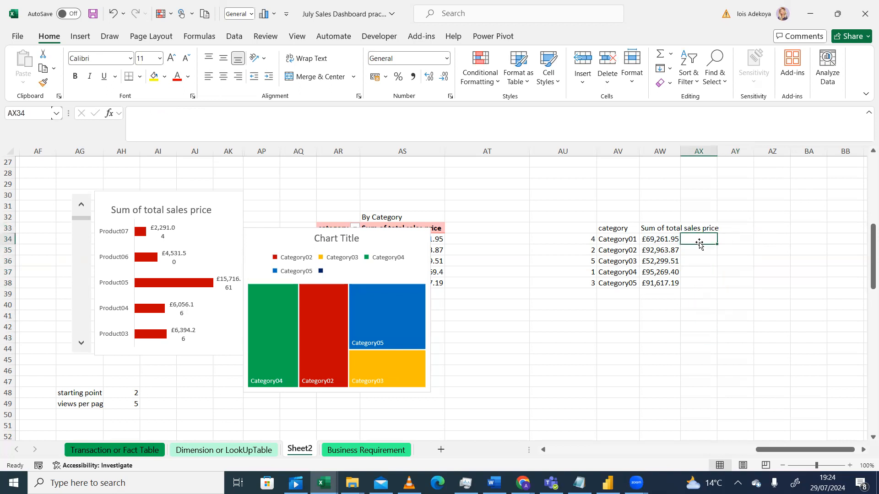
pyautogui.write('=')
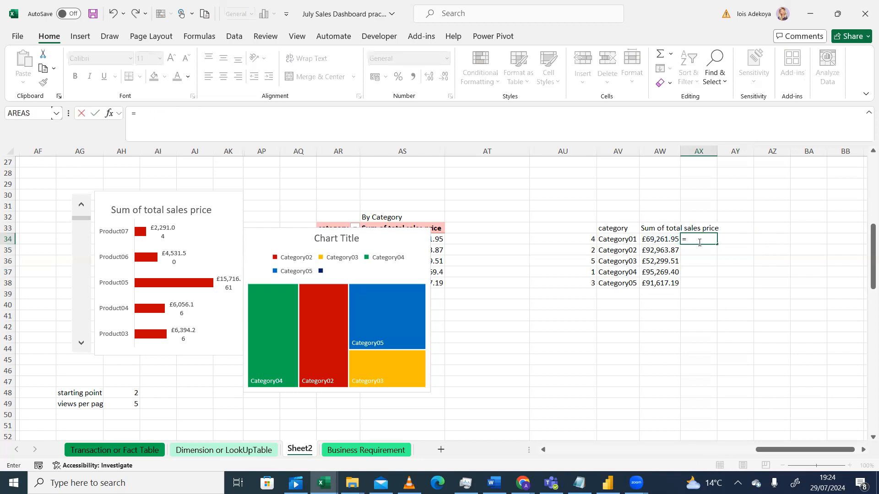
pyautogui.write('RANK')
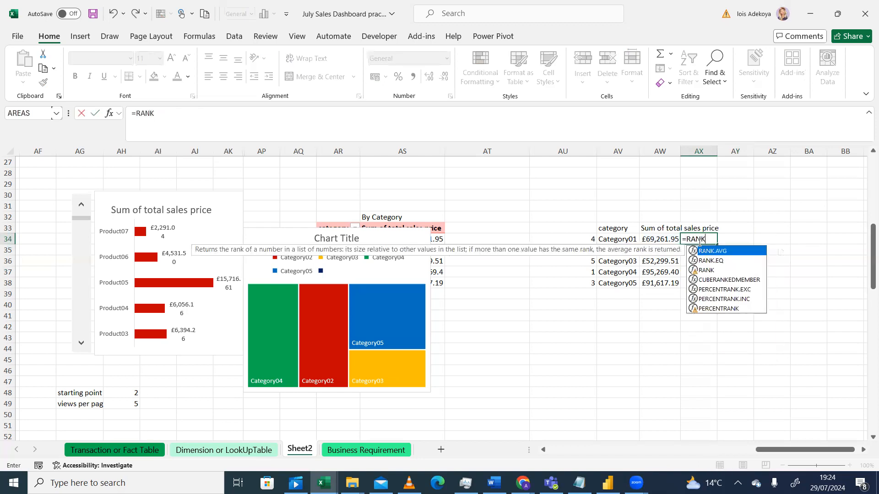
pyautogui.click(704, 272)
pyautogui.doubleClick(703, 271)
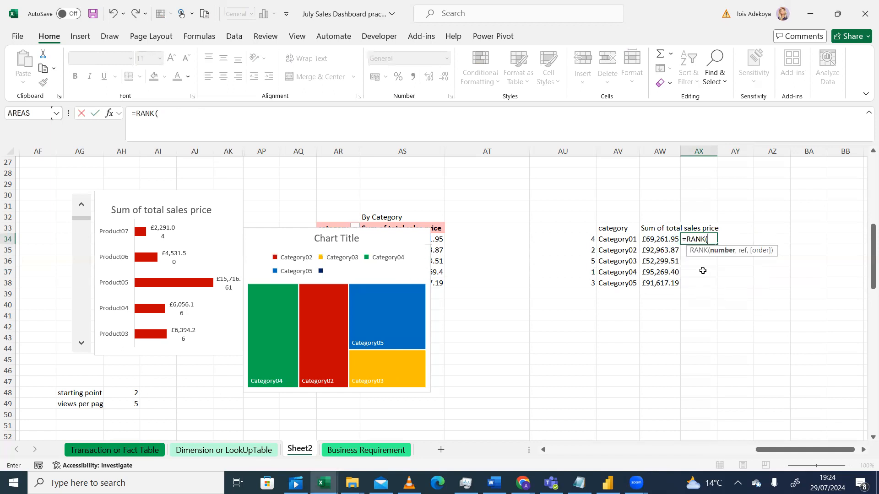
pyautogui.click(658, 239)
pyautogui.write(',')
pyautogui.moveTo(653, 240); pyautogui.dragTo(652, 281)
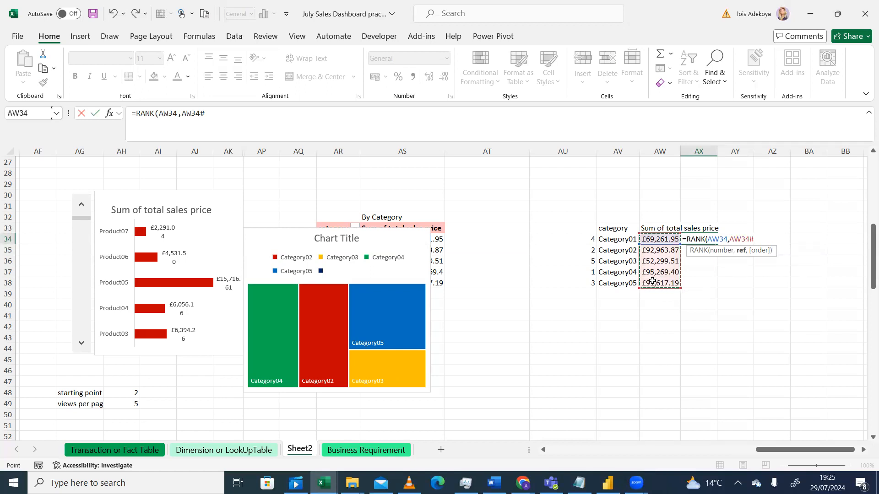
pyautogui.write(',1')
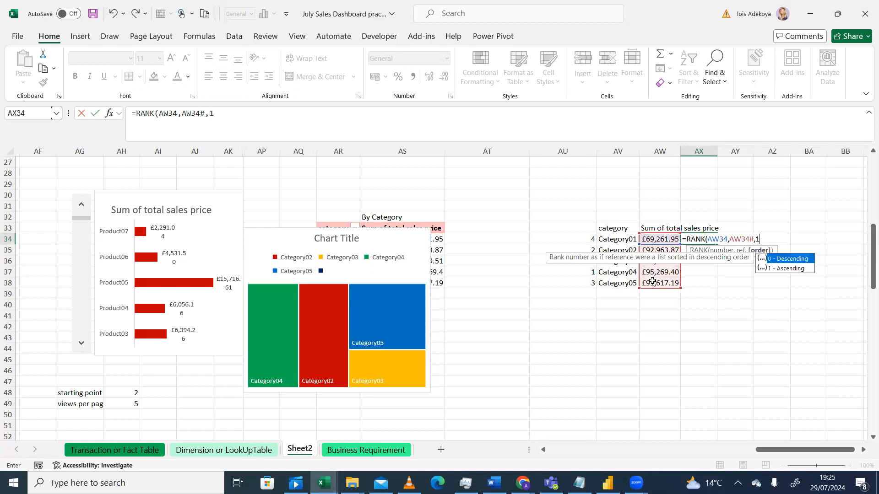
pyautogui.write(')')
pyautogui.press('Return')
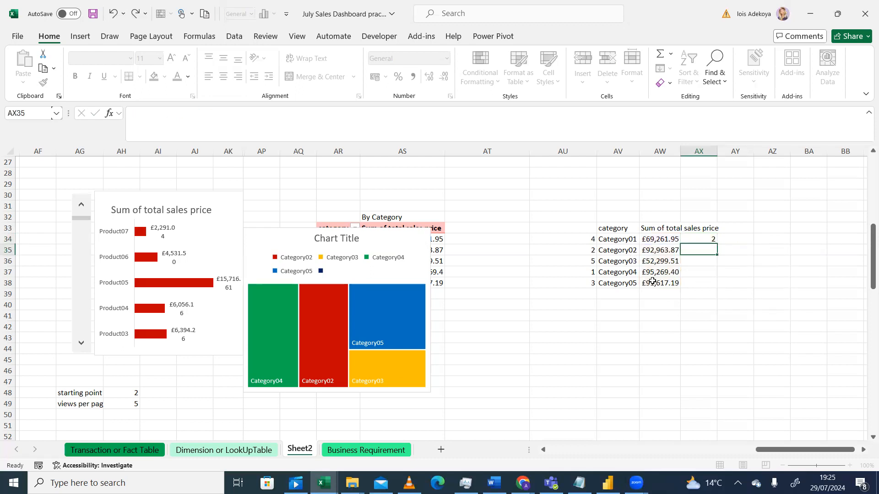
# - Fill the ascending RANK formula from AX34 down through AX37
pyautogui.click(709, 240)
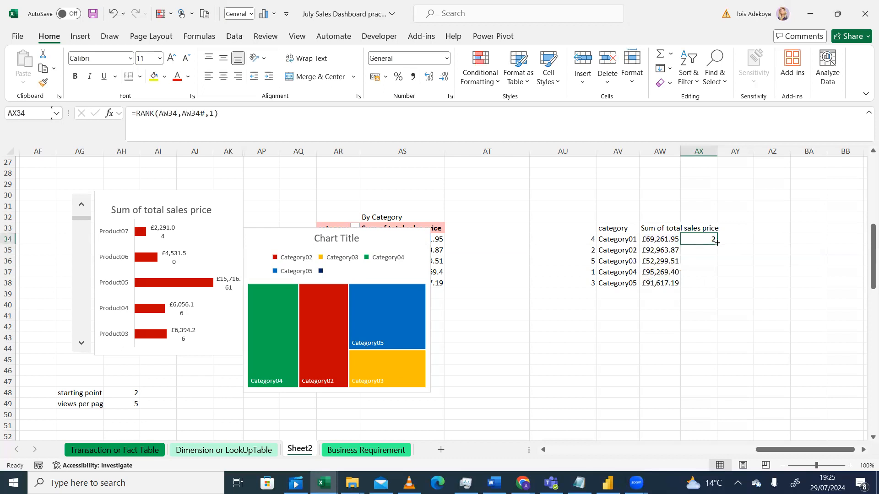
pyautogui.moveTo(717, 244); pyautogui.dragTo(714, 283)
pyautogui.click(744, 243)
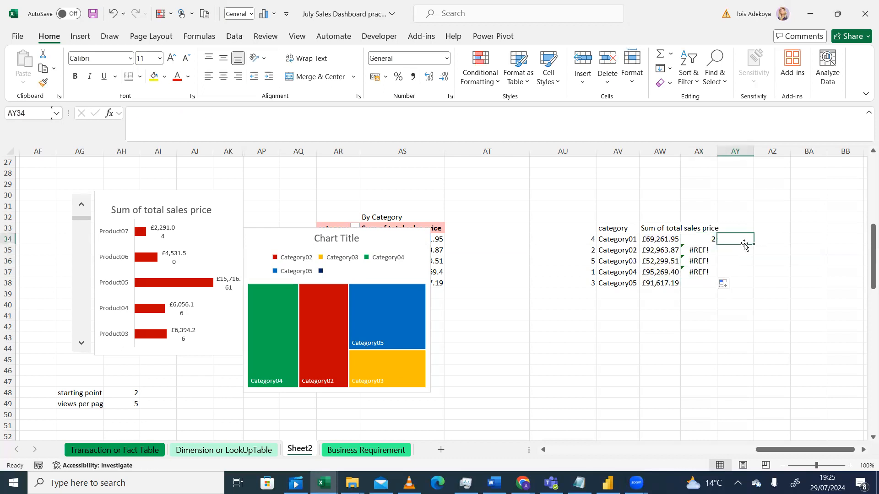
# - Compare the RANK formulas in AX34 and AX35 to see how the spill reference shifts
pyautogui.click(700, 240)
pyautogui.click(709, 255)
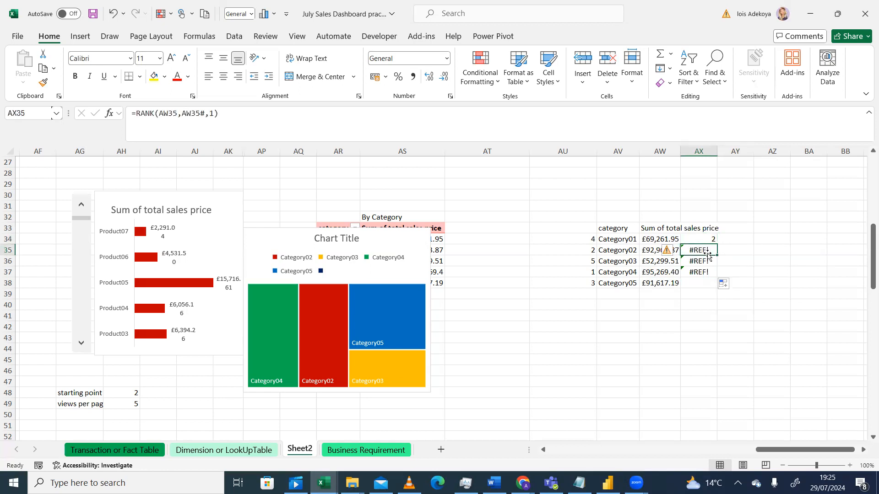
pyautogui.click(705, 241)
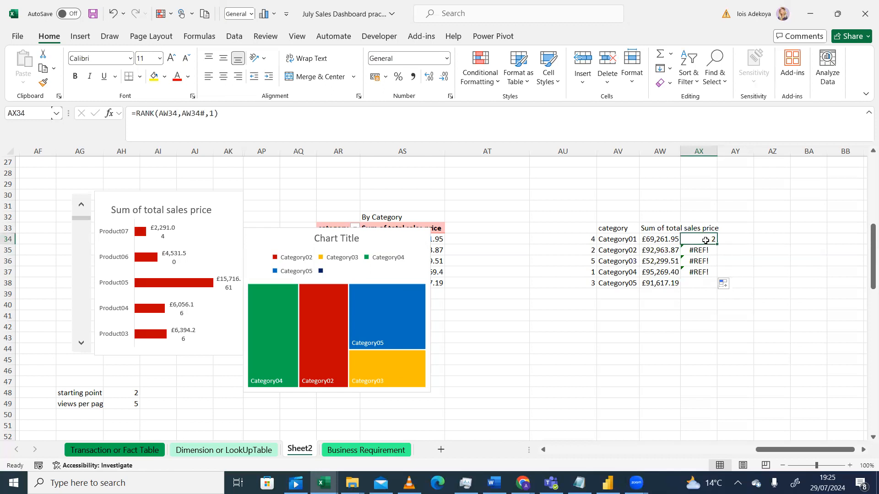
pyautogui.click(703, 250)
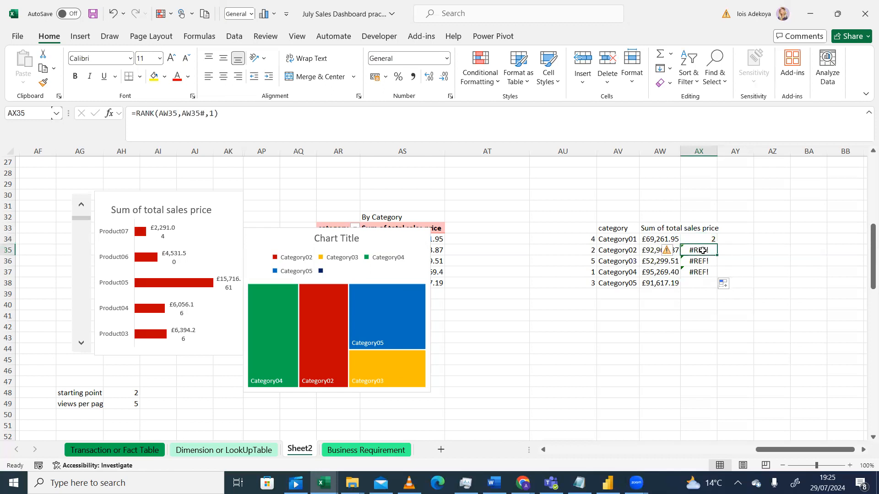
# - Examine the references in the RANK formulas filled into AX34:AX37
pyautogui.click(701, 262)
pyautogui.click(697, 272)
pyautogui.click(724, 250)
pyautogui.click(705, 236)
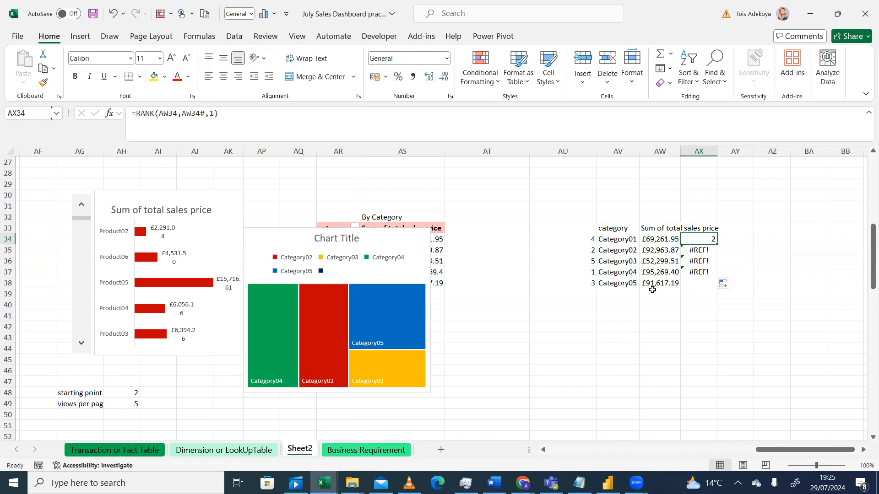
# - Change the formula in AX34 to =RANK(AW34,AW34:AW38,1) and fill it down to AX38
pyautogui.click(214, 113)
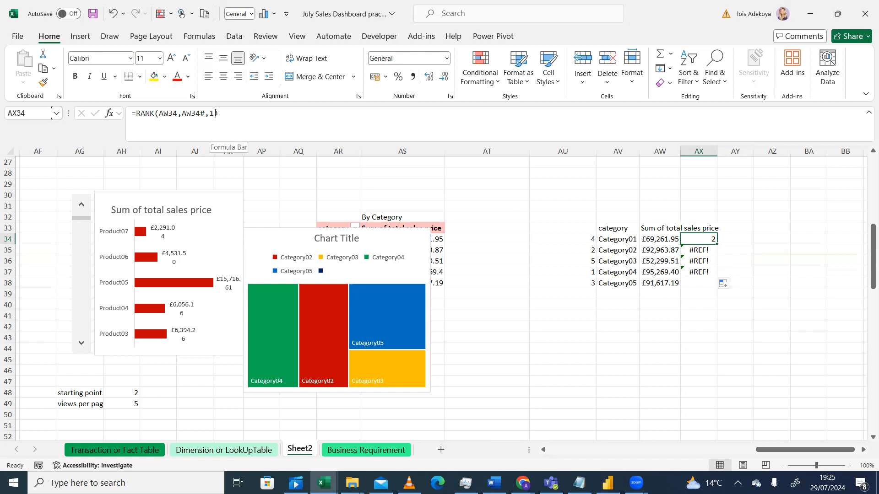
pyautogui.press('BackSpace')
pyautogui.press('BackSpace')
pyautogui.press('BackSpace')
pyautogui.press('BackSpace')
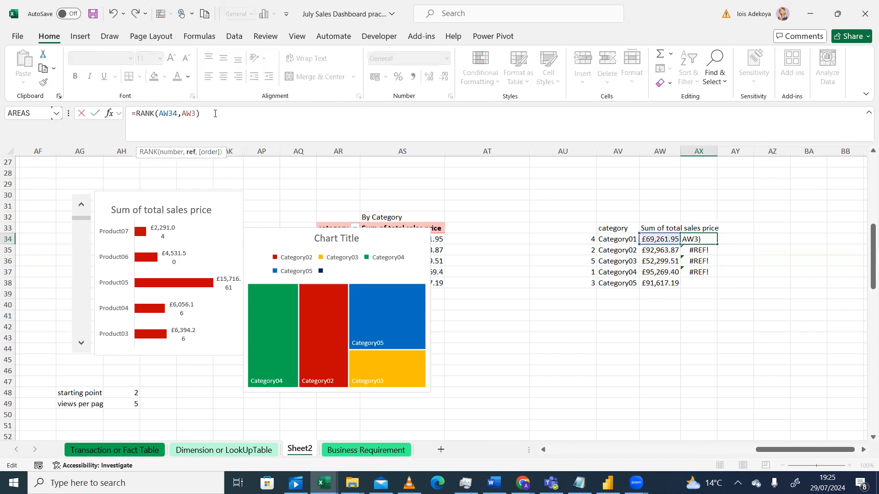
pyautogui.write('4:AW')
pyautogui.write('38')
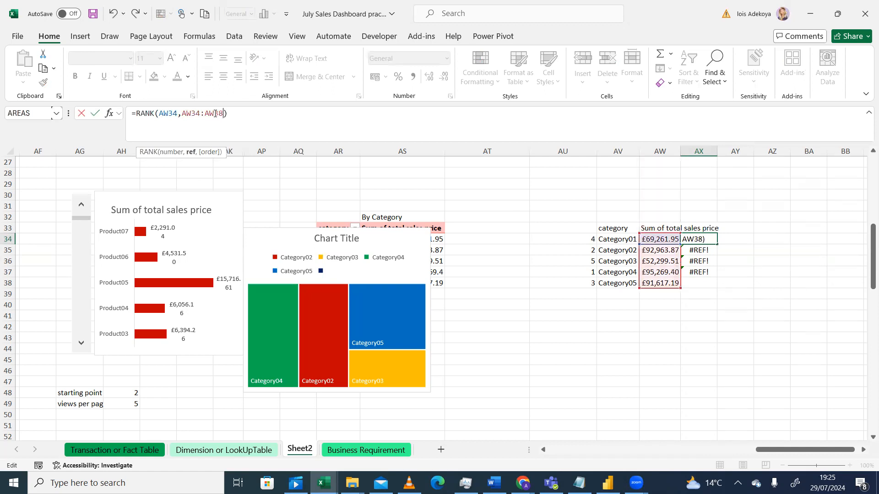
pyautogui.write(',1')
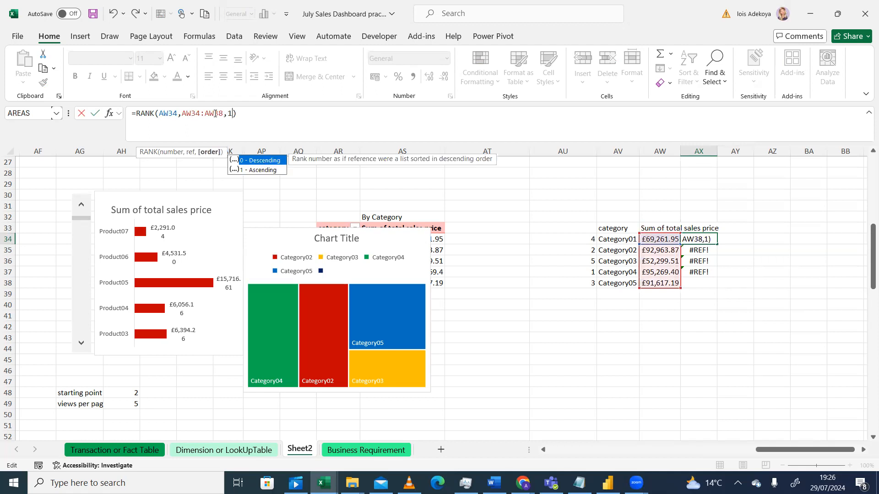
pyautogui.press('Return')
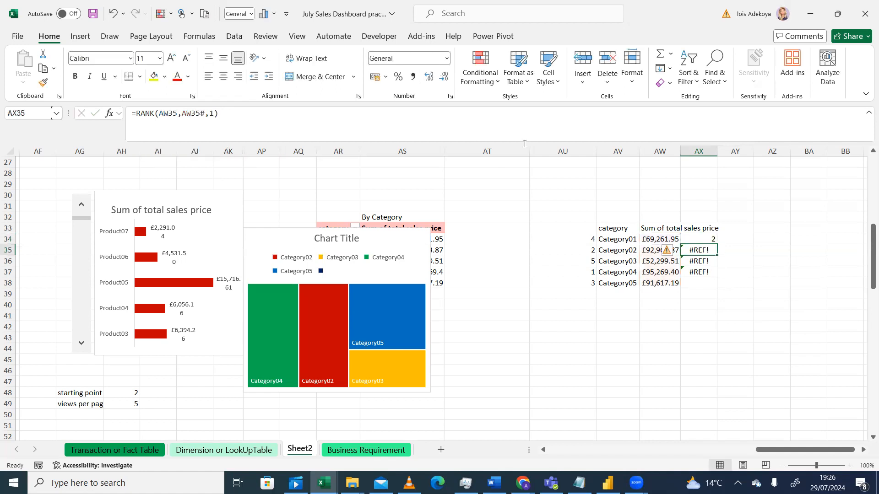
pyautogui.click(709, 239)
pyautogui.moveTo(716, 242); pyautogui.dragTo(714, 292)
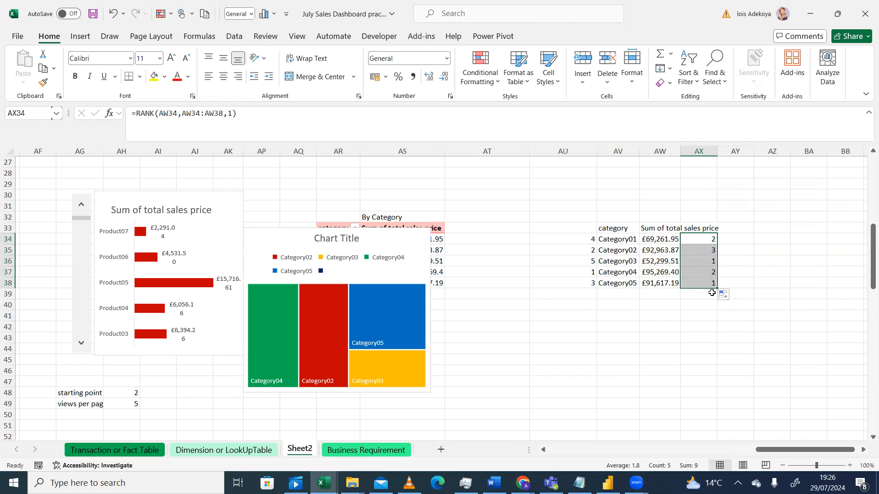
# - Set the order argument of the RANK formula in AX34 to 0 and fill it down to AX38
pyautogui.click(706, 236)
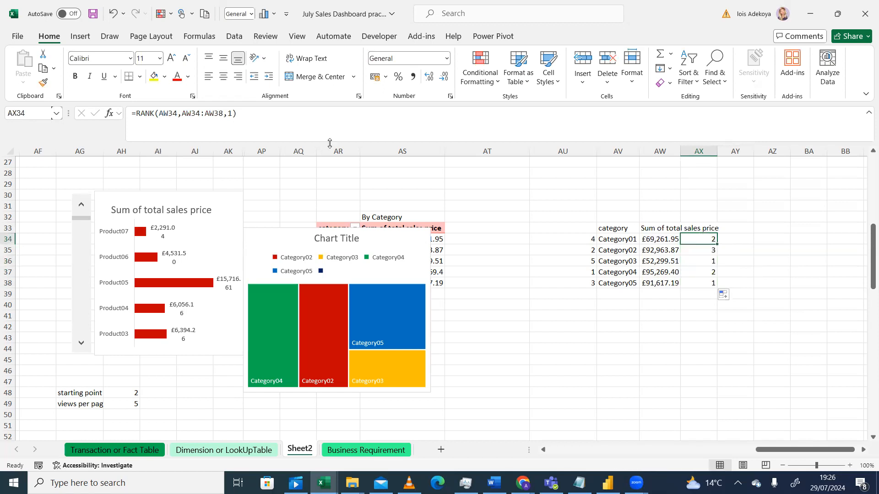
pyautogui.click(232, 113)
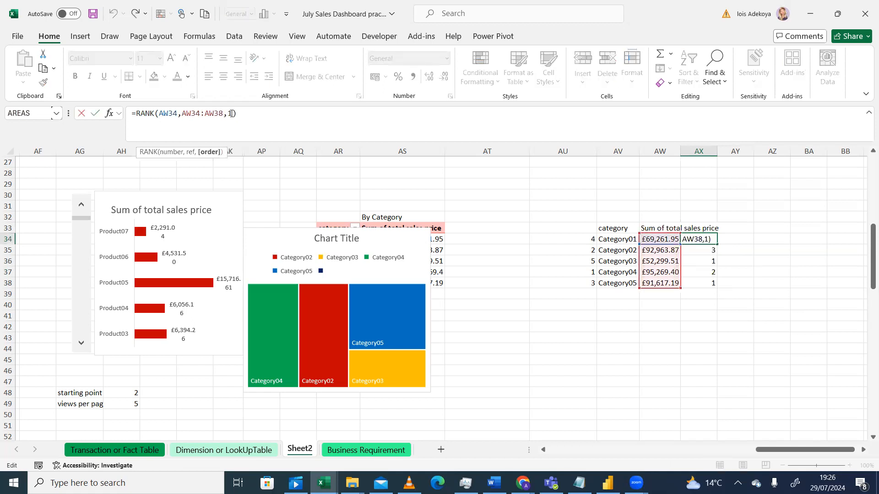
pyautogui.press('BackSpace')
pyautogui.write('0')
pyautogui.press('Return')
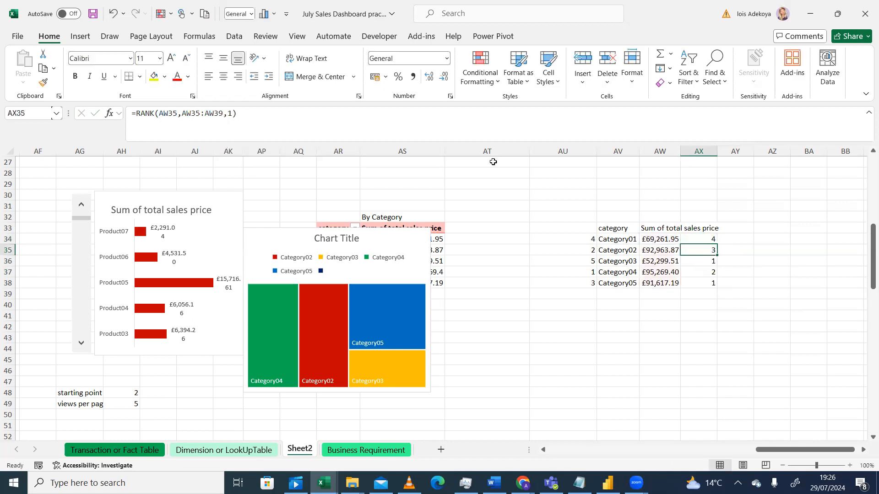
pyautogui.click(692, 241)
pyautogui.moveTo(716, 244); pyautogui.dragTo(715, 284)
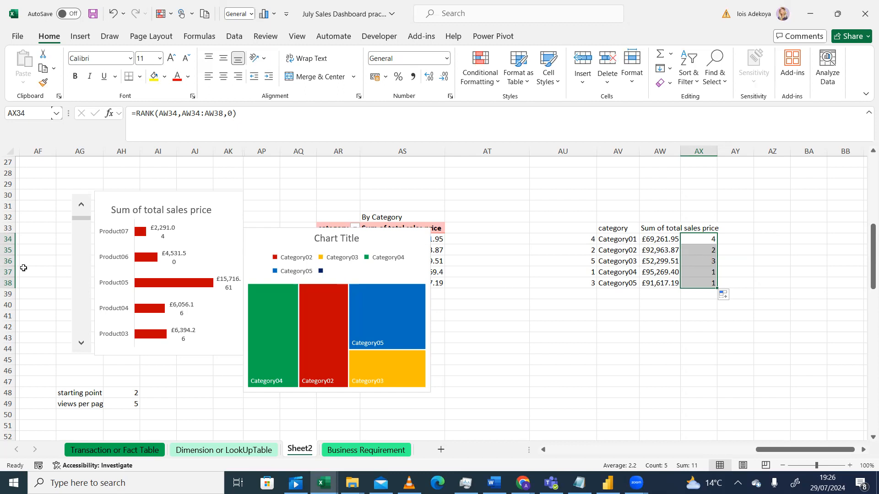
# - Autofit column AW to its contents and clear the trial ranks from AX32:AX39
pyautogui.click(8, 283)
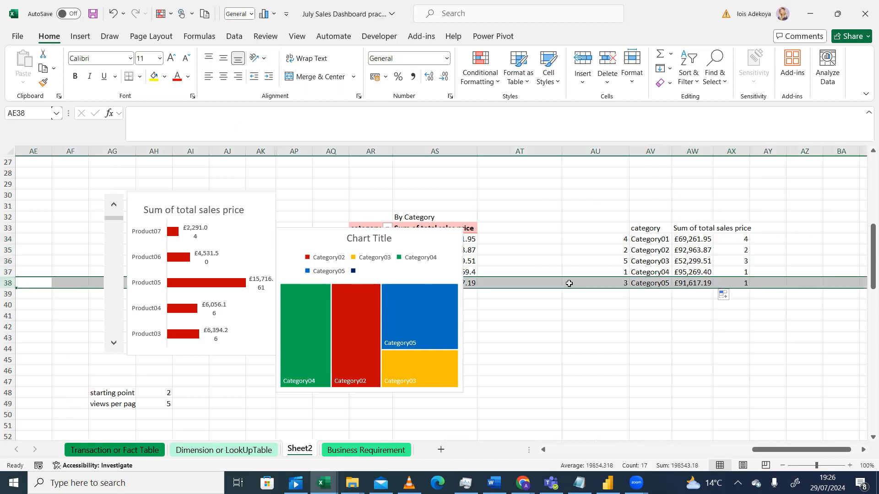
pyautogui.click(605, 295)
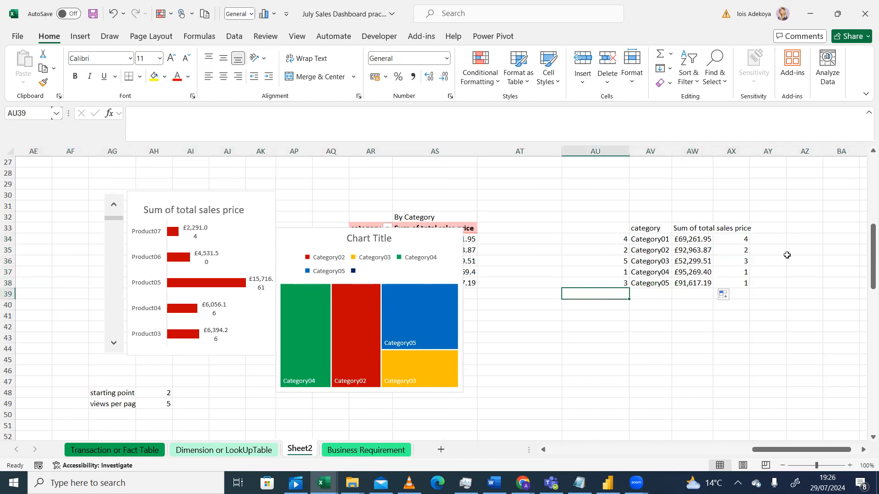
pyautogui.doubleClick(713, 150)
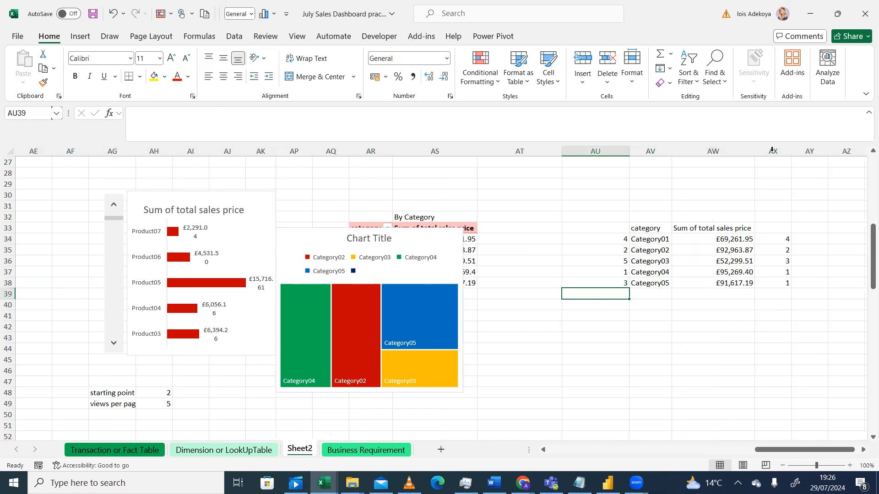
pyautogui.moveTo(775, 216); pyautogui.dragTo(775, 299)
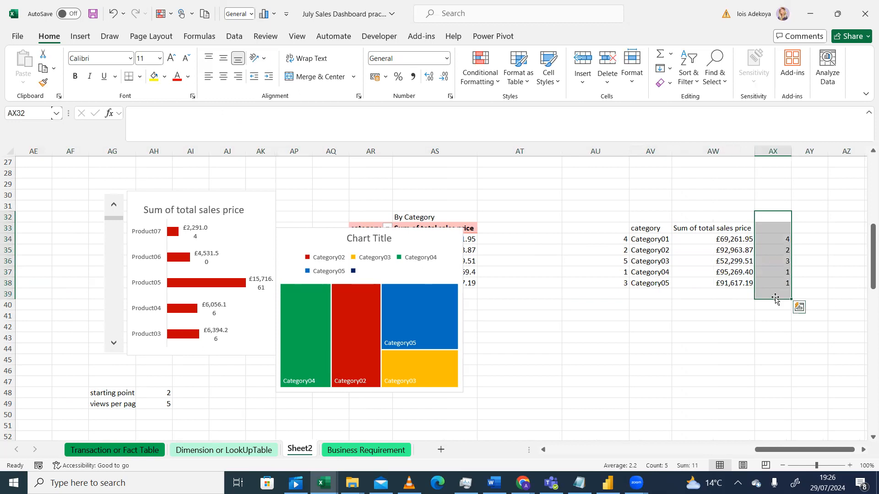
pyautogui.click(713, 338)
# - Review the spilling RANK formula in AU34 that ranks all categories by sales
pyautogui.click(604, 239)
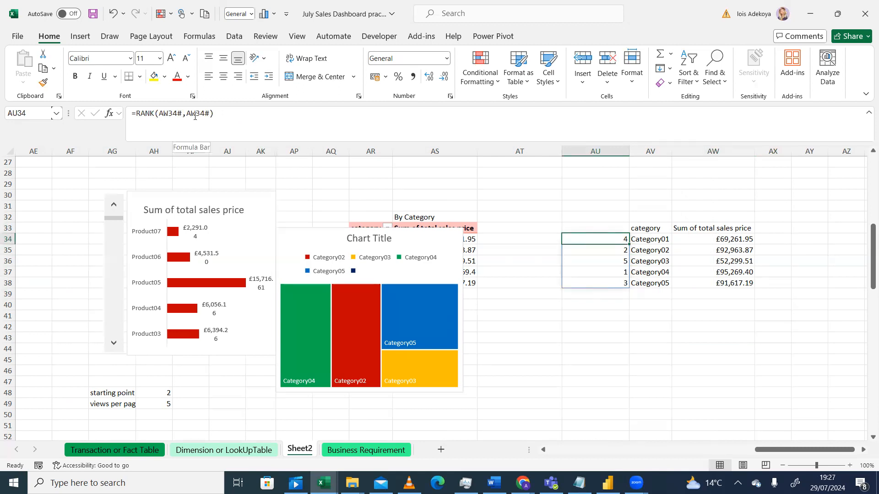
pyautogui.click(608, 326)
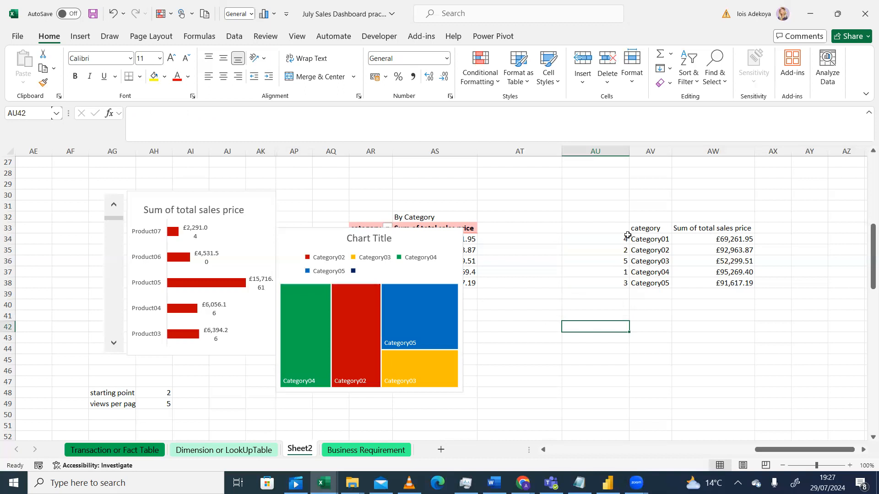
pyautogui.click(607, 238)
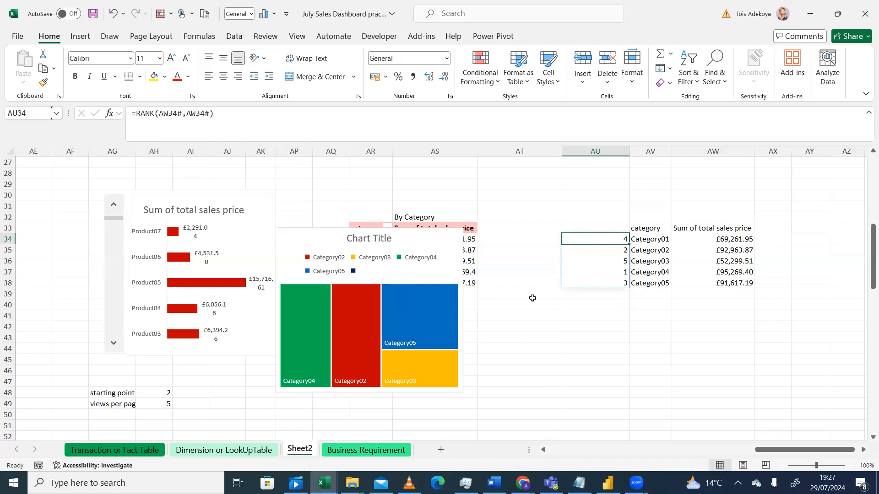
pyautogui.click(605, 336)
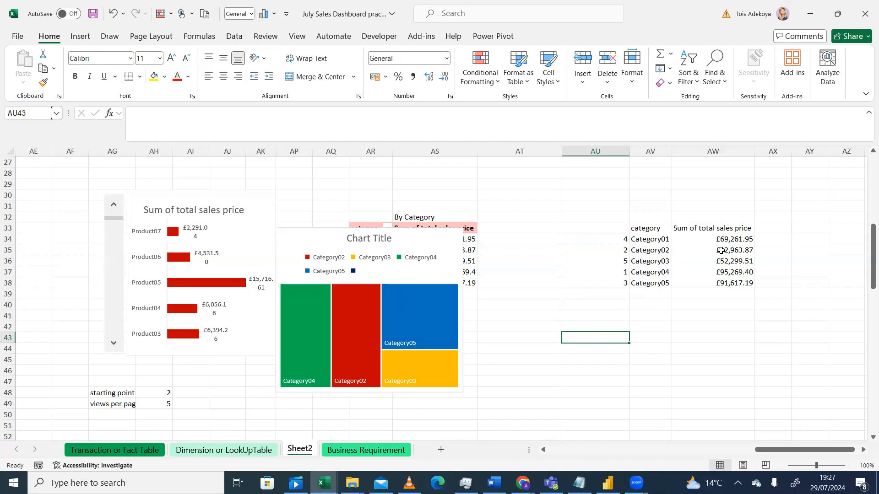
# - Enter the label TOP CATEGORY in AW30, above the category sales range
pyautogui.moveTo(766, 445); pyautogui.dragTo(787, 447)
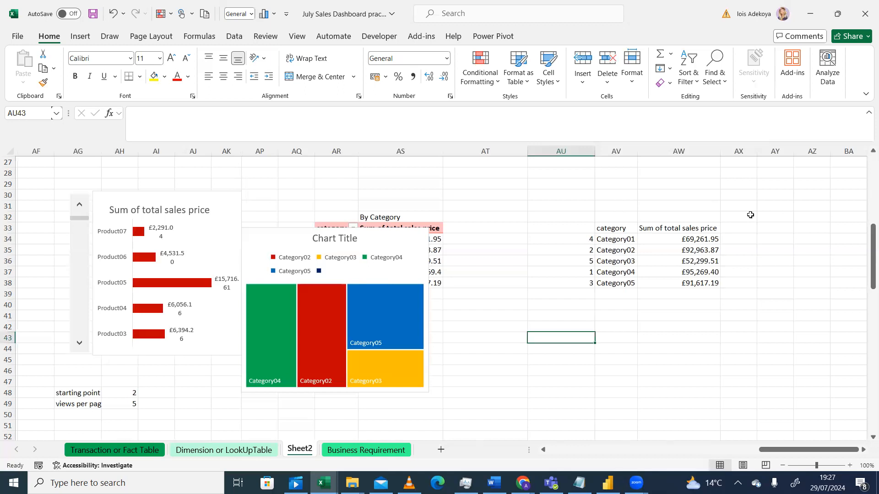
pyautogui.click(674, 193)
pyautogui.doubleClick(674, 194)
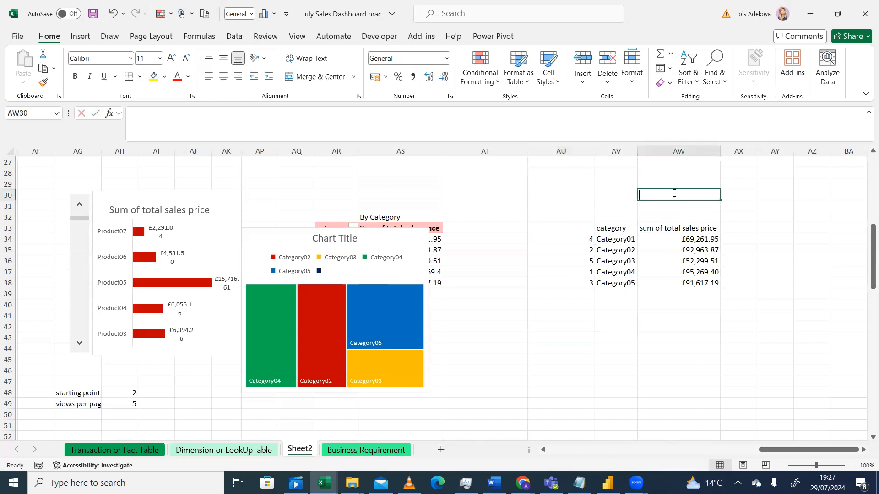
pyautogui.write('TOP CATE')
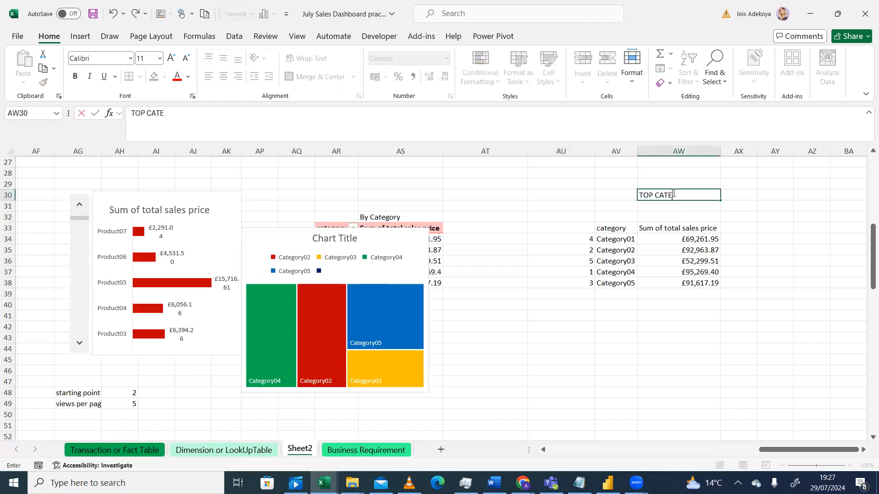
pyautogui.write('GORY')
pyautogui.click(735, 194)
# - Add the heading RANK in AU33 above the spilled category ranks
pyautogui.click(563, 223)
pyautogui.write('RANK')
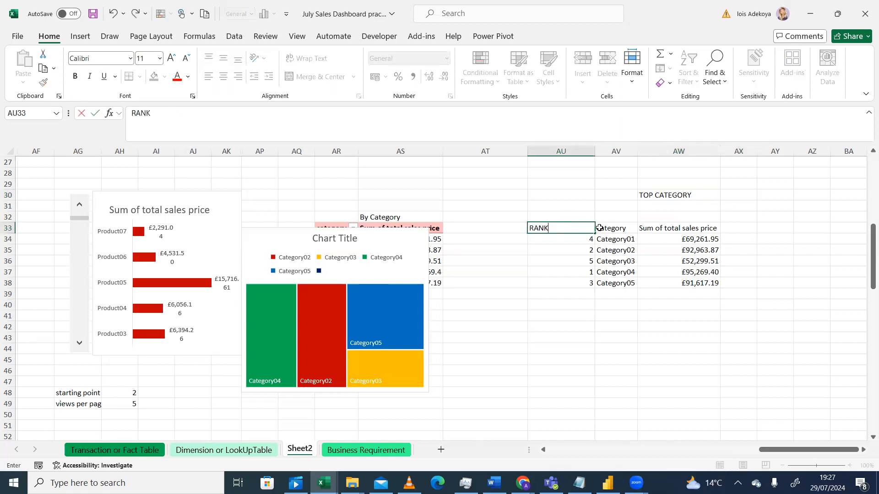
pyautogui.click(514, 294)
# - Begin a formula in AX30, beside the TOP CATEGORY label
pyautogui.click(730, 195)
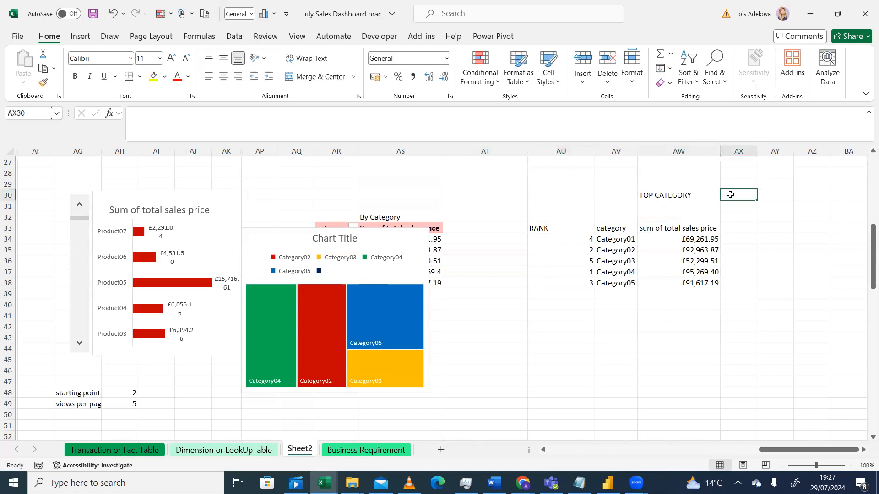
pyautogui.write('=')
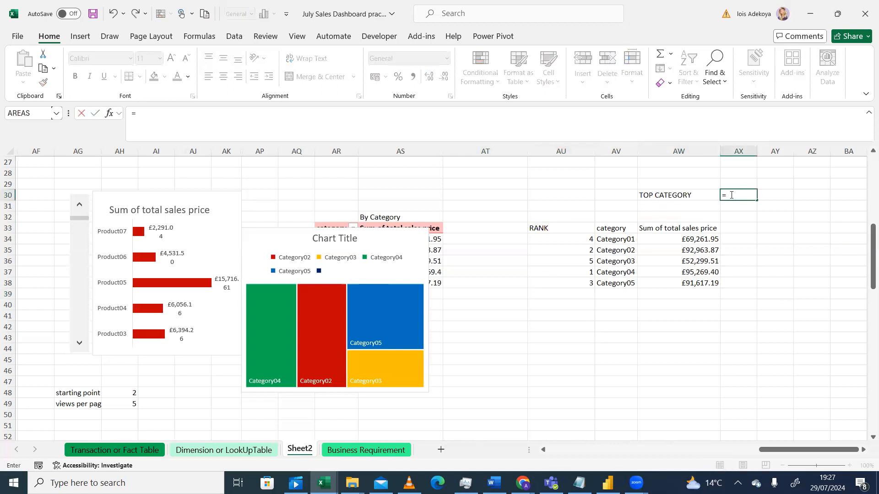
pyautogui.write('VLO')
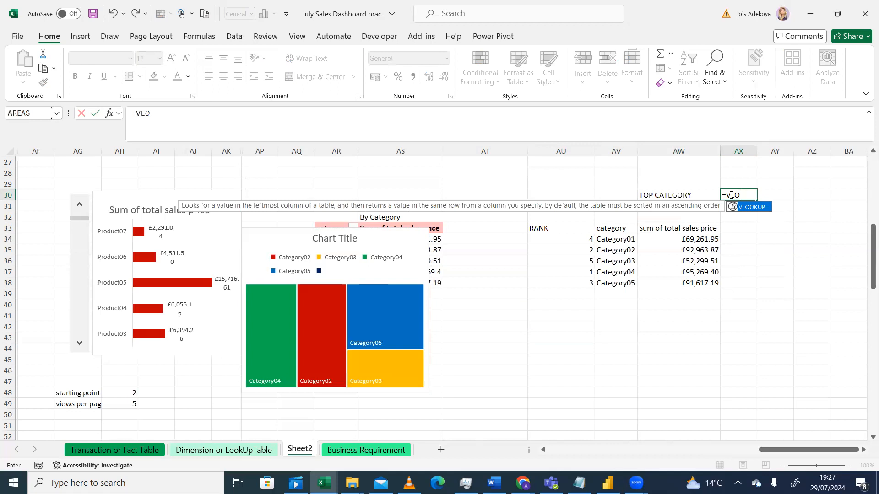
pyautogui.press('Tab')
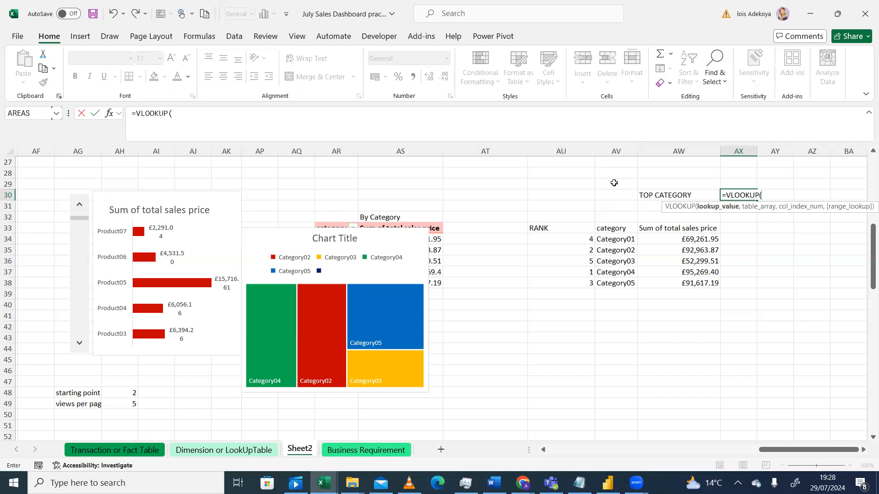
pyautogui.press('BackSpace')
pyautogui.press('BackSpace')
pyautogui.press('BackSpace')
pyautogui.press('BackSpace')
pyautogui.press('BackSpace')
pyautogui.press('BackSpace')
pyautogui.press('BackSpace')
pyautogui.press('BackSpace')
pyautogui.press('BackSpace')
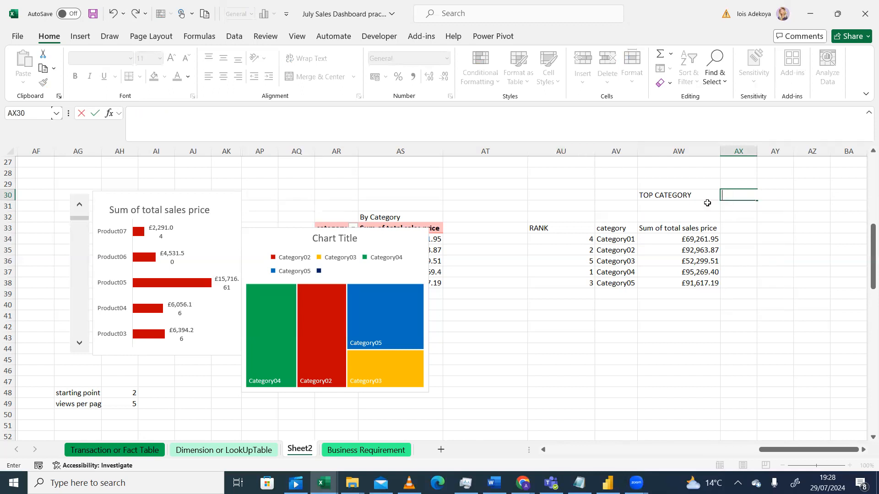
# - Remove the TOP CATEGORY label from AW30, re-enter it in AY34 and fit column AY to the text
pyautogui.click(685, 194)
pyautogui.press('Delete')
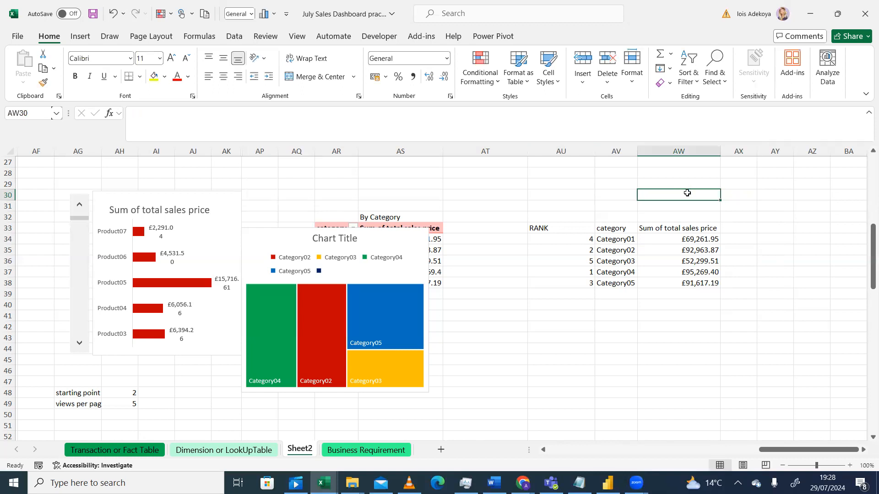
pyautogui.click(773, 244)
pyautogui.rightClick(773, 246)
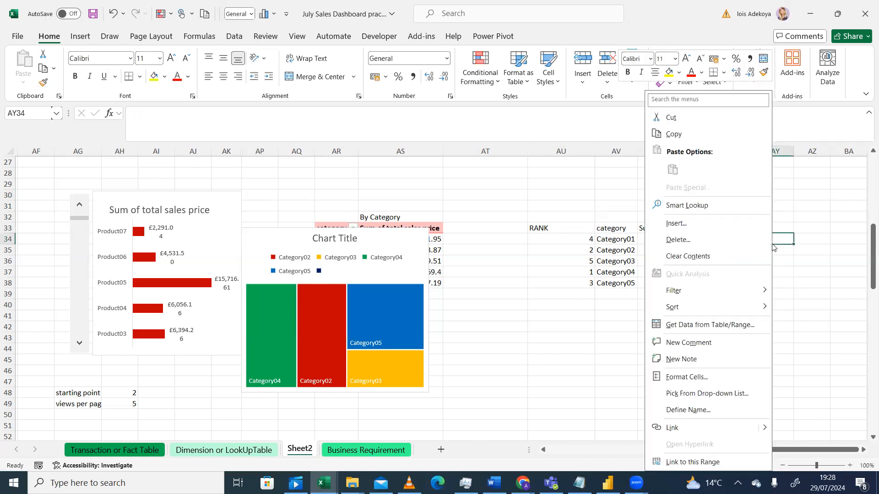
pyautogui.write('tOP CATEGORY')
pyautogui.click(768, 239)
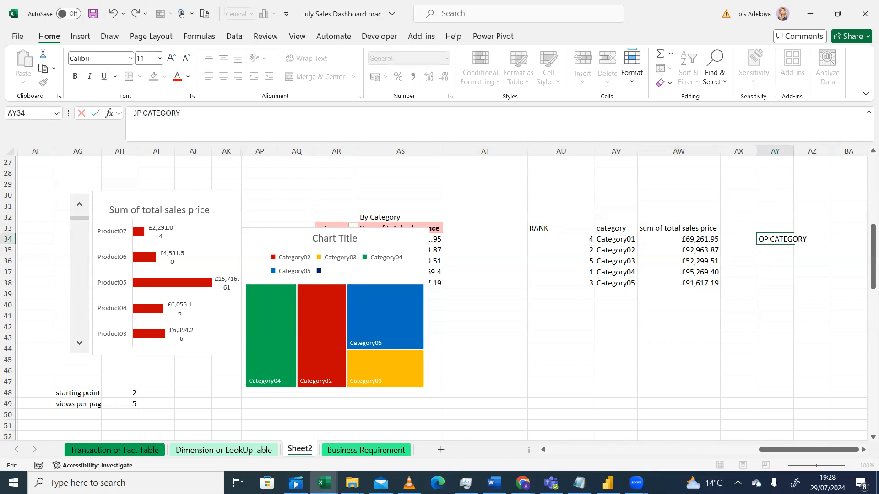
pyautogui.write('T')
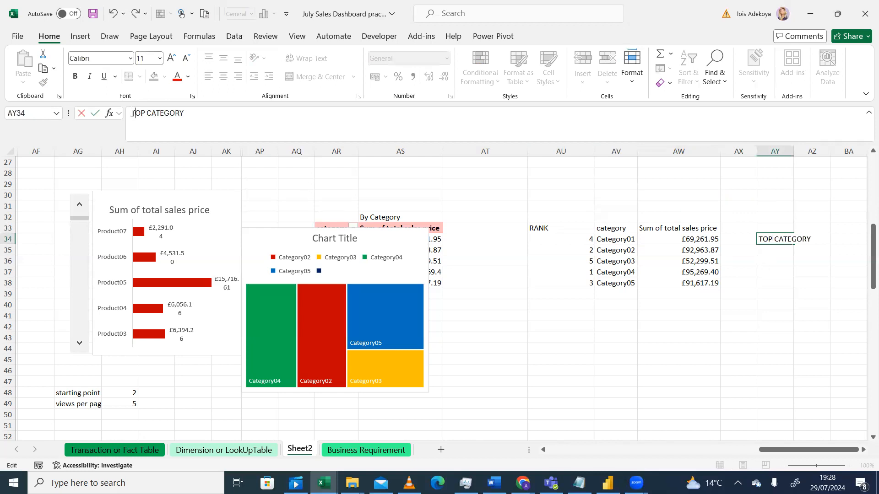
pyautogui.click(778, 272)
pyautogui.doubleClick(793, 151)
# - Try to look up the top-ranked category in AZ34 with =VLOOKUP(AU:AW,AU37,2,0)
pyautogui.click(832, 239)
pyautogui.write('=VLO')
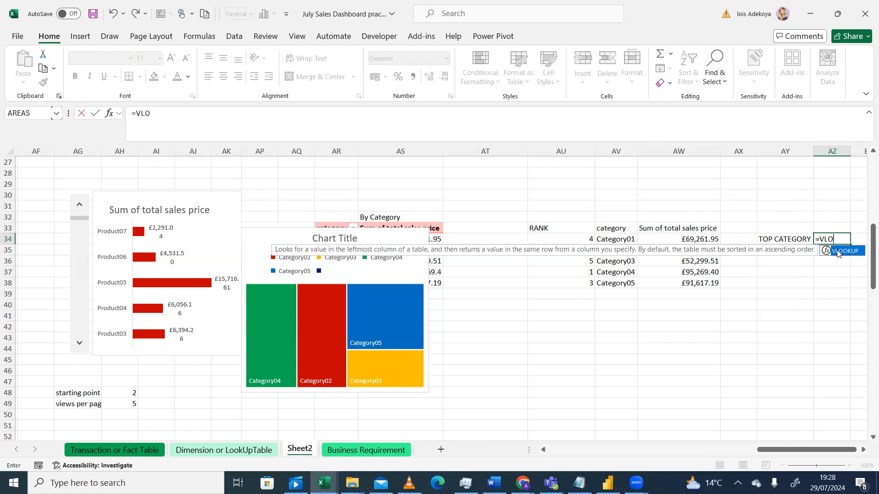
pyautogui.doubleClick(838, 252)
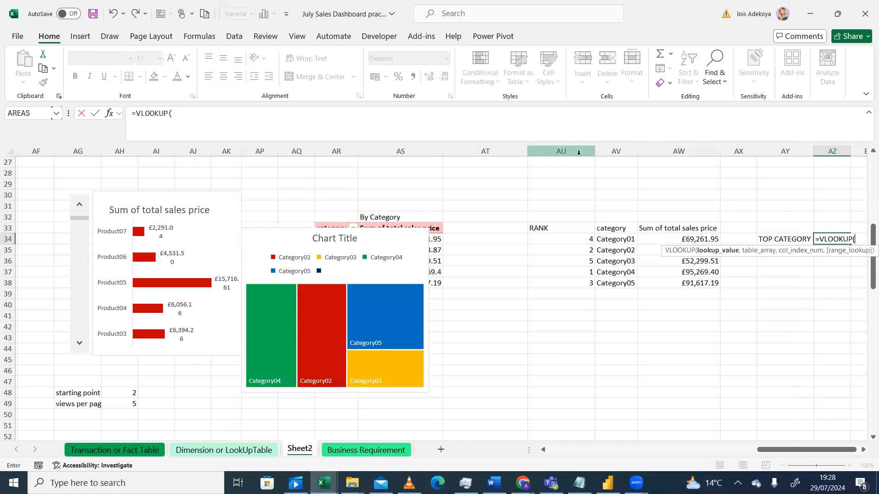
pyautogui.moveTo(576, 152); pyautogui.dragTo(685, 167)
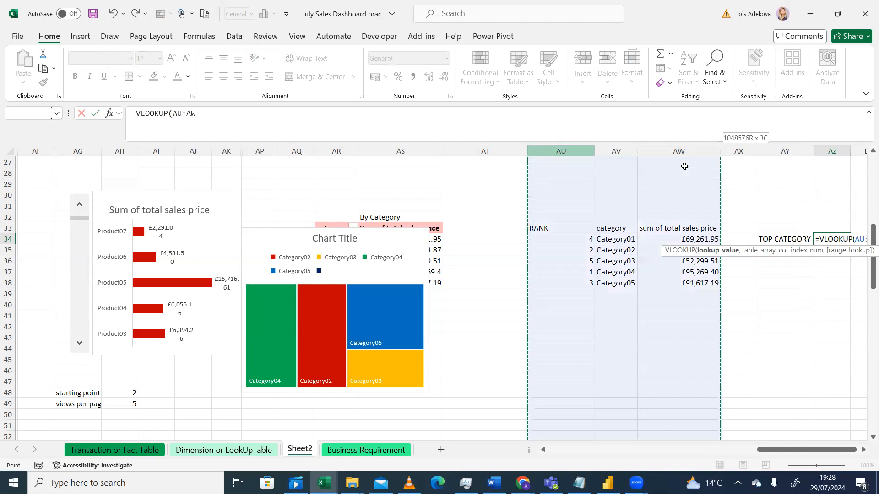
pyautogui.write(',')
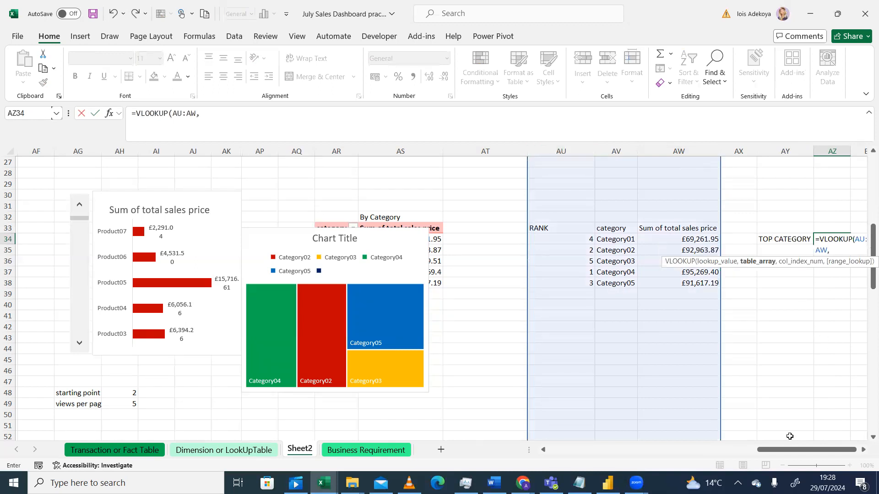
pyautogui.moveTo(799, 449); pyautogui.dragTo(801, 449)
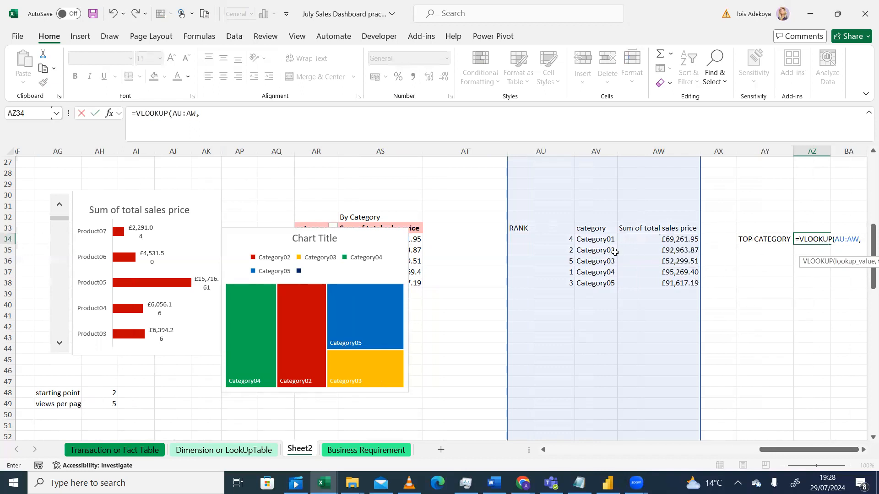
pyautogui.click(559, 272)
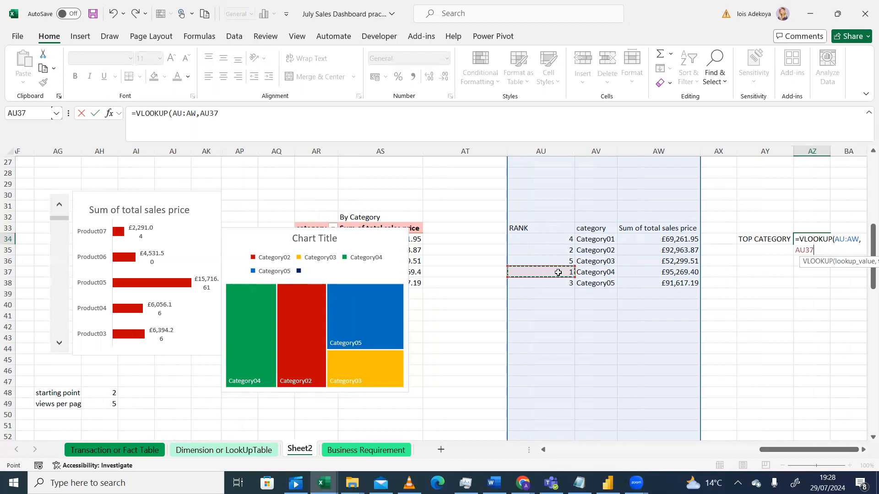
pyautogui.write(',')
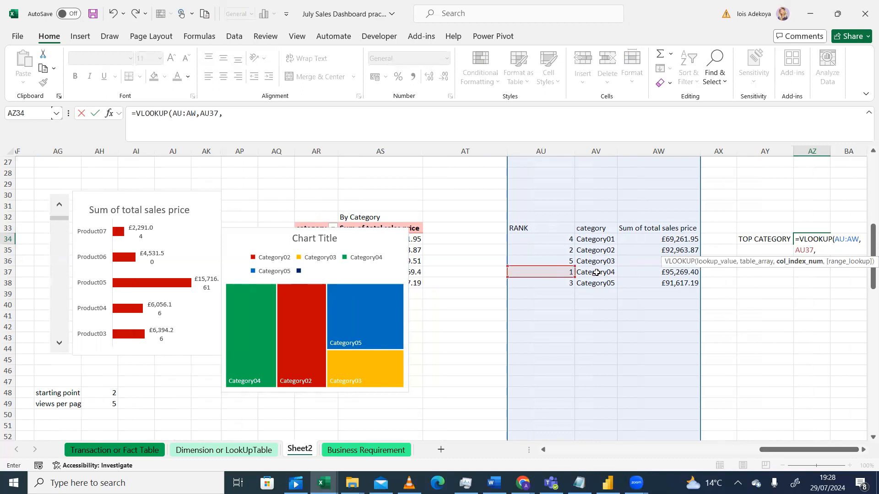
pyautogui.write('2,')
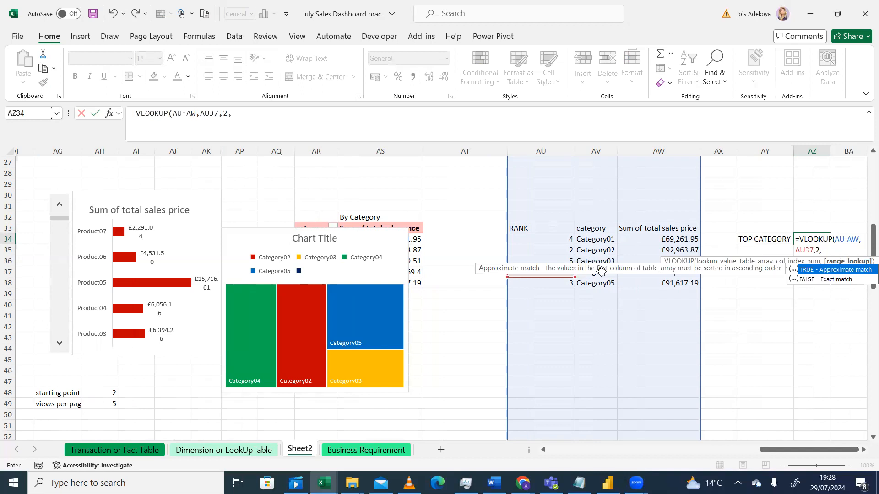
pyautogui.write('0)')
pyautogui.hotkey('ctrl', 'Return')
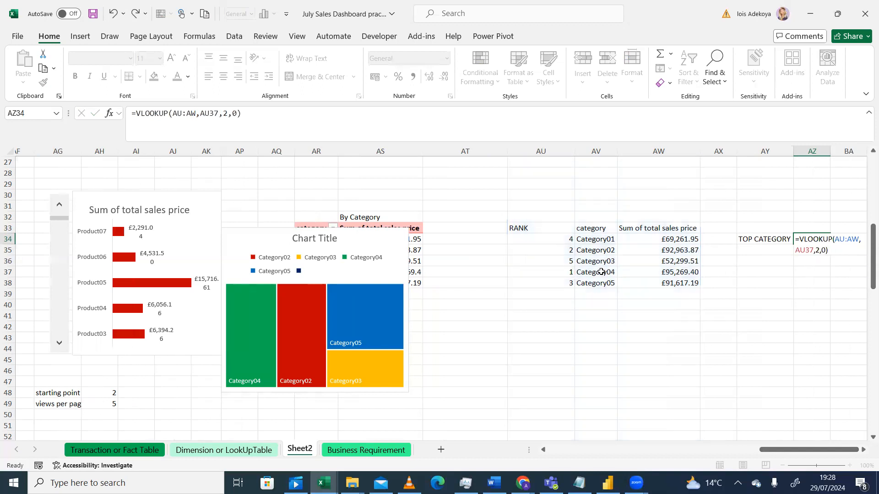
pyautogui.moveTo(789, 269); pyautogui.dragTo(792, 263)
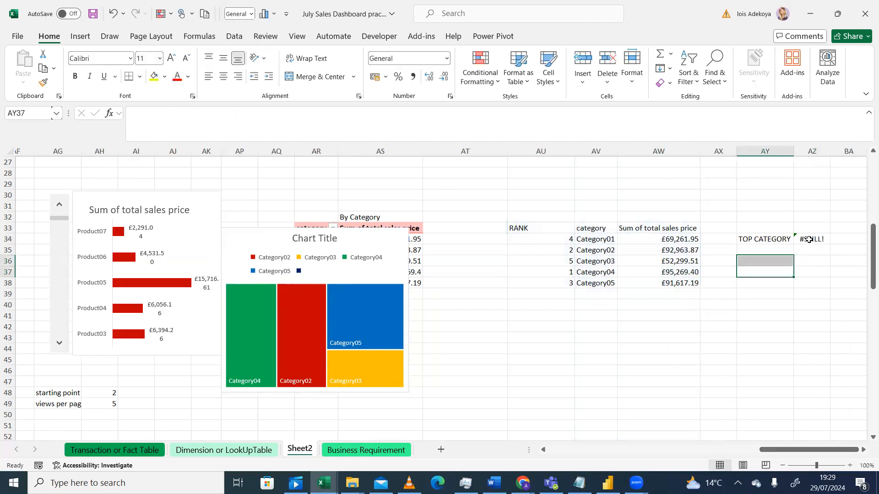
pyautogui.click(809, 240)
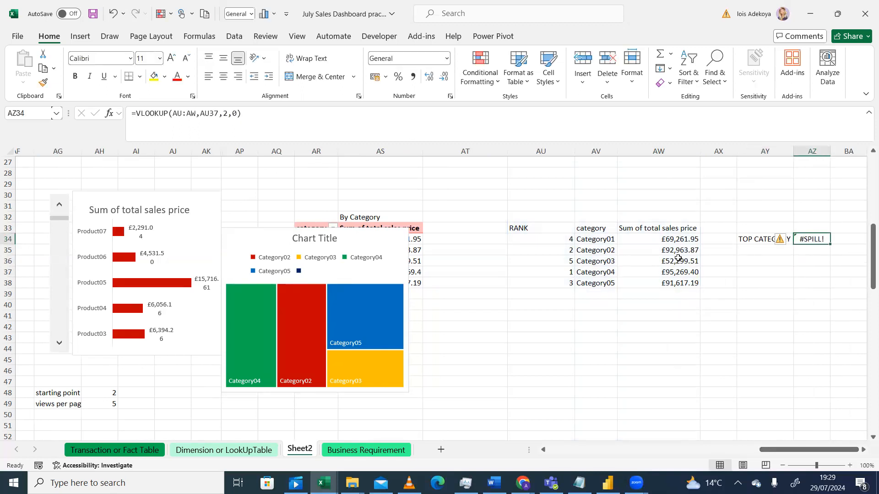
pyautogui.click(864, 450)
pyautogui.click(723, 306)
pyautogui.click(733, 240)
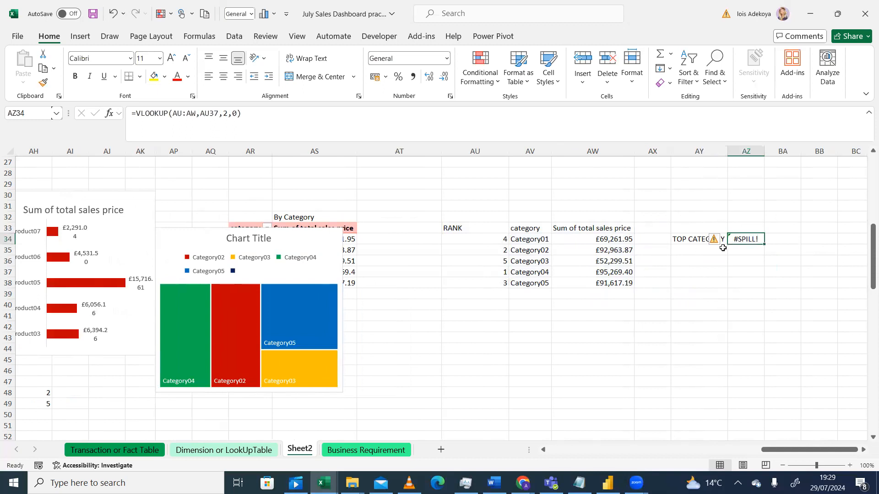
# - Clear the RANK header in AU33 and enter =VLOOKUP(AU37,AU:AW,2,0) in AZ34 beside the TOP CATEGORY label
pyautogui.click(463, 227)
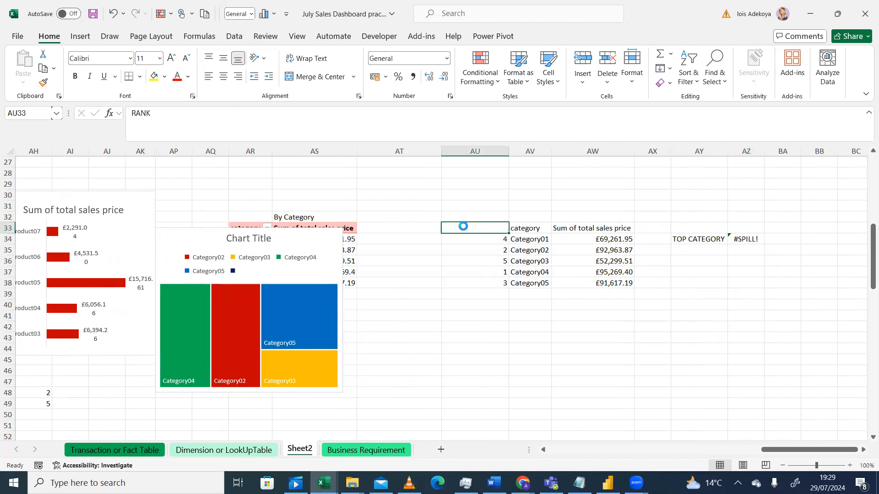
pyautogui.click(746, 240)
pyautogui.write('=VL')
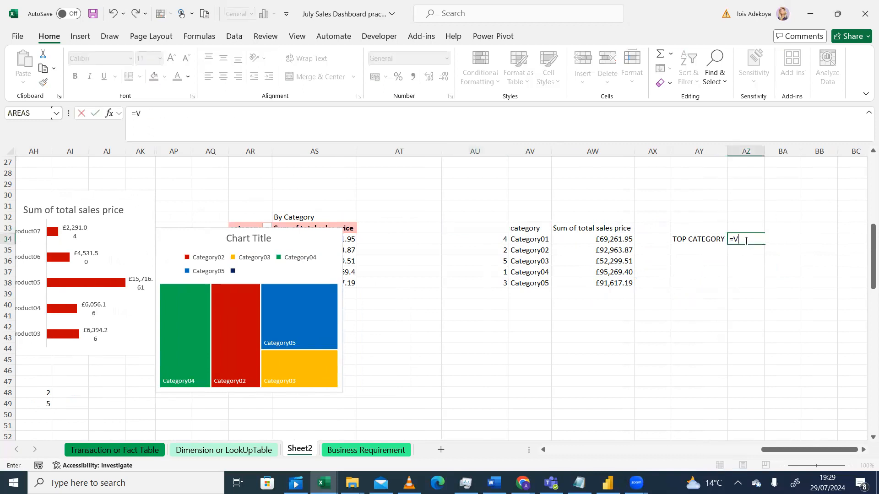
pyautogui.press('Tab')
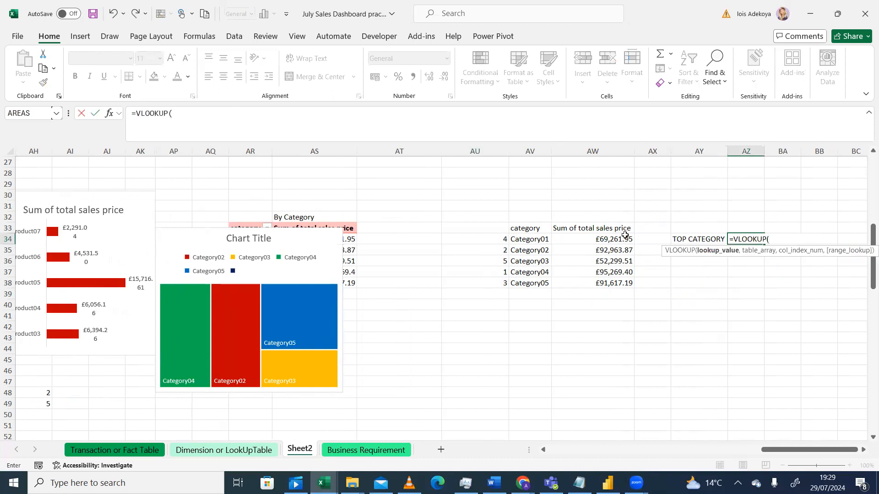
pyautogui.click(496, 272)
pyautogui.write(',')
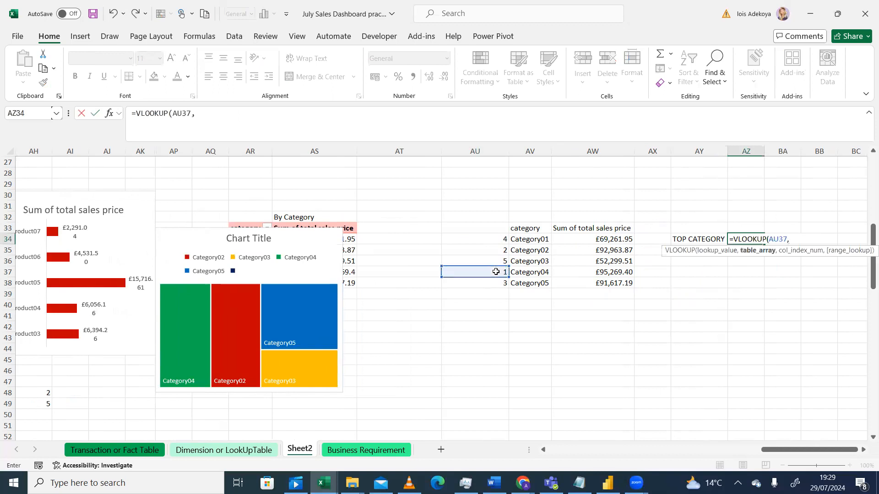
pyautogui.moveTo(485, 151); pyautogui.dragTo(579, 154)
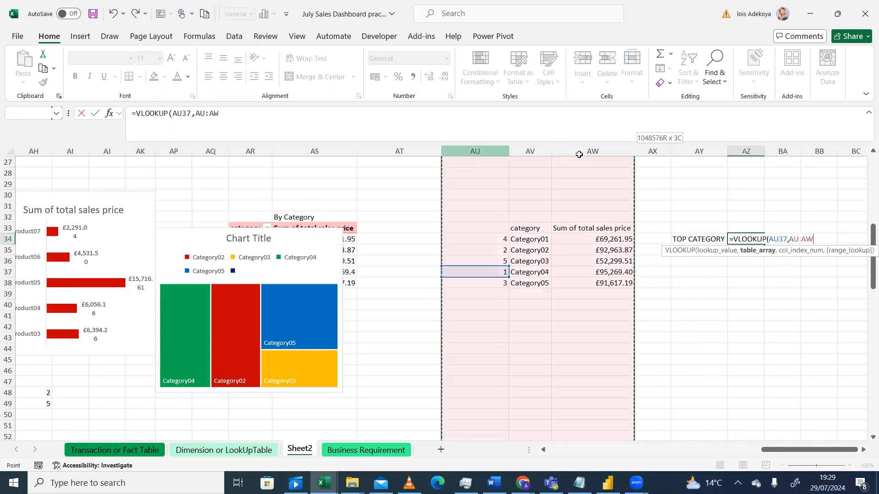
pyautogui.write(',')
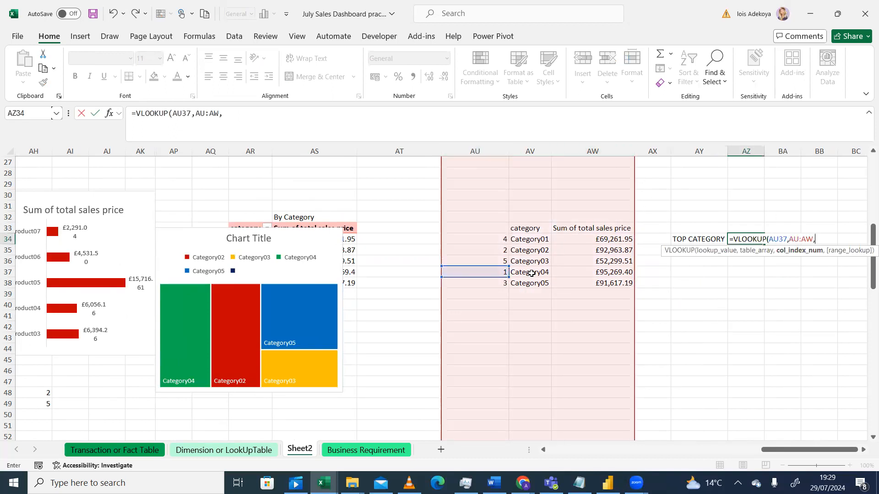
pyautogui.write('2,')
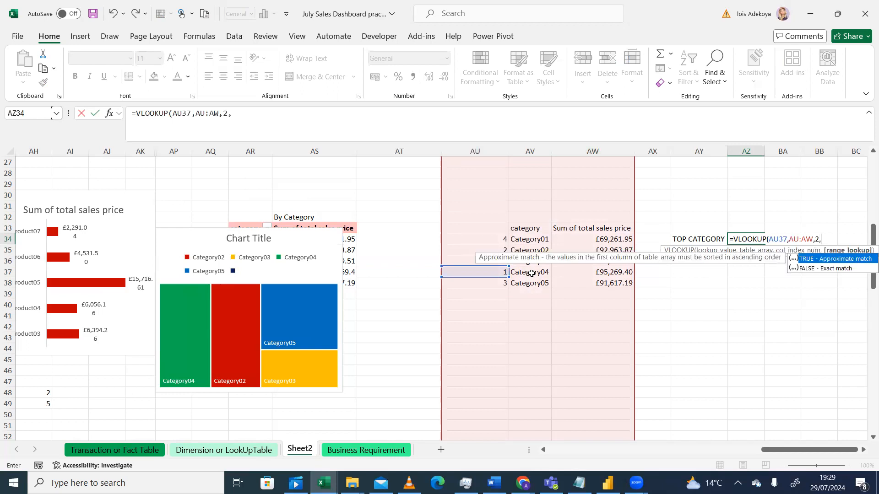
pyautogui.write('0)')
pyautogui.press('Return')
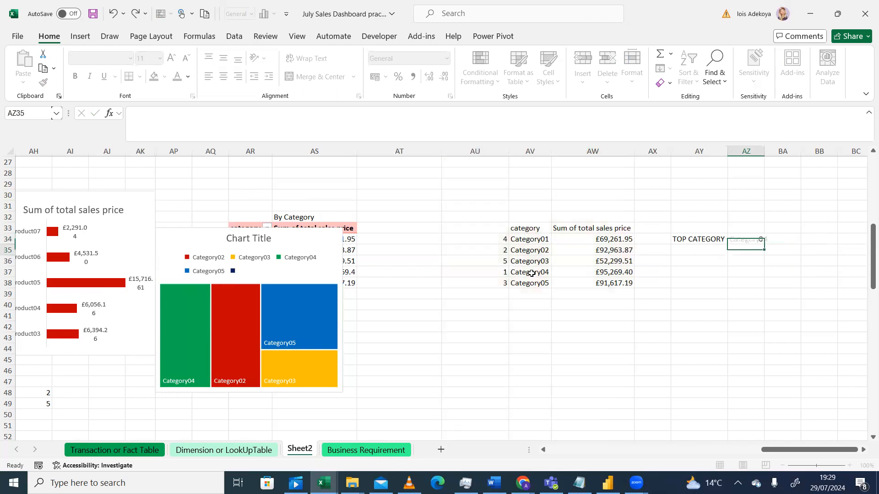
# - Widen column AZ slightly and enter the label SALES VALUE in AY35 under TOP CATEGORY
pyautogui.moveTo(764, 152); pyautogui.dragTo(779, 151)
pyautogui.click(747, 240)
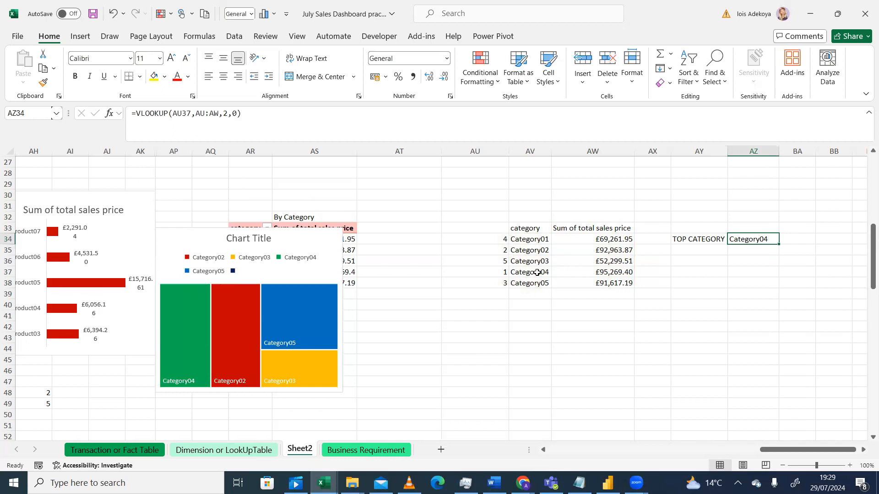
pyautogui.click(687, 248)
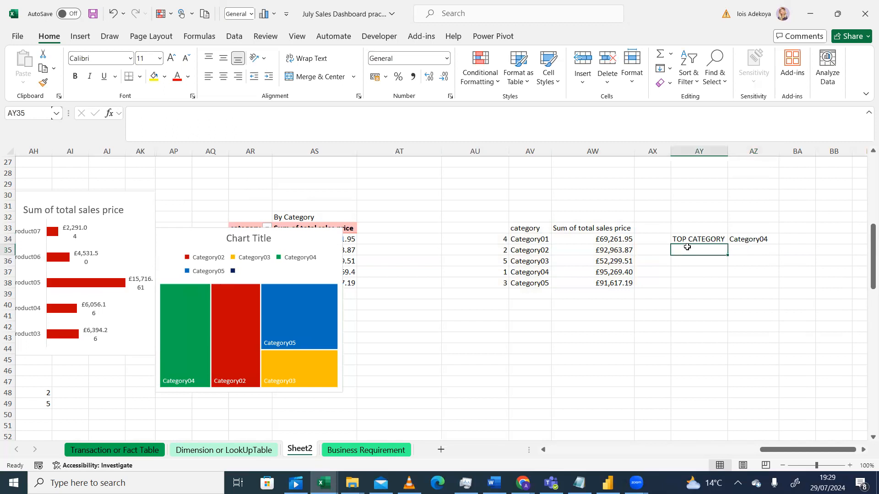
pyautogui.write('SALES')
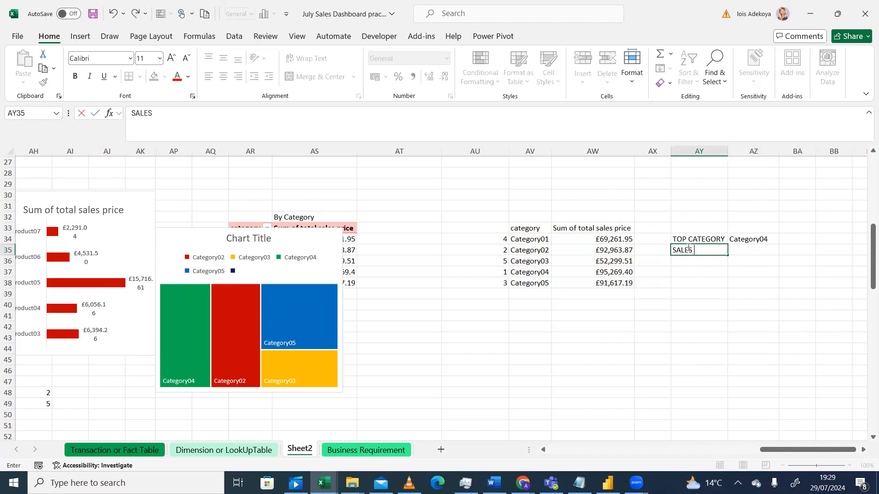
pyautogui.write(' VALUE')
# - Copy the VLOOKUP formula text from AZ34 into AZ35 beside SALES VALUE, keeping its references unchanged
pyautogui.click(752, 241)
pyautogui.moveTo(241, 115); pyautogui.dragTo(132, 111)
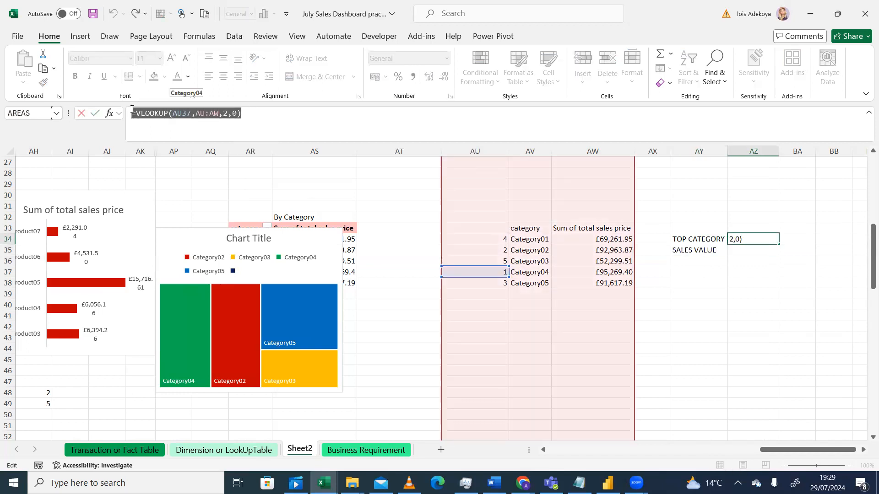
pyautogui.write('=')
pyautogui.click(738, 248)
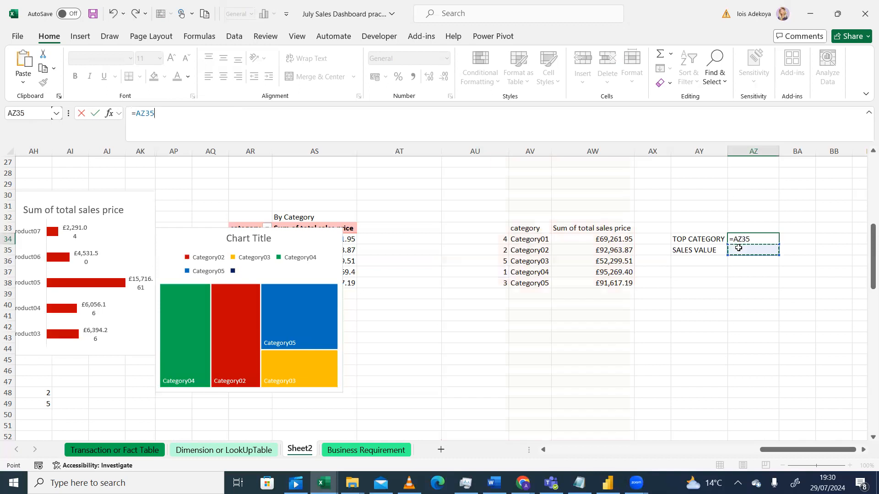
pyautogui.hotkey('ctrl', 'v')
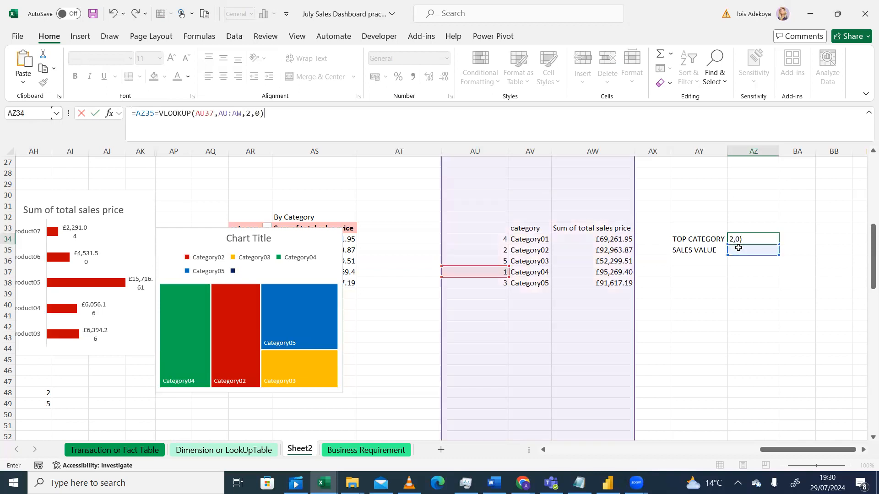
pyautogui.press('Escape')
pyautogui.click(738, 251)
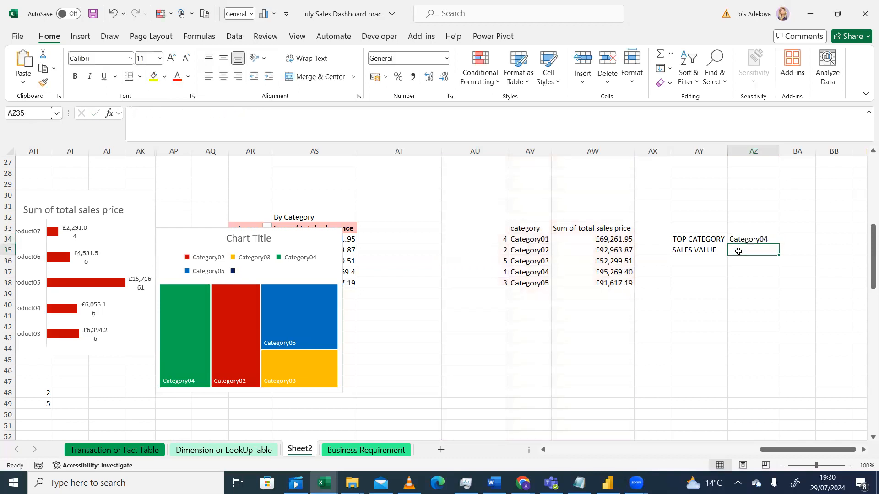
pyautogui.hotkey('ctrl', 'v')
pyautogui.click(749, 269)
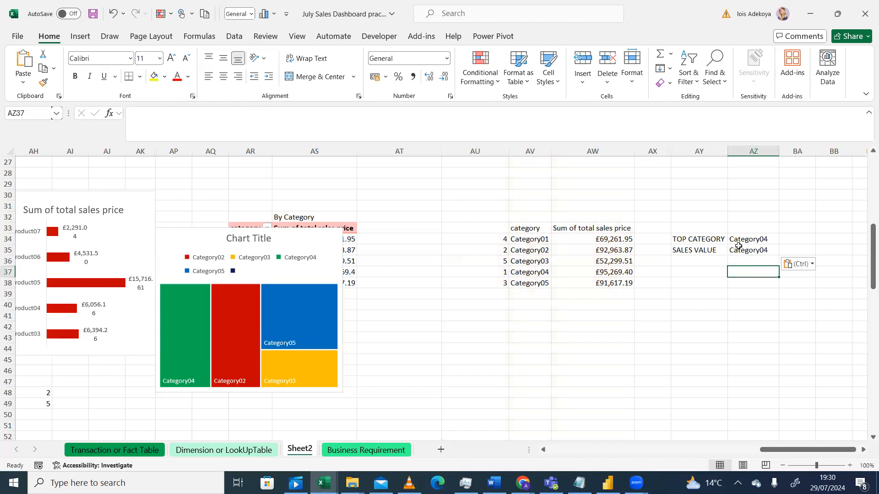
# - Change the column index in the SALES VALUE formula in AZ35 to 3, giving =VLOOKUP(AU37,AU:AW,3,0)
pyautogui.click(738, 249)
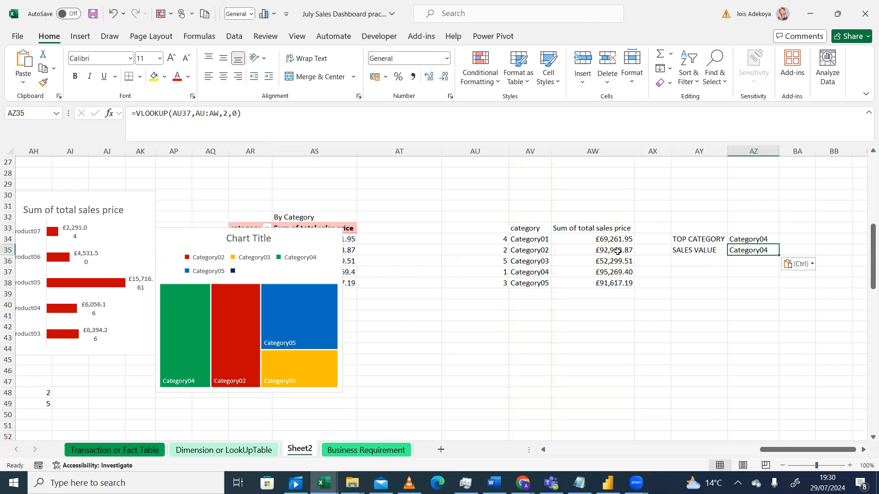
pyautogui.click(747, 240)
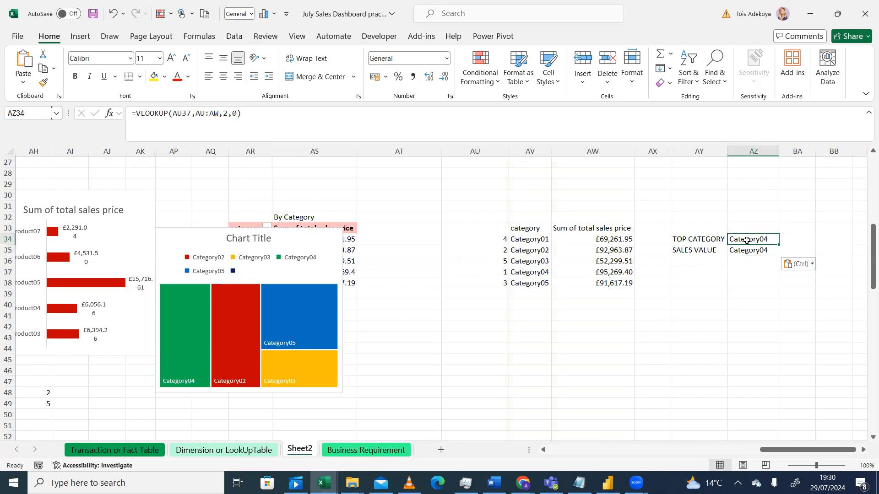
pyautogui.click(746, 250)
pyautogui.click(751, 239)
pyautogui.click(732, 250)
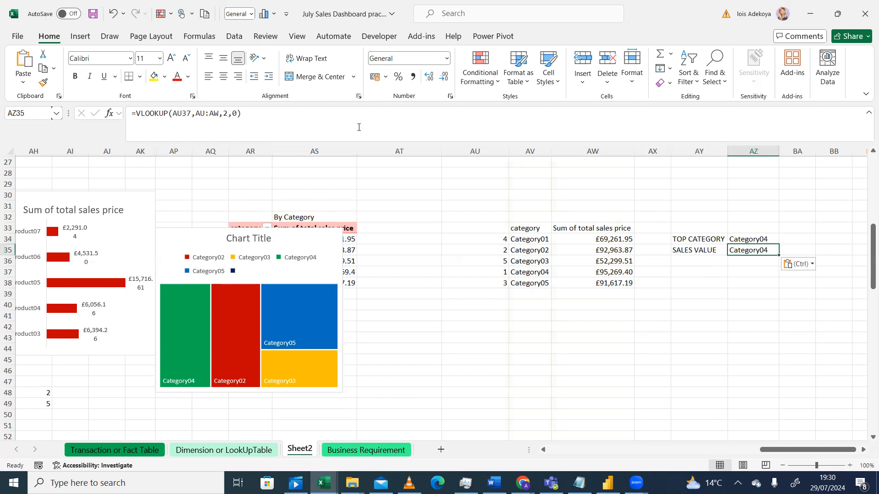
pyautogui.click(227, 113)
pyautogui.press('BackSpace')
pyautogui.write('3')
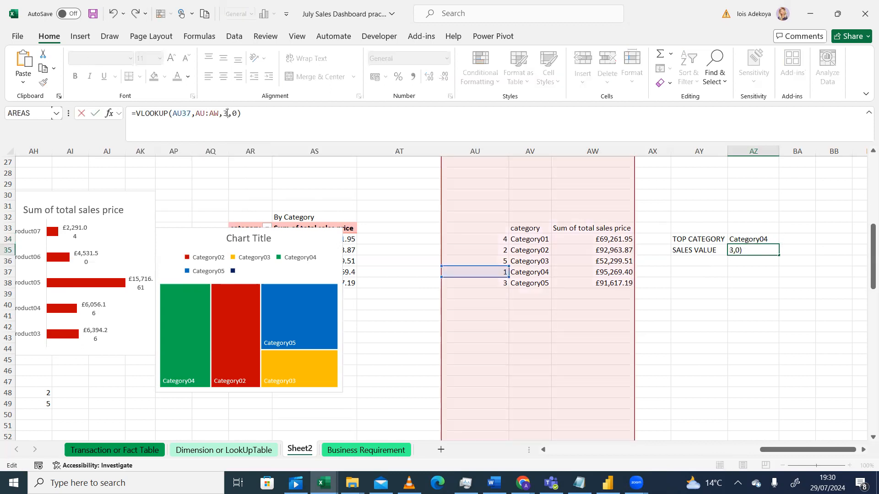
pyautogui.press('Return')
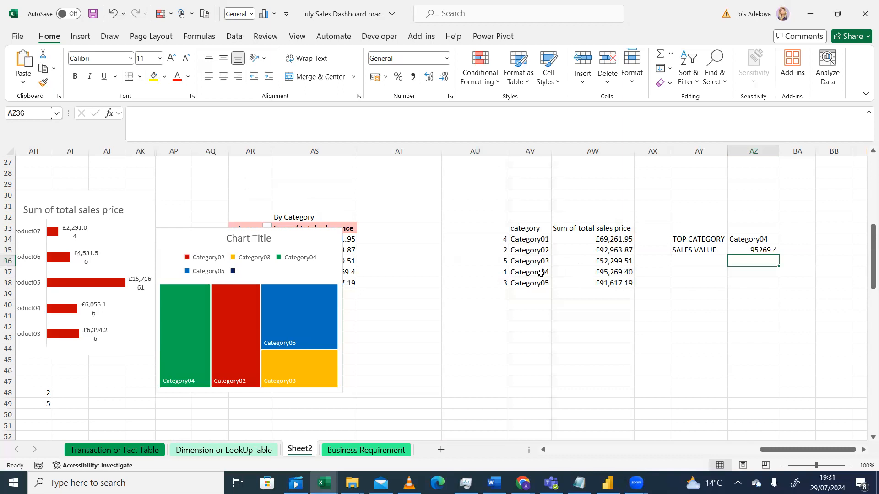
# - Copy the currency formatting from AW34 onto the SALES VALUE result in AZ35 with Format Painter
pyautogui.click(761, 251)
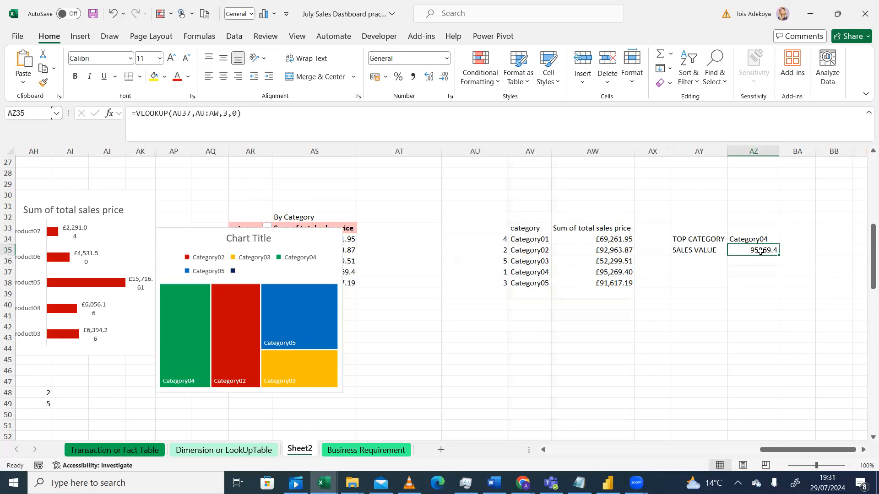
pyautogui.click(600, 239)
pyautogui.click(43, 82)
pyautogui.click(751, 250)
pyautogui.click(762, 293)
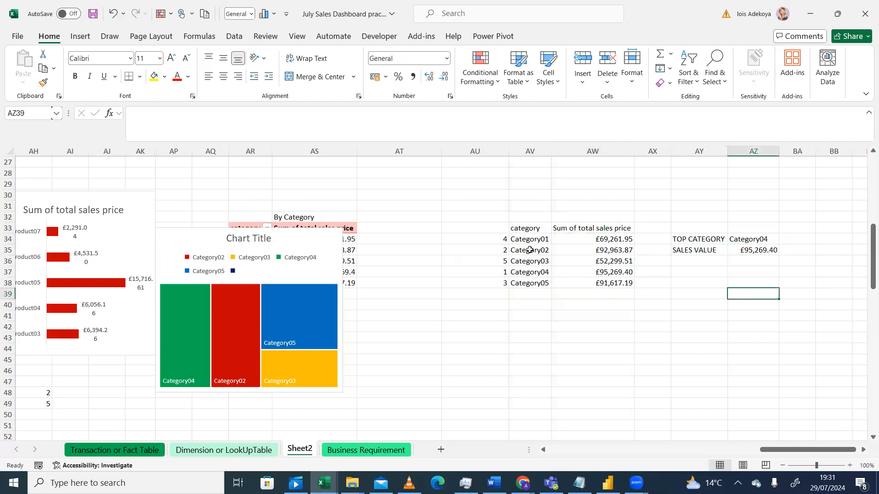
# - Move the treemap chart off the category tables and place it below the TOP CATEGORY and SALES VALUE lookups
pyautogui.moveTo(304, 232); pyautogui.dragTo(233, 311)
pyautogui.moveTo(252, 281); pyautogui.dragTo(253, 281)
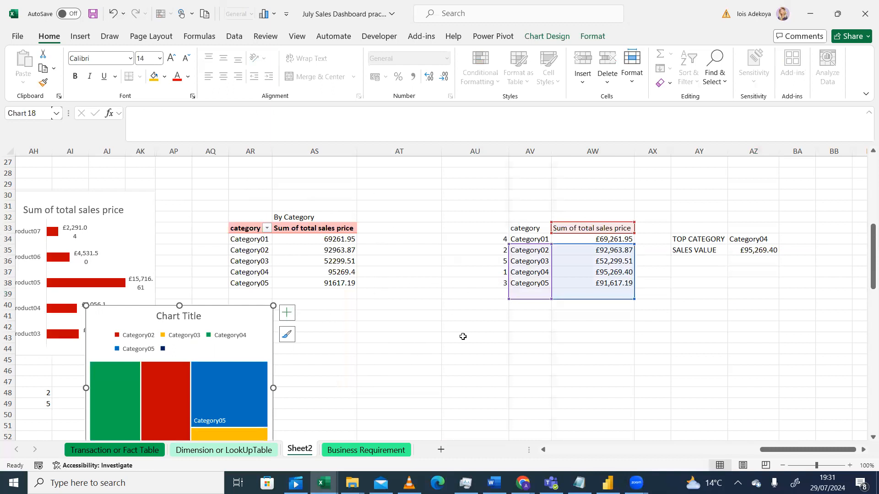
pyautogui.moveTo(232, 318)
pyautogui.mouseDown()
pyautogui.moveTo(286, 218)
pyautogui.moveTo(466, 324)
pyautogui.moveTo(445, 245)
pyautogui.moveTo(508, 299)
pyautogui.mouseUp()
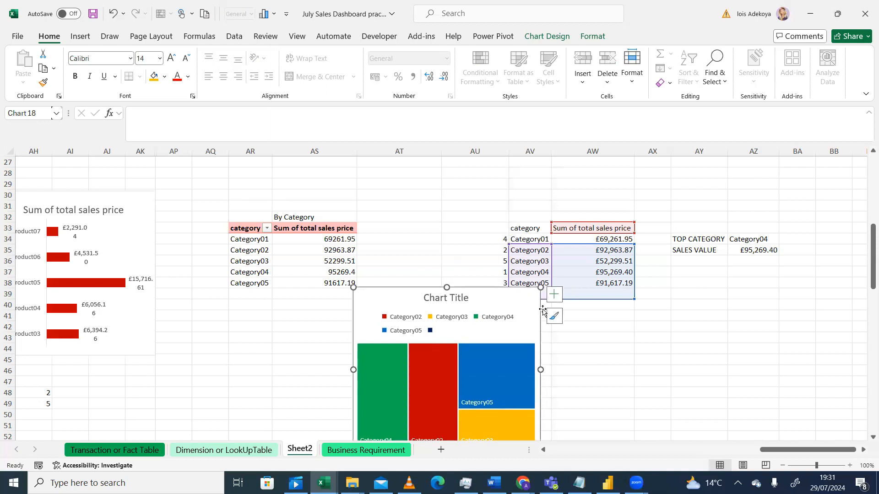
pyautogui.moveTo(497, 302); pyautogui.dragTo(475, 215)
pyautogui.hotkey('ctrl', 'z')
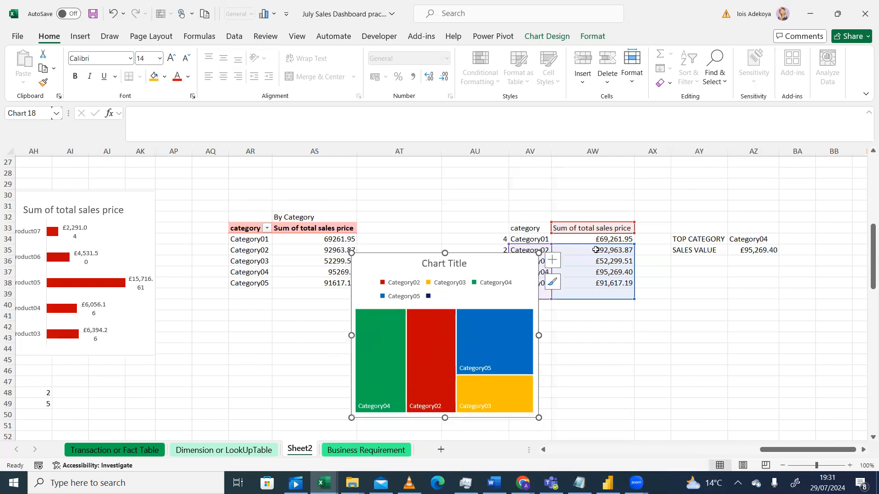
pyautogui.moveTo(403, 270)
pyautogui.mouseDown()
pyautogui.moveTo(626, 326)
pyautogui.moveTo(709, 276)
pyautogui.mouseUp()
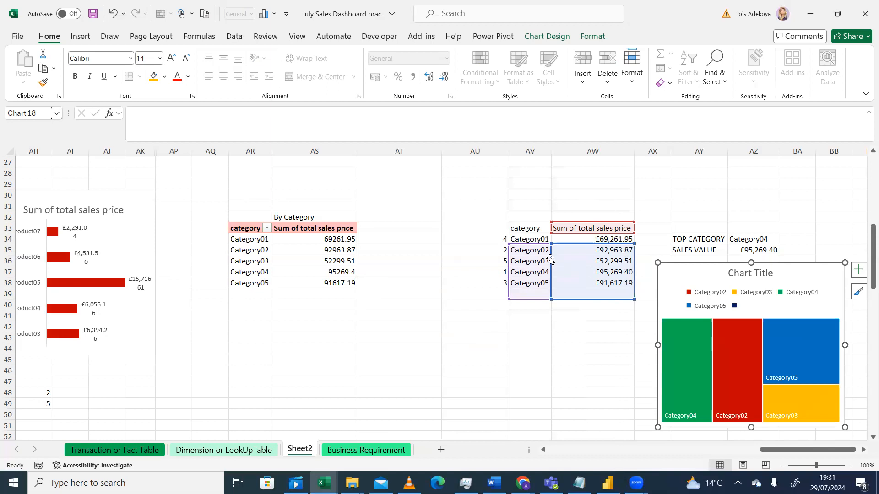
pyautogui.click(502, 327)
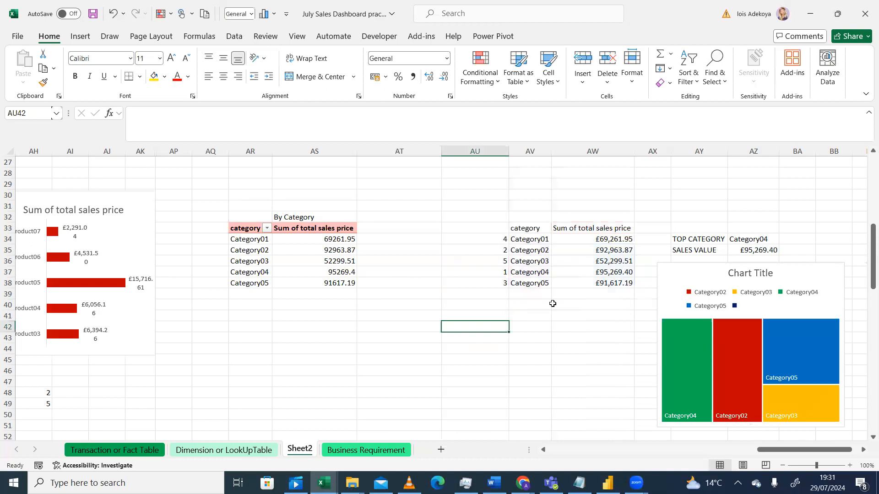
# - Examine which cells the treemap references and the formula behind the category list in AV34
pyautogui.click(687, 277)
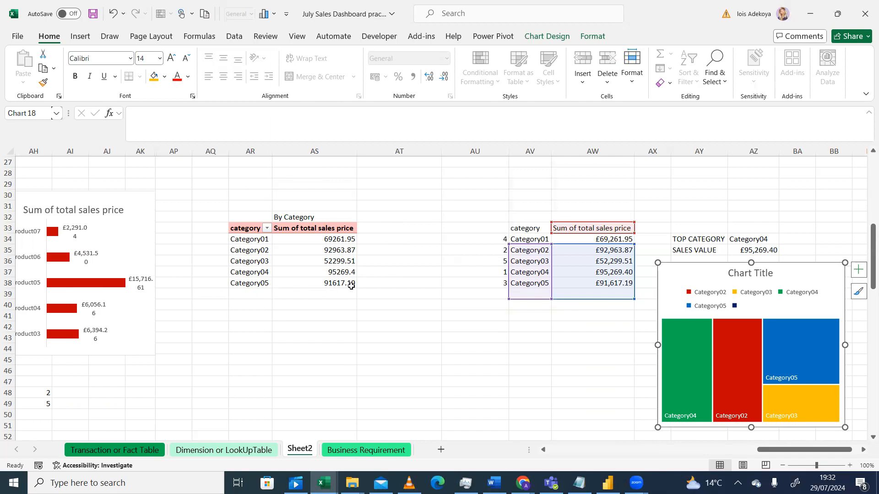
pyautogui.moveTo(315, 279); pyautogui.dragTo(663, 227)
pyautogui.click(566, 342)
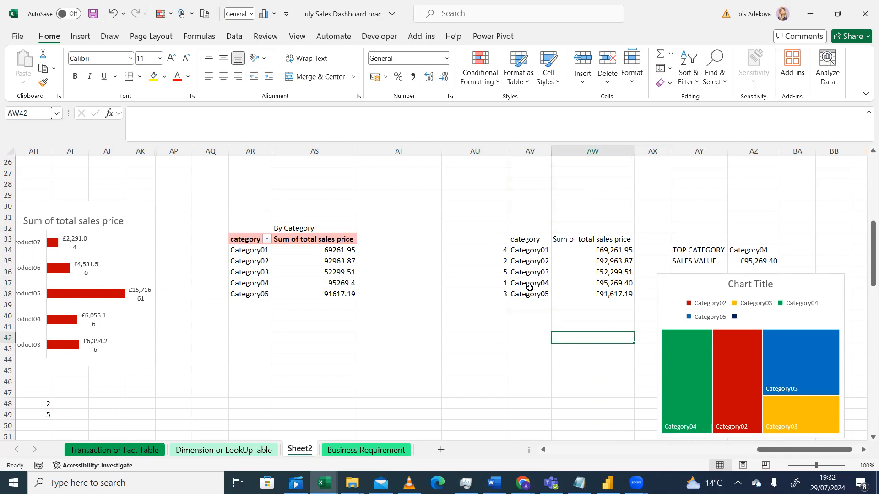
pyautogui.click(526, 253)
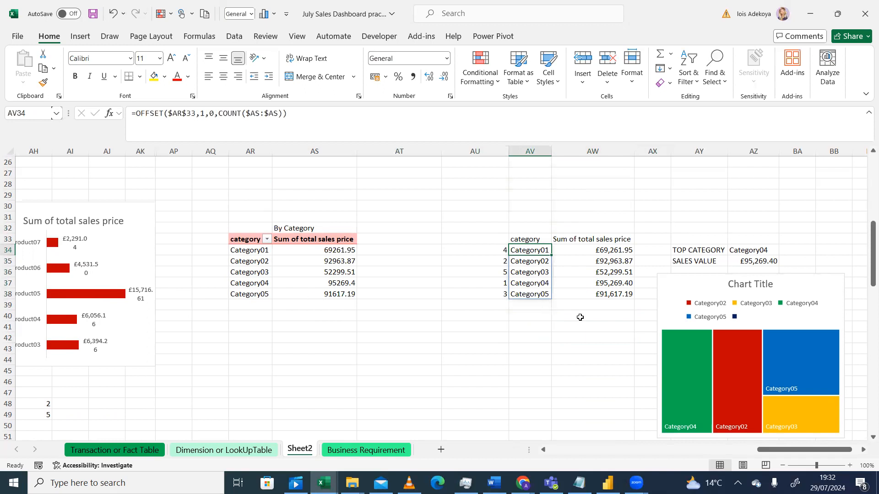
# - Move the treemap between the category tables and review its source data range, series name and series values without changing them
pyautogui.moveTo(666, 289); pyautogui.dragTo(421, 221)
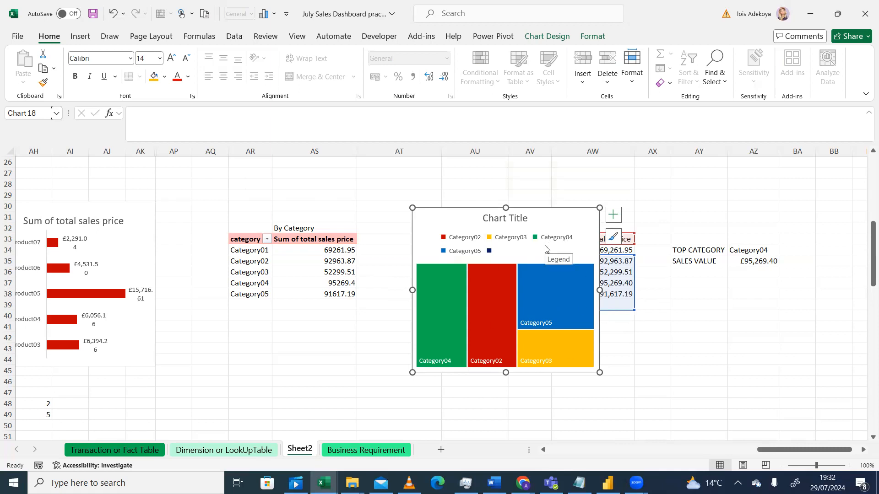
pyautogui.moveTo(526, 282)
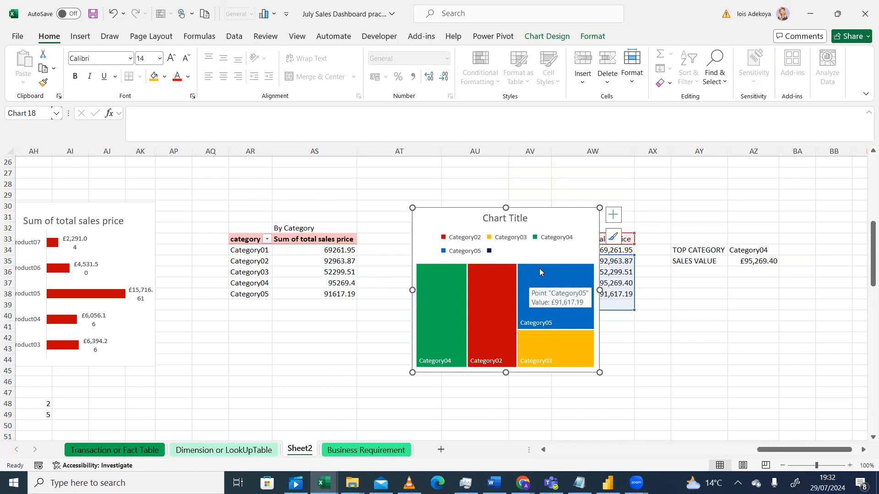
pyautogui.click(536, 296)
pyautogui.moveTo(537, 297)
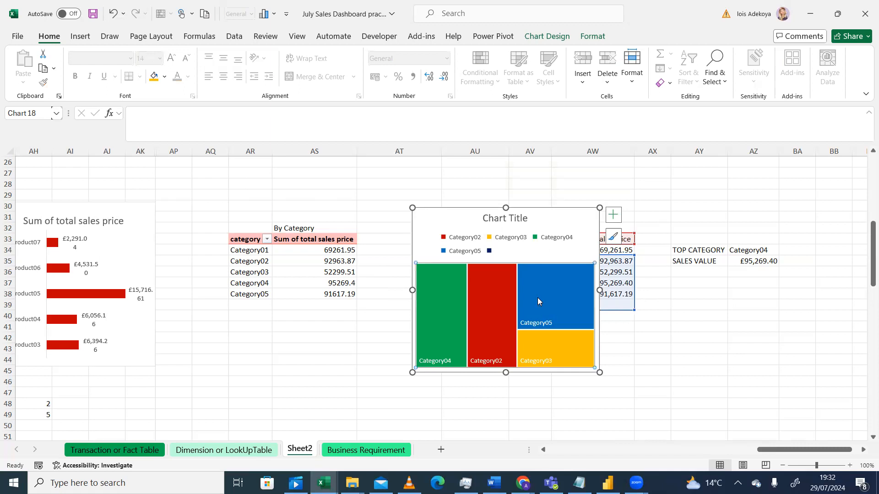
pyautogui.rightClick(537, 298)
pyautogui.click(567, 357)
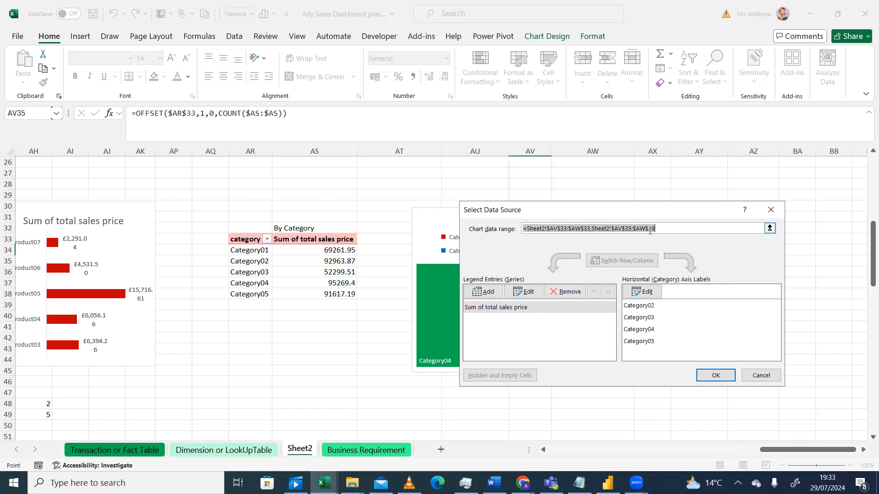
pyautogui.click(522, 292)
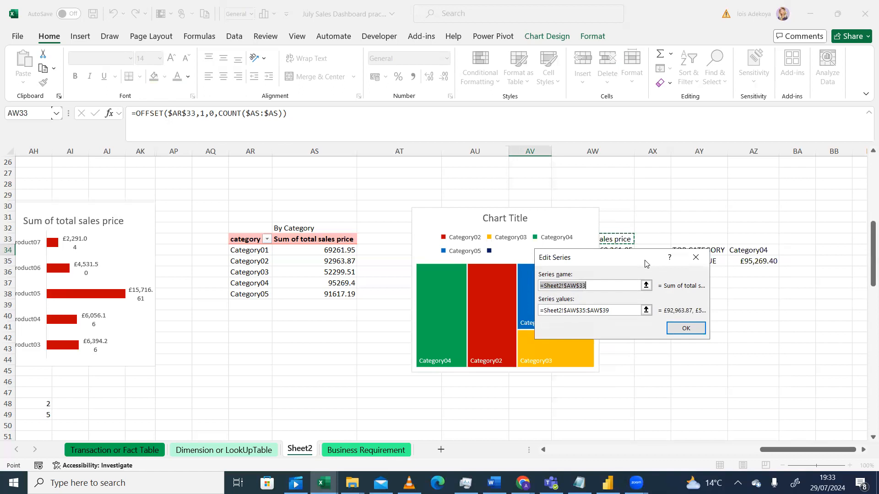
pyautogui.moveTo(645, 264); pyautogui.dragTo(395, 316)
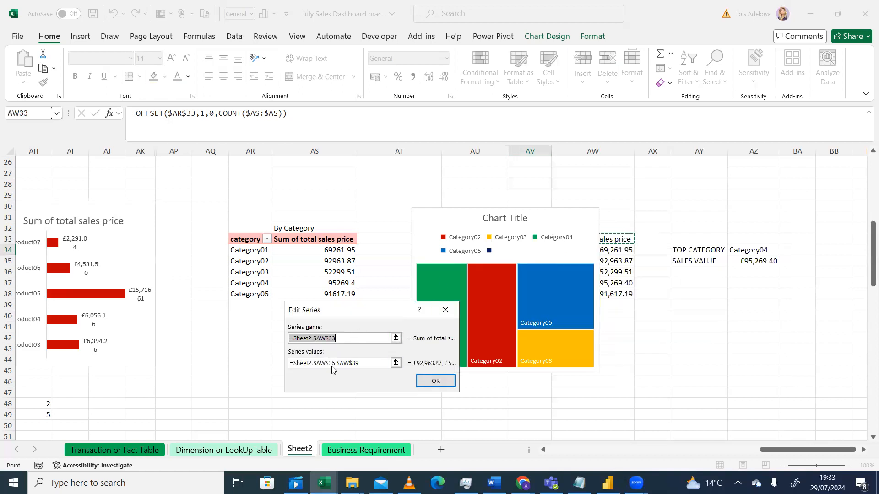
pyautogui.click(443, 304)
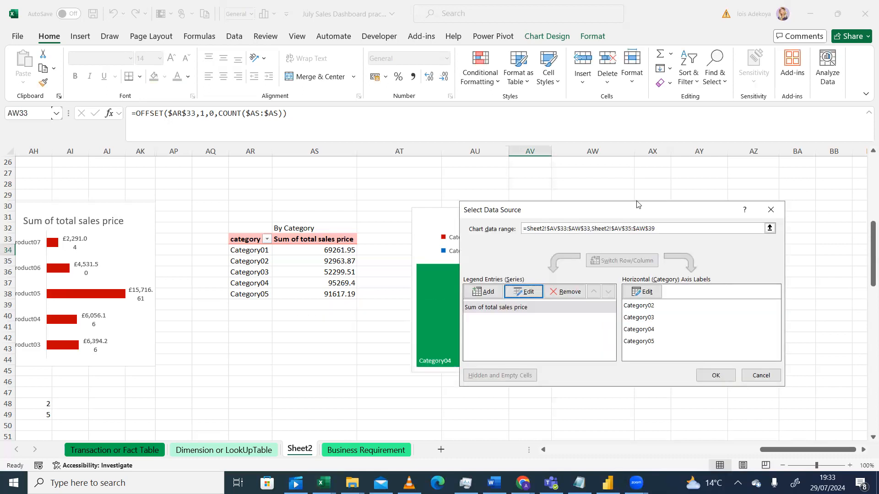
pyautogui.click(771, 210)
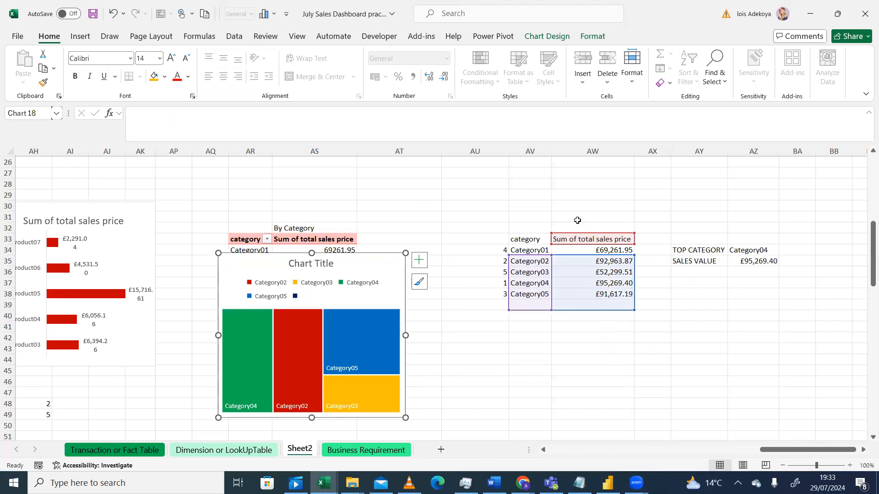
# - Shift the treemap again and recheck the cell references of its Sum of total sales price series in the source data settings
pyautogui.moveTo(350, 265)
pyautogui.mouseDown()
pyautogui.moveTo(463, 221)
pyautogui.moveTo(492, 228)
pyautogui.mouseUp()
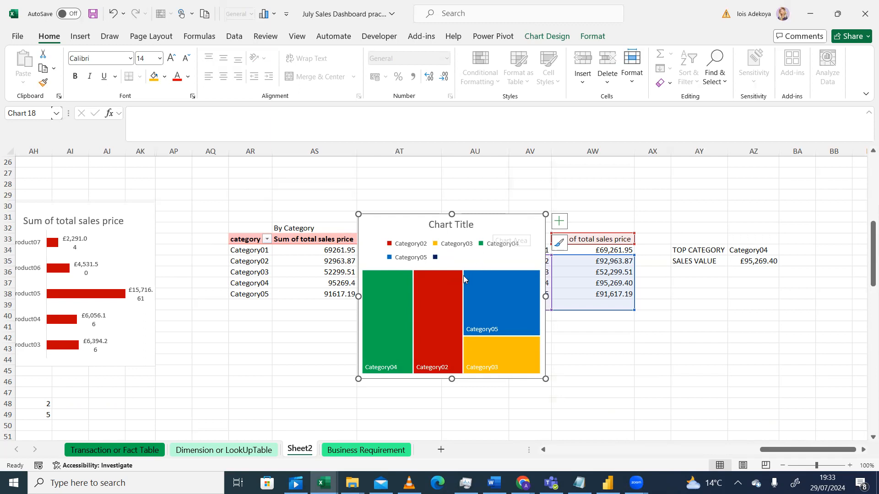
pyautogui.moveTo(459, 309)
pyautogui.rightClick(441, 312)
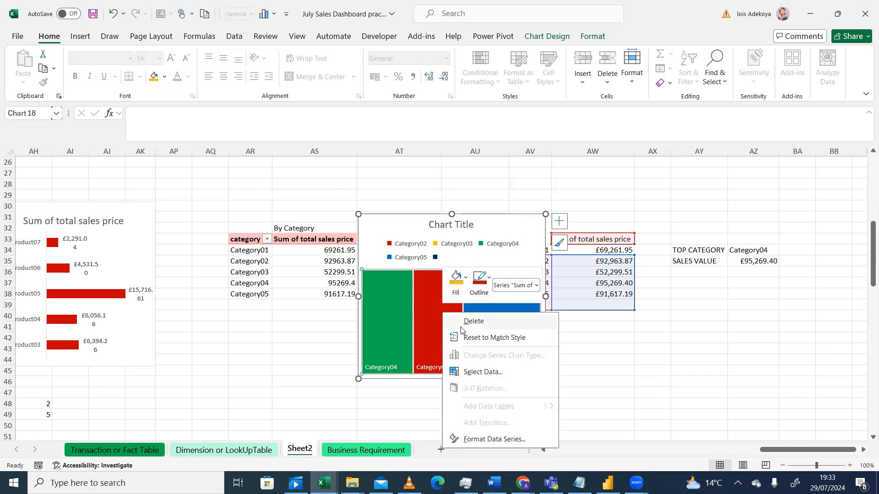
pyautogui.click(471, 373)
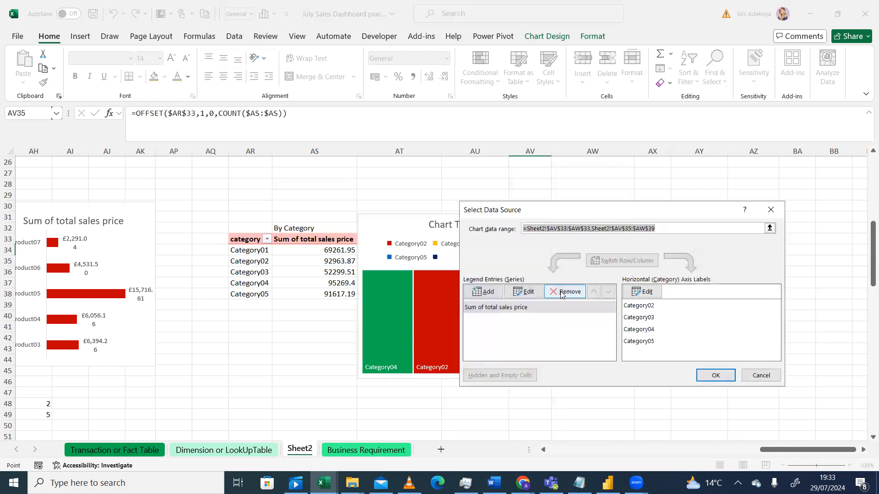
pyautogui.click(525, 291)
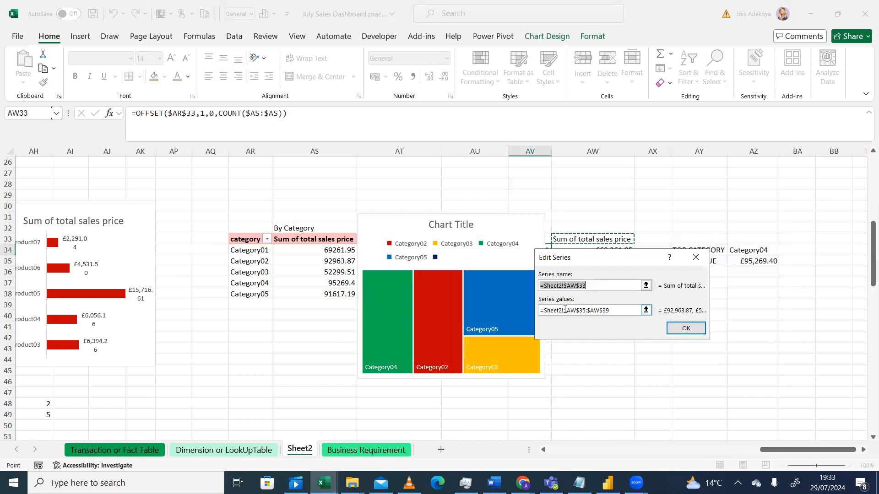
pyautogui.click(695, 258)
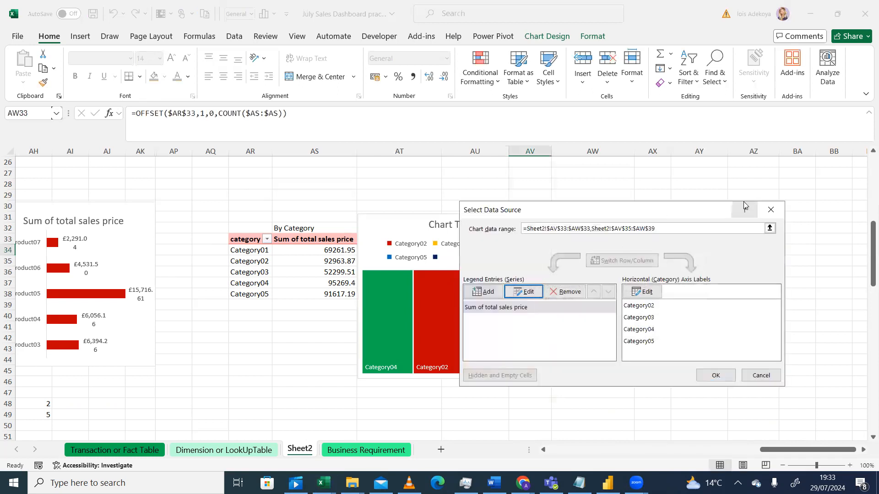
pyautogui.click(771, 209)
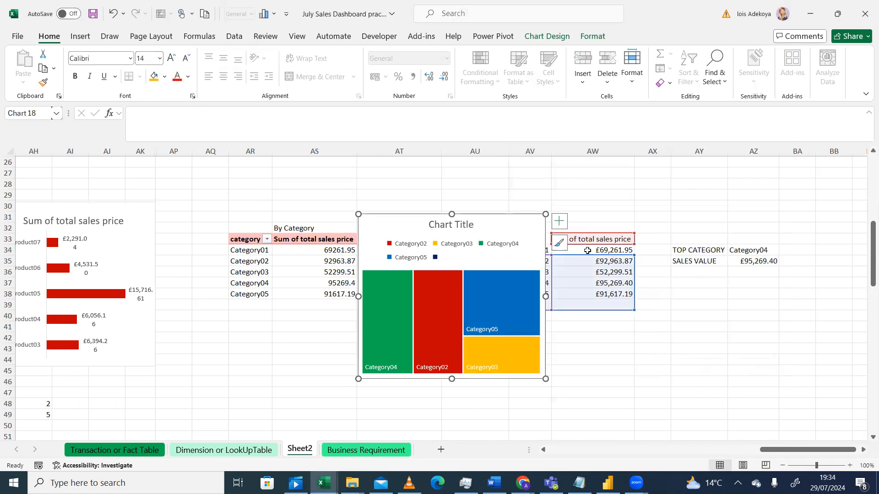
# - Compare the OFFSET formulas in AW34 and AV34 that supply the sales values and categories, moving the treemap clear to see them
pyautogui.click(586, 253)
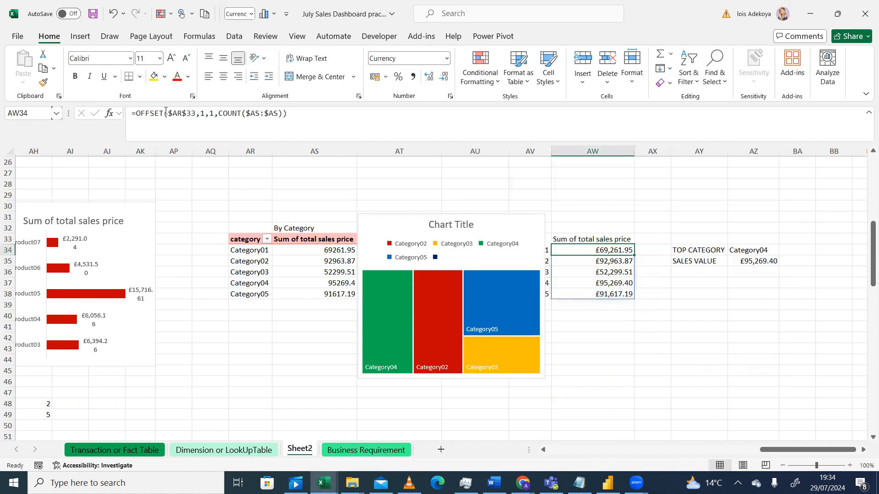
pyautogui.click(284, 113)
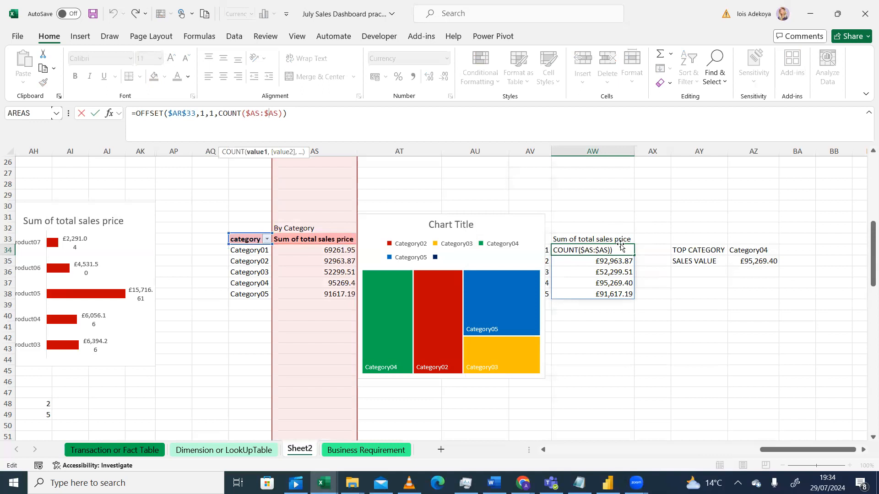
pyautogui.moveTo(513, 222); pyautogui.dragTo(456, 336)
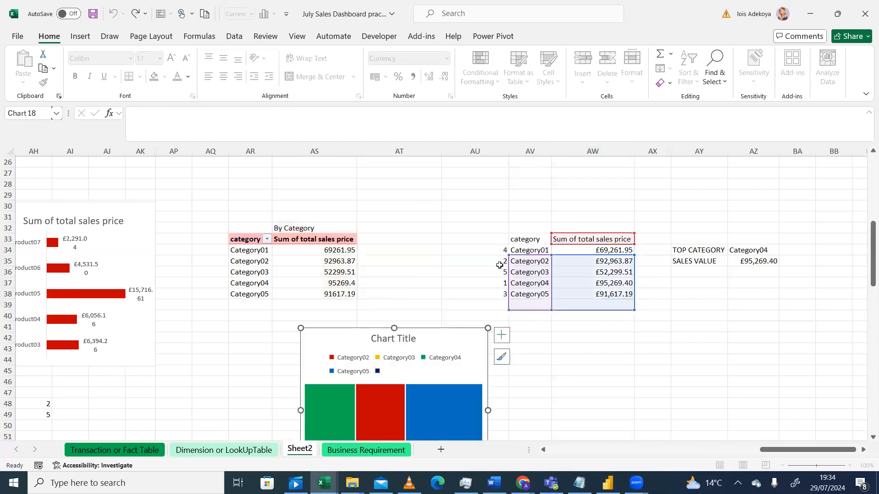
pyautogui.click(543, 184)
pyautogui.click(594, 250)
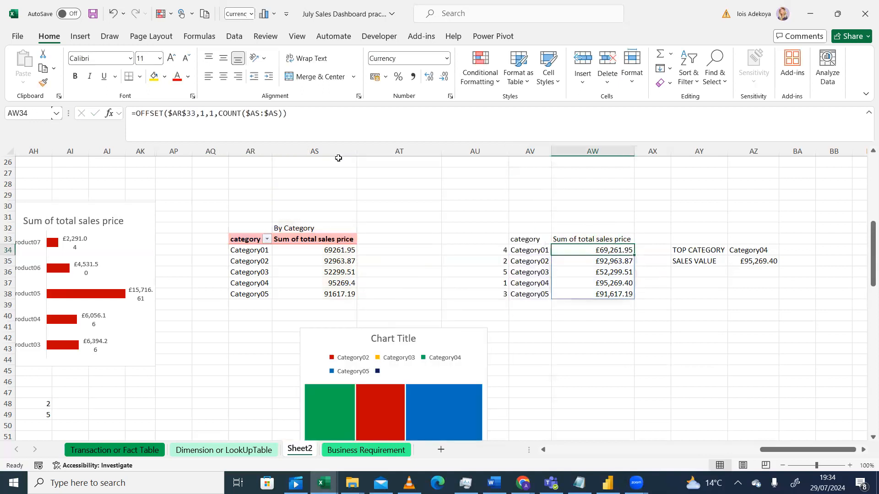
pyautogui.click(534, 249)
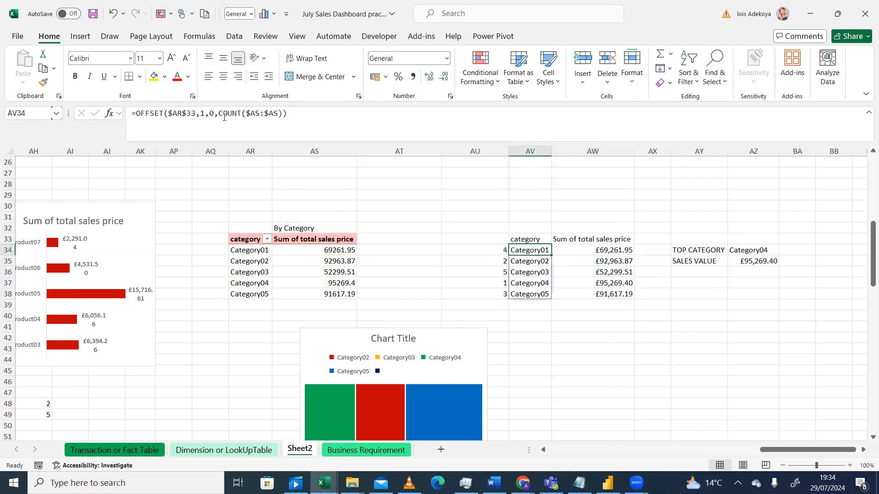
pyautogui.moveTo(455, 337); pyautogui.dragTo(461, 243)
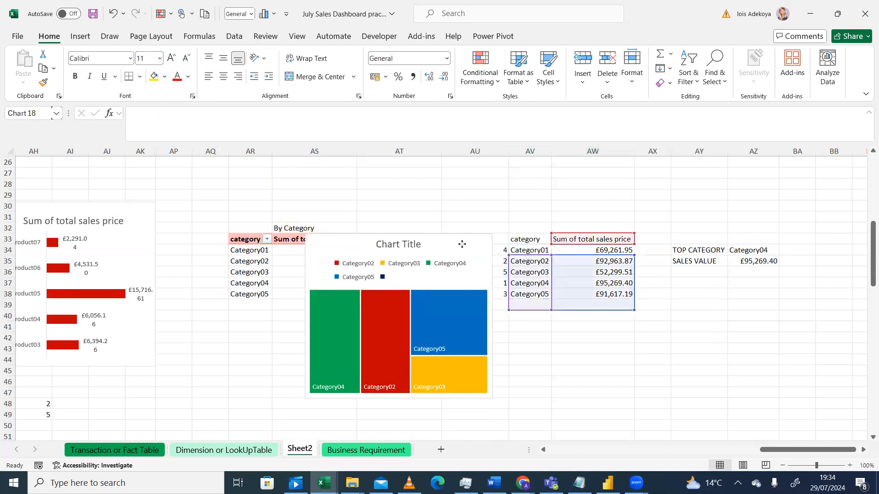
# - Review the treemap's source data range, series and category labels, leaving them as they are
pyautogui.click(414, 314)
pyautogui.rightClick(414, 314)
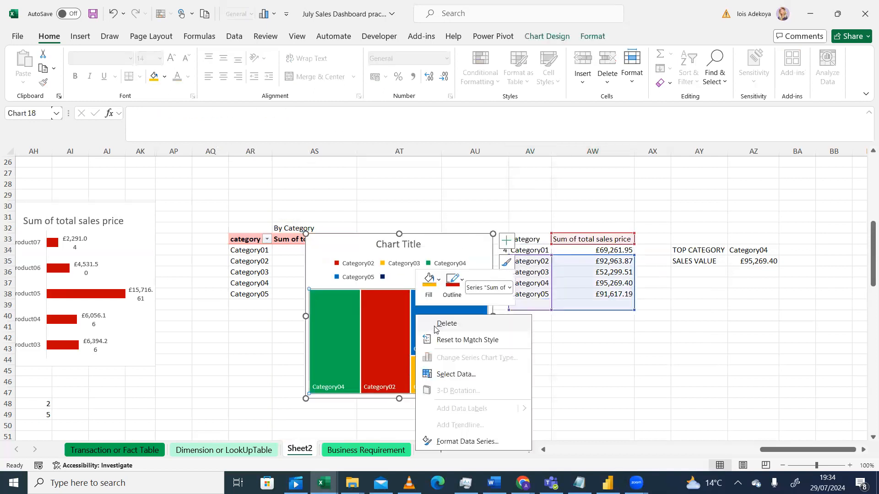
pyautogui.click(447, 373)
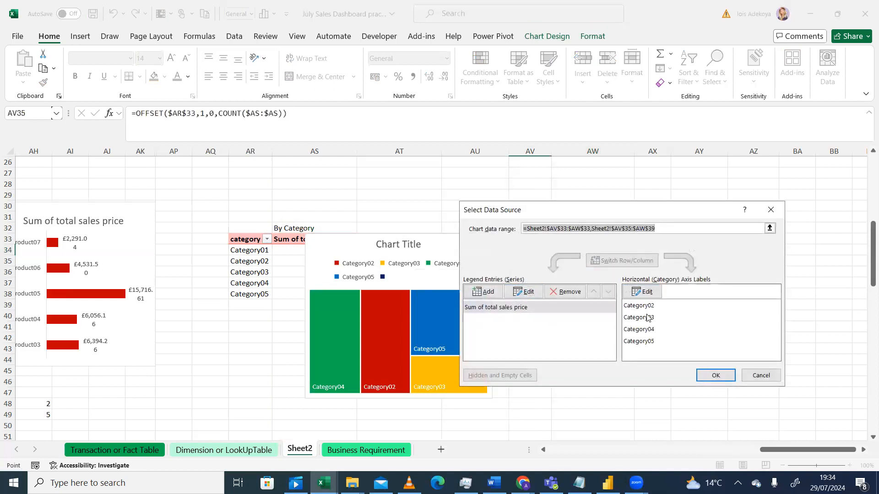
pyautogui.click(771, 210)
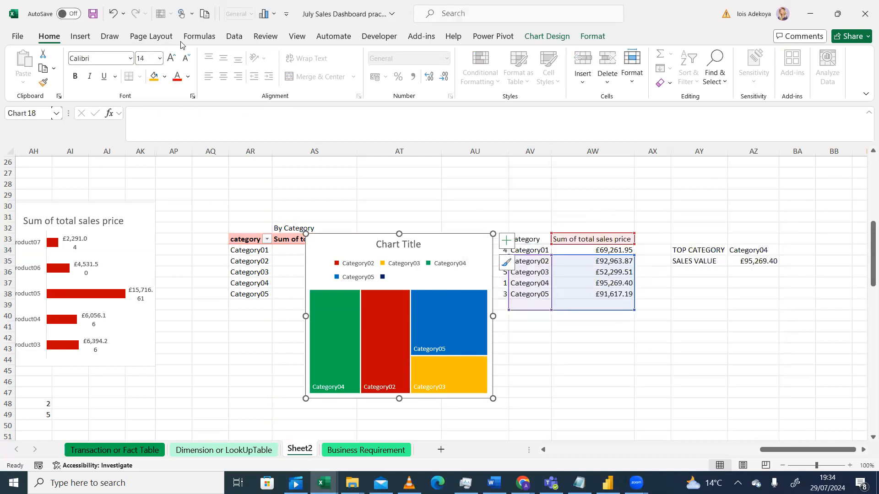
pyautogui.click(200, 41)
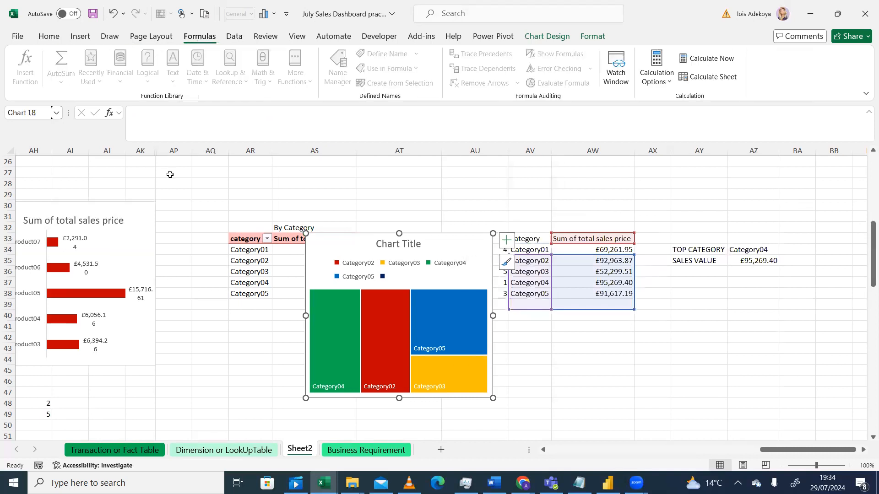
pyautogui.click(390, 193)
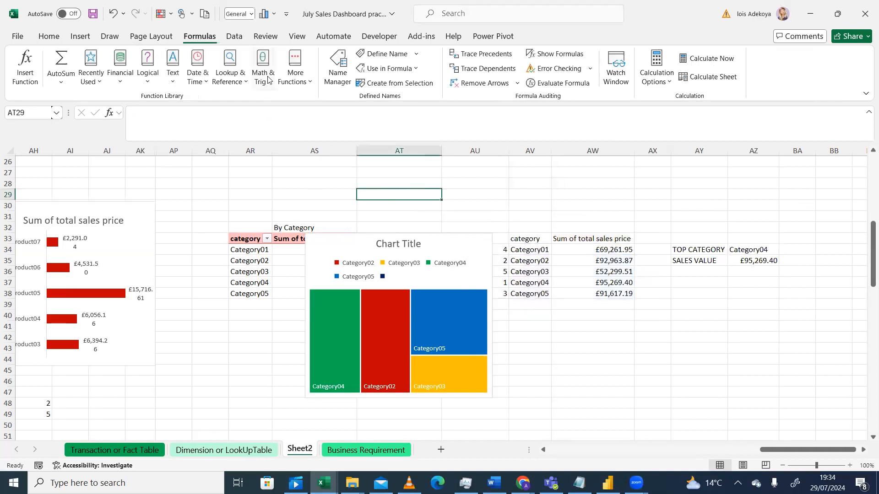
pyautogui.click(332, 69)
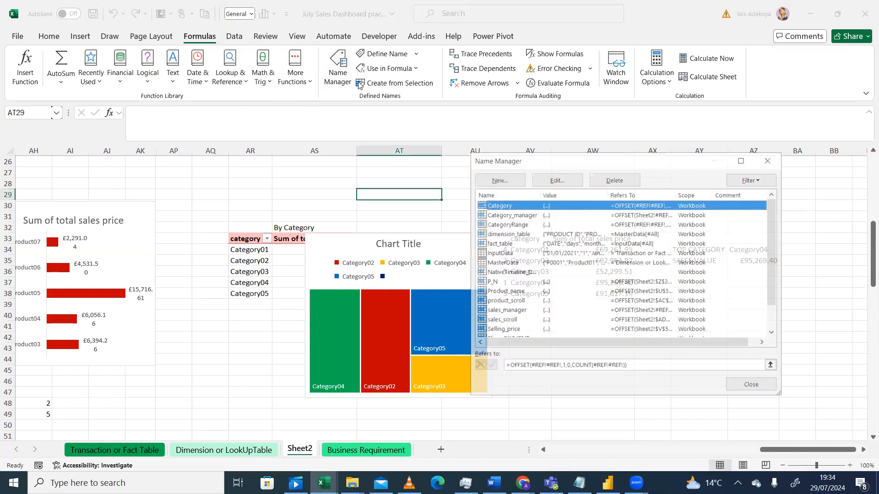
pyautogui.click(498, 179)
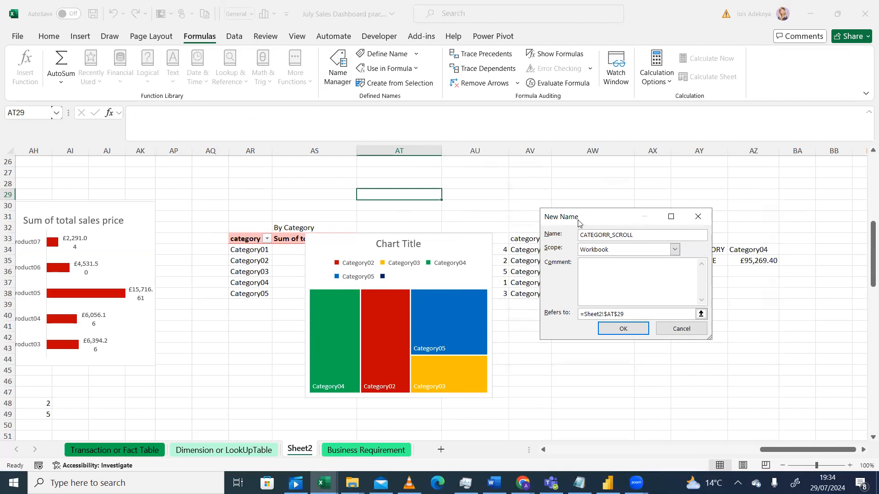
pyautogui.moveTo(578, 222); pyautogui.dragTo(685, 283)
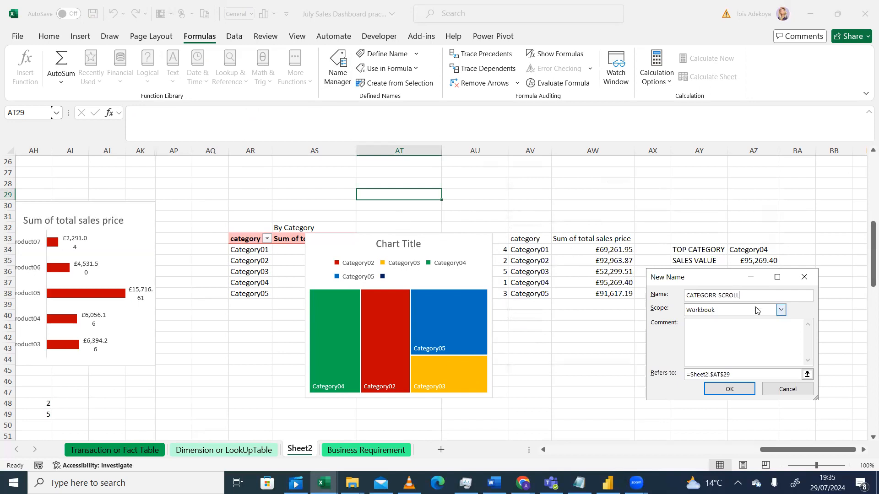
pyautogui.click(804, 277)
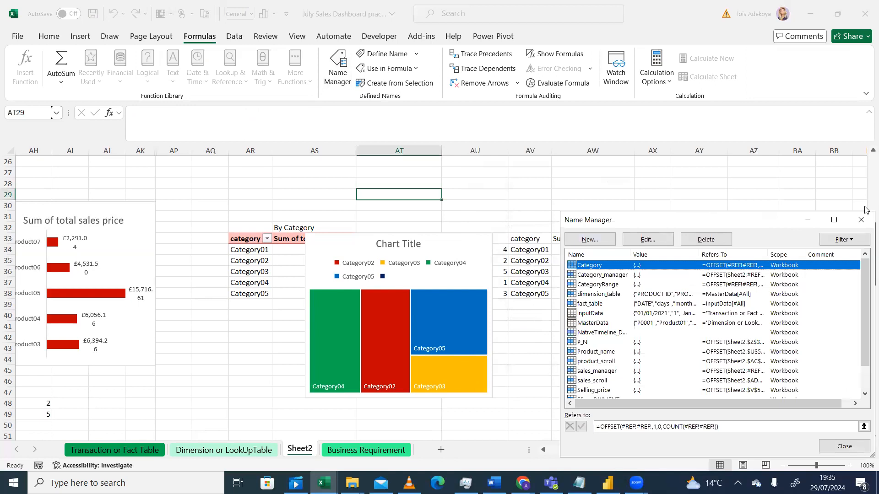
pyautogui.click(861, 220)
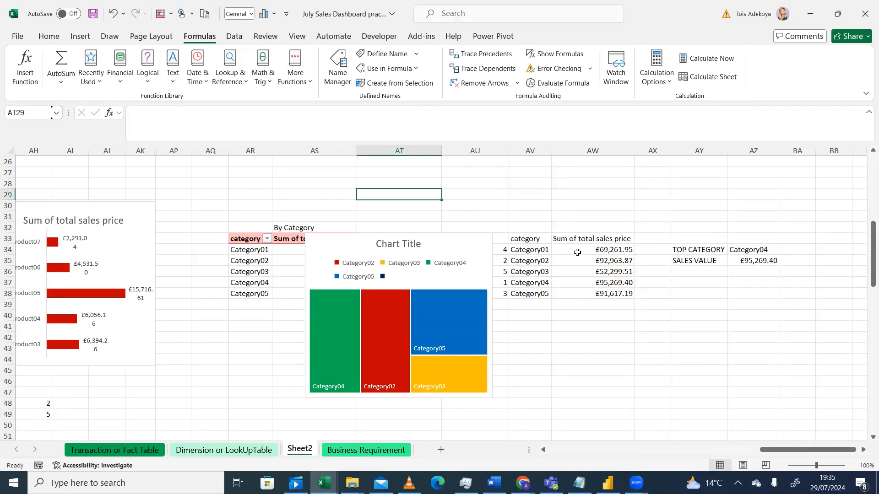
# - Copy the full OFFSET formula text from AW34 without altering the cell
pyautogui.click(575, 250)
pyautogui.moveTo(290, 114); pyautogui.dragTo(132, 112)
pyautogui.hotkey('ctrl', 'c')
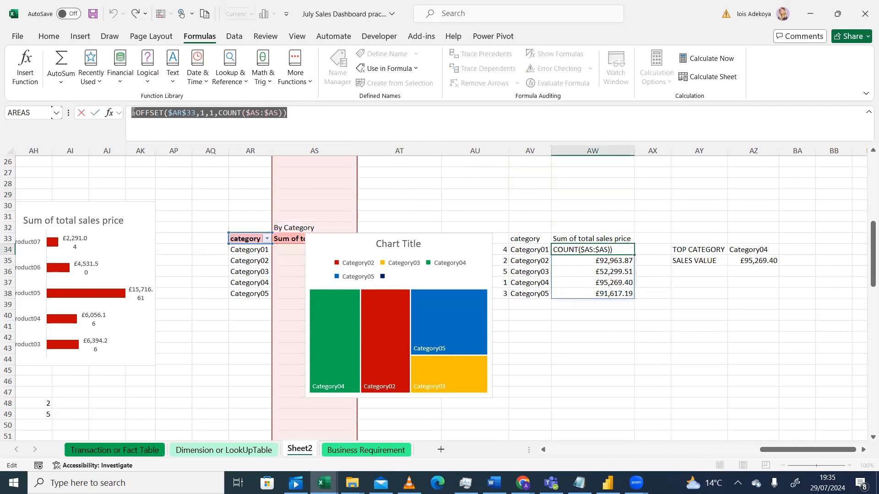
pyautogui.press('Escape')
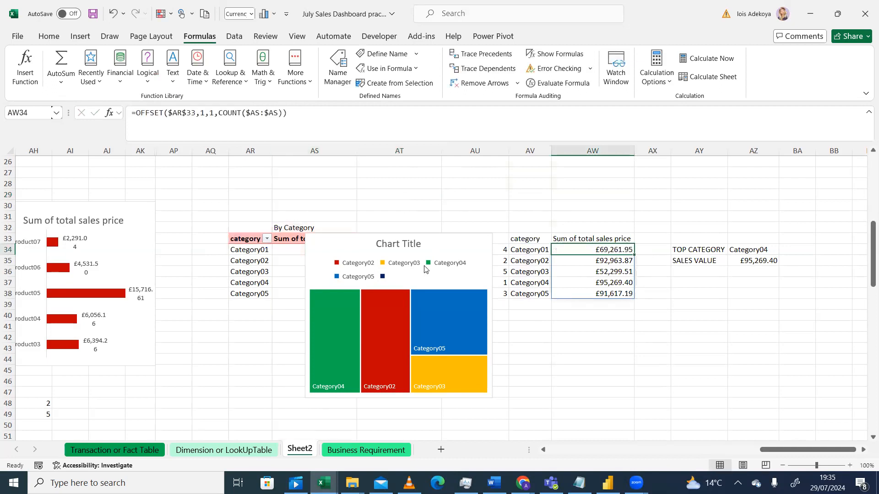
pyautogui.click(413, 307)
pyautogui.click(314, 150)
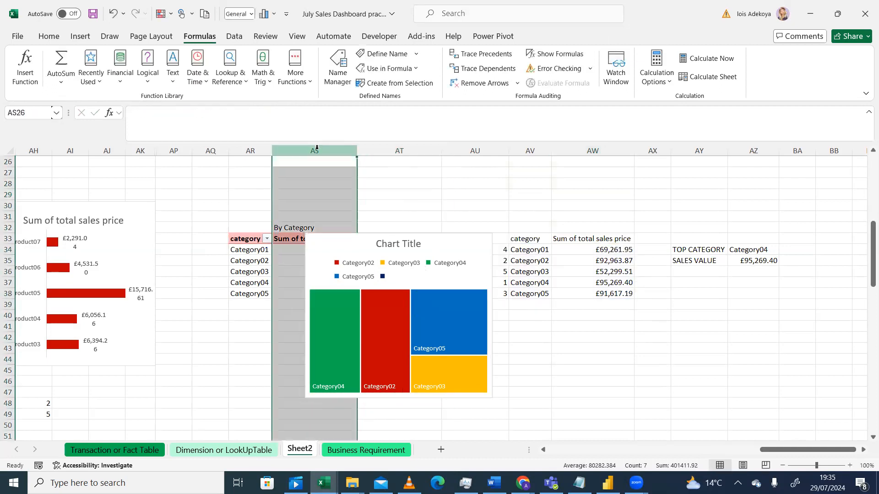
pyautogui.click(250, 171)
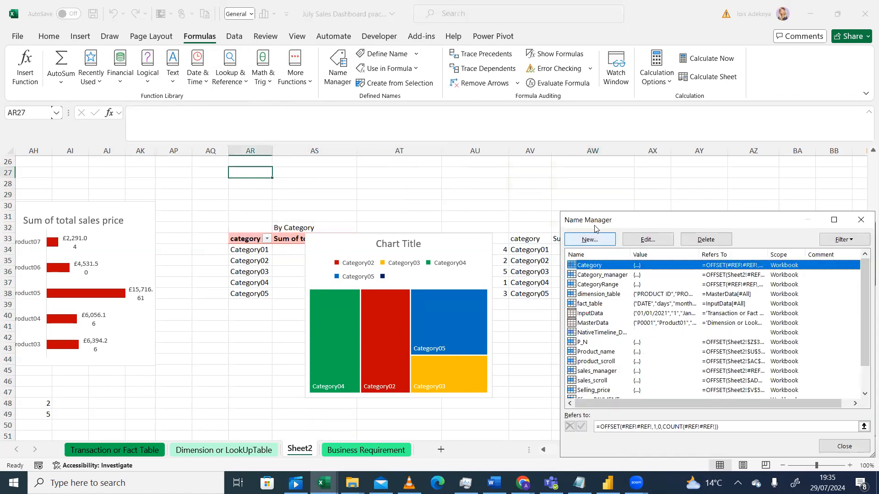
# - Define a workbook-scoped name CAT_SCROLL that refers to =OFFSET($AR$33,1,1,COUNT($AS:$AS))
pyautogui.click(595, 240)
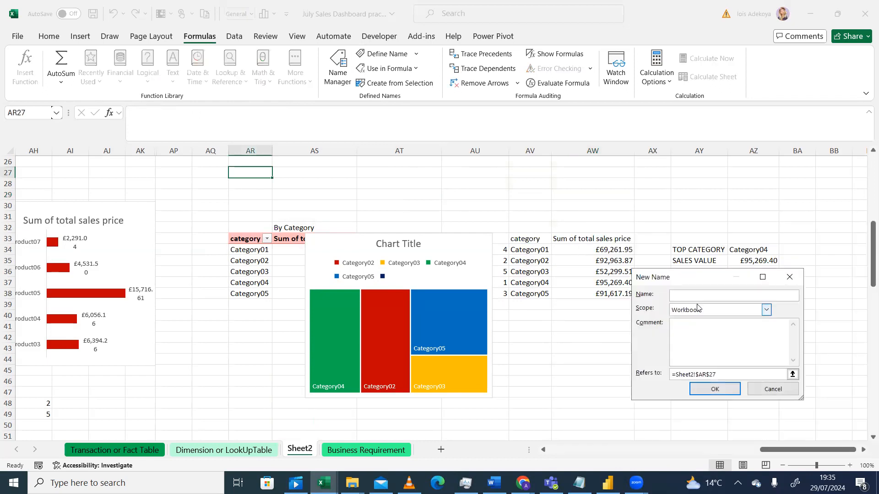
pyautogui.click(697, 307)
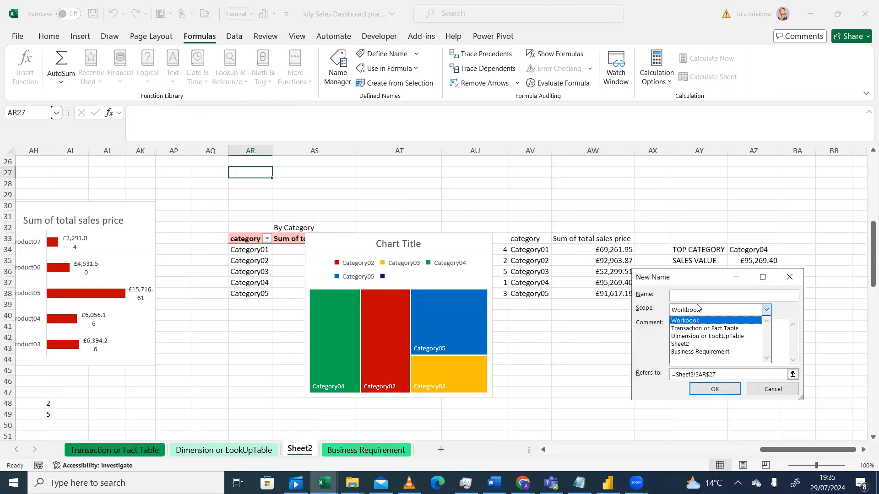
pyautogui.click(698, 297)
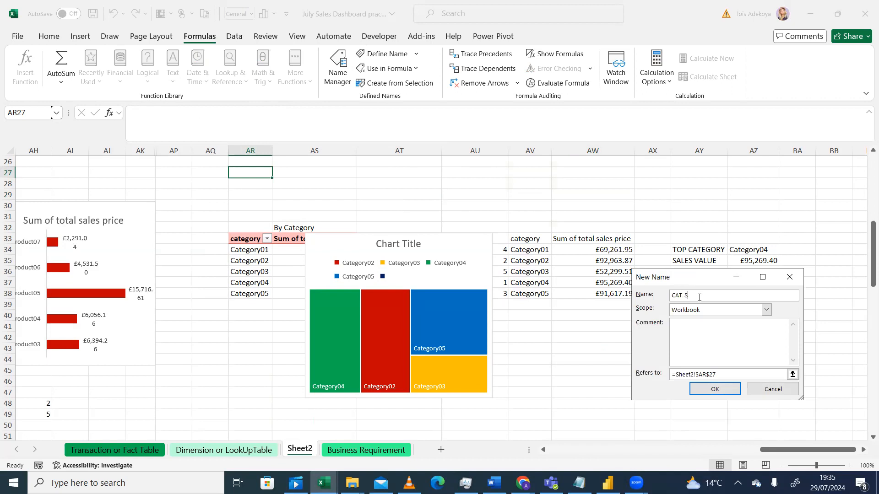
pyautogui.click(726, 374)
pyautogui.moveTo(721, 374); pyautogui.dragTo(671, 376)
pyautogui.hotkey('ctrl', 'v')
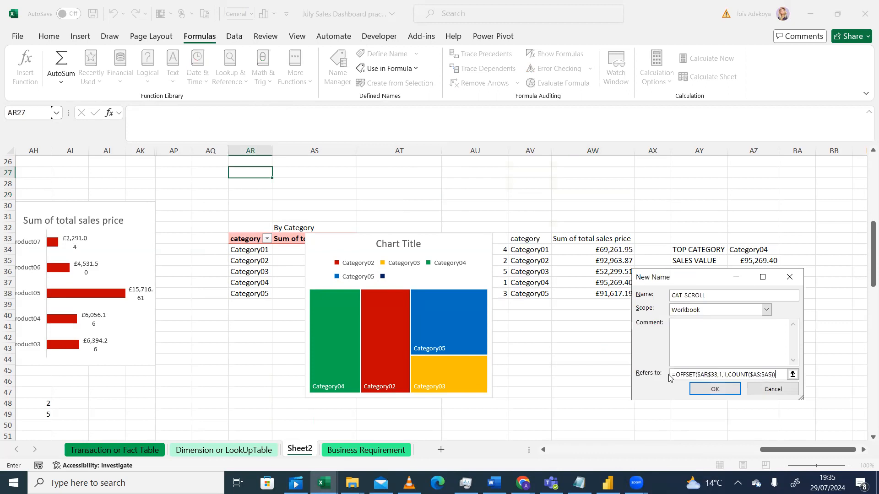
pyautogui.click(714, 389)
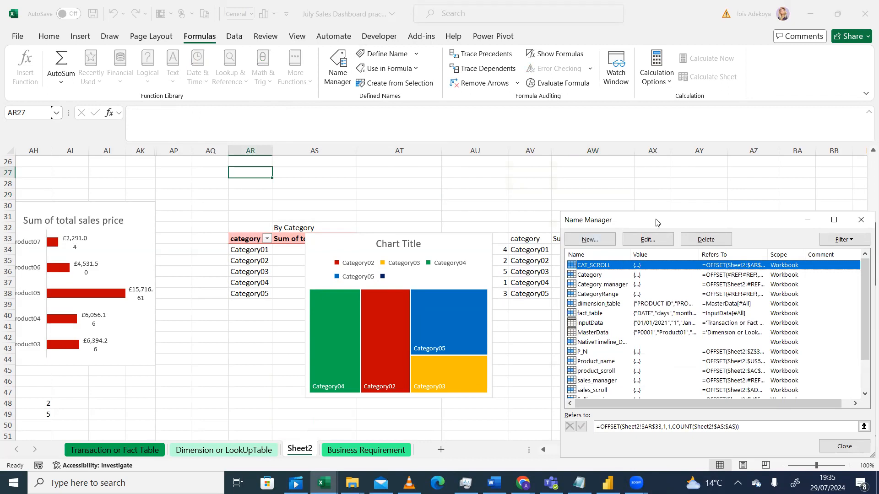
pyautogui.moveTo(656, 223); pyautogui.dragTo(296, 104)
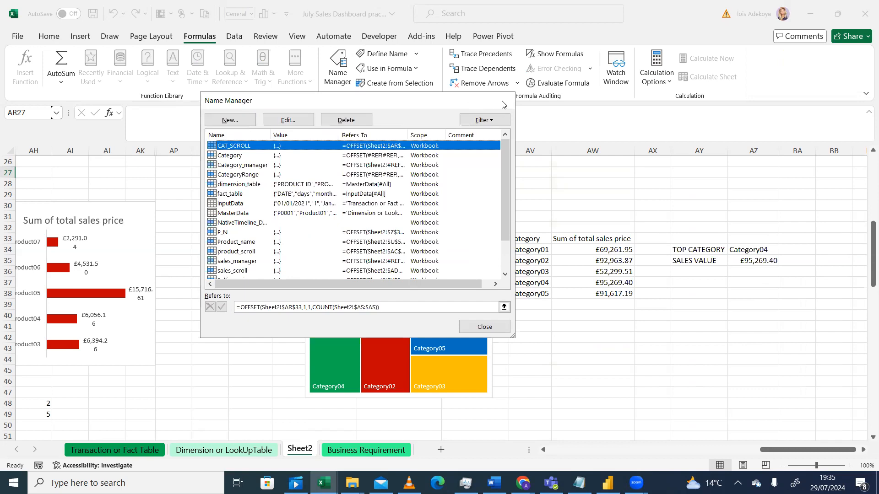
pyautogui.click(589, 356)
# - Copy the complete OFFSET formula text from AW34 again
pyautogui.click(615, 190)
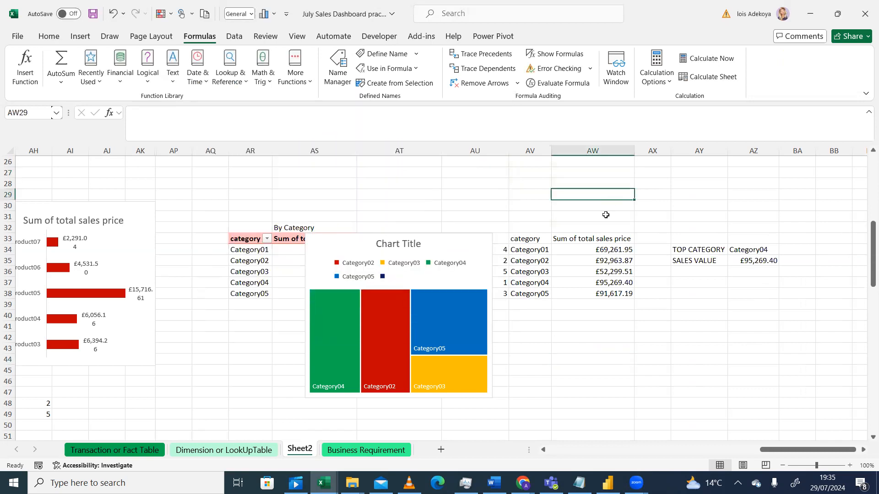
pyautogui.click(593, 249)
pyautogui.click(284, 113)
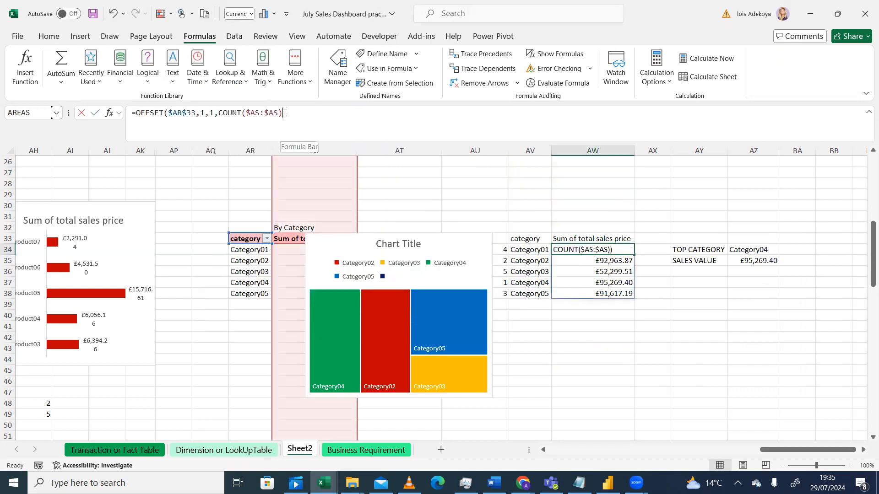
pyautogui.hotkey('shift', 'Left')
pyautogui.hotkey('shift', 'Left')
pyautogui.hotkey('shift', 'Left')
pyautogui.hotkey('shift', 'Left')
pyautogui.hotkey('shift', 'Left')
pyautogui.hotkey('shift', 'Left')
pyautogui.hotkey('shift', 'Left')
pyautogui.hotkey('shift', 'Left')
pyautogui.hotkey('shift', 'Left')
pyautogui.hotkey('shift', 'Left')
pyautogui.hotkey('shift', 'Left')
pyautogui.hotkey('shift', 'Left')
pyautogui.hotkey('shift', 'Left')
pyautogui.hotkey('shift', 'Left')
pyautogui.hotkey('shift', 'Left')
pyautogui.hotkey('shift', 'Left')
pyautogui.hotkey('shift', 'Left')
pyautogui.hotkey('shift', 'Left')
pyautogui.hotkey('shift', 'Left')
pyautogui.hotkey('shift', 'Left')
pyautogui.click(306, 123)
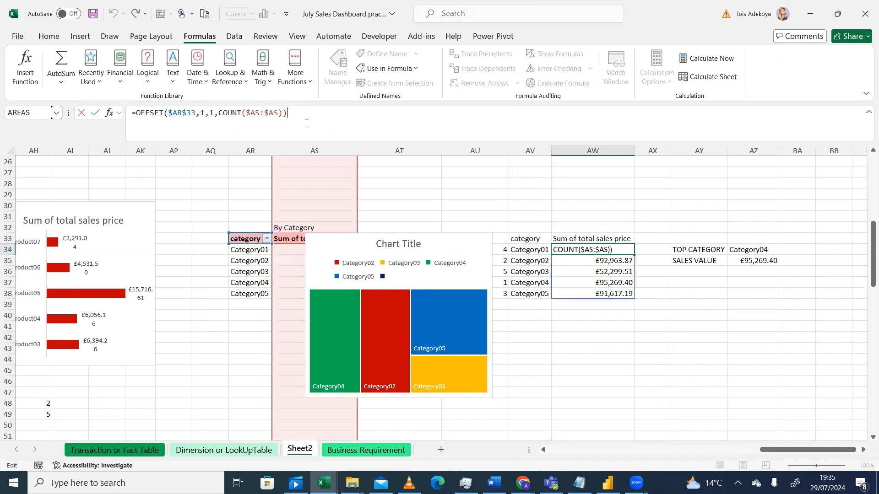
pyautogui.moveTo(288, 113); pyautogui.dragTo(132, 109)
pyautogui.hotkey('ctrl', 'c')
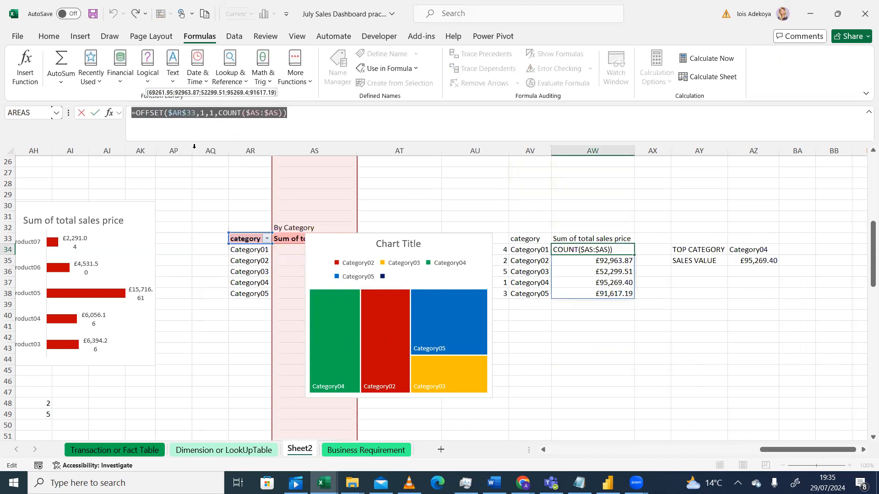
pyautogui.write('=')
pyautogui.click(185, 183)
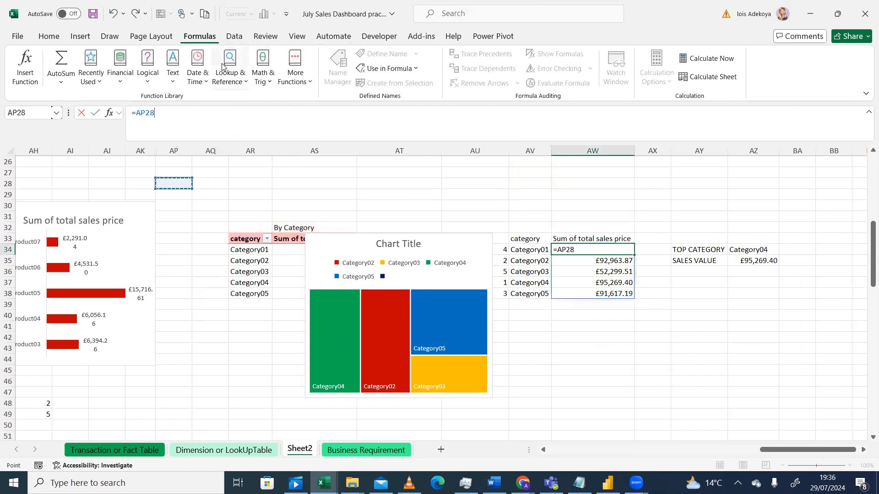
pyautogui.click(258, 169)
pyautogui.click(345, 173)
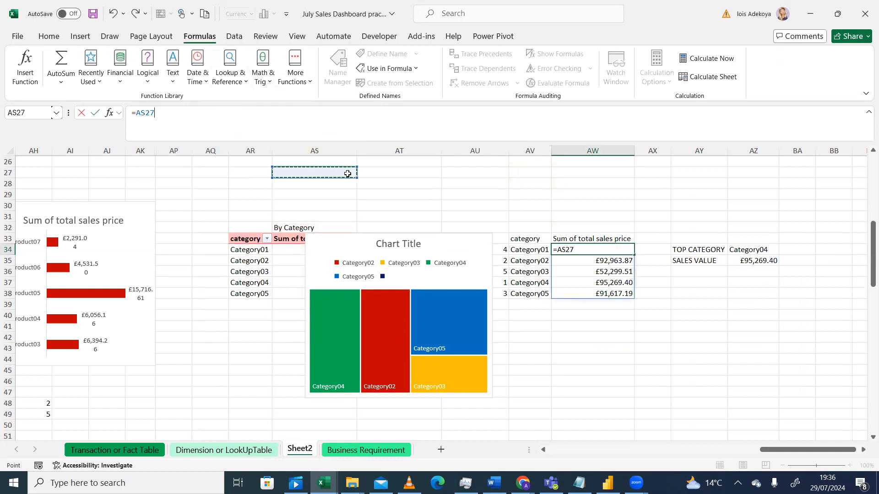
pyautogui.press('Escape')
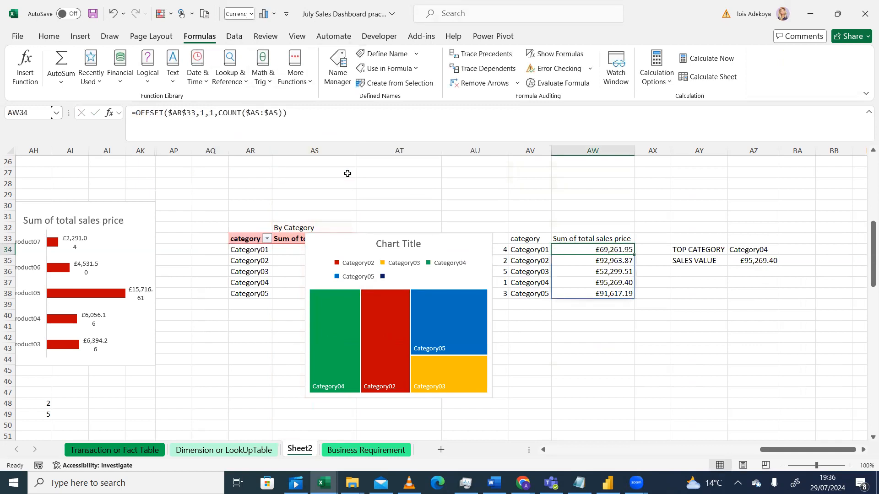
# - Define a workbook-scoped name SALEA_SCROLL using the copied formula =OFFSET($AR$33,1,1,COUNT($AS:$AS)) as its reference
pyautogui.click(339, 69)
pyautogui.click(230, 120)
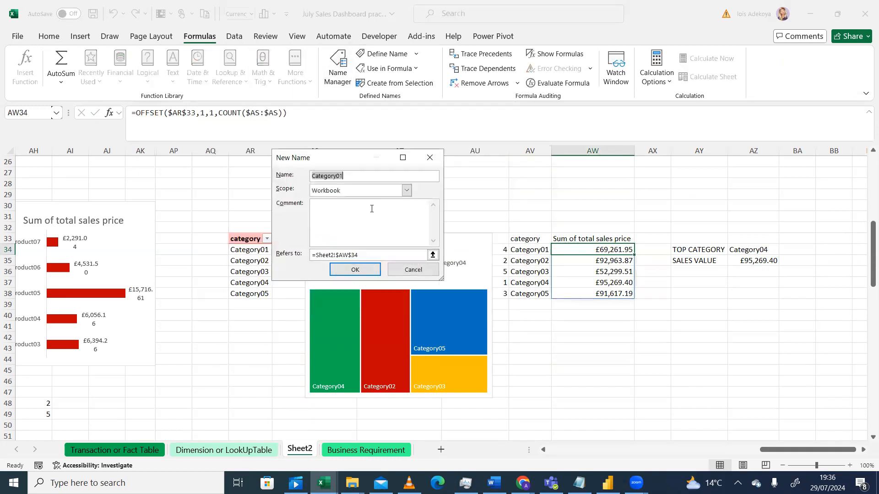
pyautogui.write('SAL')
pyautogui.moveTo(364, 251); pyautogui.dragTo(294, 261)
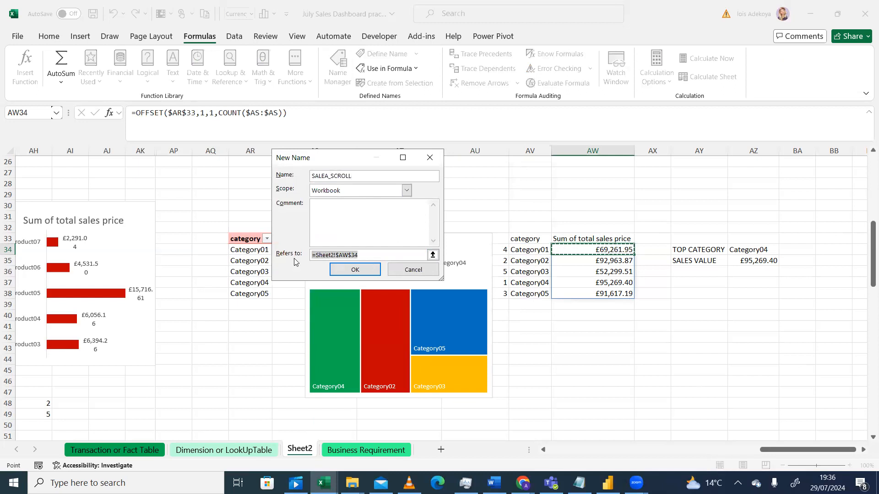
pyautogui.hotkey('ctrl', 'v')
pyautogui.click(355, 270)
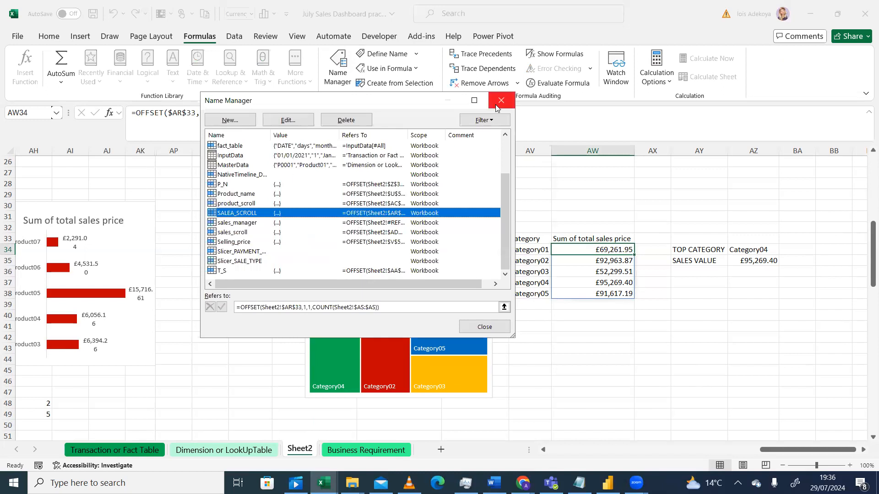
pyautogui.click(496, 108)
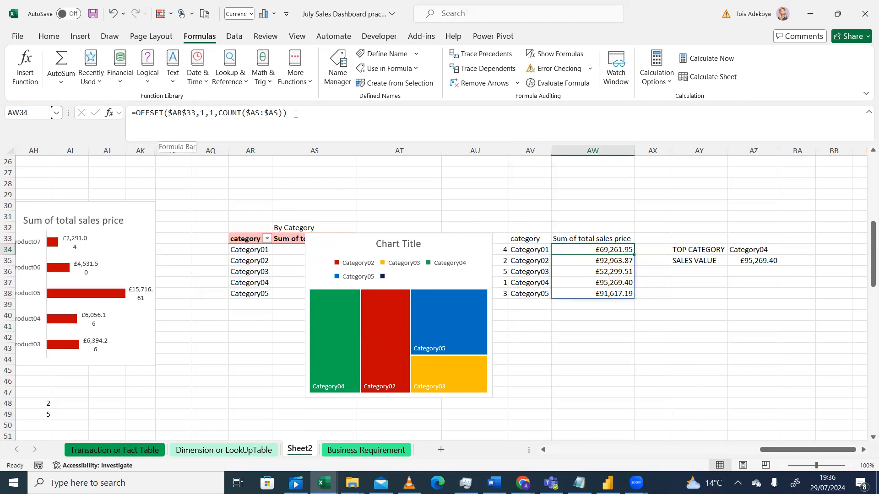
# - Set the treemap's series values to the named range reference =Sheet2!SALEA_SCROLL, keeping the series name reference
pyautogui.click(316, 195)
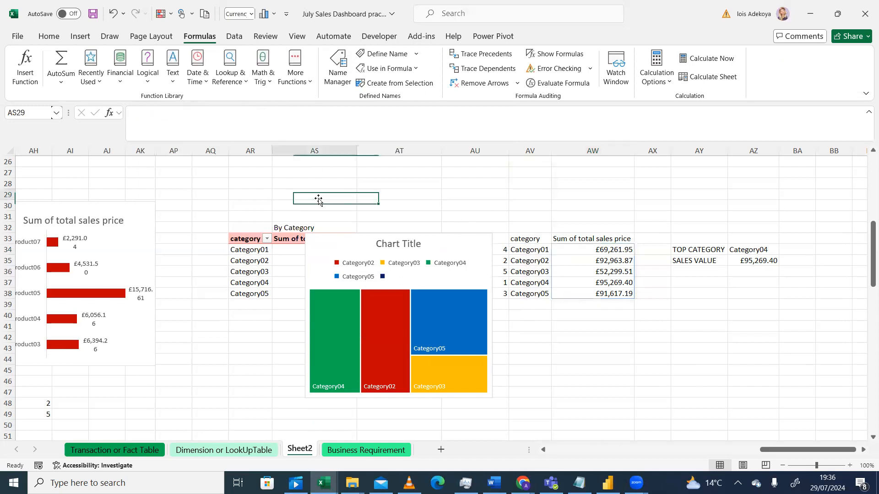
pyautogui.click(404, 330)
pyautogui.rightClick(404, 329)
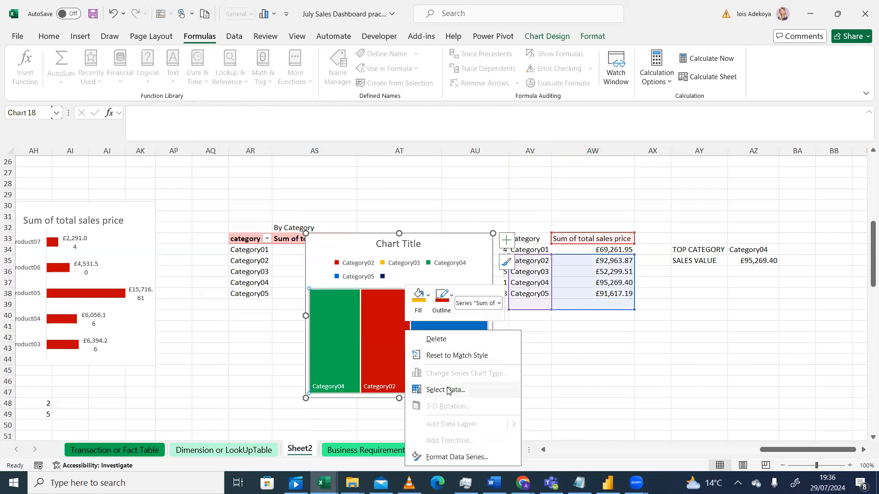
pyautogui.click(486, 389)
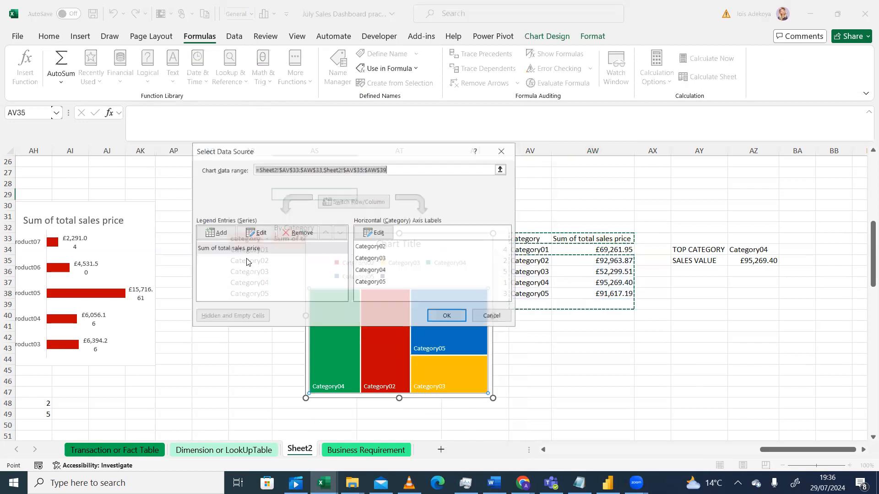
pyautogui.click(256, 233)
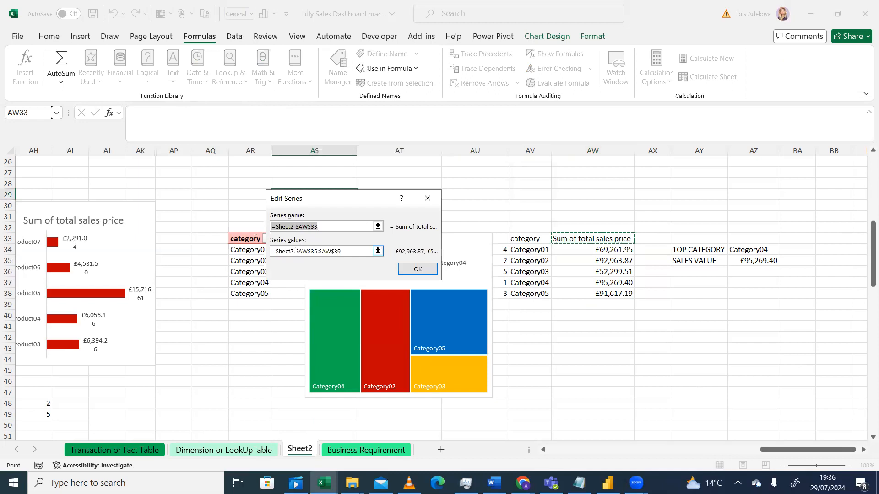
pyautogui.click(339, 255)
pyautogui.moveTo(339, 255); pyautogui.dragTo(296, 253)
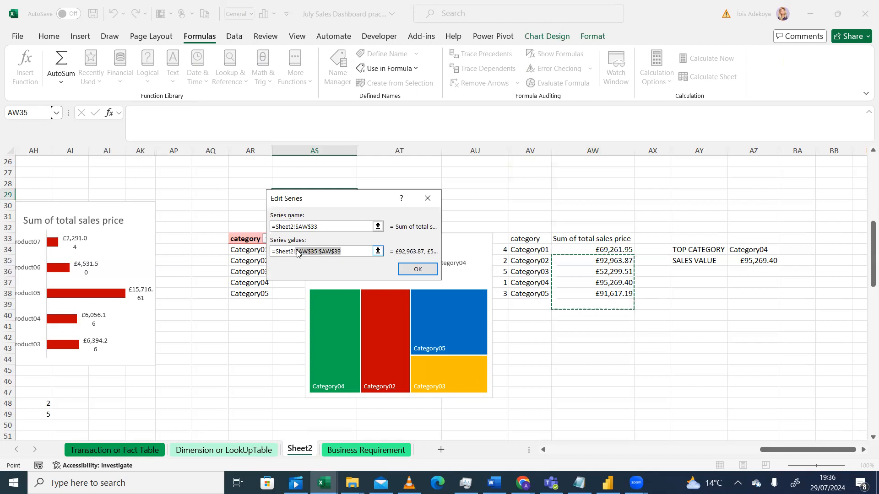
pyautogui.press('BackSpace')
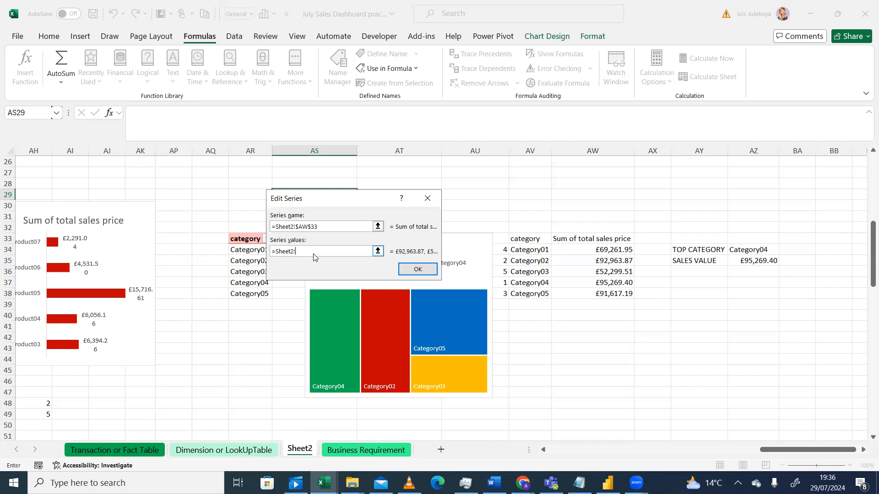
pyautogui.press('F3')
pyautogui.moveTo(435, 206); pyautogui.dragTo(435, 228)
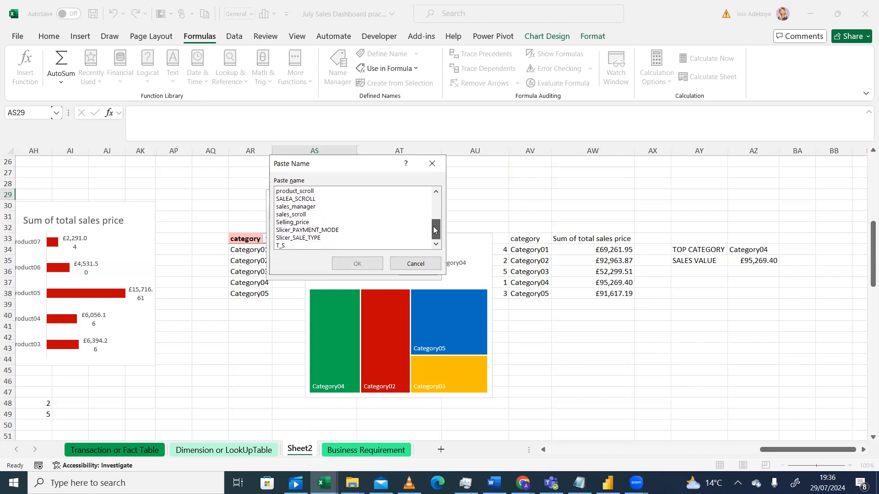
pyautogui.click(308, 199)
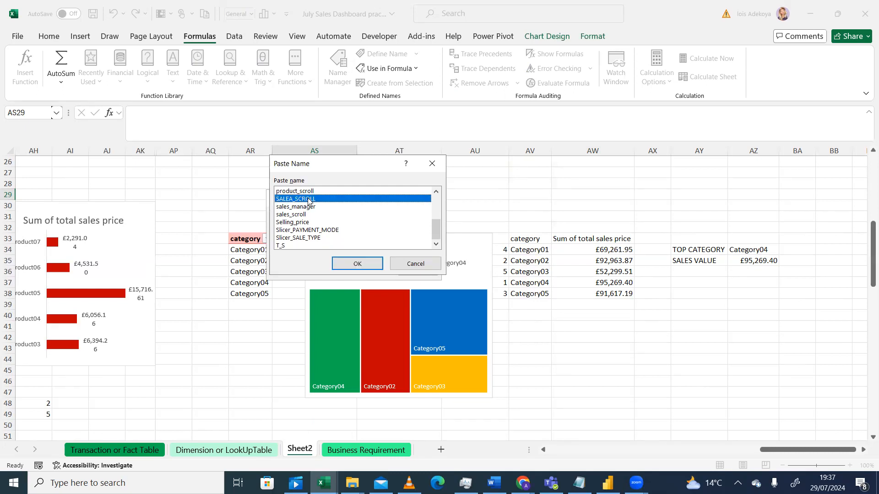
pyautogui.click(355, 267)
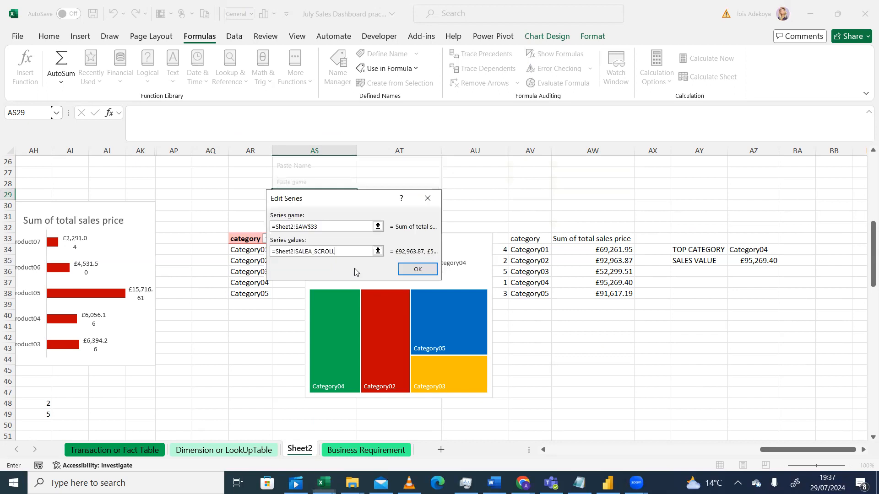
pyautogui.click(415, 270)
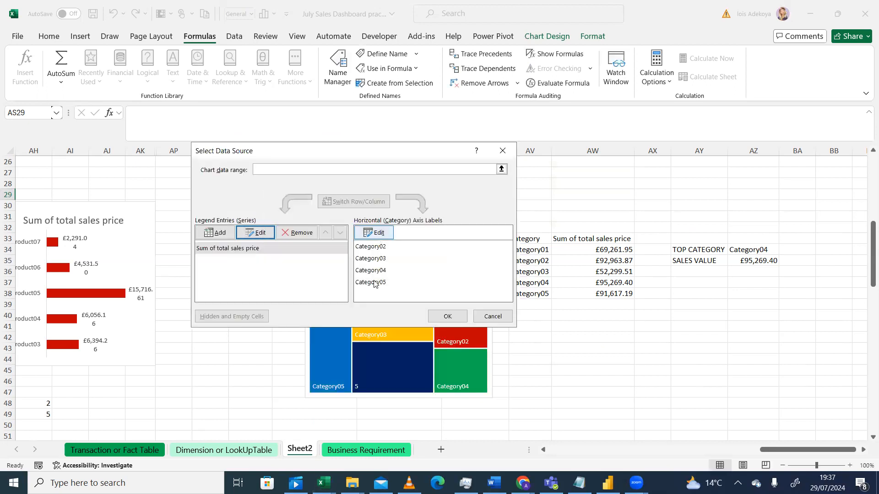
# - Set the treemap's category axis label range to the name CAT_SCROLL on Sheet2 and apply the data source changes
pyautogui.click(378, 234)
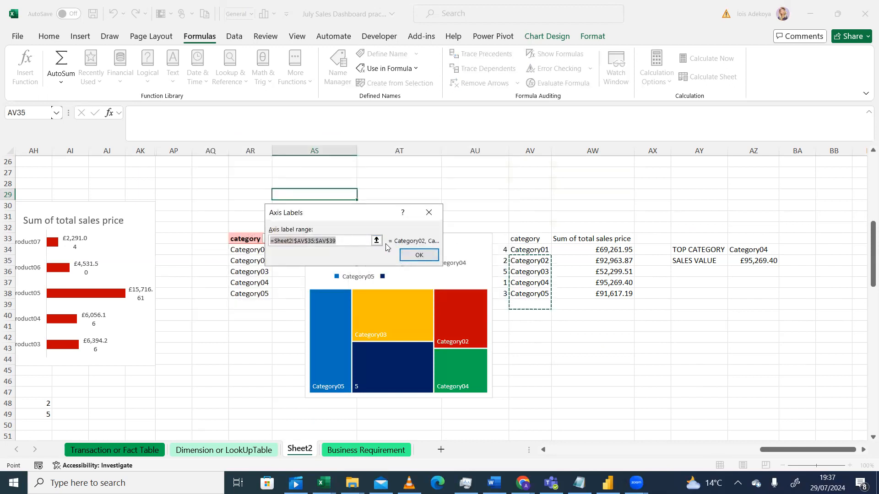
pyautogui.click(348, 241)
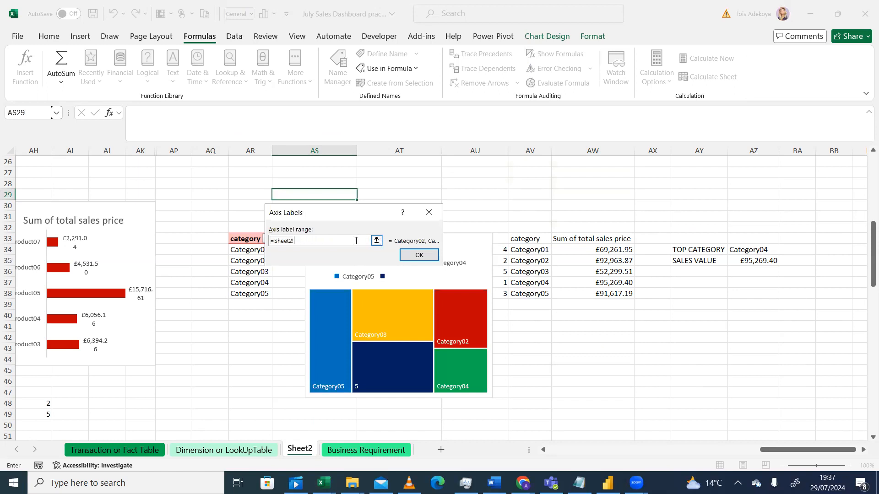
pyautogui.press('F3')
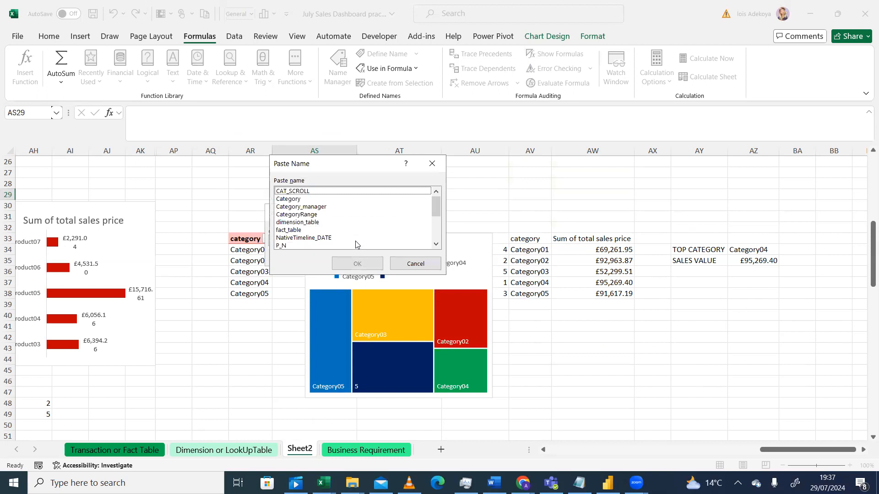
pyautogui.click(304, 191)
pyautogui.click(354, 263)
pyautogui.click(418, 255)
pyautogui.click(449, 317)
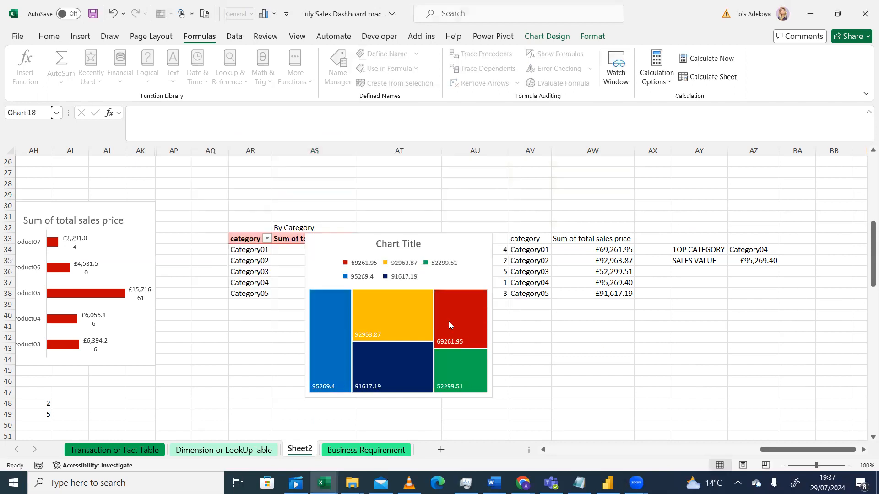
# - Move the treemap off the category sales pivot table, placing it across columns AS to AU from about row 38
pyautogui.moveTo(582, 248); pyautogui.dragTo(641, 253)
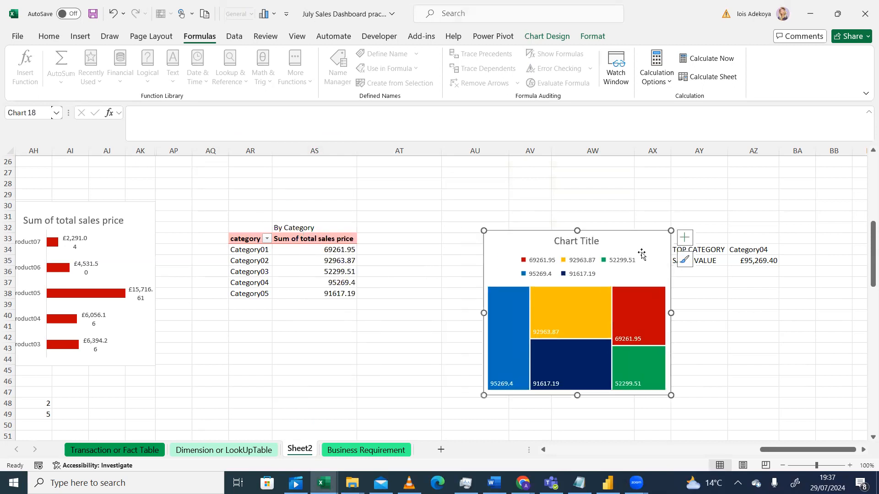
pyautogui.click(592, 331)
pyautogui.click(753, 304)
pyautogui.click(660, 253)
pyautogui.moveTo(866, 247)
pyautogui.mouseDown()
pyautogui.moveTo(868, 293)
pyautogui.moveTo(866, 246)
pyautogui.mouseUp()
pyautogui.moveTo(648, 223); pyautogui.dragTo(471, 281)
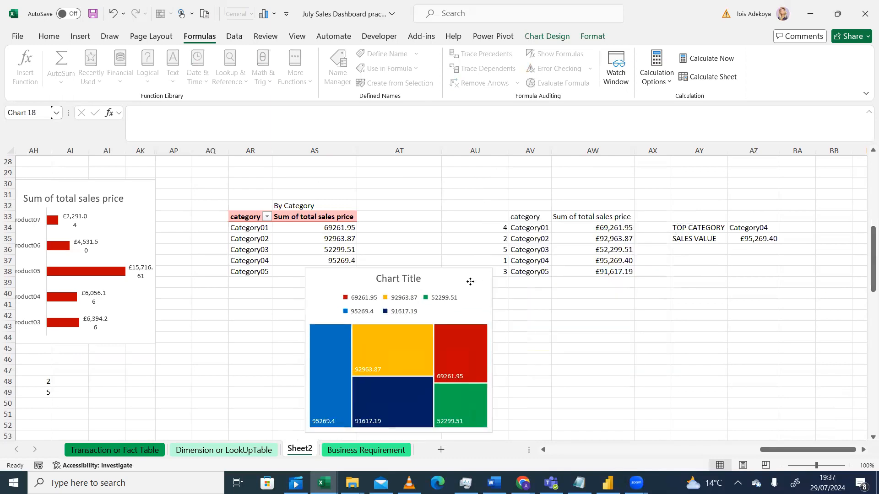
pyautogui.click(453, 354)
pyautogui.click(398, 355)
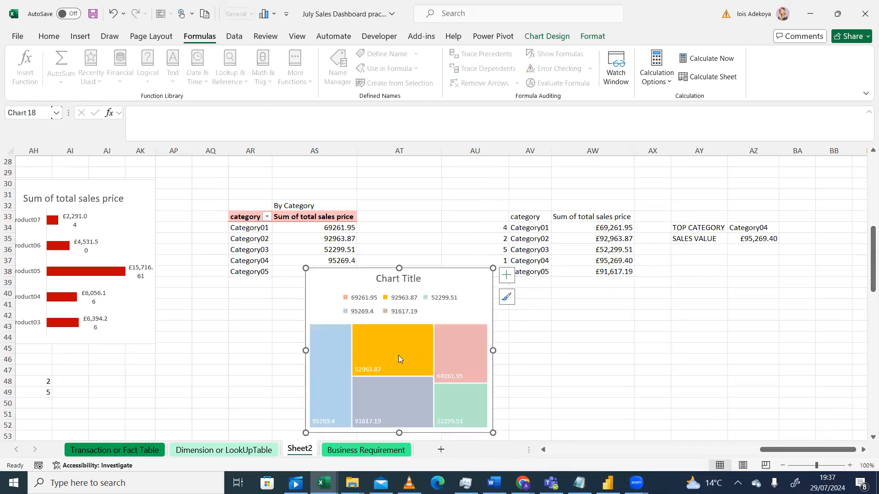
pyautogui.click(470, 282)
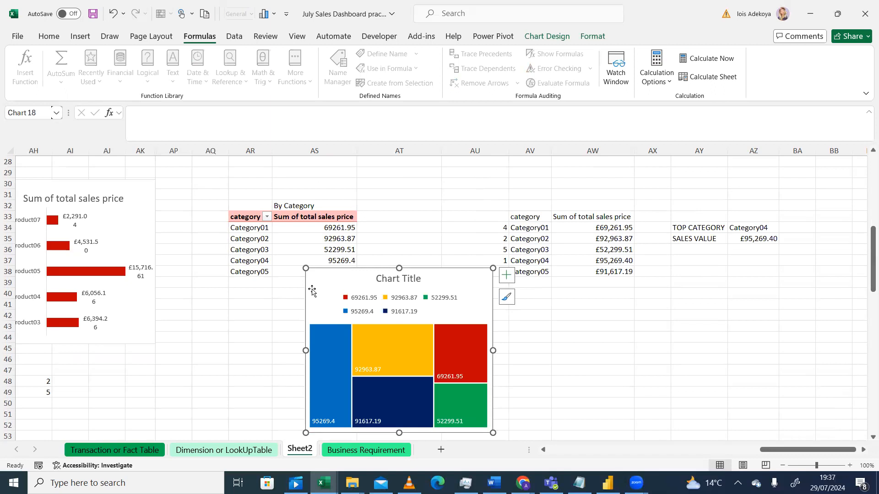
pyautogui.click(454, 288)
pyautogui.click(406, 361)
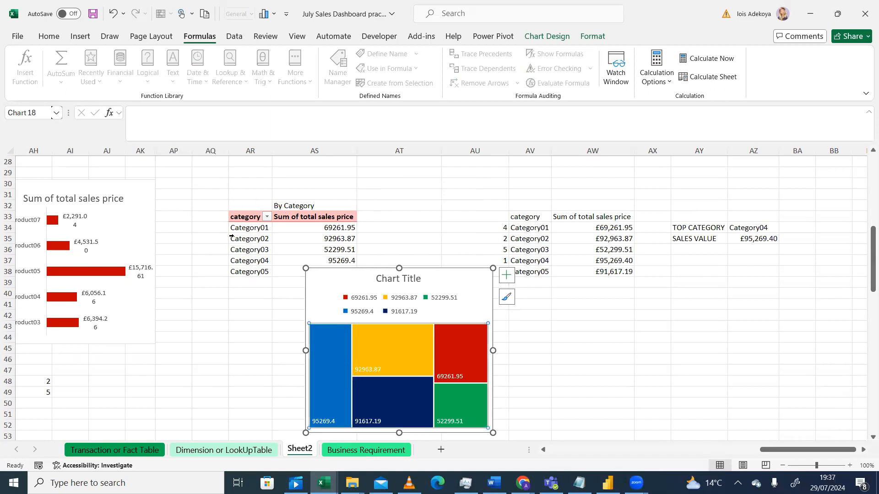
pyautogui.click(636, 370)
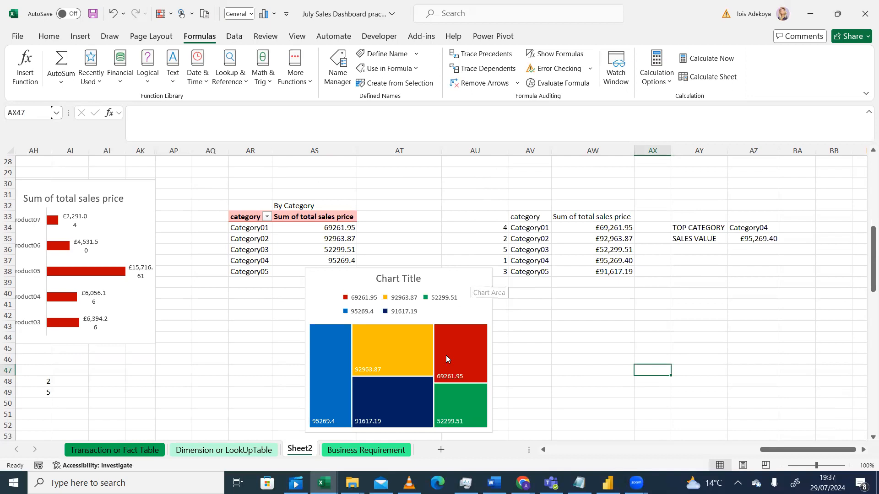
pyautogui.click(461, 299)
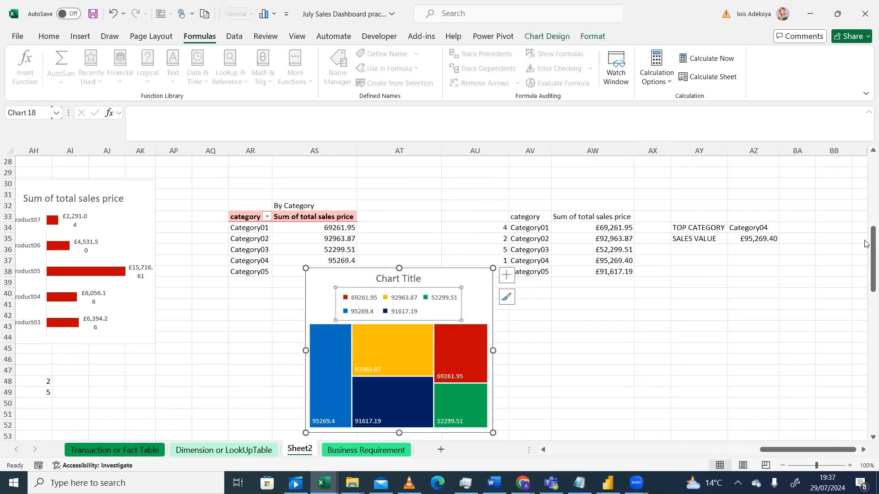
# - Move the treemap into the empty area below the category and sales formula table, across columns AU to AX from about row 41
pyautogui.moveTo(866, 244); pyautogui.dragTo(866, 263)
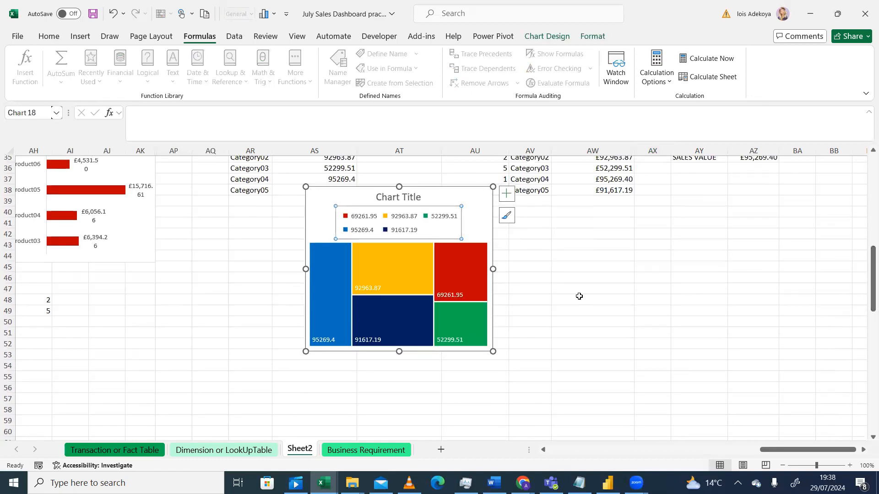
pyautogui.moveTo(478, 196)
pyautogui.mouseDown()
pyautogui.moveTo(581, 245)
pyautogui.moveTo(652, 235)
pyautogui.mouseUp()
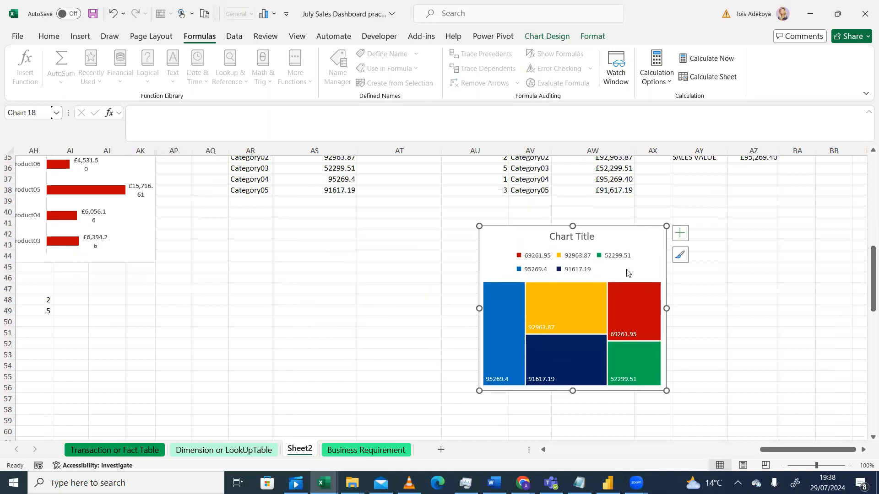
pyautogui.click(717, 276)
pyautogui.click(637, 303)
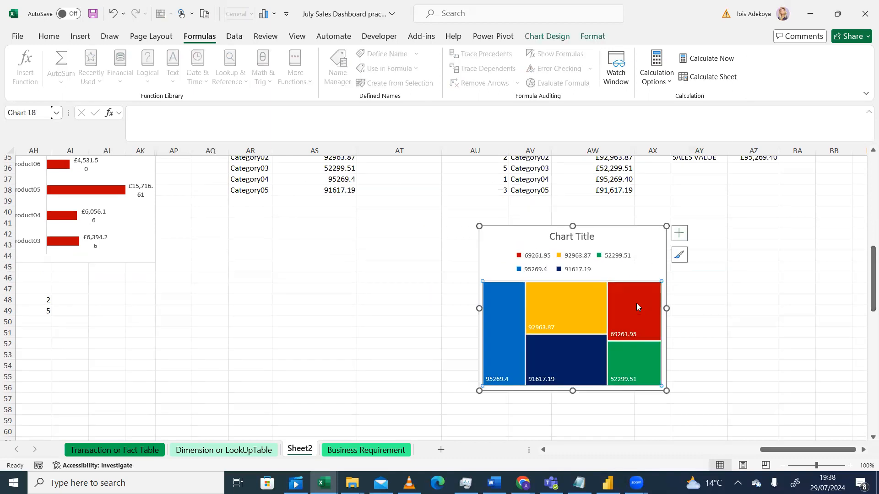
pyautogui.click(493, 245)
pyautogui.moveTo(865, 274); pyautogui.dragTo(864, 262)
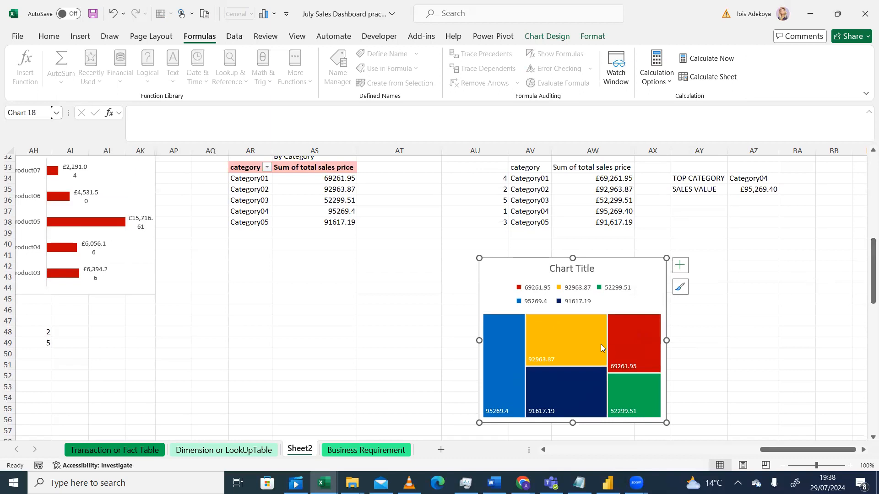
# - Review the treemap's data source for its series and category axis labels without changing anything
pyautogui.rightClick(600, 345)
pyautogui.click(639, 270)
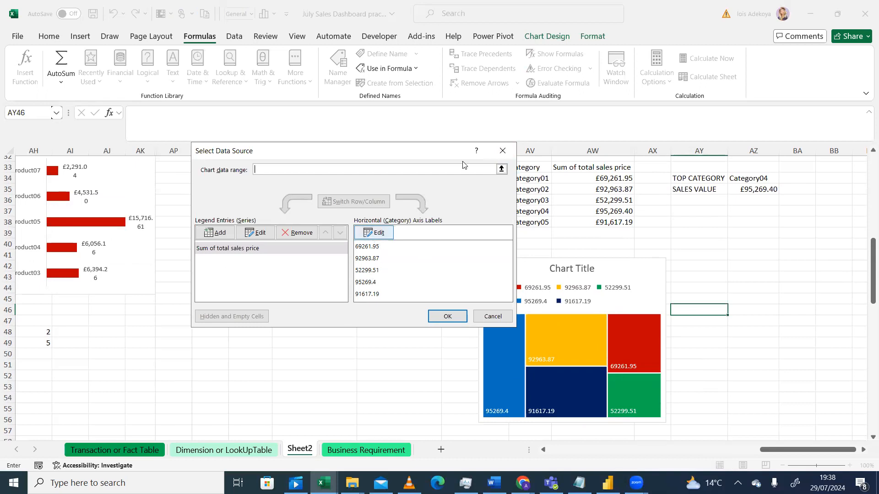
pyautogui.click(500, 154)
pyautogui.rightClick(532, 334)
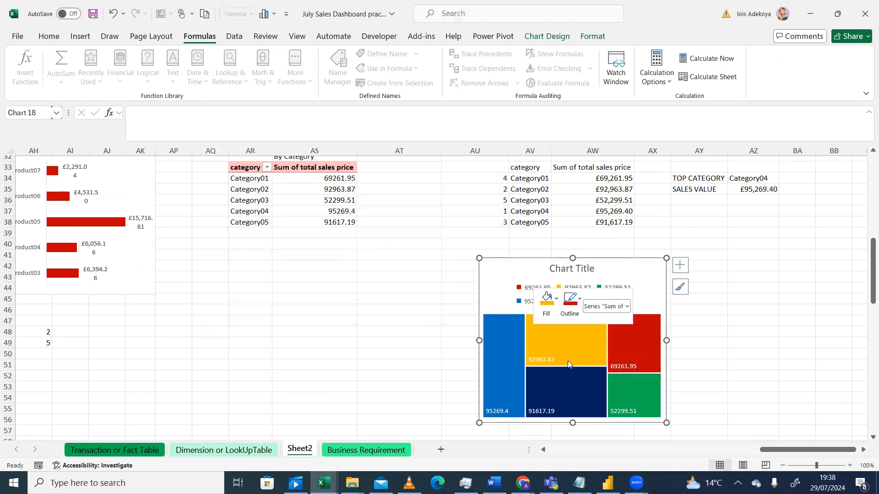
pyautogui.click(565, 393)
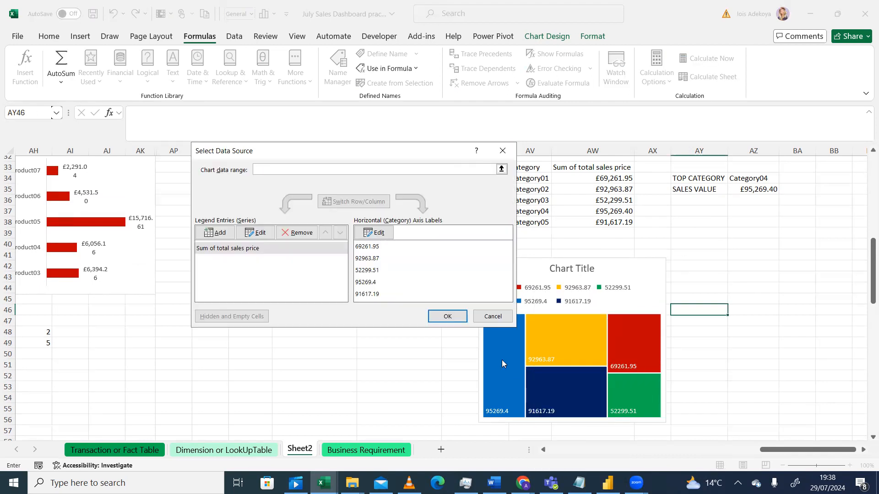
pyautogui.click(500, 154)
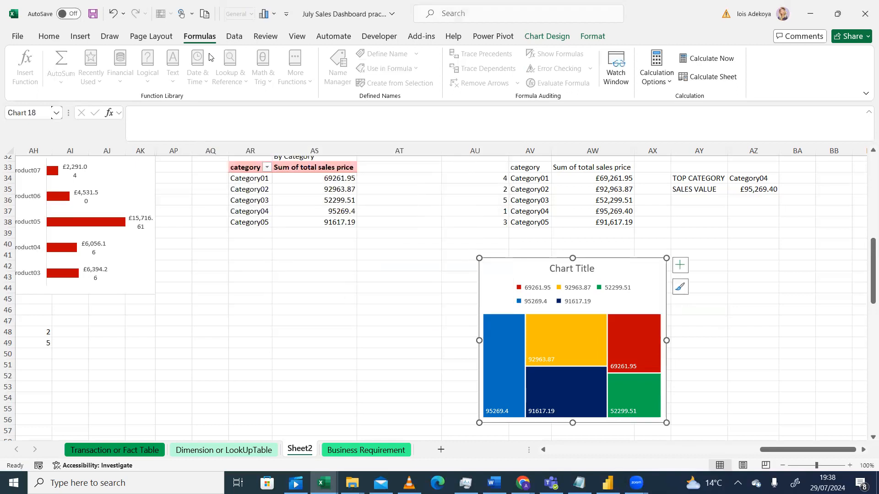
# - Inspect the reference formula of the defined name CAT_SCROLL and compare it with the OFFSET formula in AV34
pyautogui.click(198, 251)
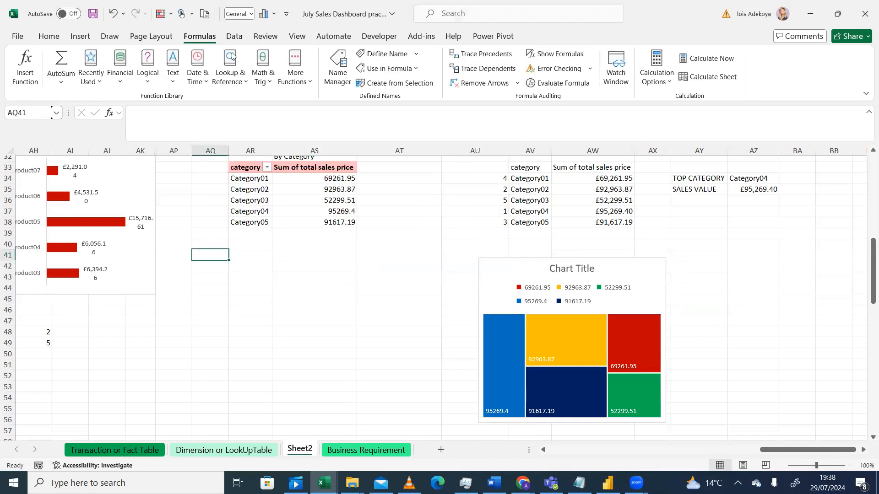
pyautogui.click(339, 65)
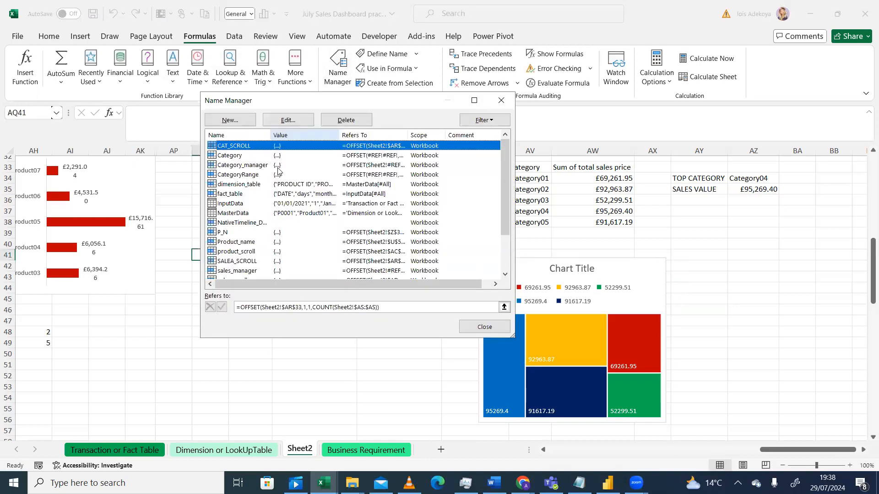
pyautogui.doubleClick(241, 146)
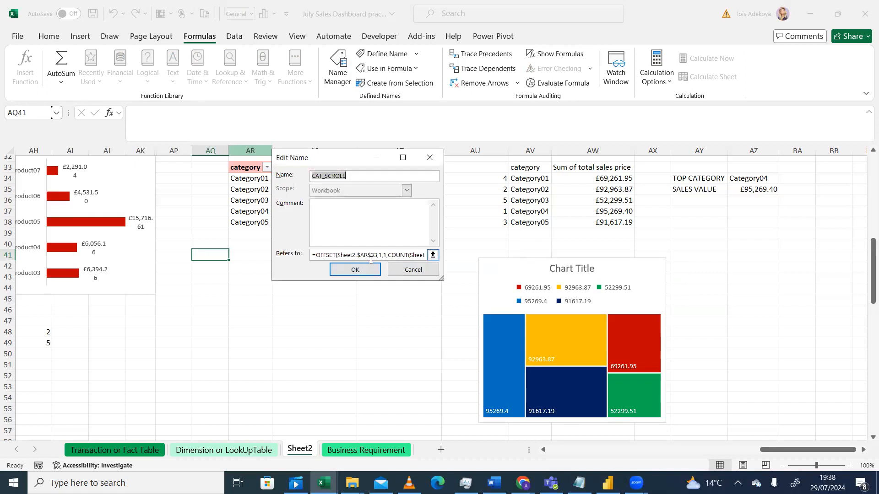
pyautogui.moveTo(352, 159); pyautogui.dragTo(309, 274)
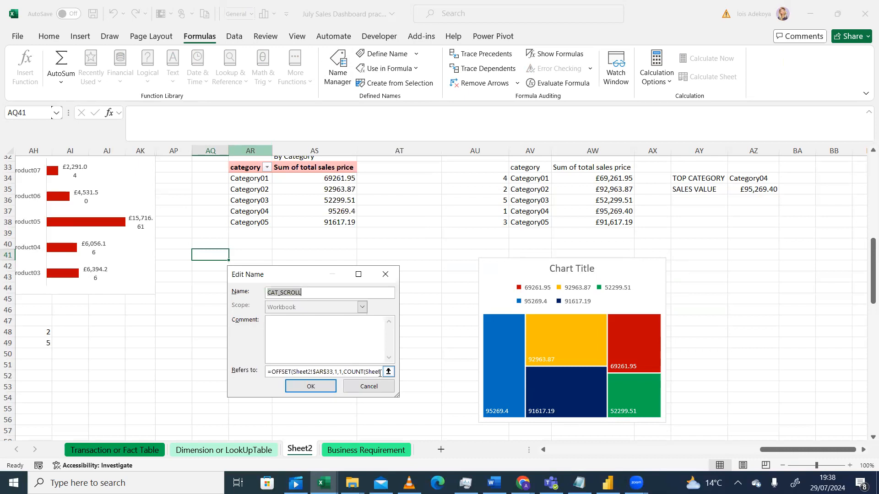
pyautogui.click(385, 274)
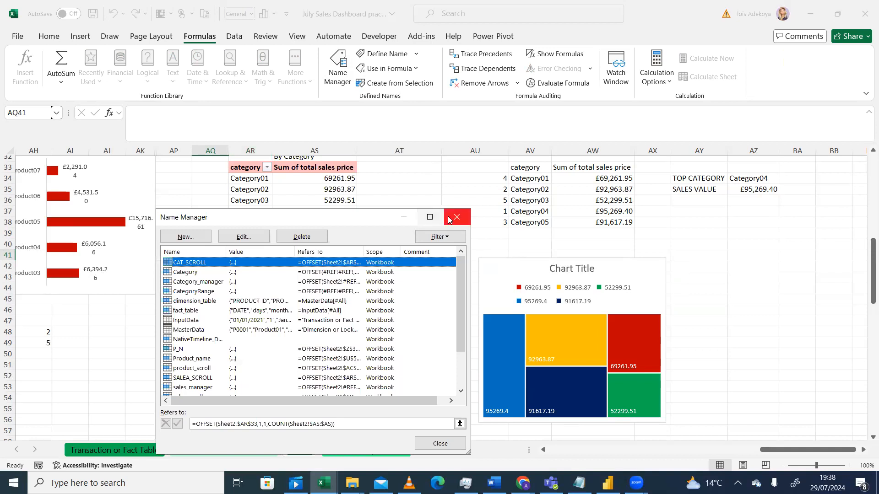
pyautogui.click(448, 219)
pyautogui.click(526, 178)
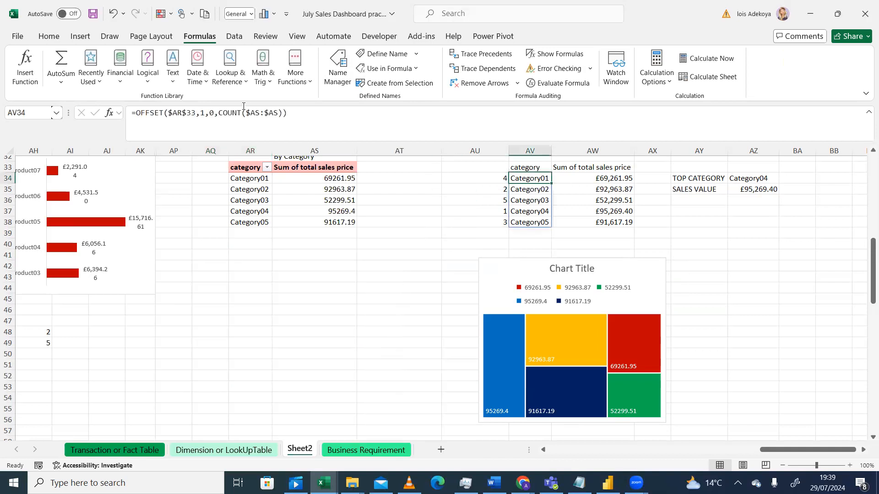
# - Copy the OFFSET formula from AV34 and set the defined name CAT_SCROLL to refer to =OFFSET($AR$33,1,0,COUNT($AS:$AS))
pyautogui.moveTo(288, 113); pyautogui.dragTo(125, 105)
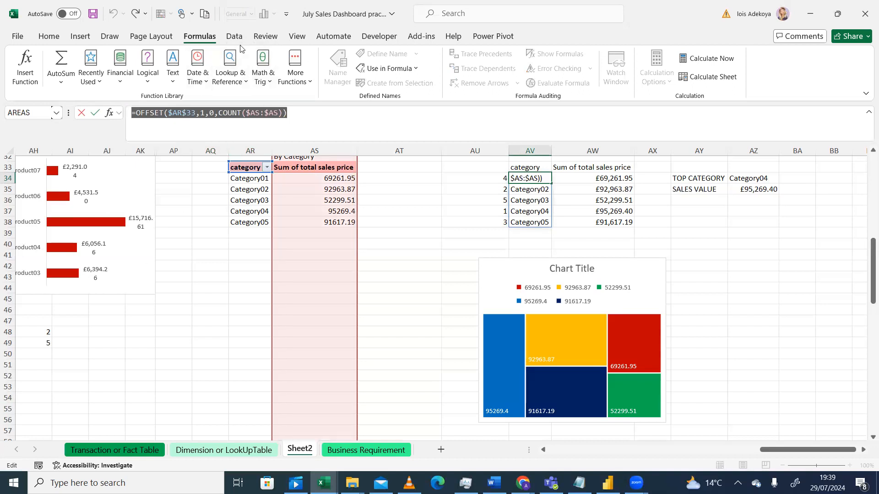
pyautogui.hotkey('ctrl', 'Return')
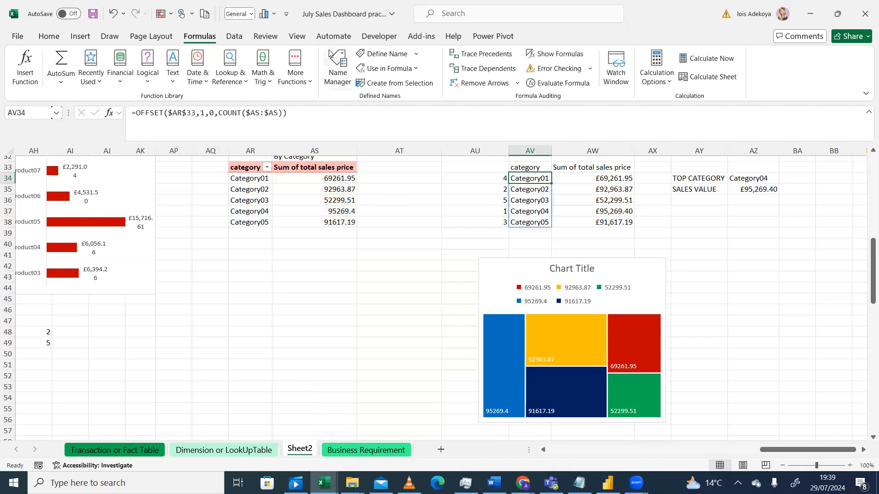
pyautogui.click(338, 68)
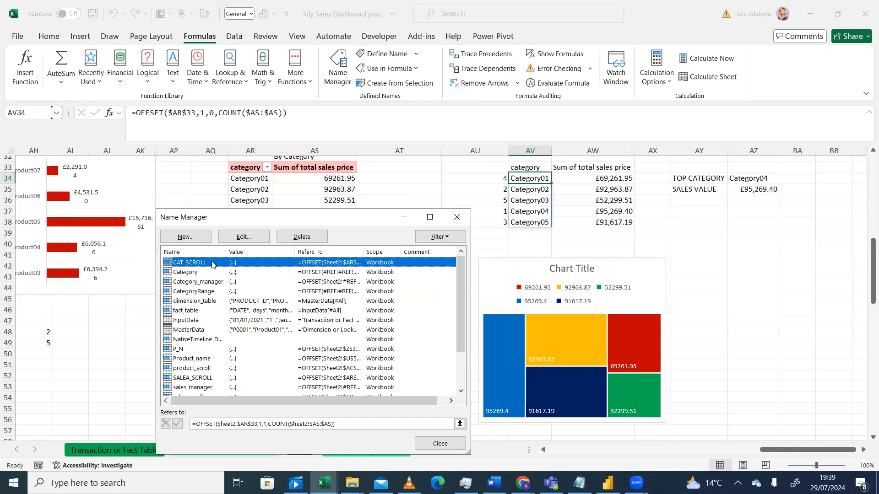
pyautogui.doubleClick(212, 260)
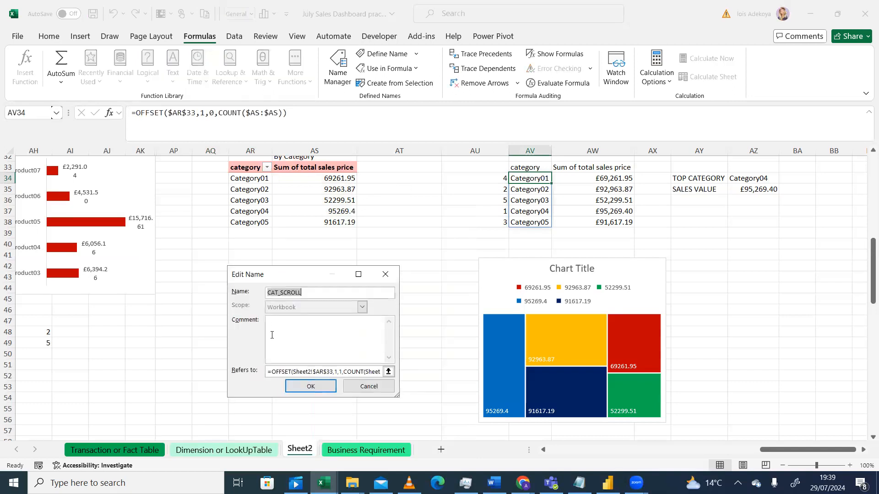
pyautogui.press('super')
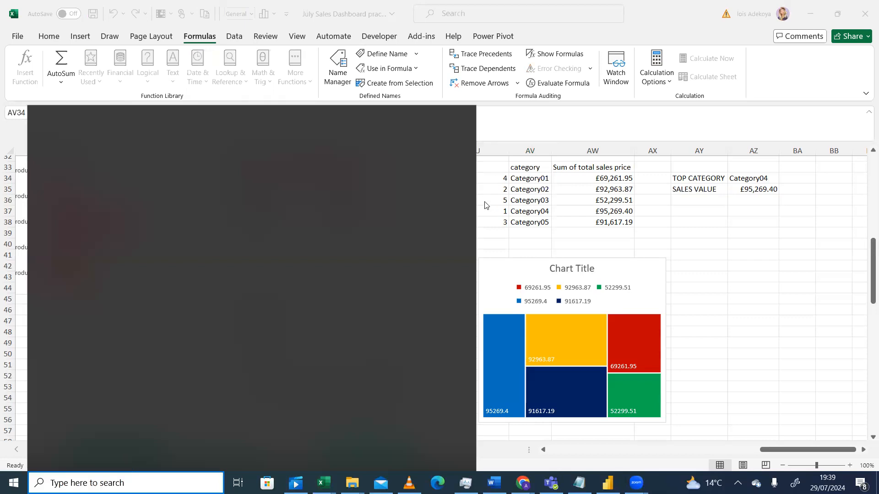
pyautogui.click(457, 146)
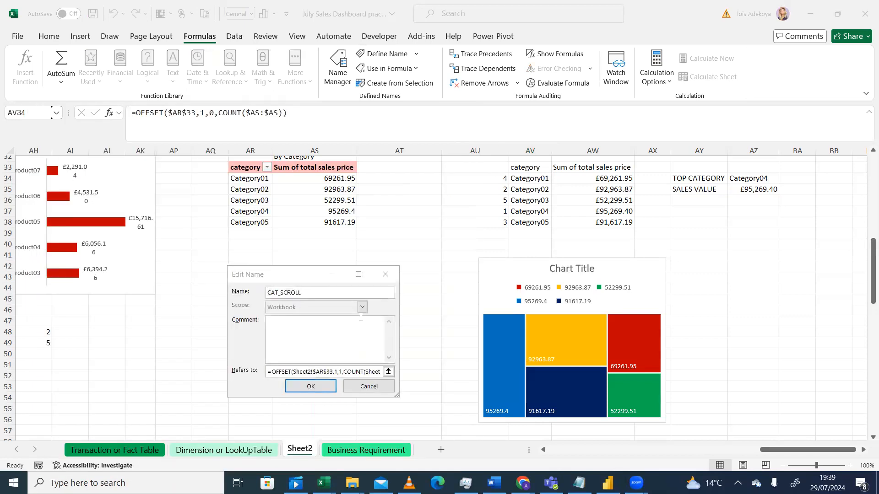
pyautogui.click(268, 373)
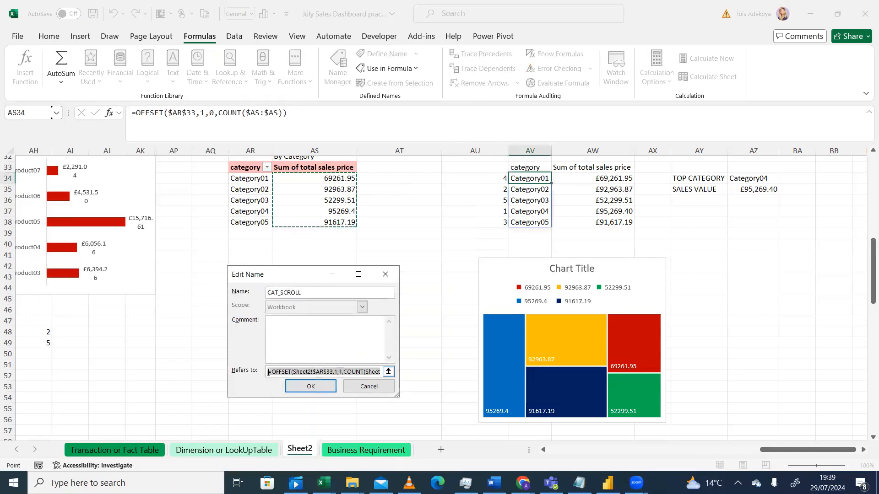
pyautogui.hotkey('ctrl', 'v')
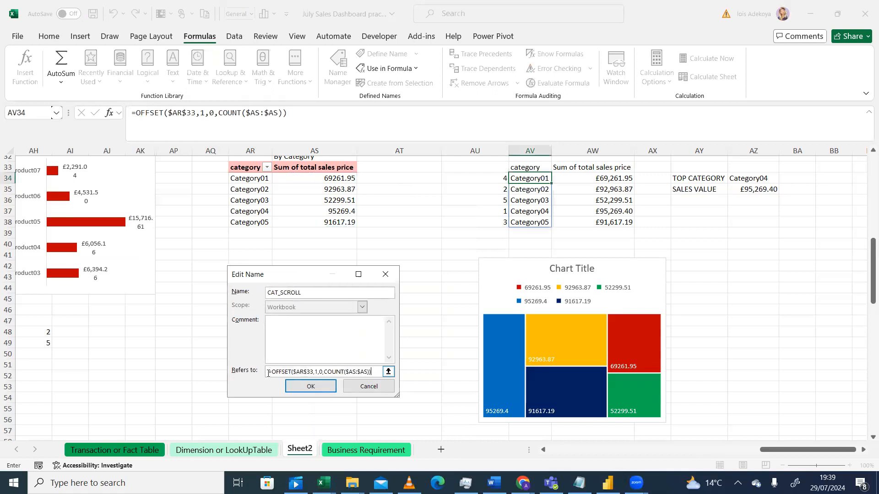
pyautogui.click(314, 387)
# - Replace the treemap's horizontal category axis label range with the defined name Sheet2!CAT_SCROLL and apply the data source
pyautogui.moveTo(562, 339)
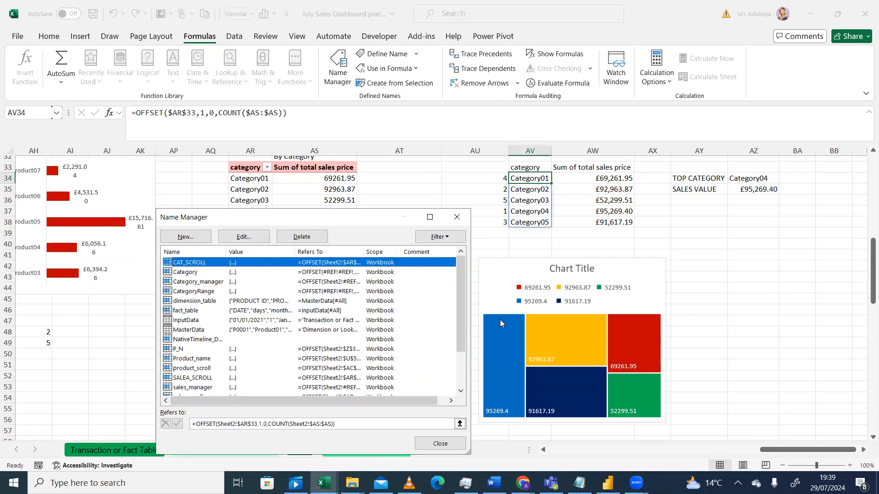
pyautogui.click(563, 346)
pyautogui.rightClick(562, 343)
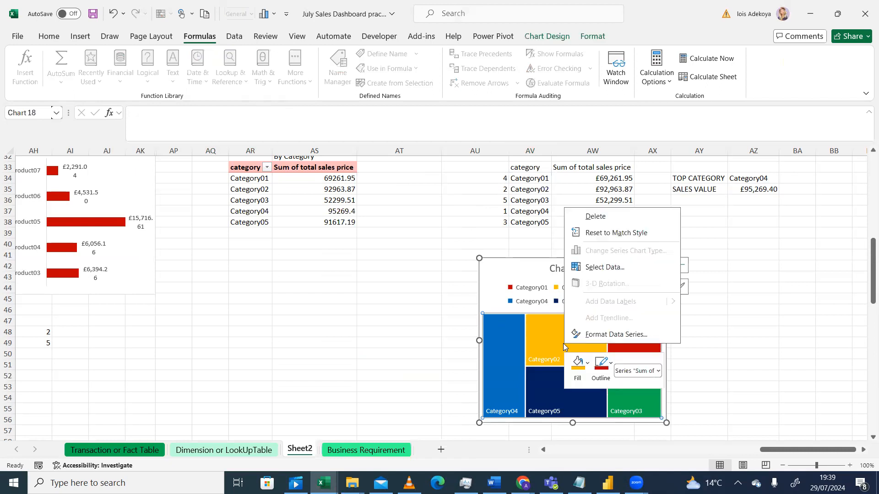
pyautogui.click(624, 269)
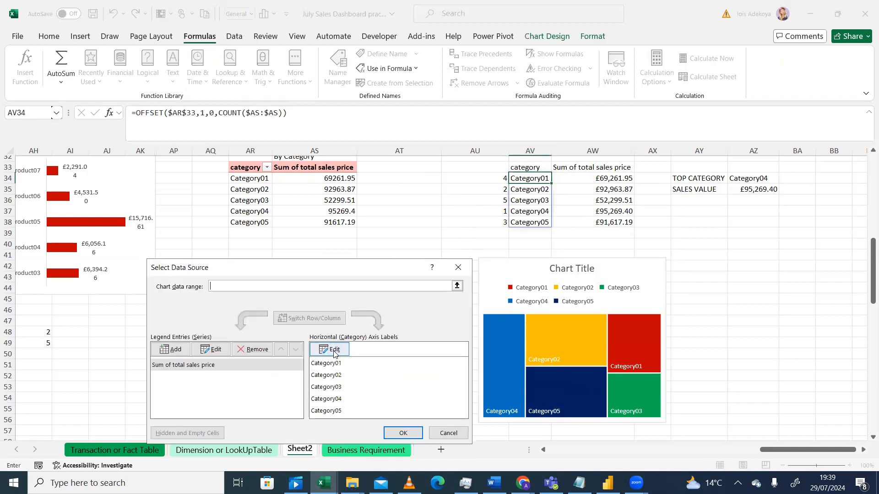
pyautogui.click(334, 350)
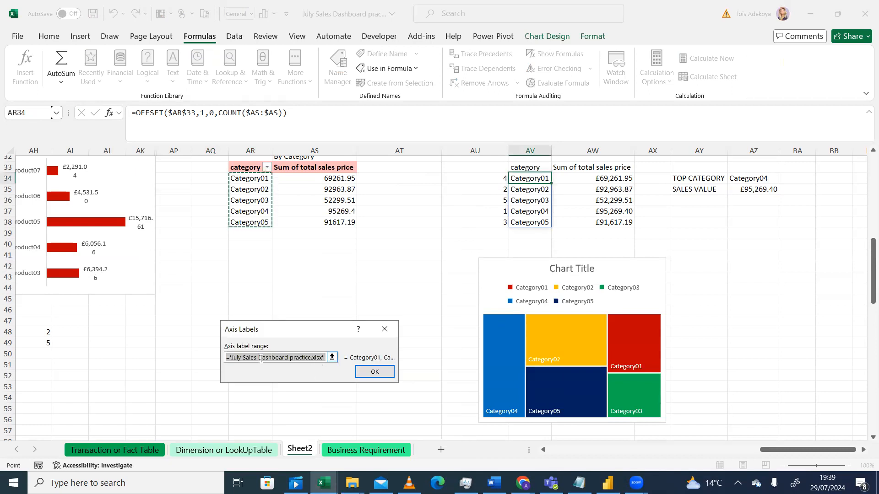
pyautogui.click(317, 358)
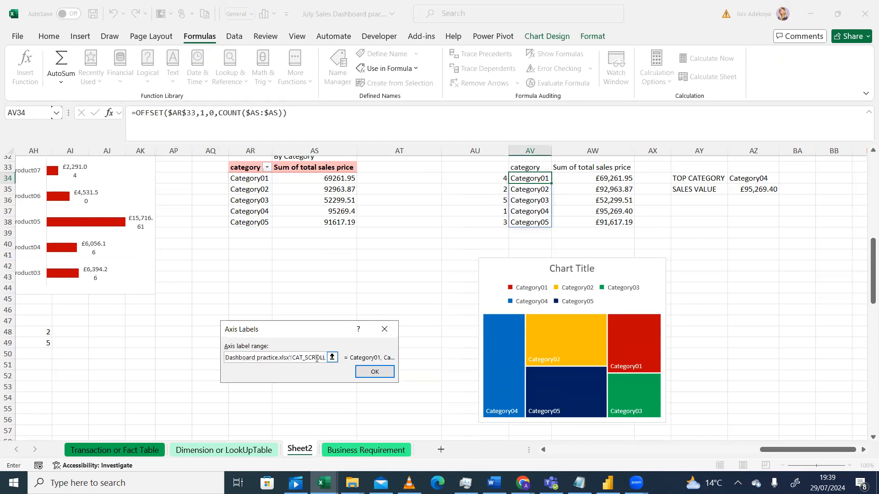
pyautogui.press('BackSpace')
pyautogui.press('BackSpace')
pyautogui.press('BackSpace')
pyautogui.press('BackSpace')
pyautogui.press('BackSpace')
pyautogui.press('BackSpace')
pyautogui.press('BackSpace')
pyautogui.press('BackSpace')
pyautogui.press('BackSpace')
pyautogui.press('BackSpace')
pyautogui.press('BackSpace')
pyautogui.press('BackSpace')
pyautogui.press('BackSpace')
pyautogui.press('BackSpace')
pyautogui.press('BackSpace')
pyautogui.press('BackSpace')
pyautogui.press('BackSpace')
pyautogui.press('BackSpace')
pyautogui.press('BackSpace')
pyautogui.press('BackSpace')
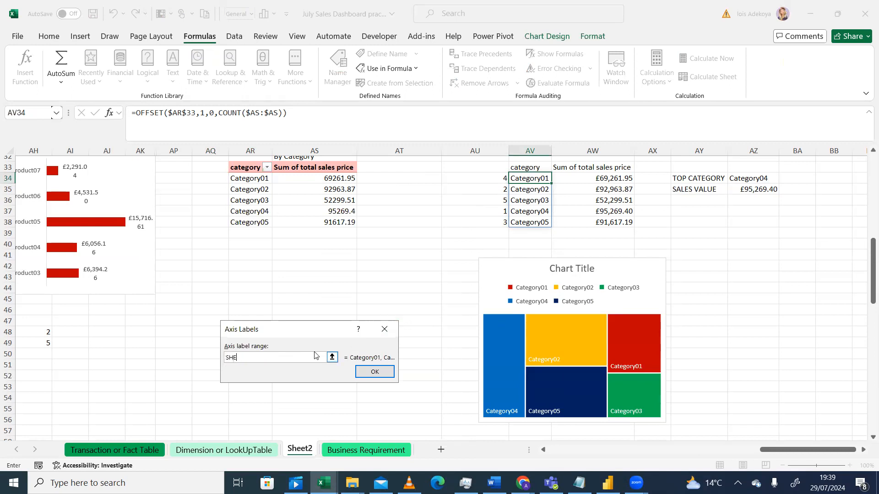
pyautogui.press('BackSpace')
pyautogui.press('BackSpace')
pyautogui.press('BackSpace')
pyautogui.press('BackSpace')
pyautogui.press('BackSpace')
pyautogui.press('F3')
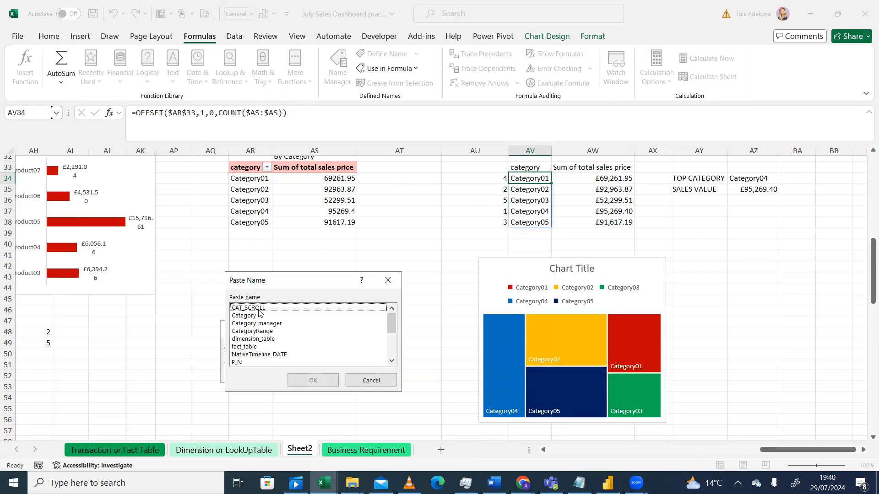
pyautogui.click(259, 310)
pyautogui.click(303, 380)
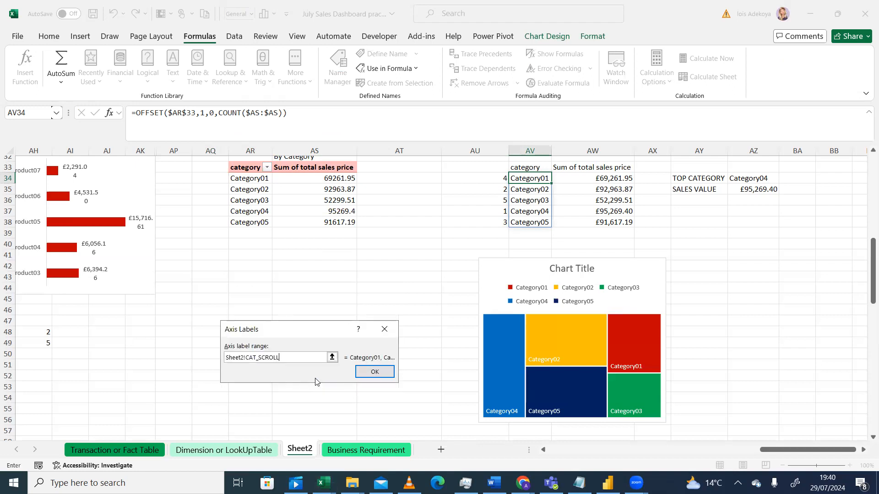
pyautogui.click(374, 374)
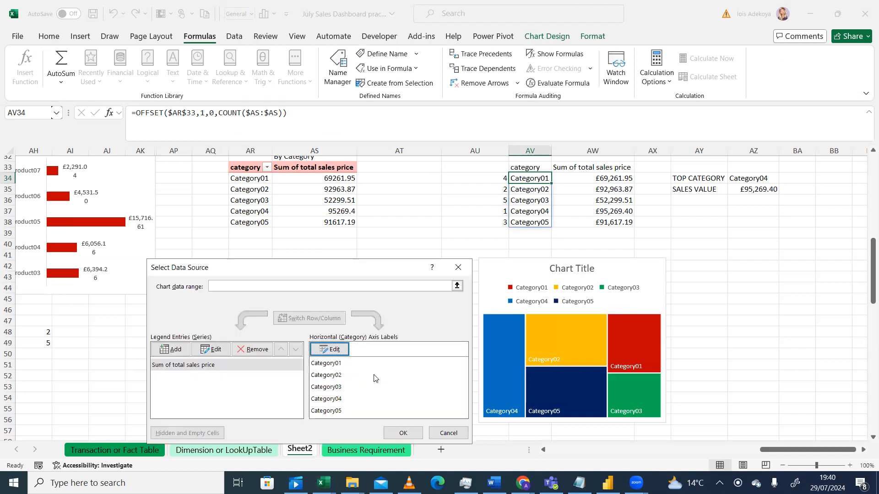
pyautogui.click(401, 432)
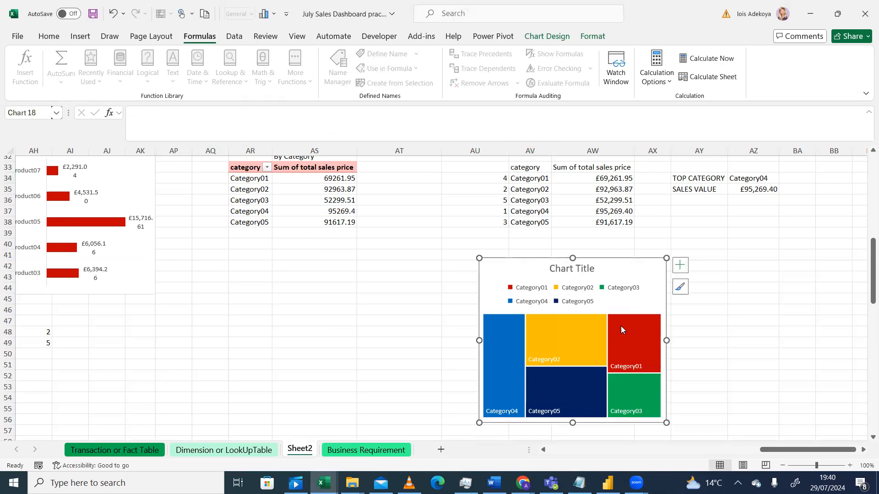
# - Examine the treemap's legend and category labels, and look over the product sales bar chart and its source list
pyautogui.click(636, 286)
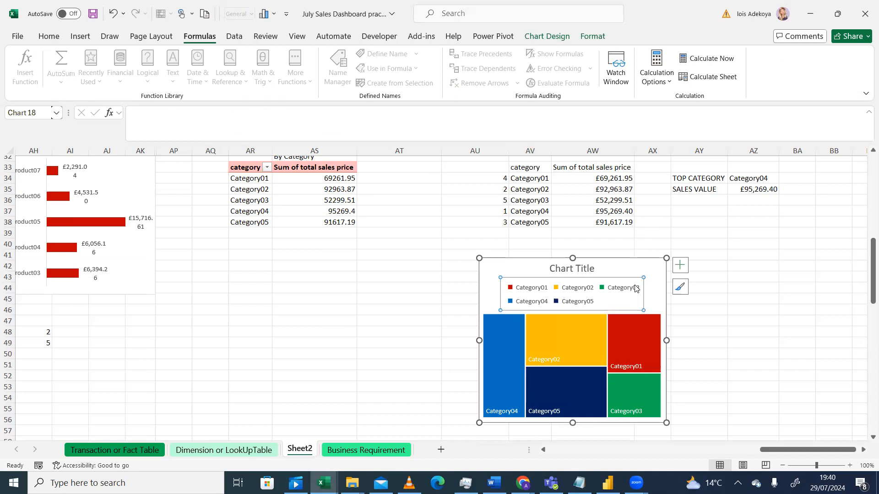
pyautogui.click(547, 362)
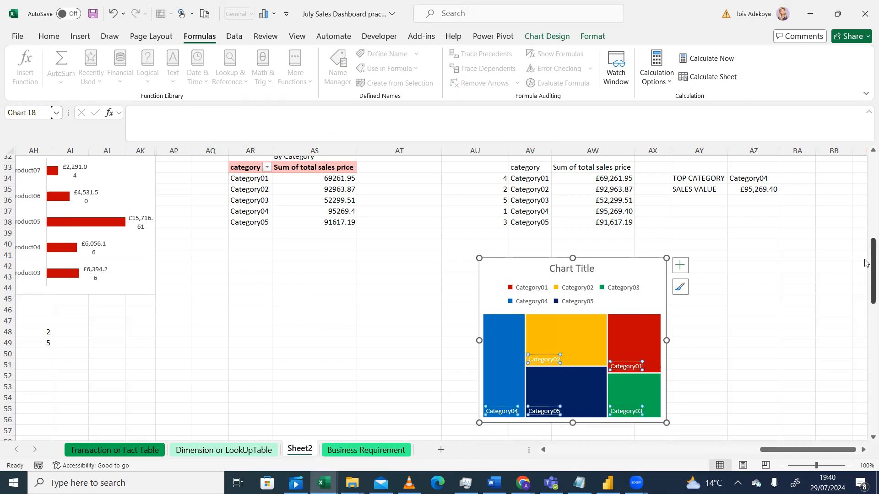
pyautogui.moveTo(866, 257); pyautogui.dragTo(866, 250)
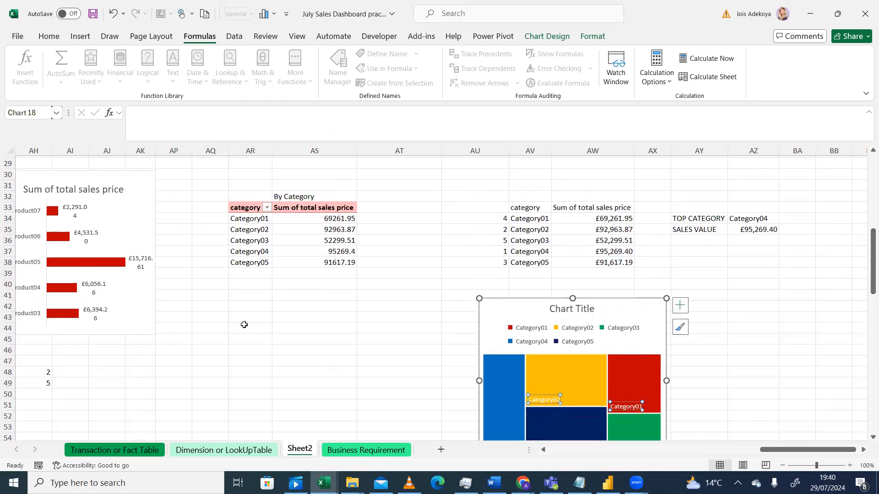
pyautogui.moveTo(867, 241); pyautogui.dragTo(867, 258)
pyautogui.click(339, 348)
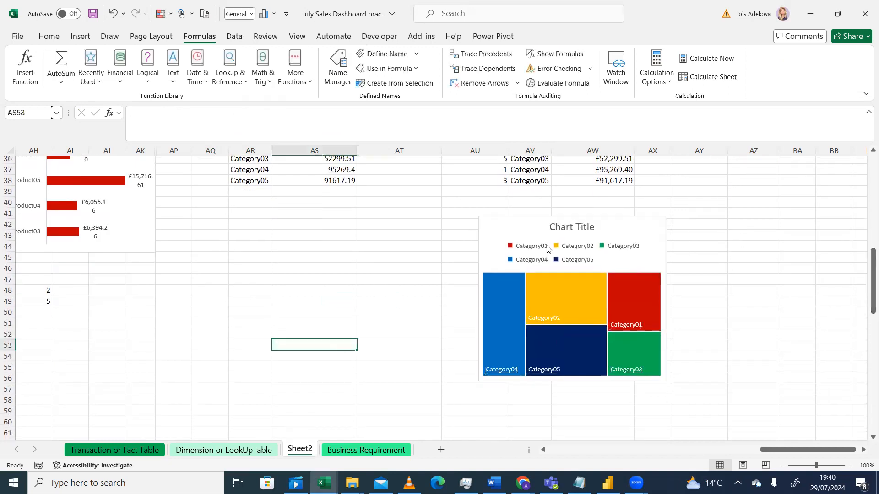
pyautogui.click(569, 298)
pyautogui.click(513, 230)
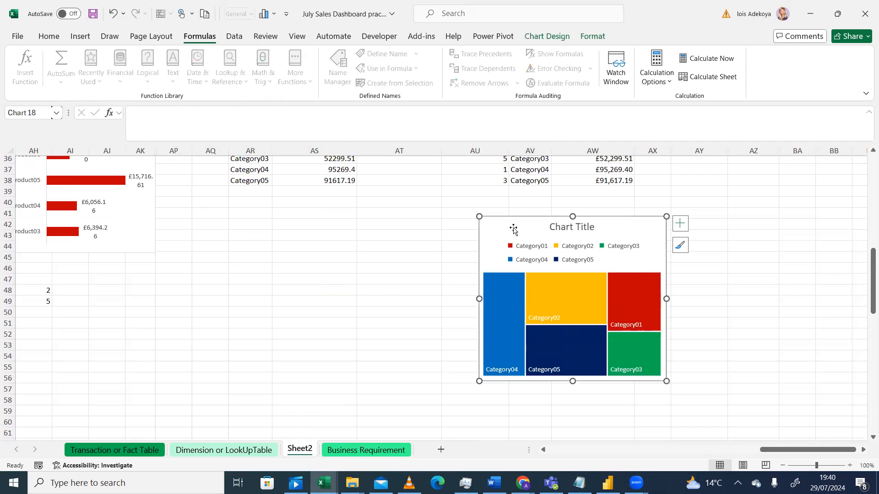
pyautogui.moveTo(763, 452); pyautogui.dragTo(737, 453)
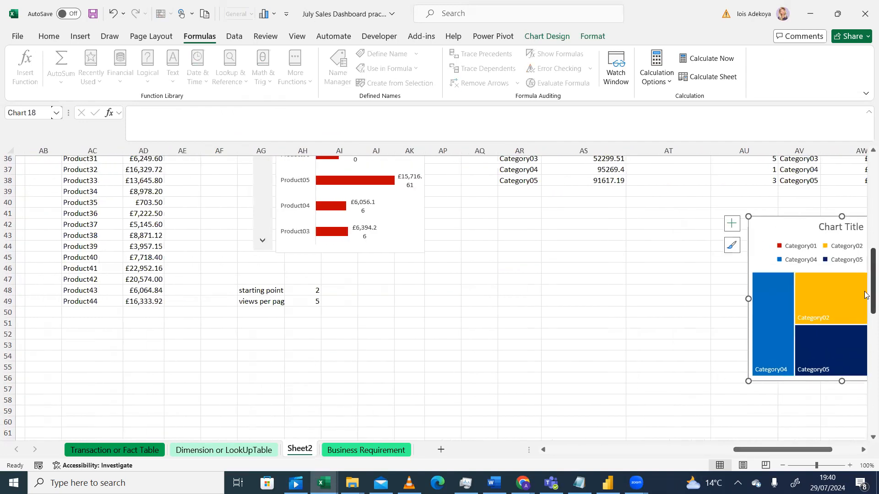
pyautogui.scroll(8, 865, 294)
pyautogui.click(393, 407)
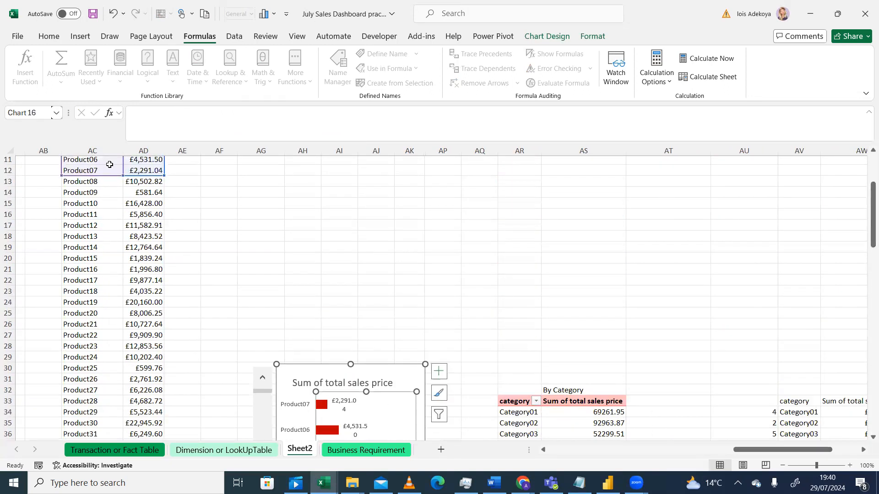
pyautogui.click(614, 257)
# - Move the treemap beneath the category sales pivot table, across columns AS to AU from about row 40
pyautogui.moveTo(865, 241); pyautogui.dragTo(865, 298)
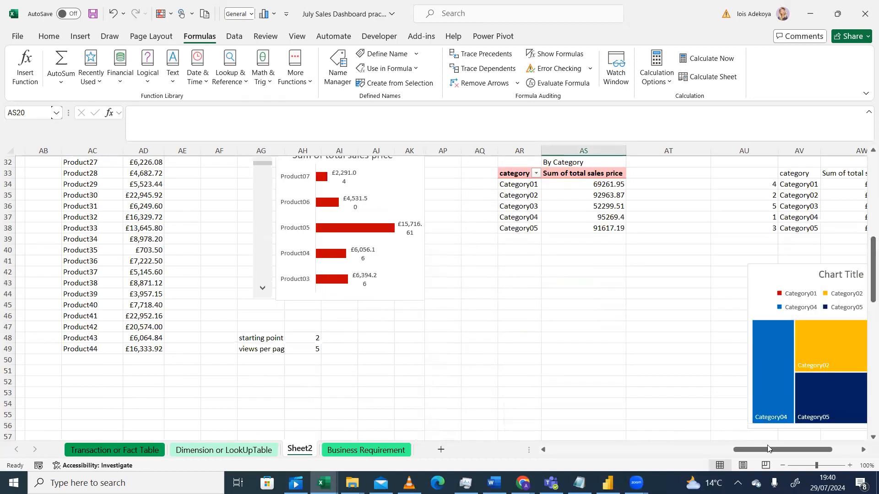
pyautogui.moveTo(763, 455); pyautogui.dragTo(785, 454)
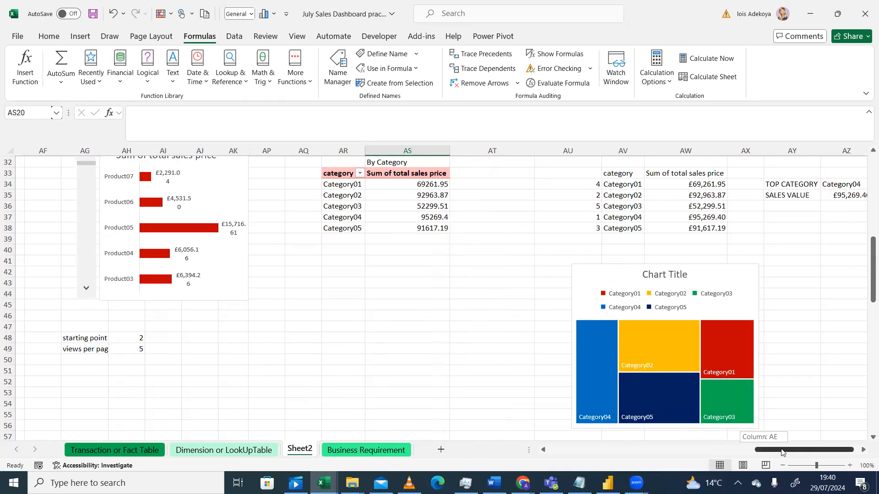
pyautogui.click(603, 263)
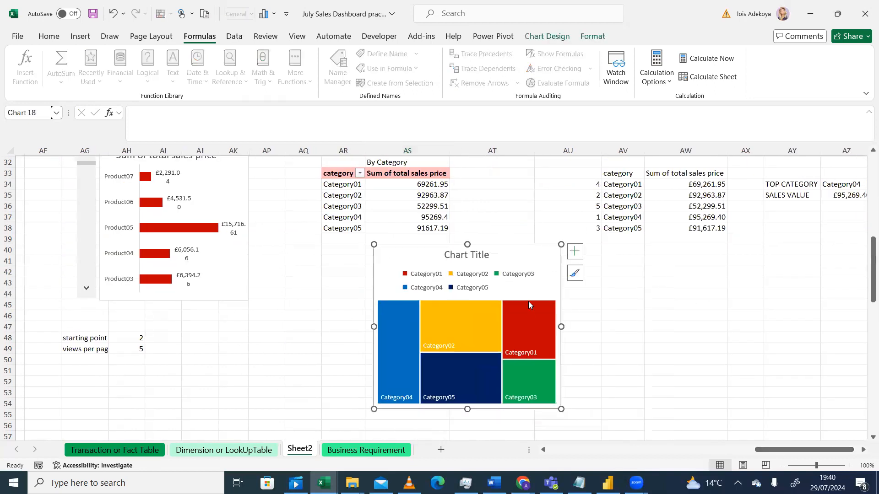
pyautogui.click(534, 277)
pyautogui.click(548, 285)
# - Add the value to the treemap's data labels alongside the category name, using New Line as the separator
pyautogui.click(576, 256)
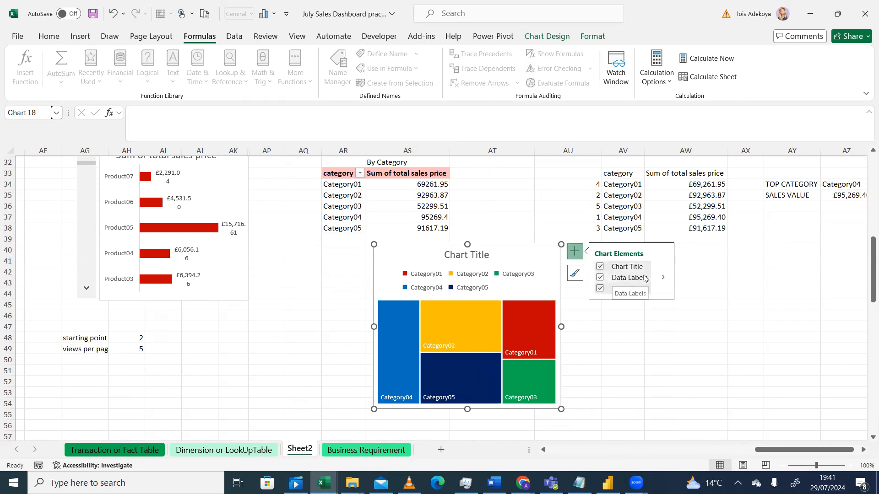
pyautogui.click(600, 279)
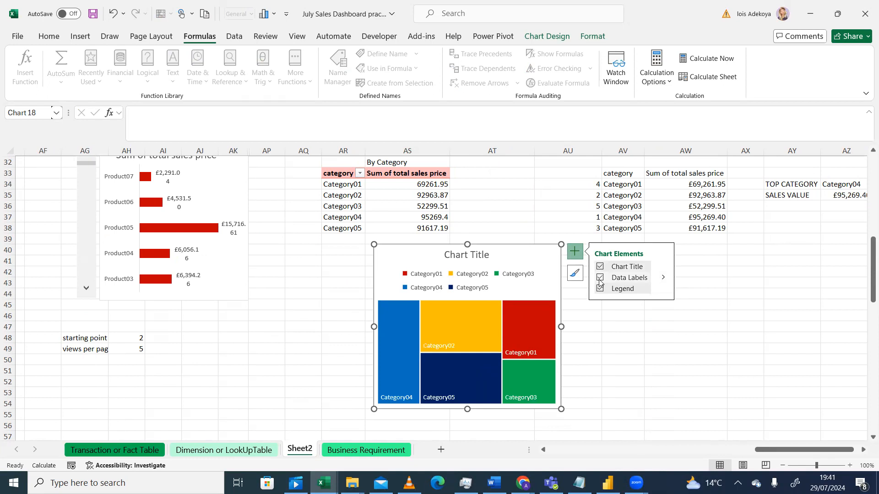
pyautogui.click(664, 278)
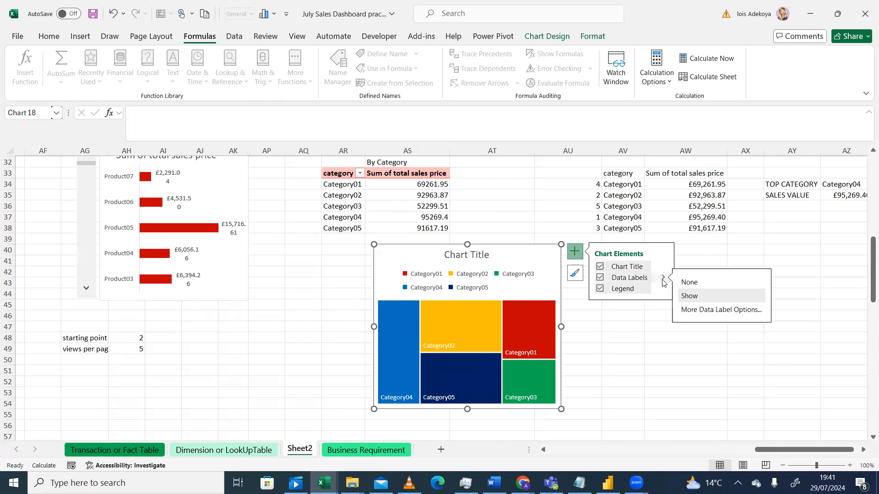
pyautogui.click(694, 311)
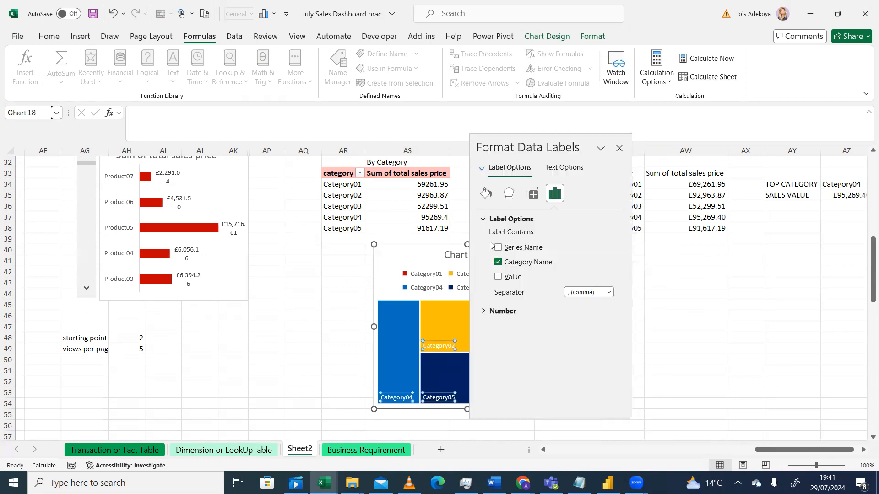
pyautogui.click(497, 278)
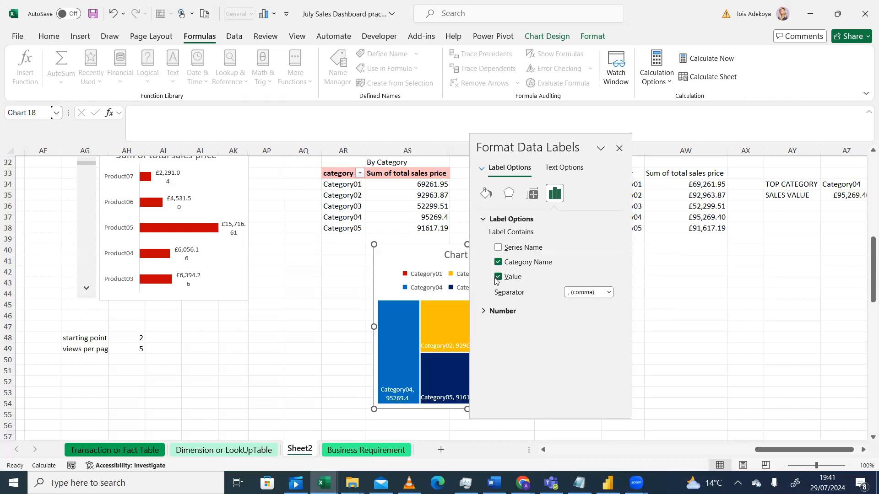
pyautogui.click(609, 294)
pyautogui.click(589, 339)
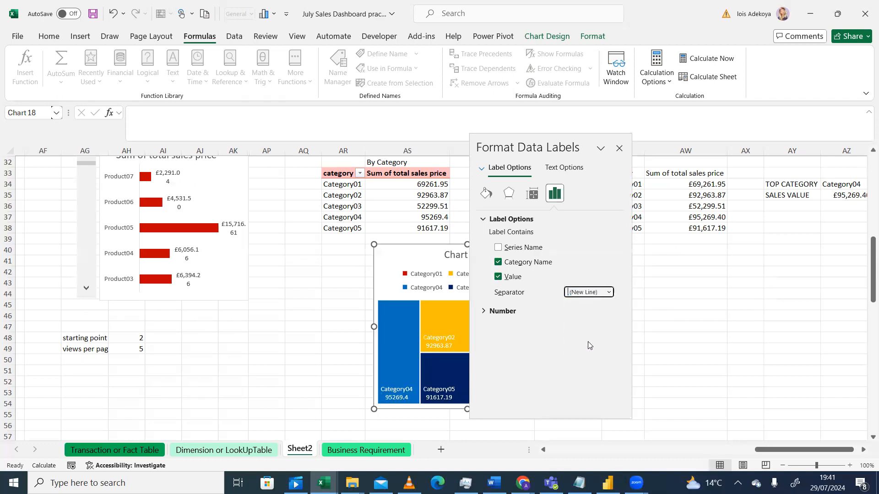
pyautogui.click(619, 148)
pyautogui.click(671, 334)
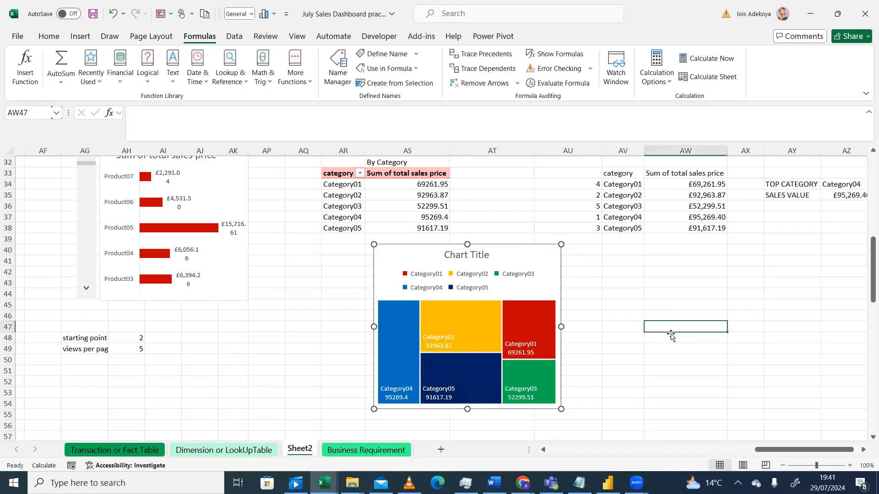
# - Look over the treemap's tiles, then the product sales list and bar chart in the neighbouring columns
pyautogui.click(530, 306)
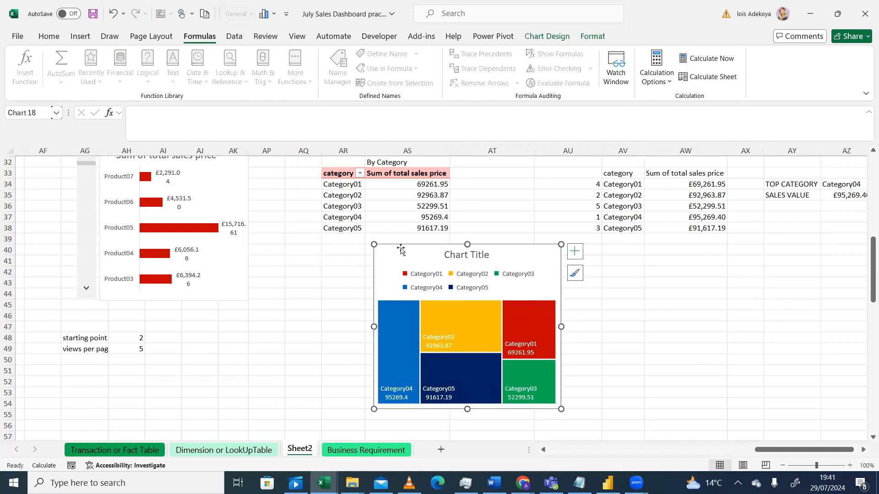
pyautogui.click(394, 320)
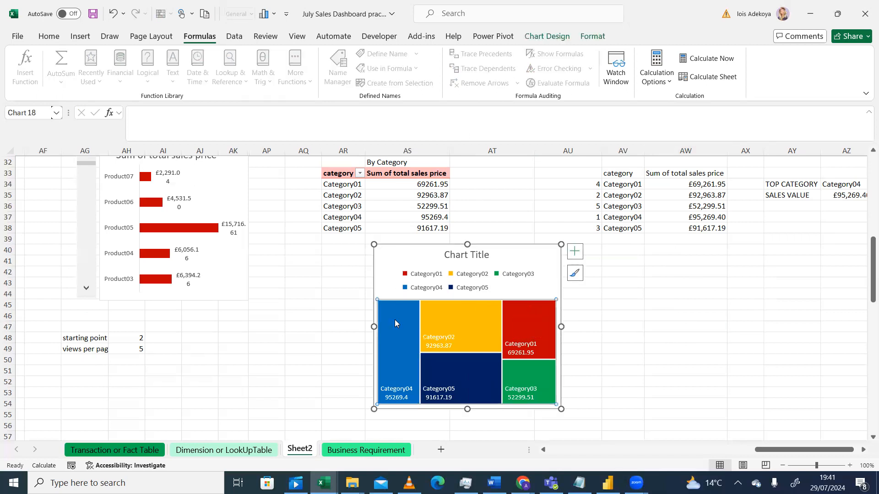
pyautogui.click(538, 337)
pyautogui.click(541, 265)
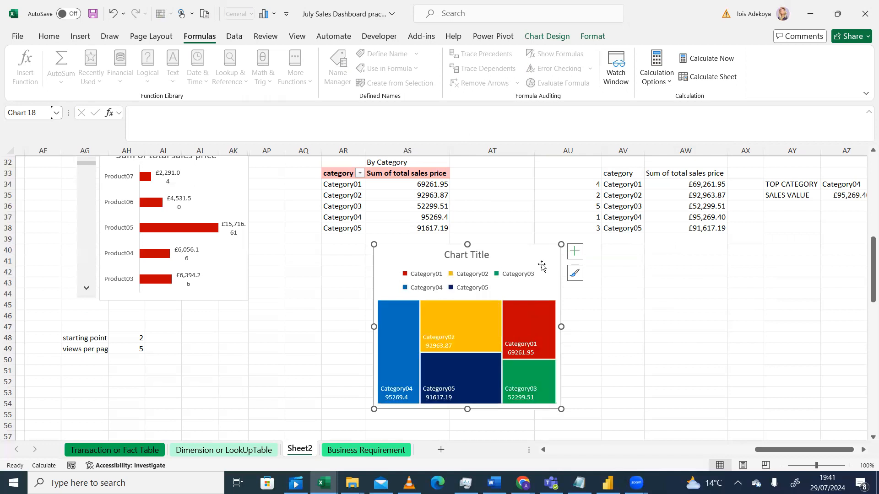
pyautogui.click(646, 289)
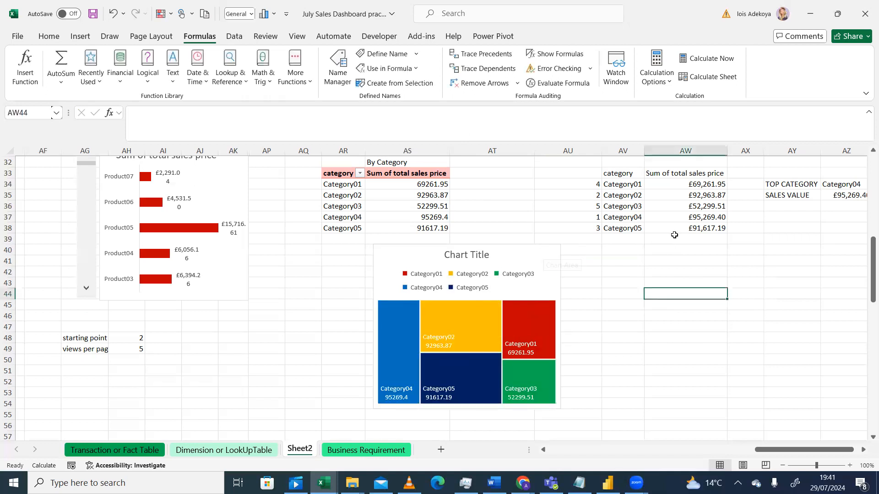
pyautogui.click(741, 455)
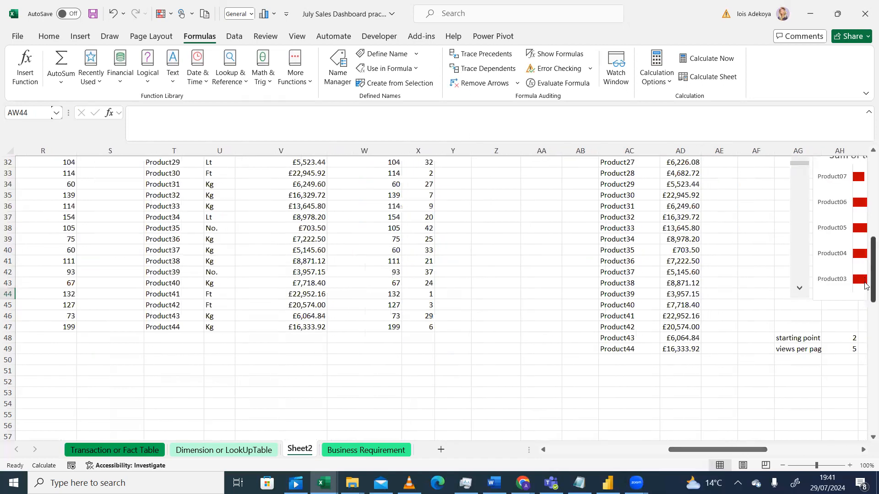
pyautogui.moveTo(721, 453); pyautogui.dragTo(792, 448)
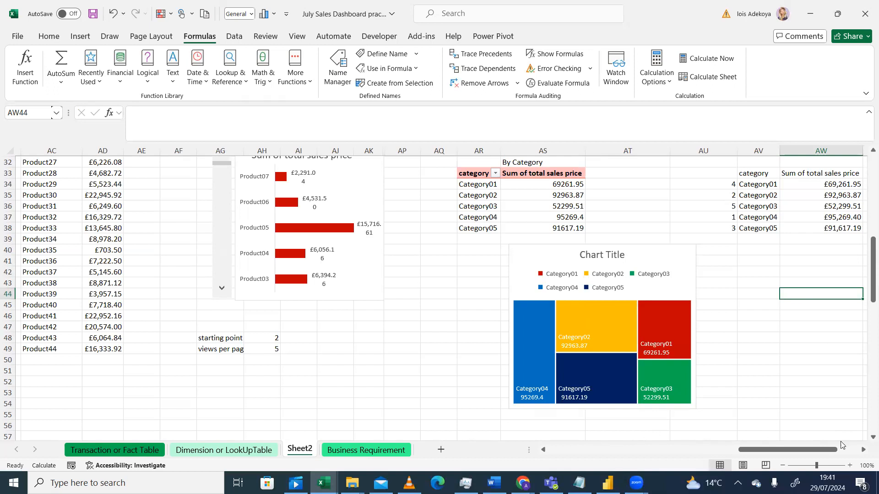
pyautogui.click(863, 449)
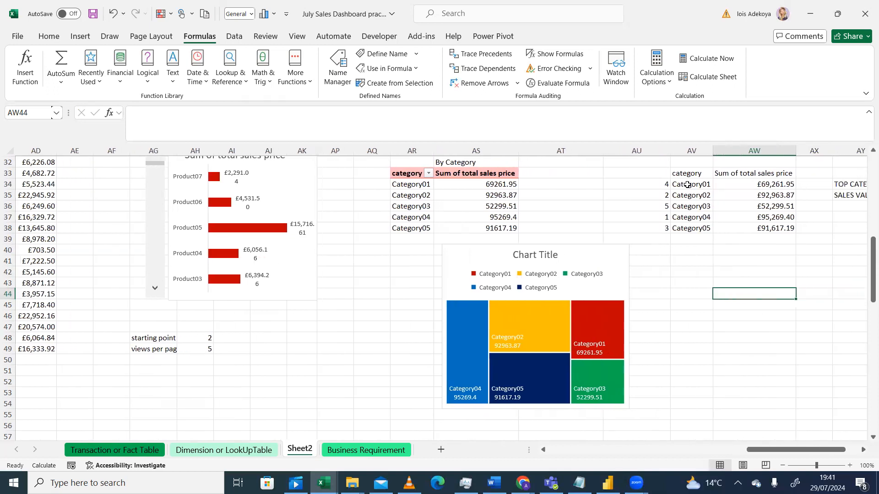
# - Examine the OFFSET formulas behind the category names in AV34 and the sales values in AW34
pyautogui.click(688, 186)
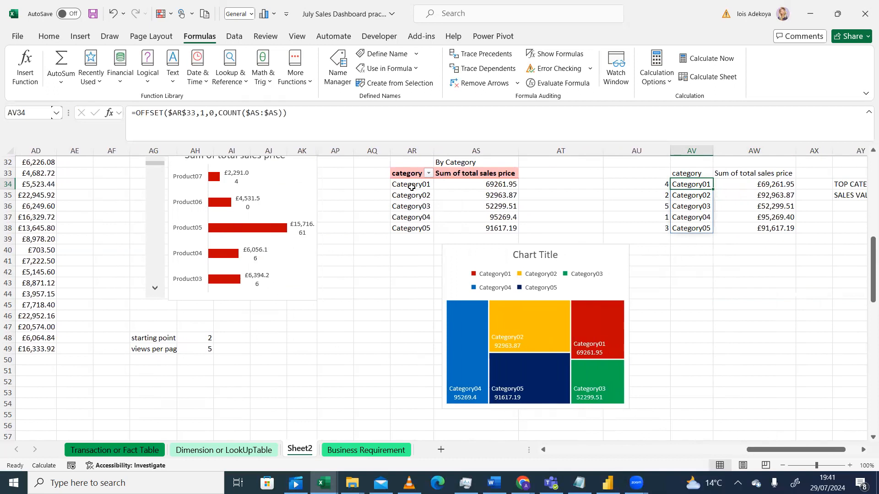
pyautogui.click(753, 184)
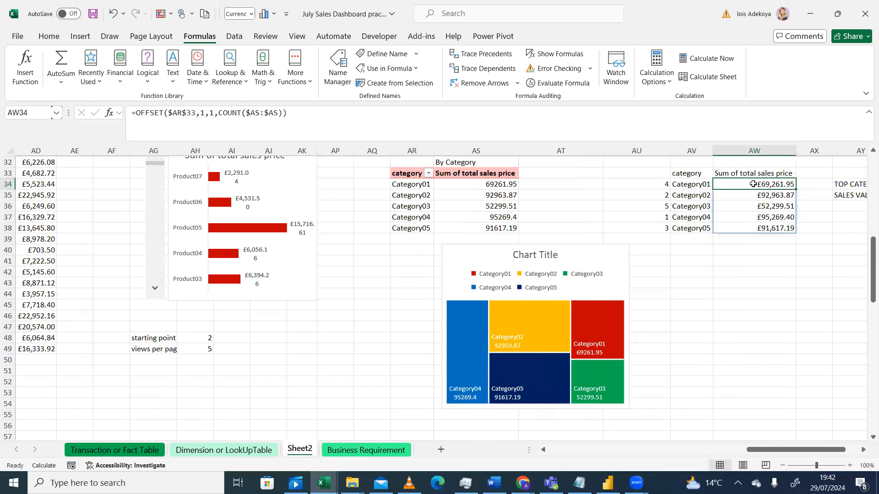
pyautogui.click(680, 184)
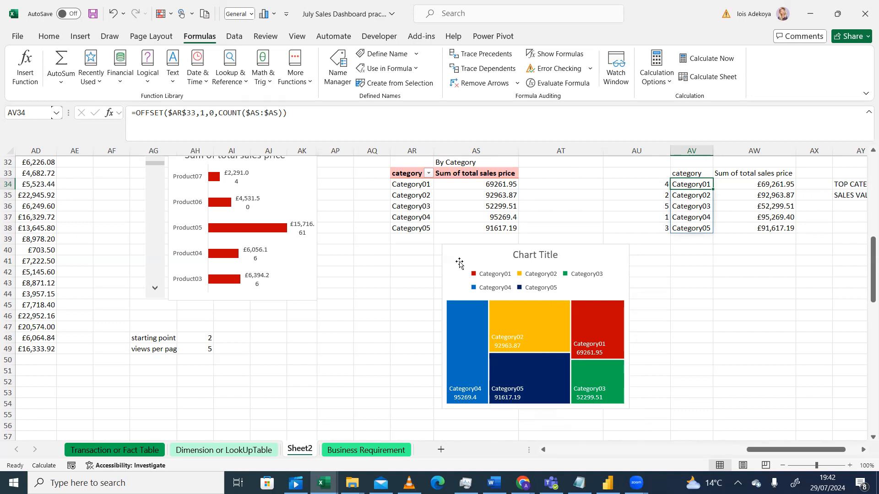
pyautogui.click(684, 315)
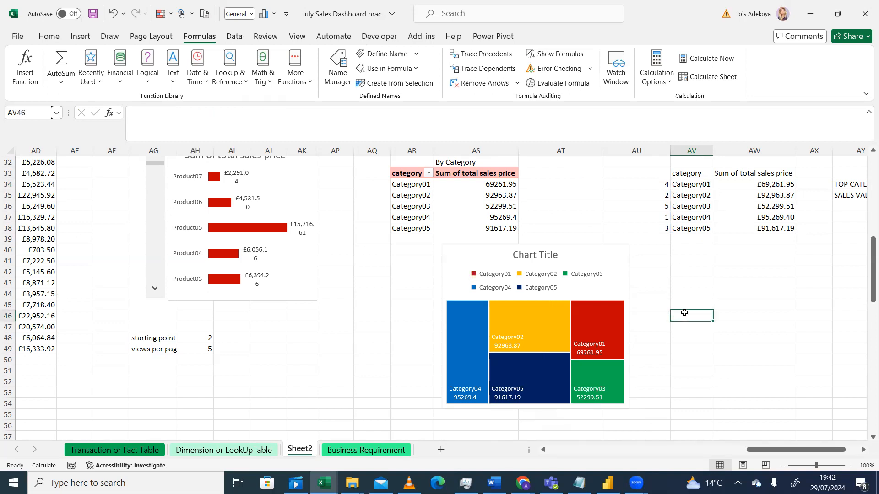
pyautogui.click(684, 185)
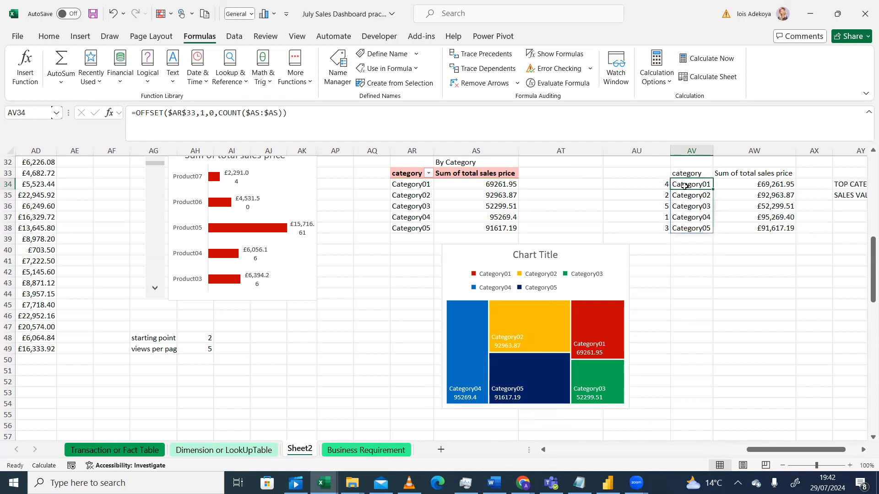
pyautogui.click(699, 291)
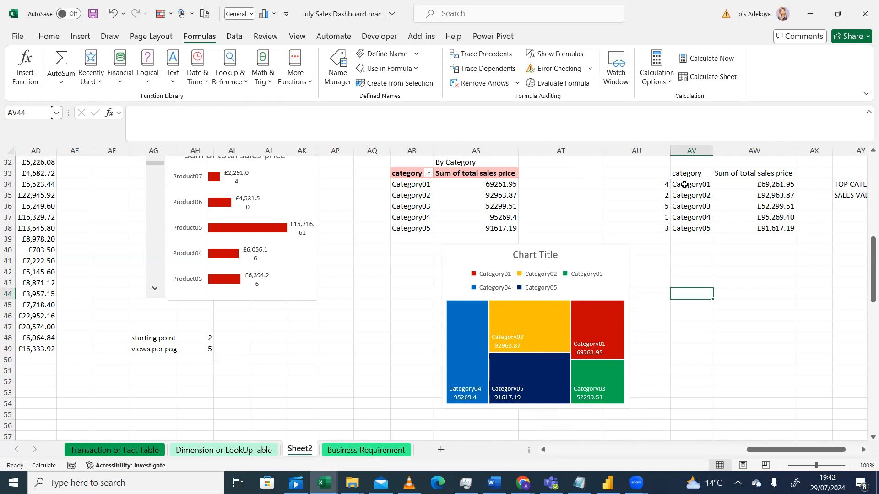
pyautogui.click(684, 186)
pyautogui.click(688, 279)
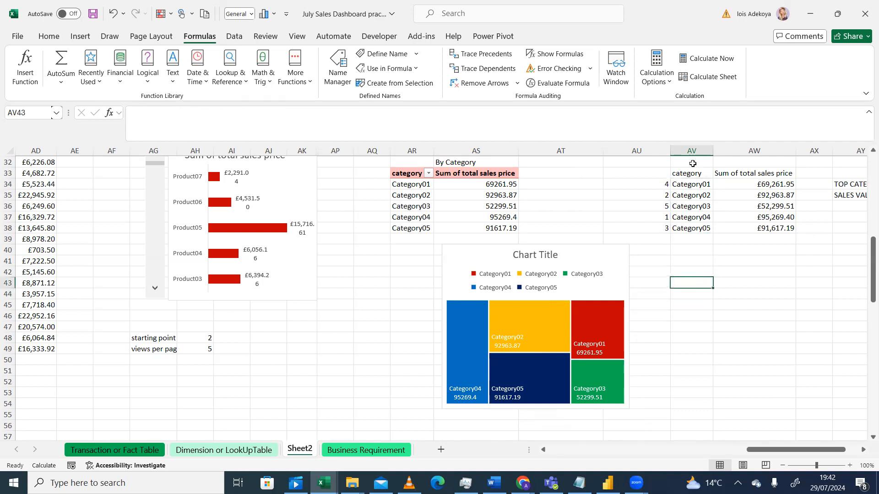
pyautogui.click(688, 189)
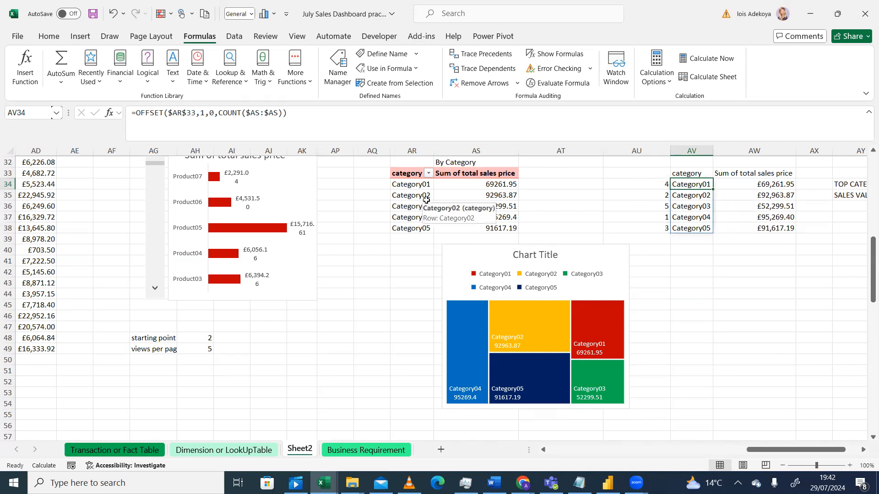
pyautogui.click(710, 257)
pyautogui.click(684, 292)
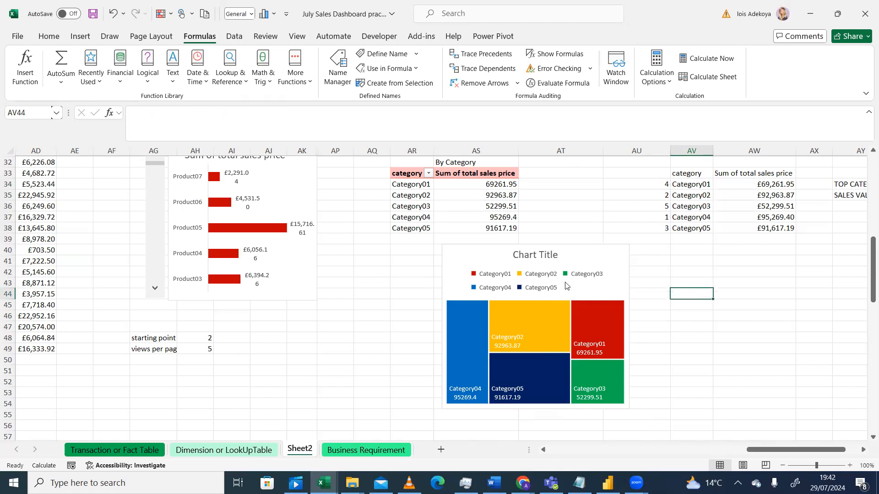
# - Highlight the OFFSET formula text in AV34 to review the expression behind the treemap's category range
pyautogui.click(552, 322)
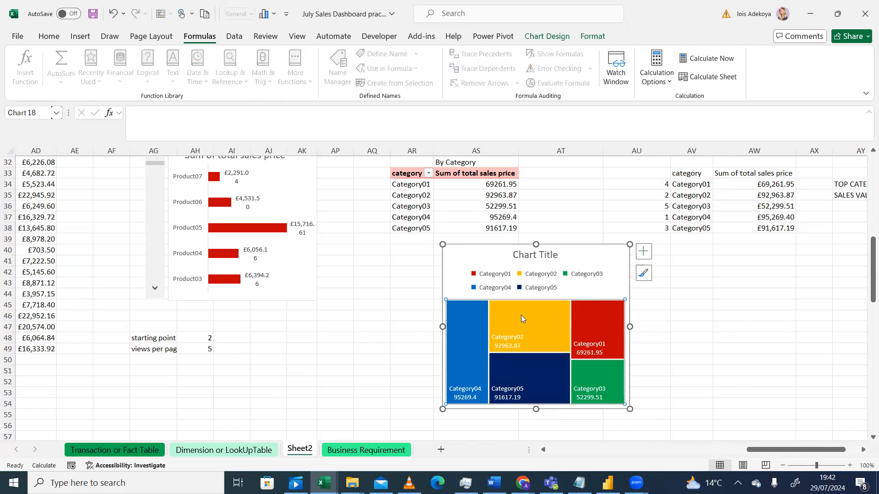
pyautogui.click(684, 185)
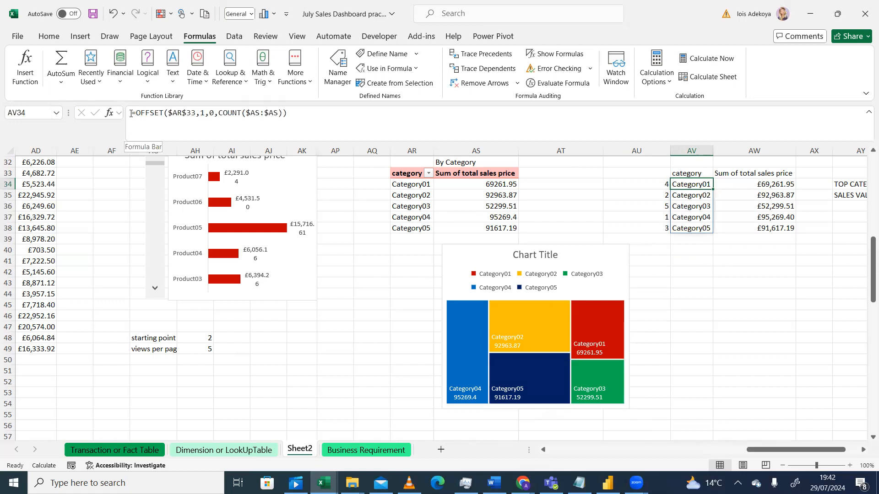
pyautogui.moveTo(136, 112); pyautogui.dragTo(293, 111)
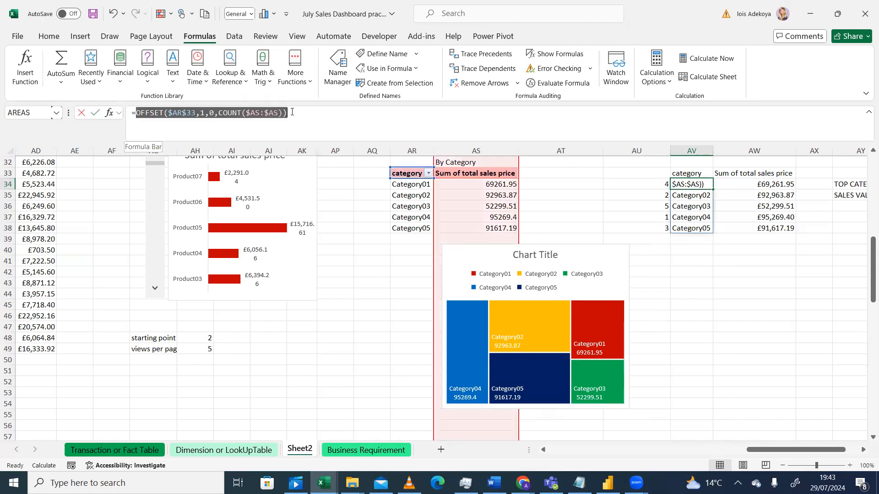
pyautogui.moveTo(293, 111); pyautogui.dragTo(292, 114)
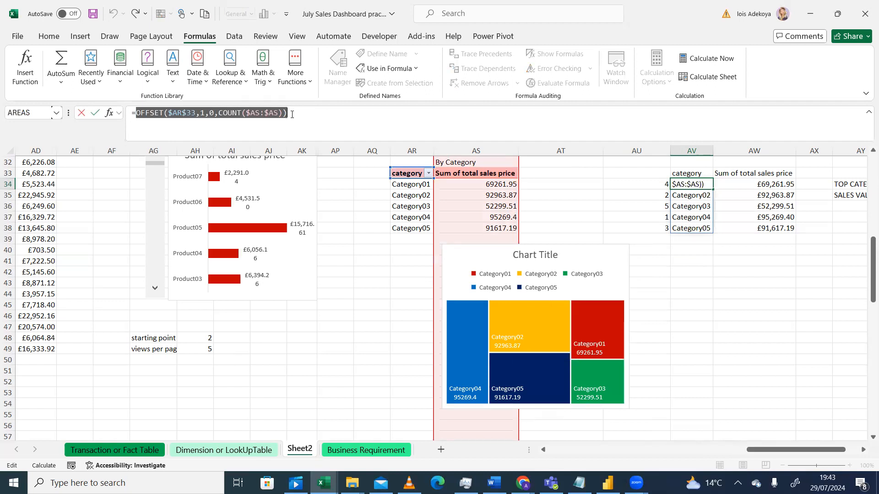
# - Review the treemap's horizontal category axis label range in its data source
pyautogui.click(524, 338)
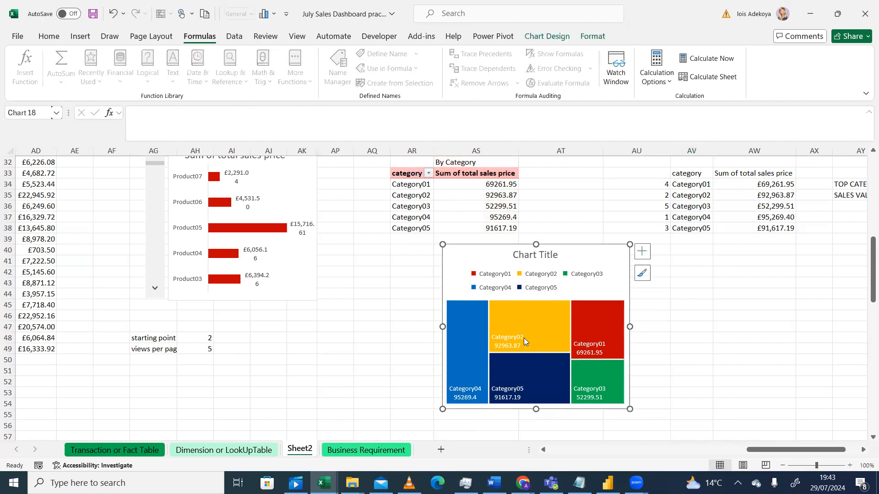
pyautogui.rightClick(524, 338)
pyautogui.click(566, 263)
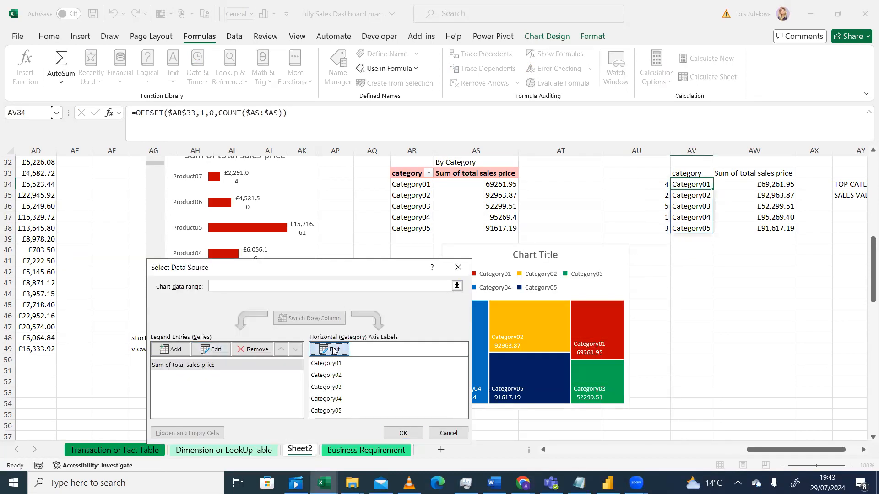
pyautogui.click(333, 350)
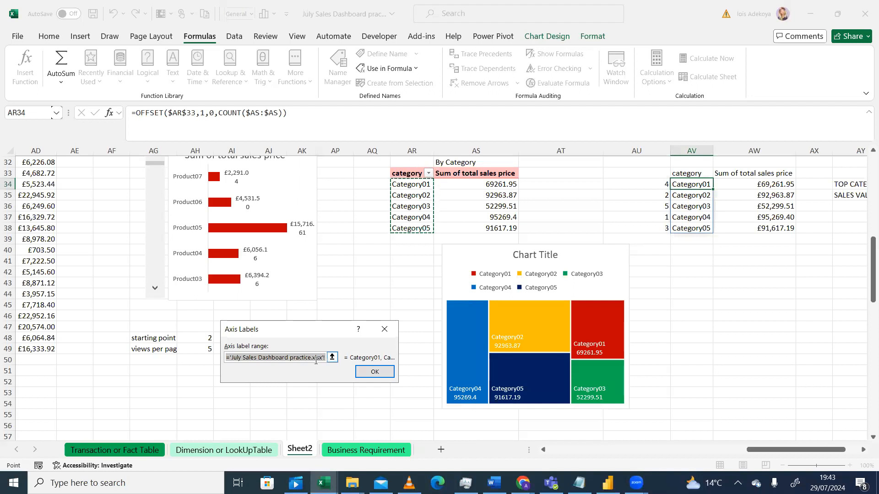
pyautogui.click(379, 337)
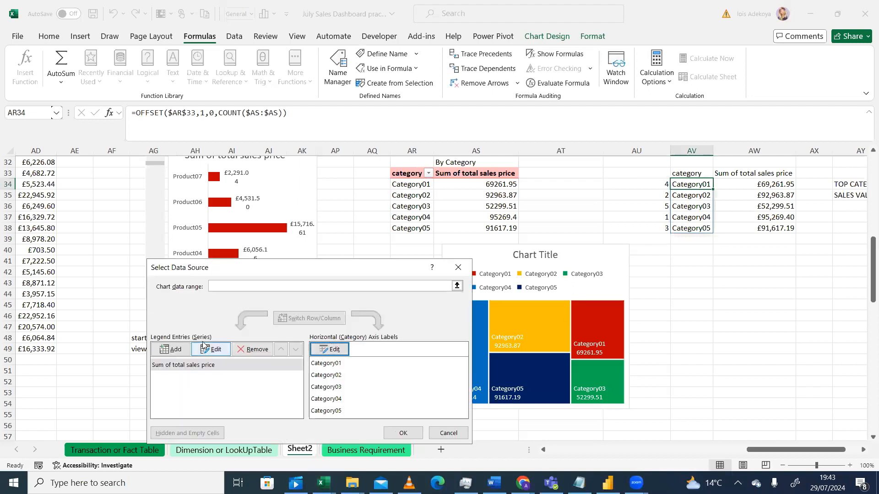
# - Review the Sum of total sales price series' name and values references, discarding any edits and closing the data source
pyautogui.click(213, 350)
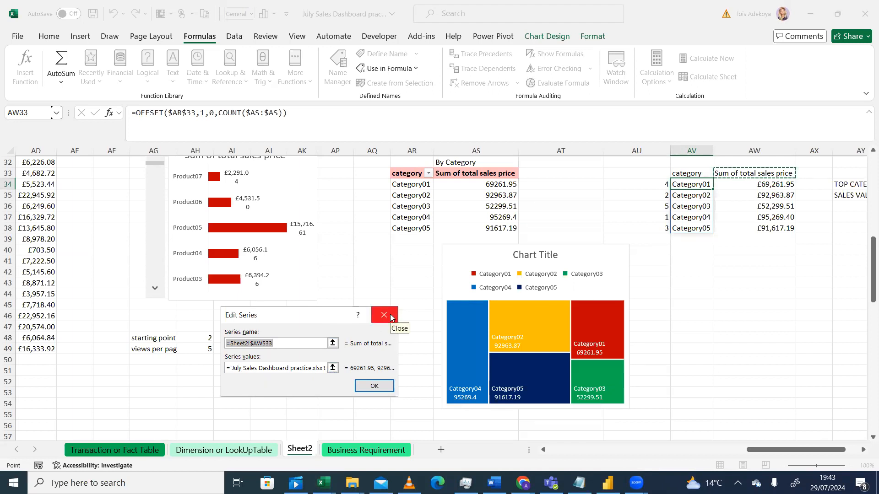
pyautogui.click(300, 369)
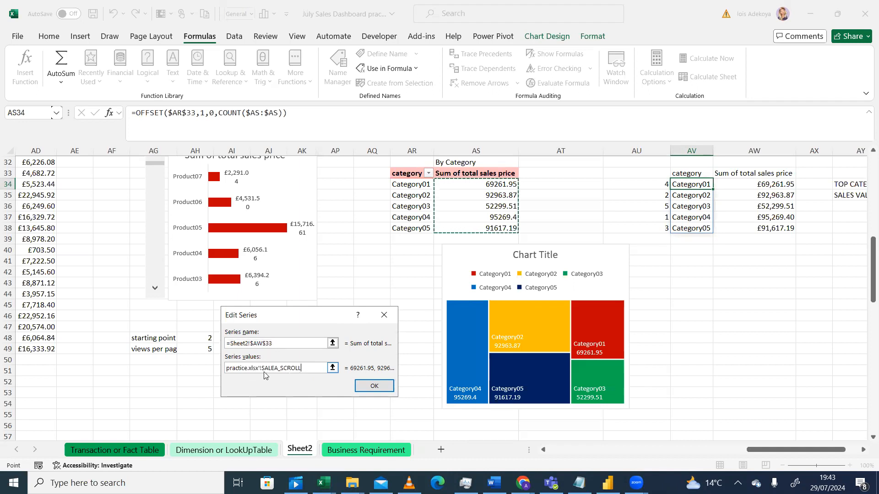
pyautogui.write('+')
pyautogui.click(271, 414)
pyautogui.click(384, 315)
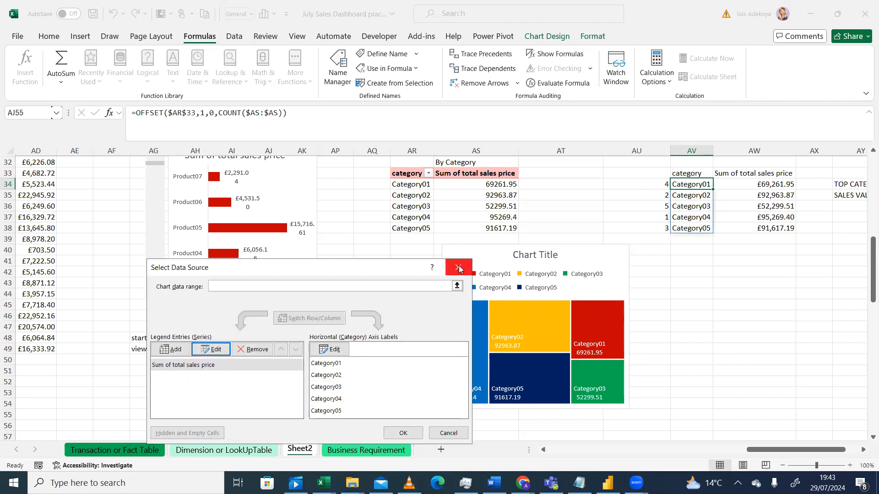
pyautogui.click(458, 267)
pyautogui.scroll(-3, 865, 273)
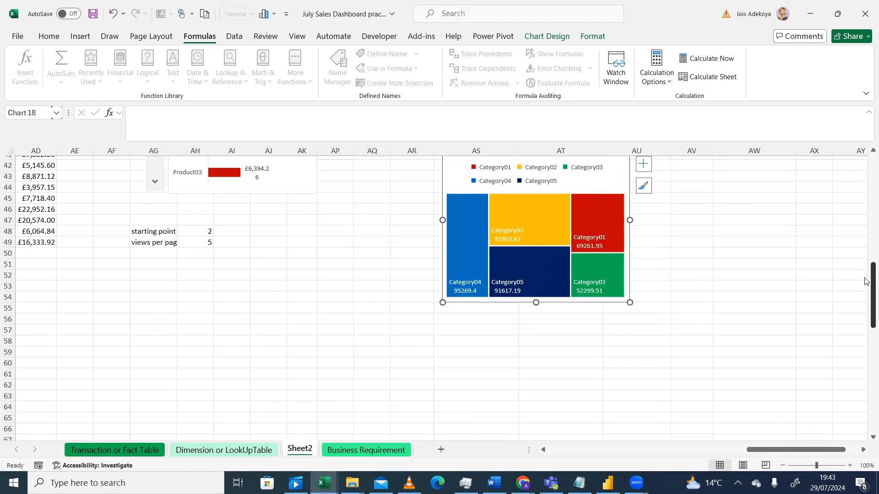
pyautogui.hotkey('alt', 'Tab')
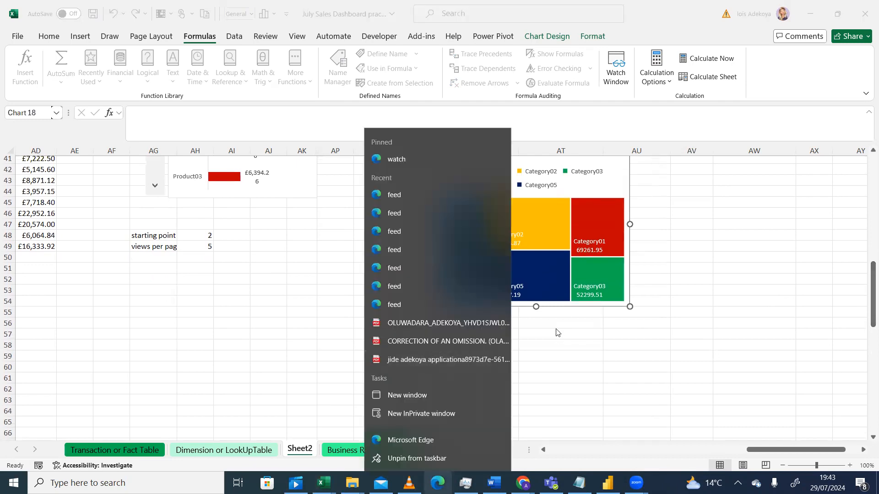
pyautogui.click(561, 337)
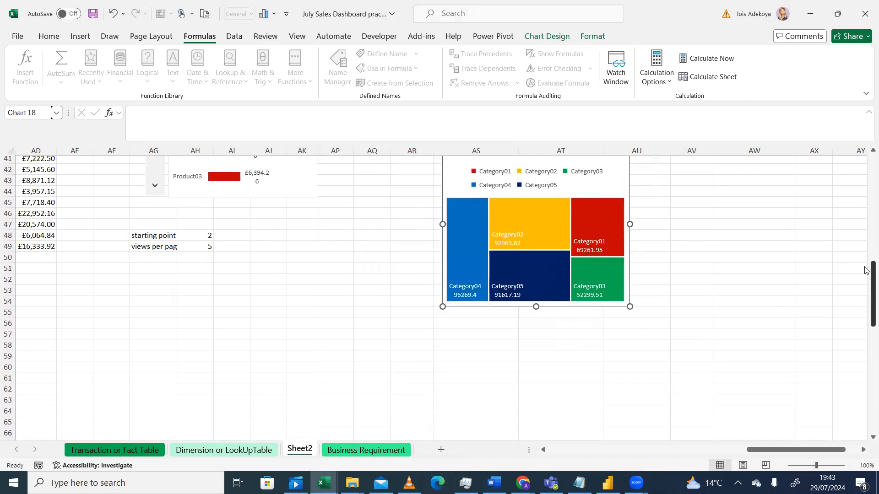
pyautogui.scroll(2, 866, 262)
pyautogui.scroll(2, 865, 262)
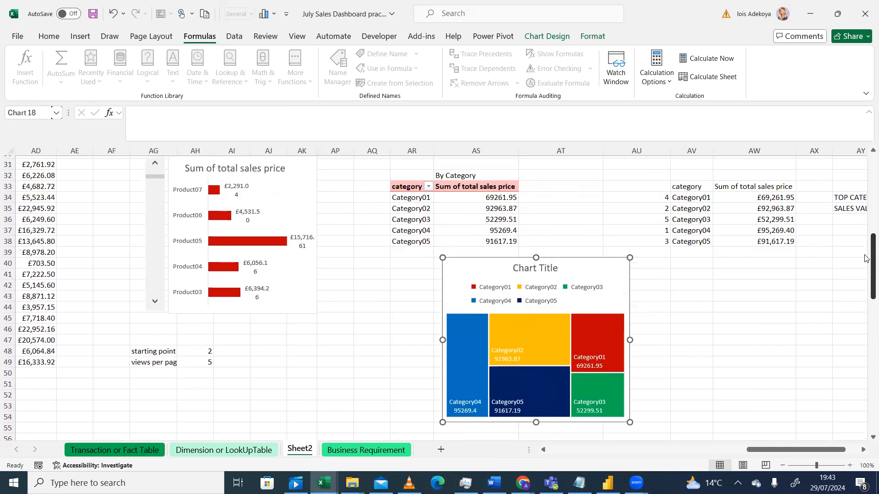
pyautogui.scroll(-1, 865, 262)
# - Try to replace the series values reference of Sum of total sales price with sheet2! in the treemap's data source
pyautogui.click(488, 325)
pyautogui.rightClick(490, 331)
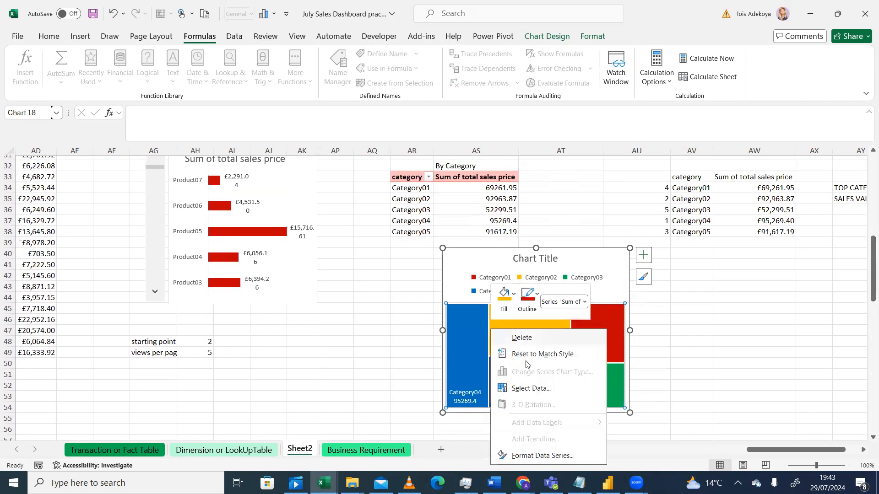
pyautogui.click(524, 389)
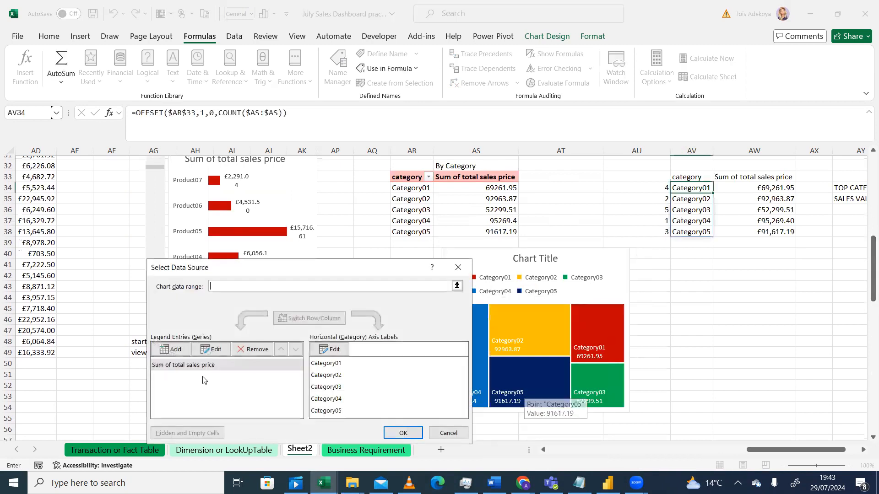
pyautogui.click(192, 366)
pyautogui.click(204, 350)
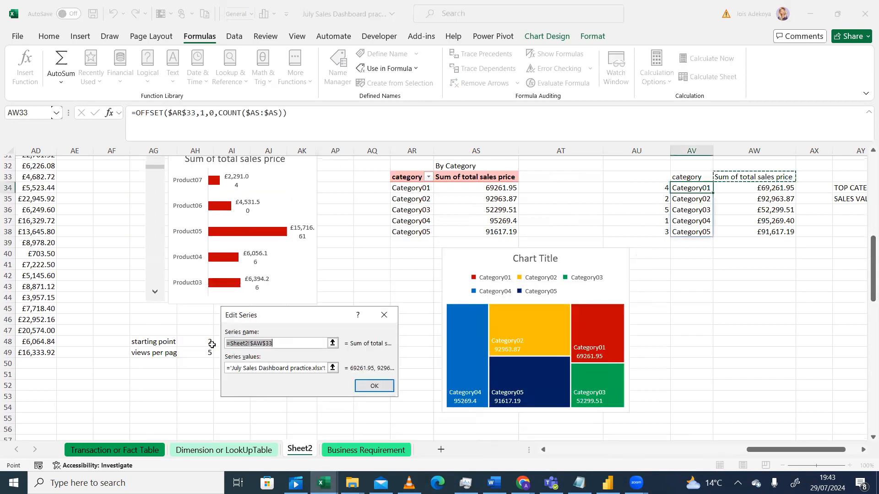
pyautogui.click(317, 368)
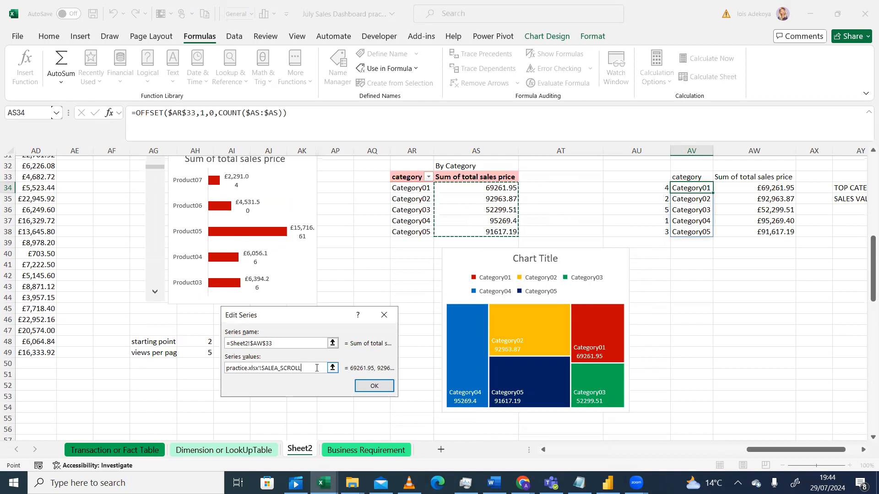
pyautogui.press('BackSpace')
pyautogui.press('BackSpace')
pyautogui.press('BackSpace')
pyautogui.press('BackSpace')
pyautogui.press('BackSpace')
pyautogui.press('BackSpace')
pyautogui.press('BackSpace')
pyautogui.press('BackSpace')
pyautogui.press('BackSpace')
pyautogui.press('BackSpace')
pyautogui.press('BackSpace')
pyautogui.press('BackSpace')
pyautogui.press('BackSpace')
pyautogui.press('BackSpace')
pyautogui.press('BackSpace')
pyautogui.press('BackSpace')
pyautogui.press('BackSpace')
pyautogui.press('BackSpace')
pyautogui.press('BackSpace')
pyautogui.press('BackSpace')
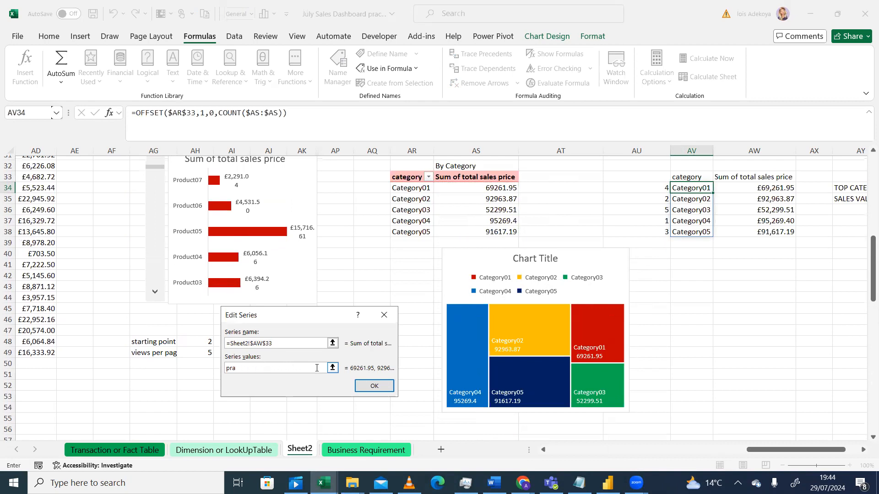
pyautogui.press('BackSpace')
pyautogui.press('BackSpace')
pyautogui.press('BackSpace')
pyautogui.press('BackSpace')
pyautogui.press('BackSpace')
pyautogui.press('BackSpace')
pyautogui.press('BackSpace')
pyautogui.press('BackSpace')
pyautogui.press('BackSpace')
pyautogui.press('BackSpace')
pyautogui.press('BackSpace')
pyautogui.press('BackSpace')
pyautogui.click(330, 369)
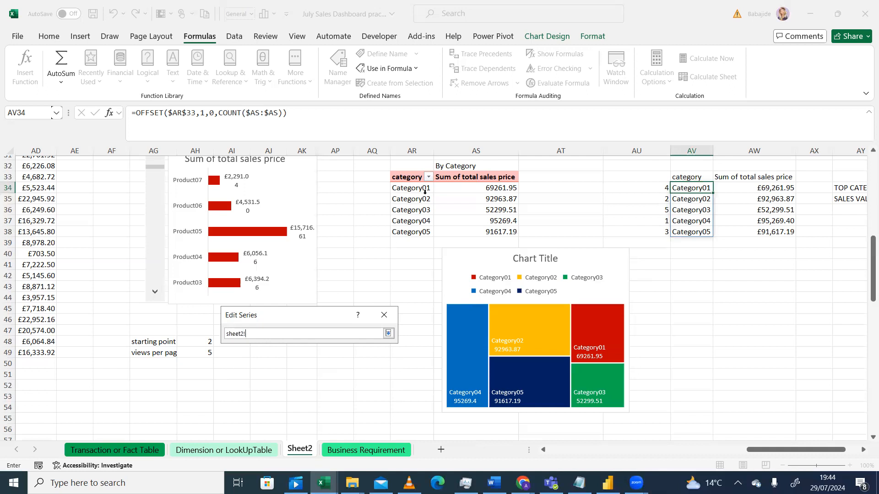
# - Clear the sheet2! entry from the series values and leave the series editor and data source without applying changes
pyautogui.click(384, 315)
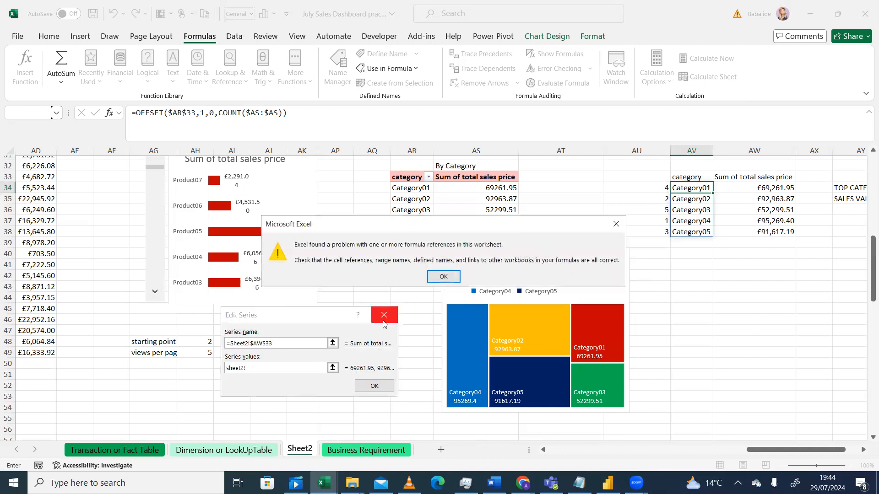
pyautogui.click(616, 224)
pyautogui.click(374, 386)
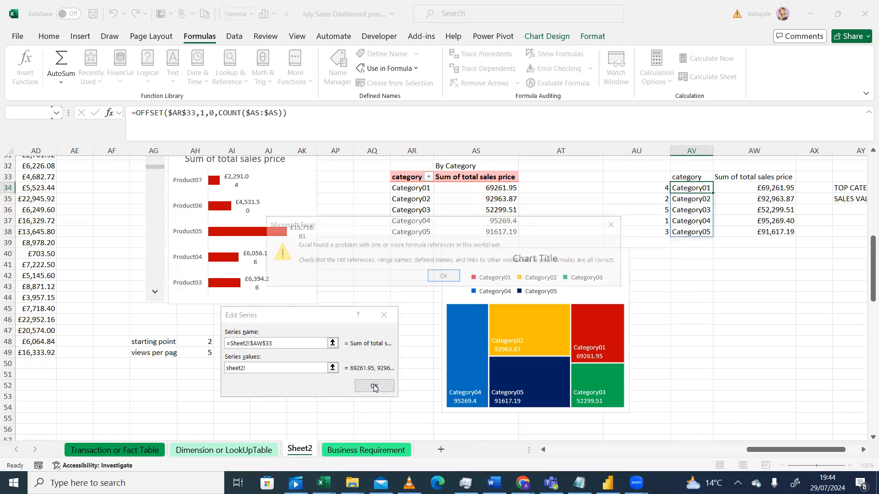
pyautogui.click(611, 224)
pyautogui.press('BackSpace')
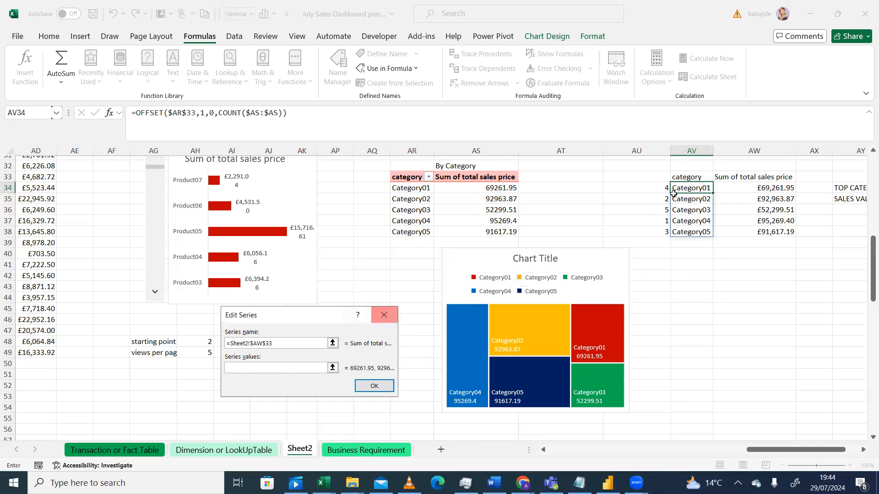
pyautogui.click(740, 262)
pyautogui.click(639, 320)
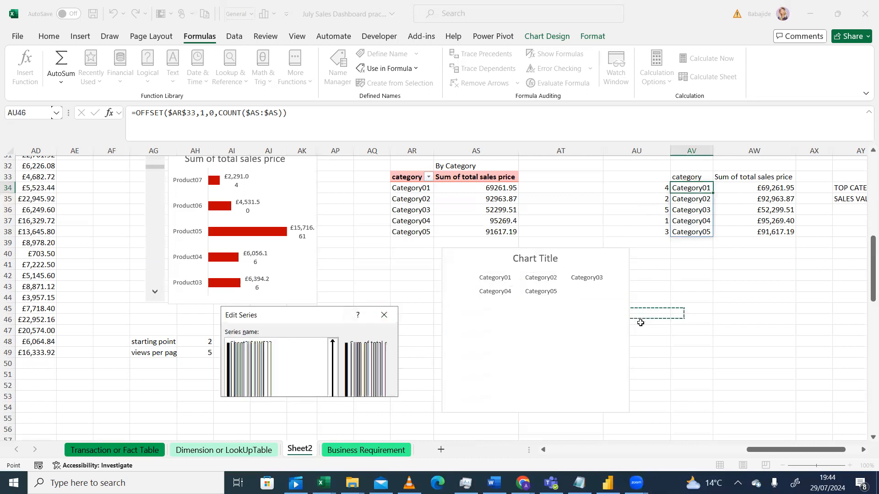
pyautogui.click(390, 314)
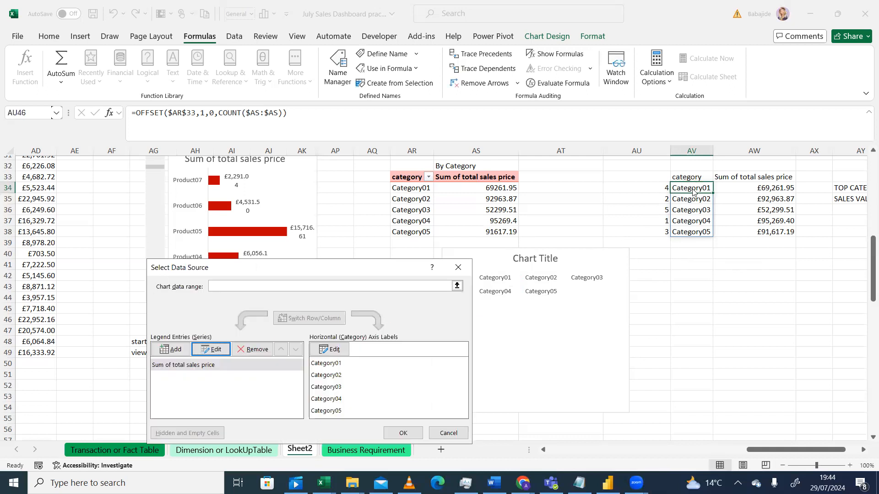
pyautogui.click(458, 267)
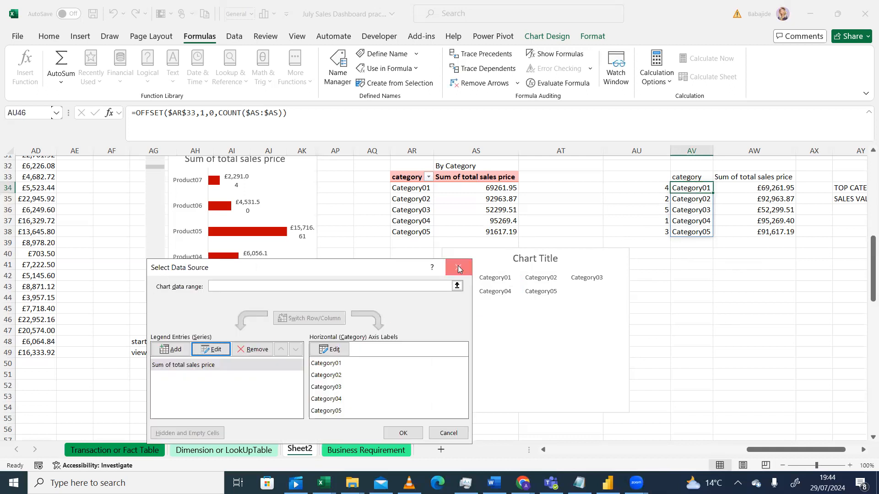
# - Copy the full OFFSET formula text from cell AV34
pyautogui.click(682, 188)
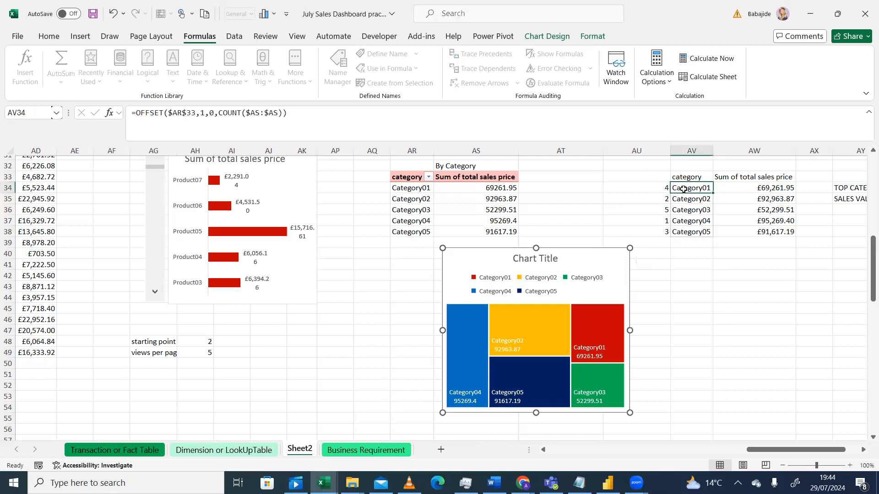
pyautogui.click(287, 113)
pyautogui.moveTo(287, 113); pyautogui.dragTo(130, 110)
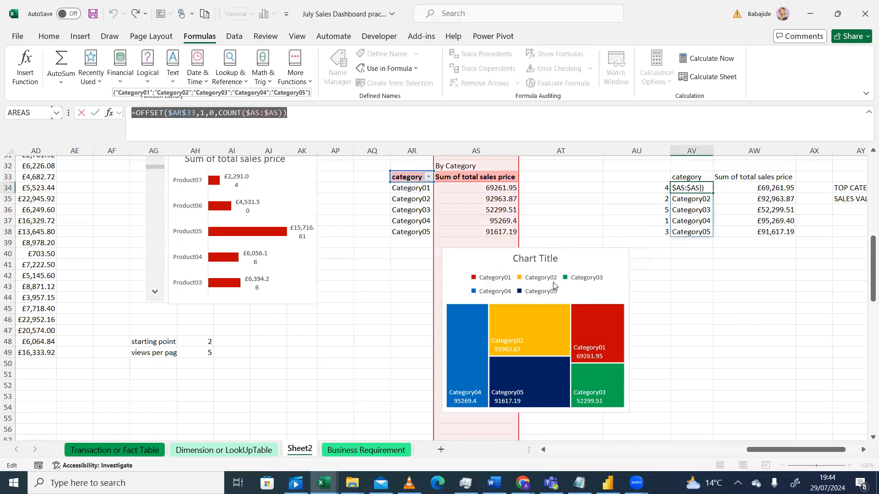
# - Try to set the treemap's horizontal axis label range to Sheet2!=OFFSET($AR$33,1,0,COUNT($AS:$AS))
pyautogui.click(509, 341)
pyautogui.rightClick(510, 341)
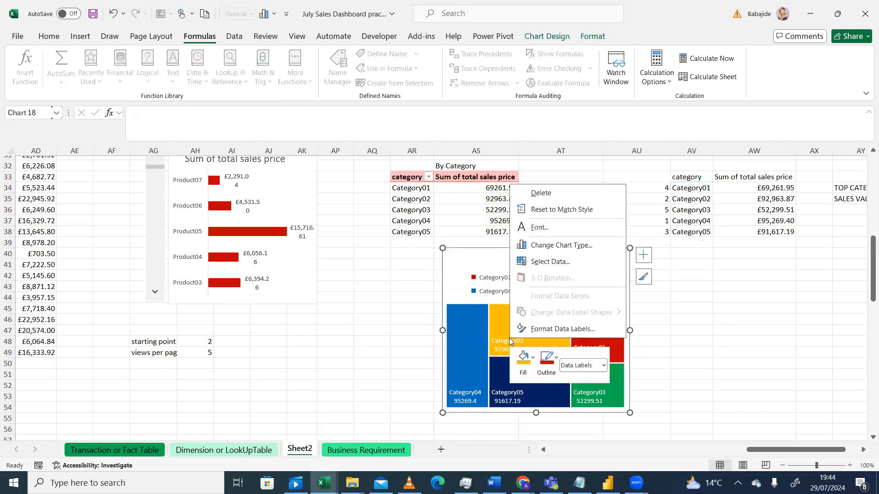
pyautogui.click(546, 266)
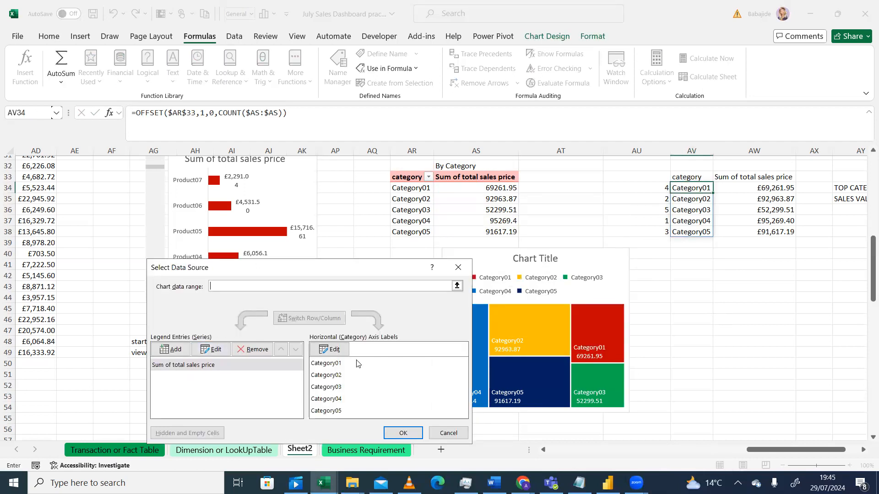
pyautogui.click(333, 349)
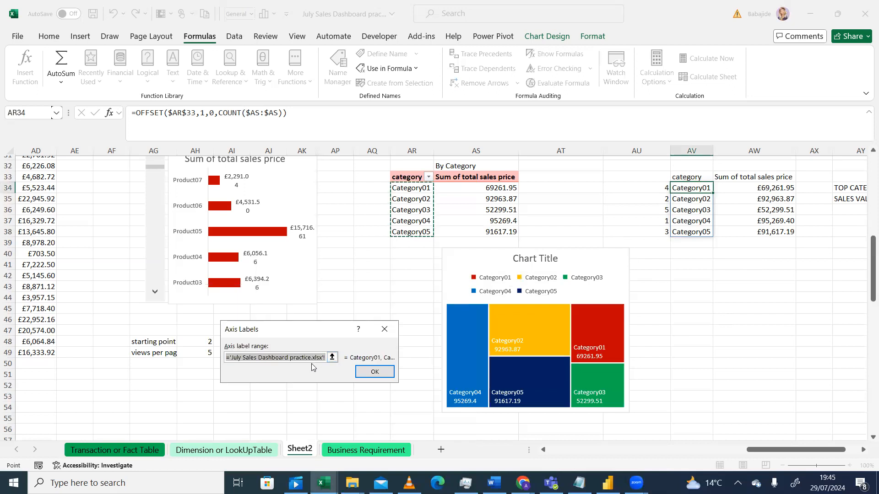
pyautogui.click(332, 357)
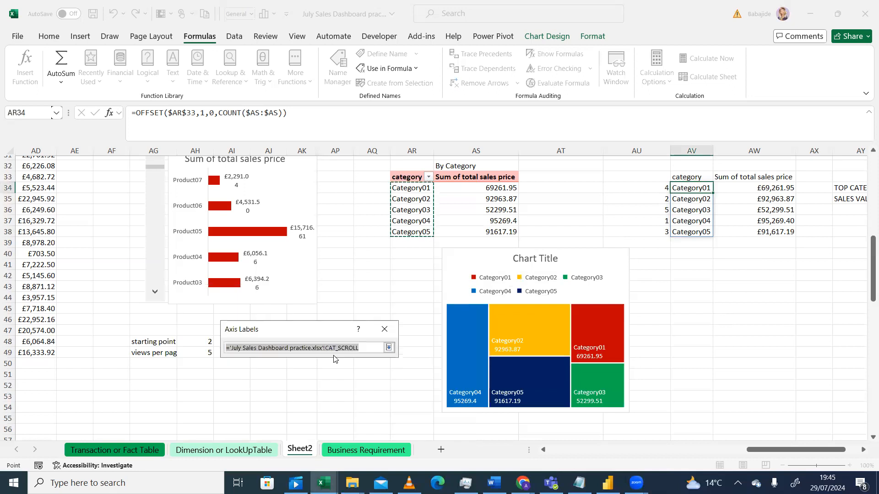
pyautogui.write('S')
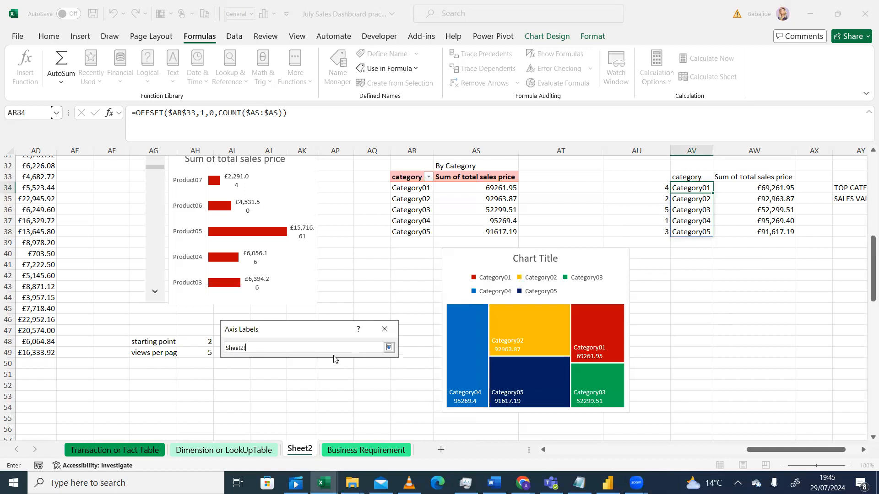
pyautogui.write('heet2!')
pyautogui.hotkey('ctrl', 'v')
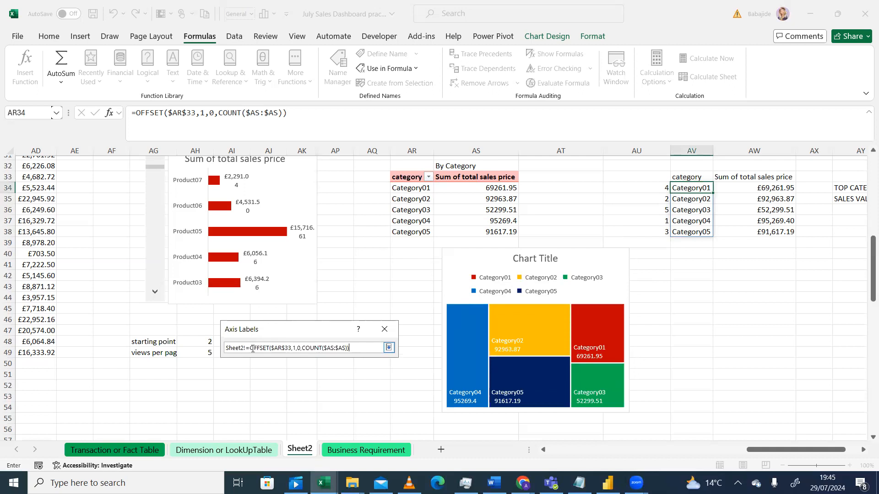
# - Append +Sheet2!$AV$33 to the axis label range formula, and discard the whole axis label edit
pyautogui.write('+')
pyautogui.press('Right')
pyautogui.press('Right')
pyautogui.press('Right')
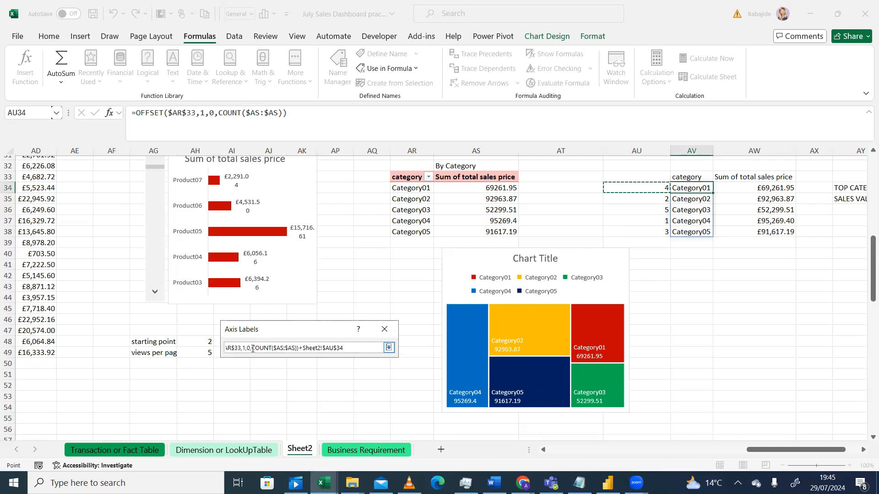
pyautogui.press('Right')
pyautogui.press('Up')
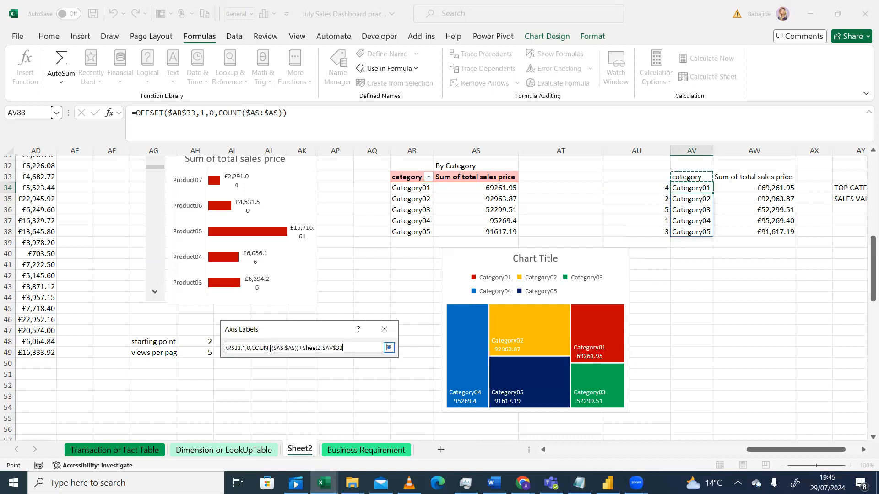
pyautogui.click(384, 329)
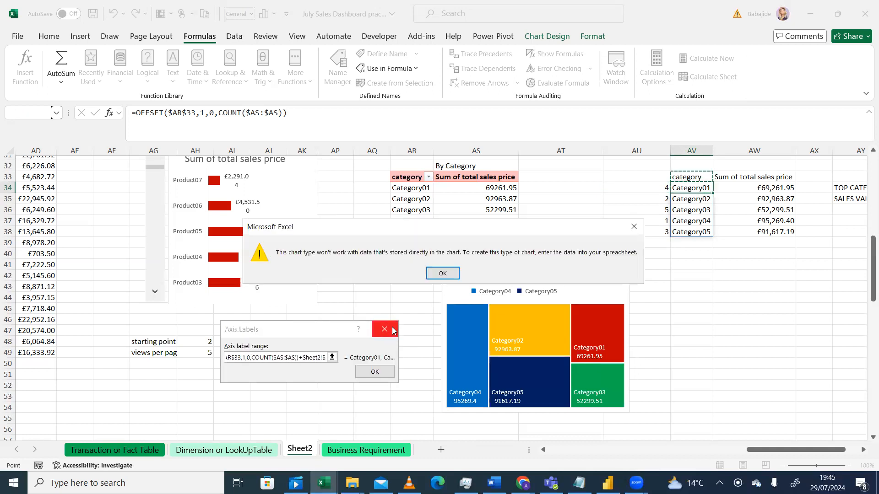
pyautogui.click(443, 273)
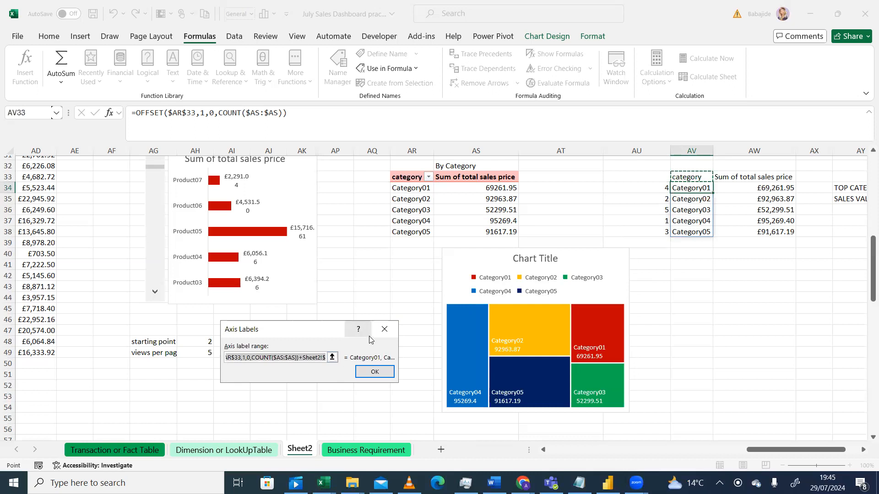
pyautogui.click(382, 333)
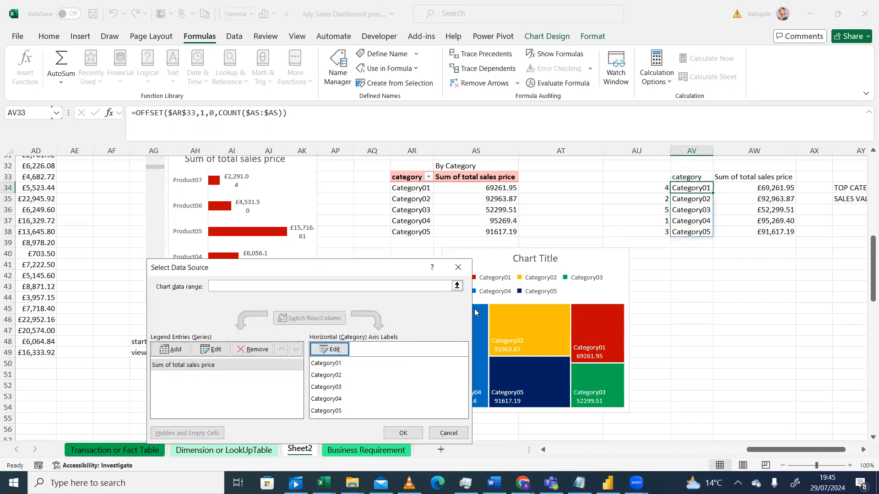
# - Start replacing the treemap's horizontal axis label range with a new sheet reference
pyautogui.click(332, 354)
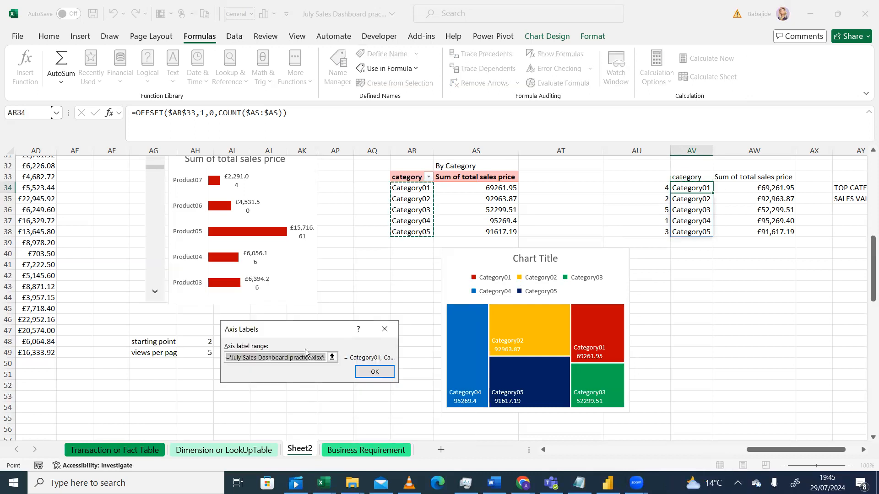
pyautogui.click(333, 359)
pyautogui.write('s')
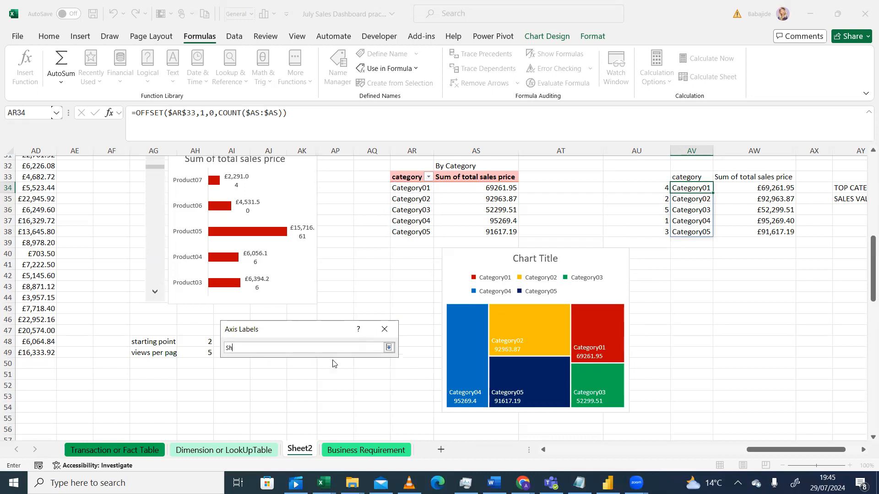